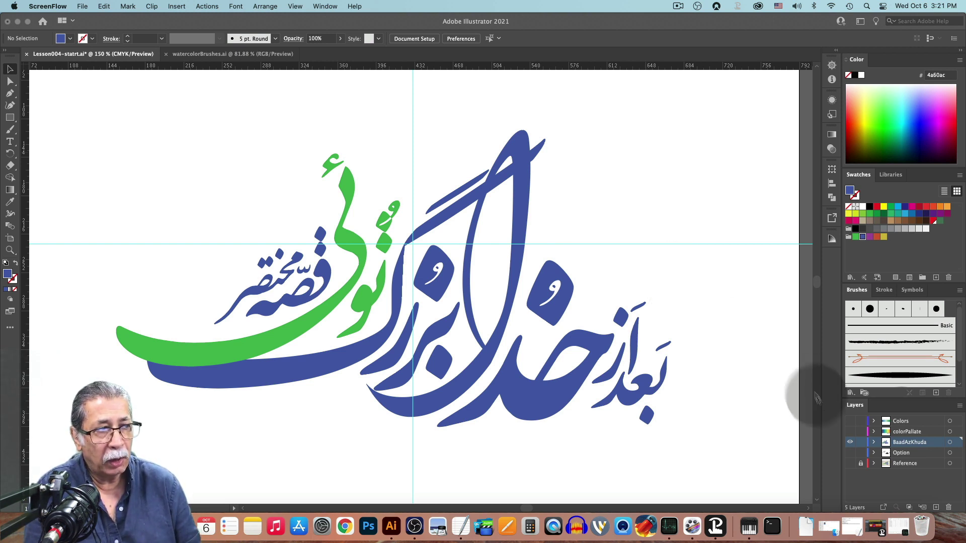
click(850, 425)
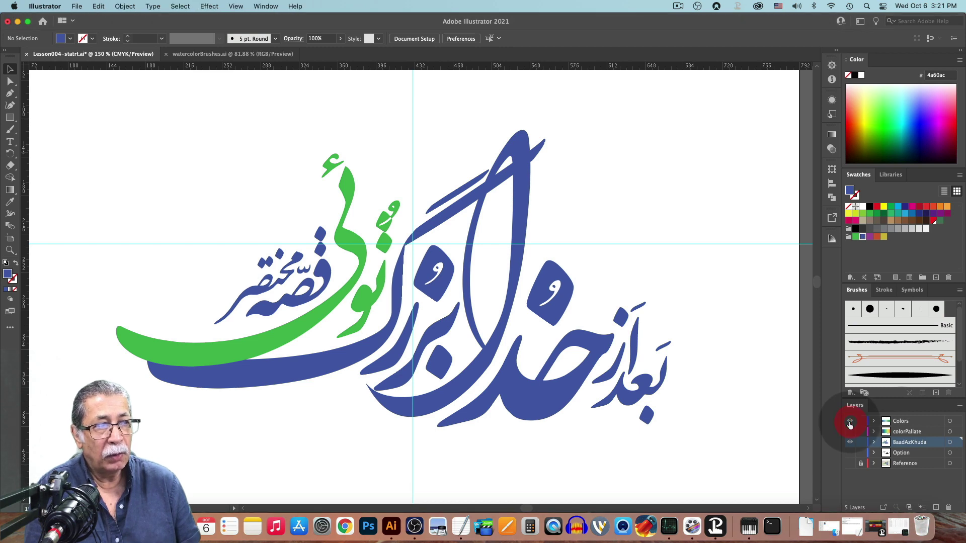
click(850, 426)
scroll(783, 283, up, 5)
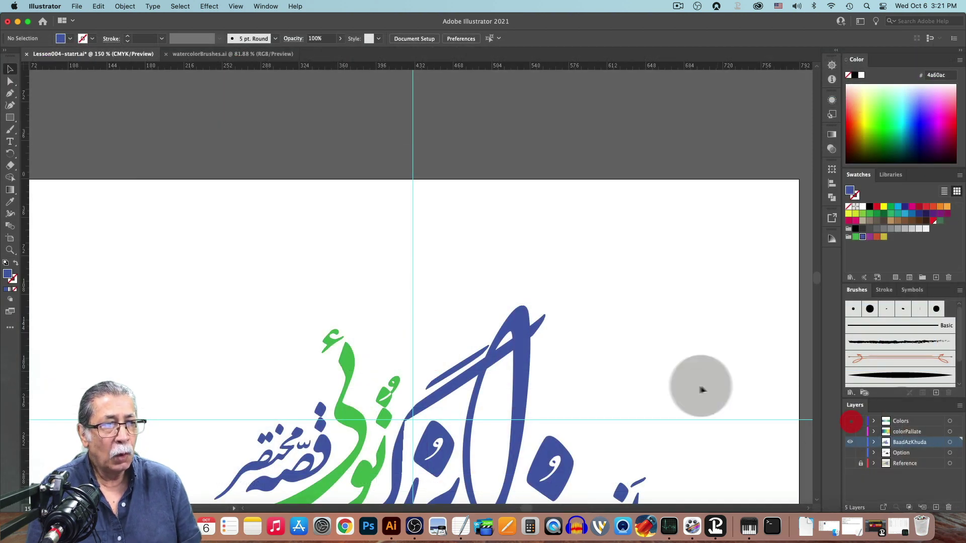
scroll(702, 385, down, 2)
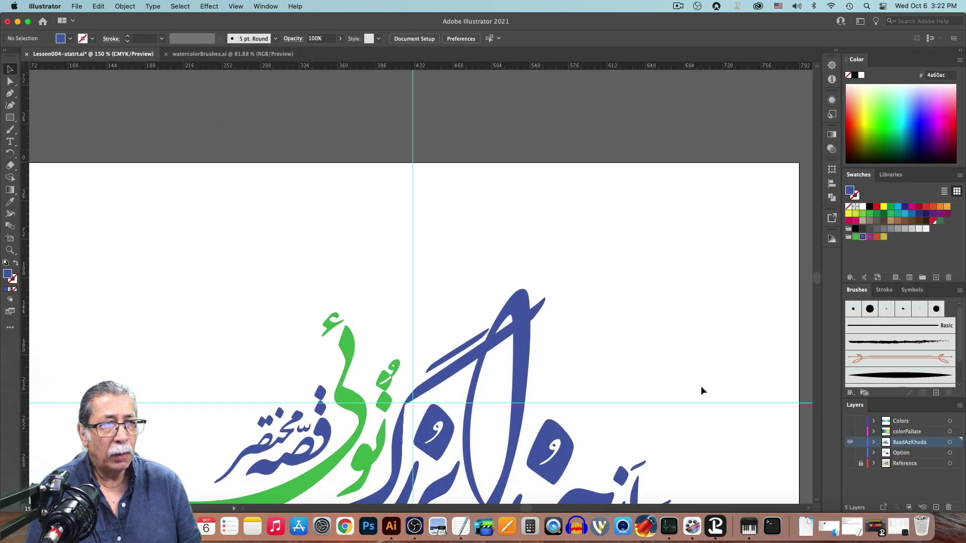
scroll(701, 387, down, 10)
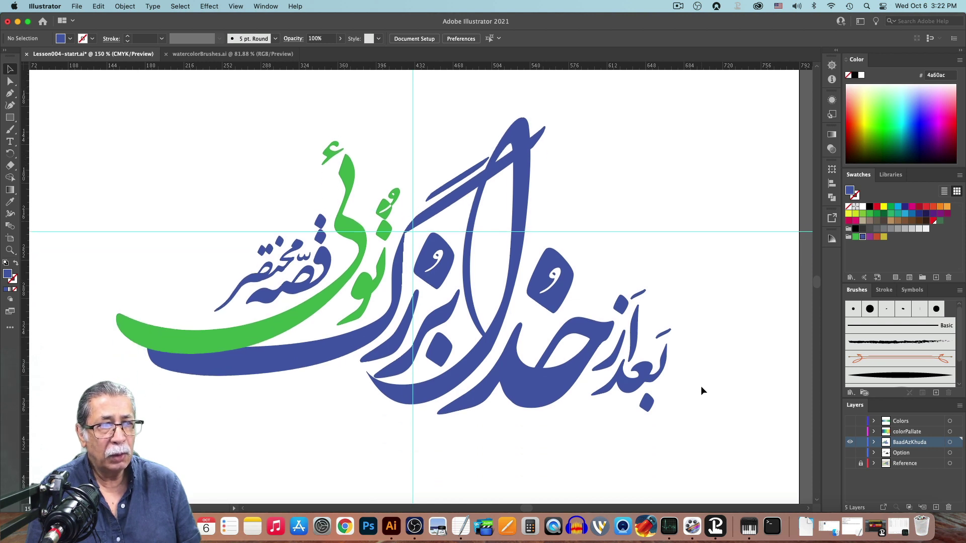
scroll(701, 387, up, 2)
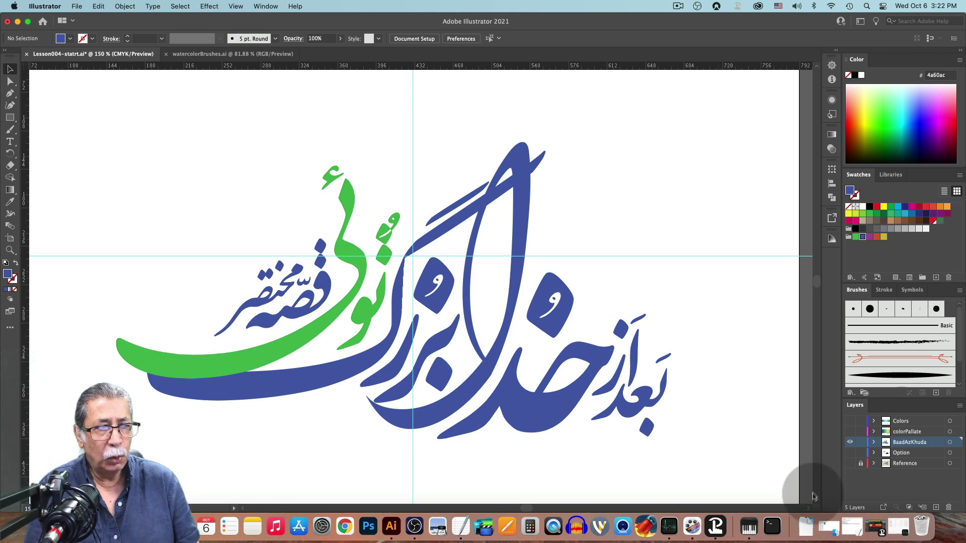
Step: Show the Reference layer with BaadAzKhuda hidden, examine the finished lettering's overlaps and shading, and restore both layers' visibility
click(850, 463)
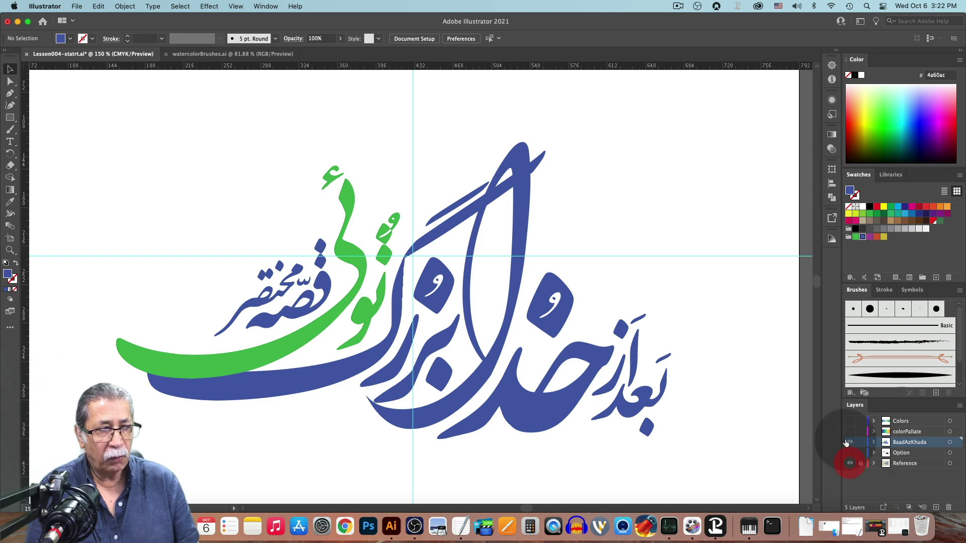
click(849, 442)
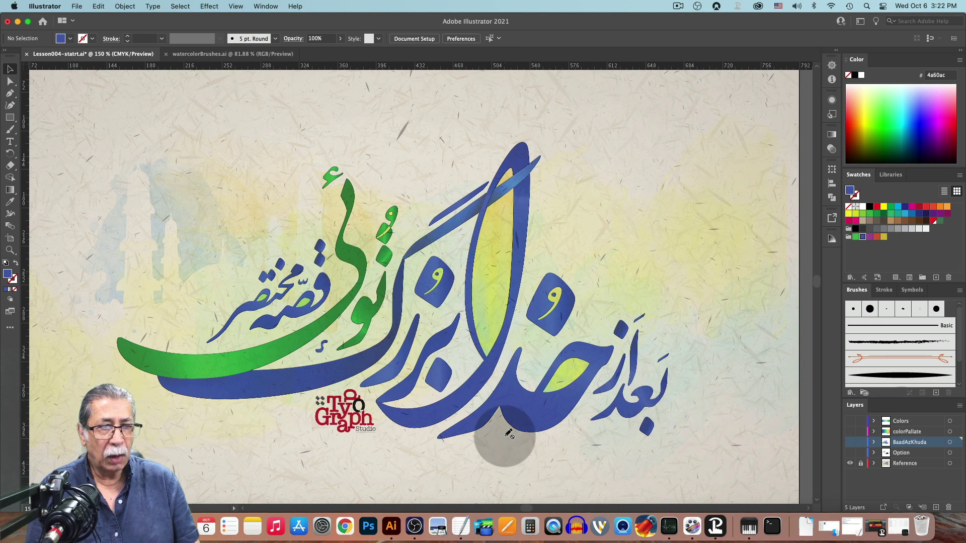
click(850, 443)
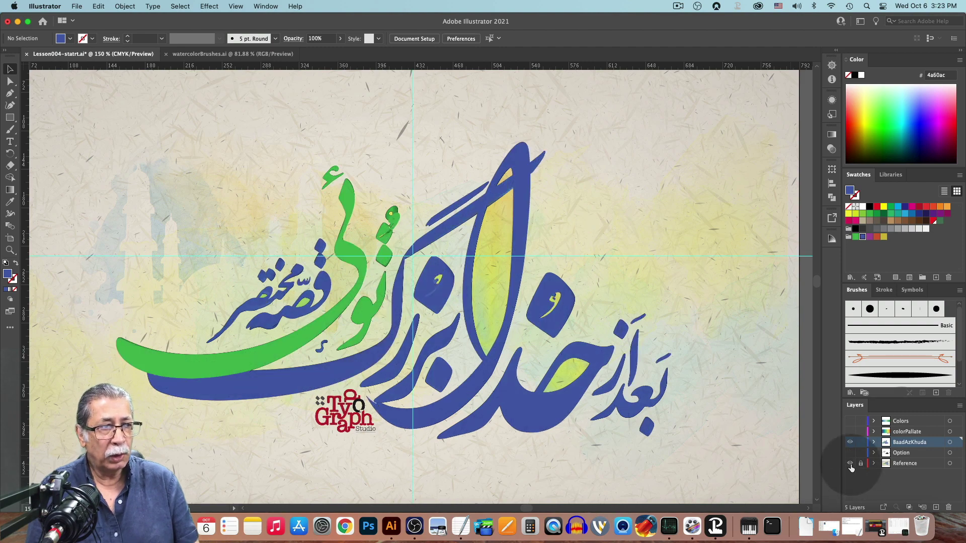
click(851, 463)
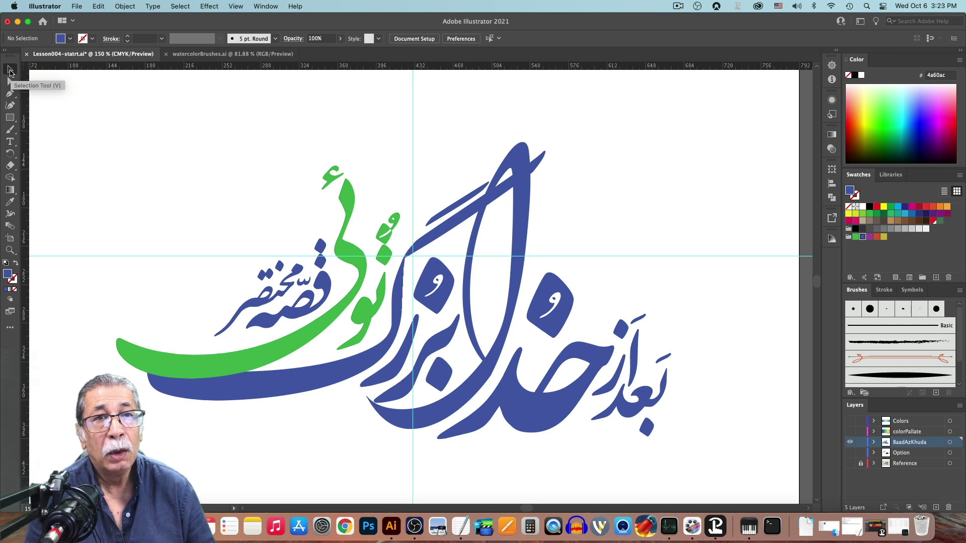
Step: Select the long blue kaf group that crosses the tall letter and fill it with light blue (27aae1)
click(274, 151)
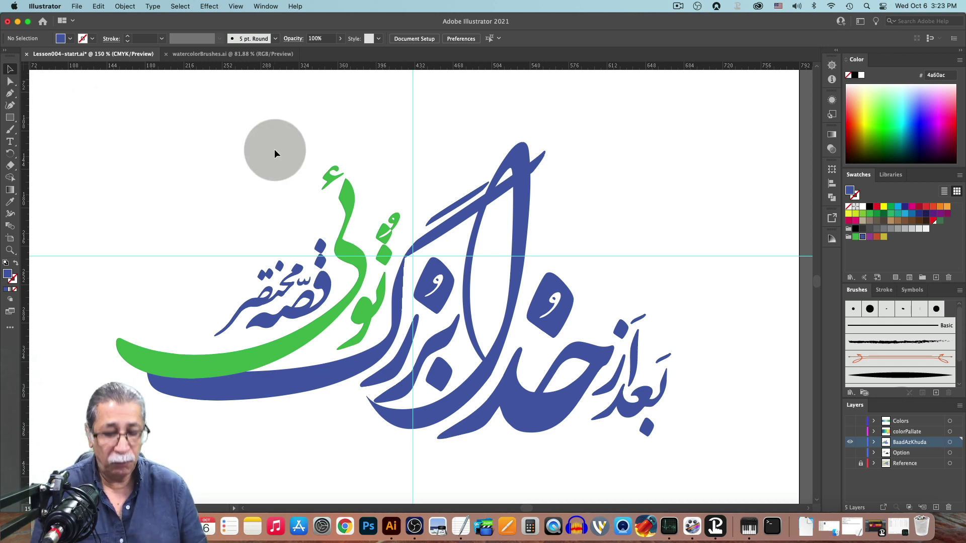
key(v)
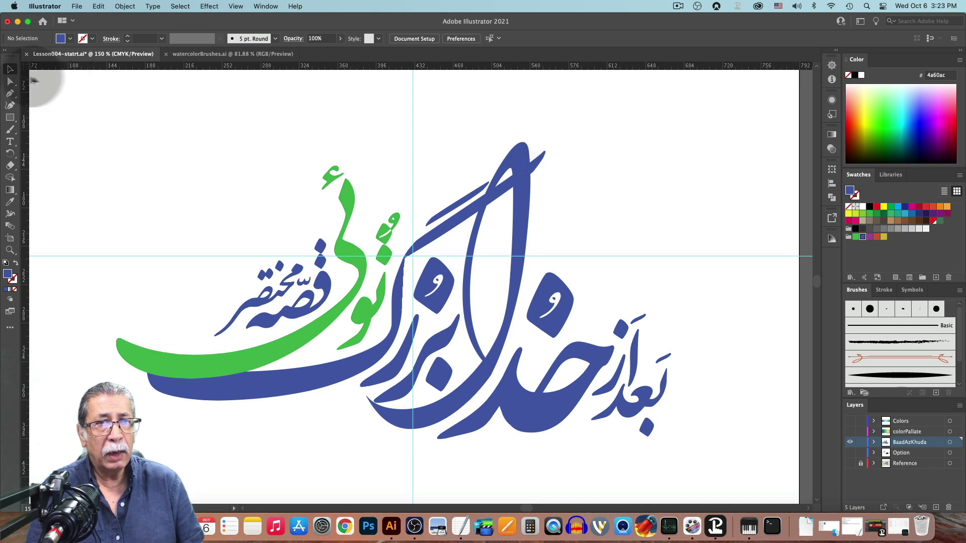
click(541, 166)
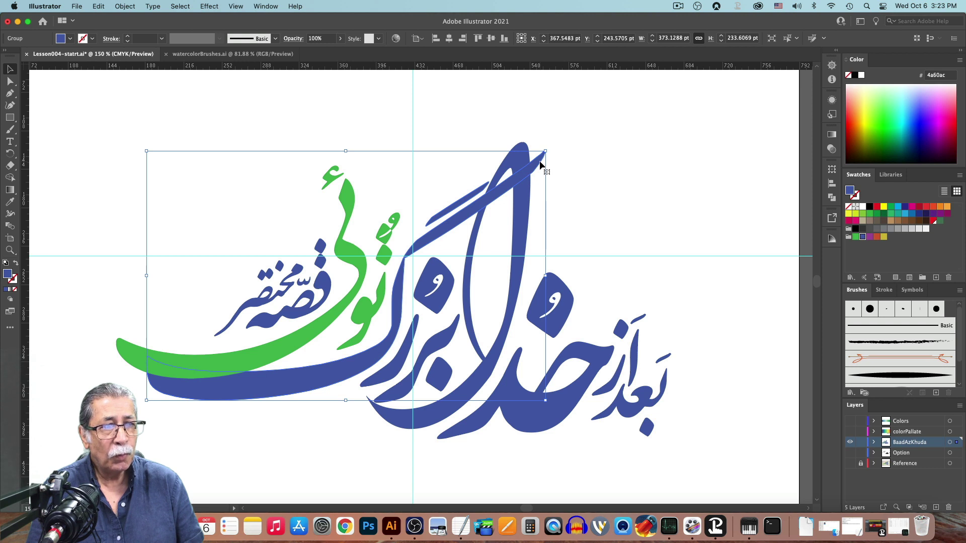
click(906, 216)
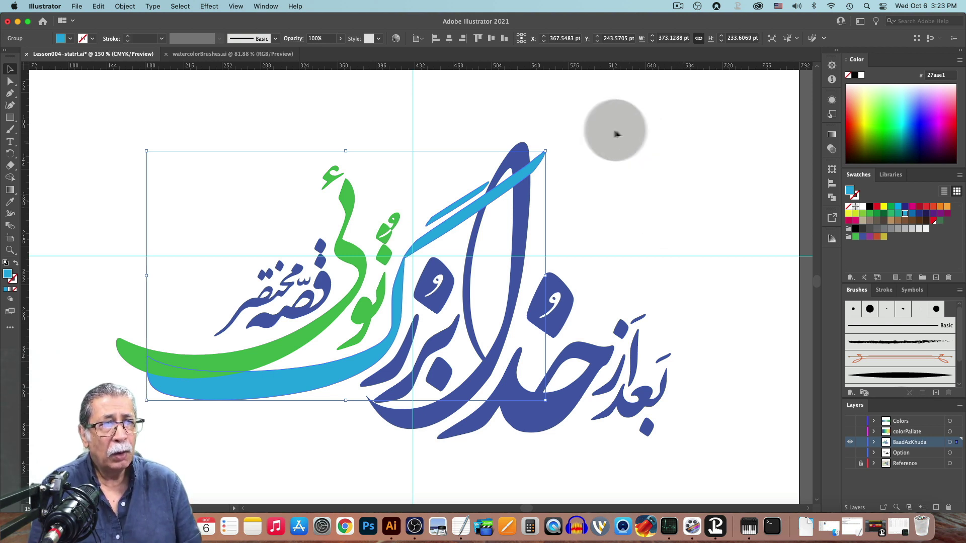
Step: Select the tall looped letter together with the kaf and merge its stroke over the kaf at their narrow crossing using Shape Builder
key(shift)
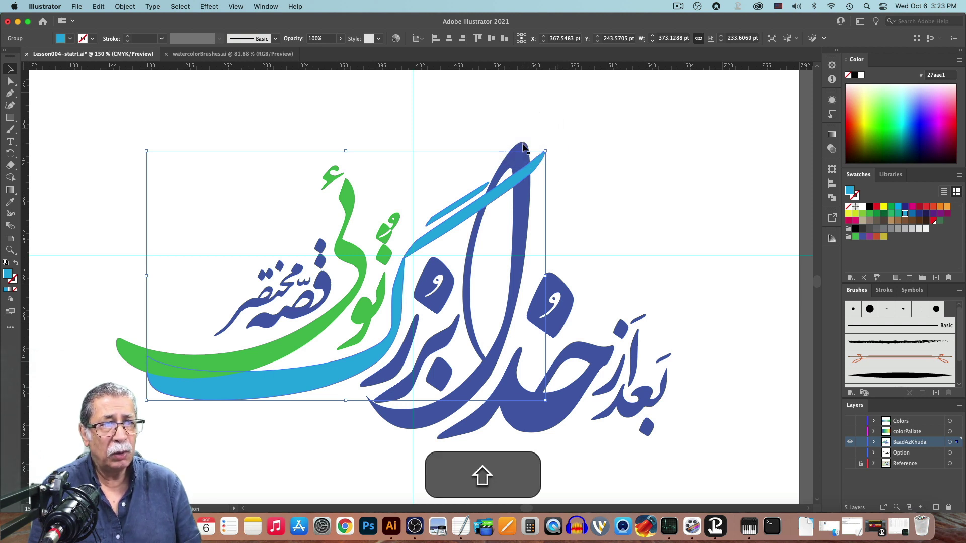
shift+click(523, 147)
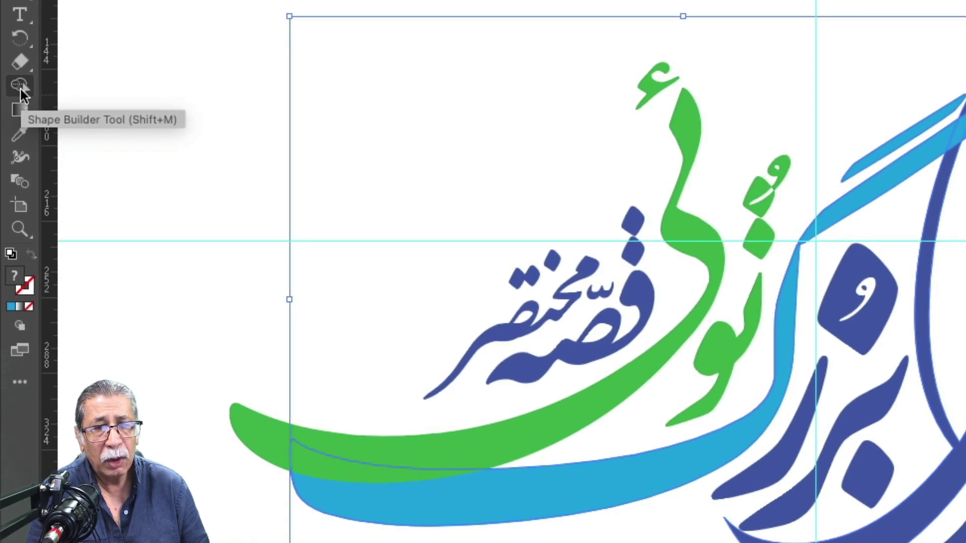
click(20, 86)
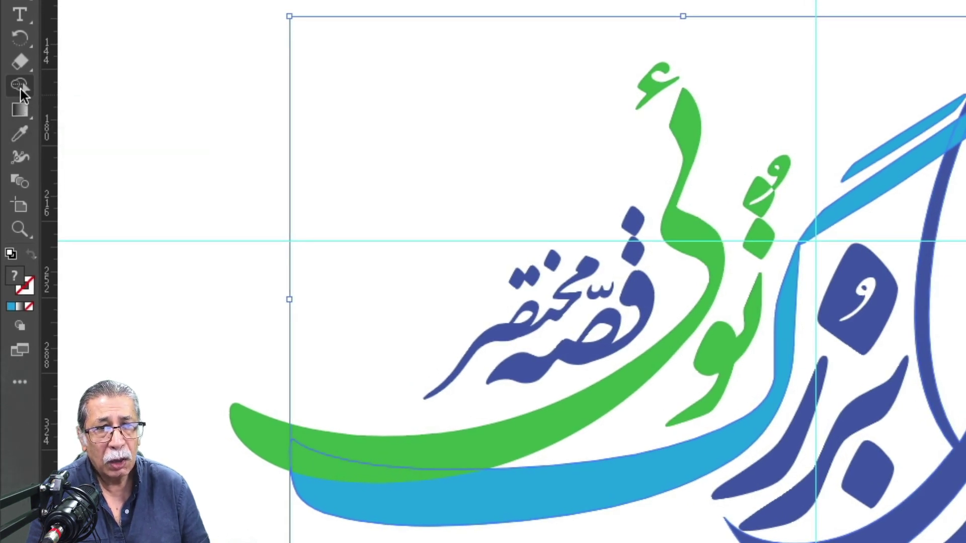
click(209, 10)
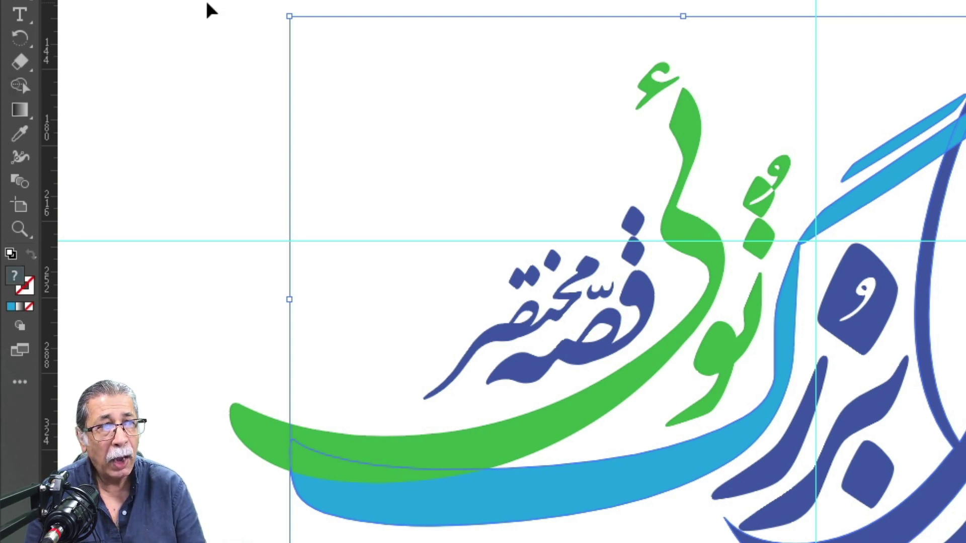
key(shift+m)
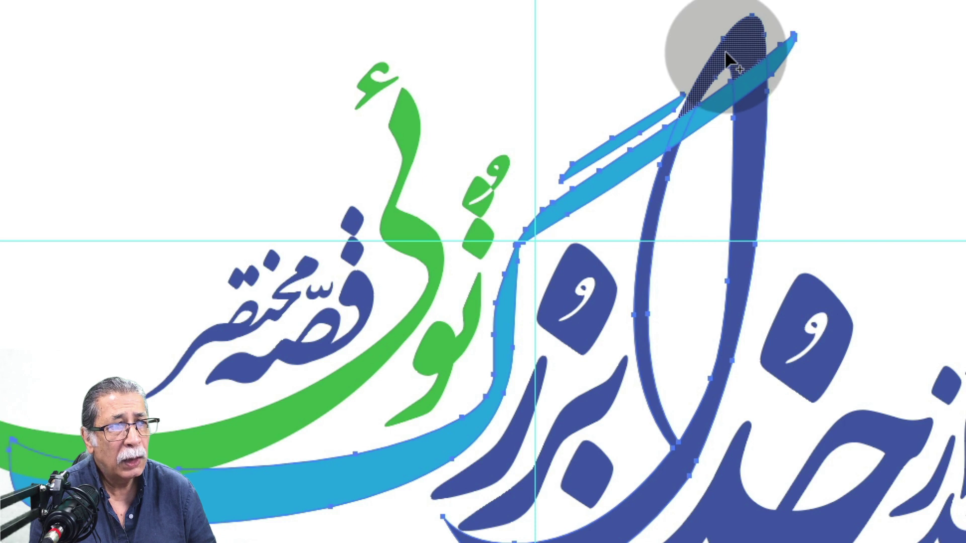
drag(725, 54, 687, 104)
drag(683, 115, 671, 154)
click(679, 130)
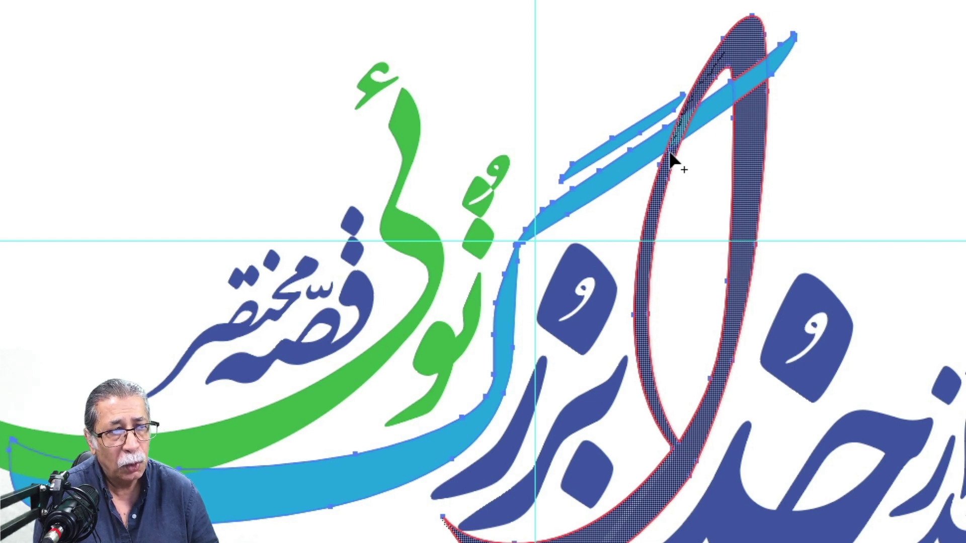
click(673, 160)
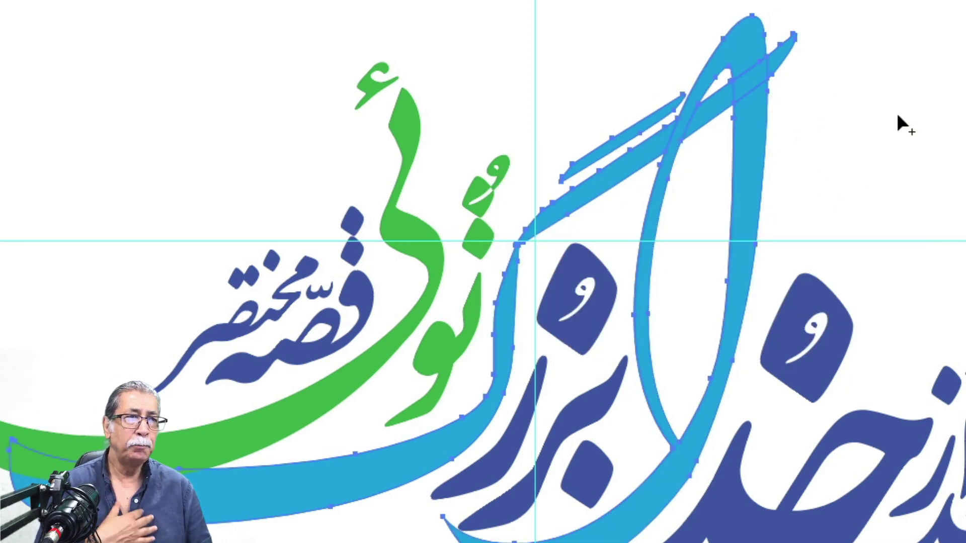
Step: Fill the selected kaf and tall letter with the dark blue swatch (4a60ac) and deselect them
key(v)
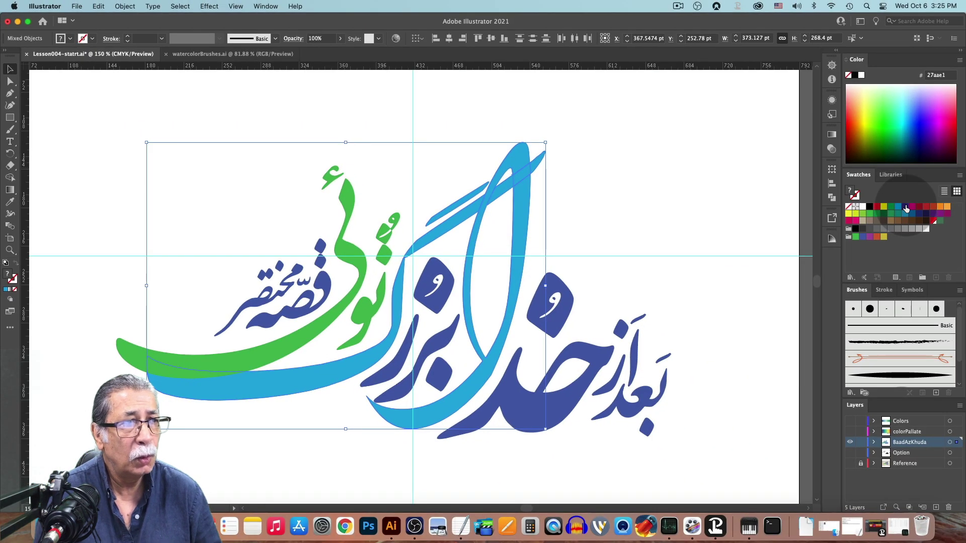
click(862, 237)
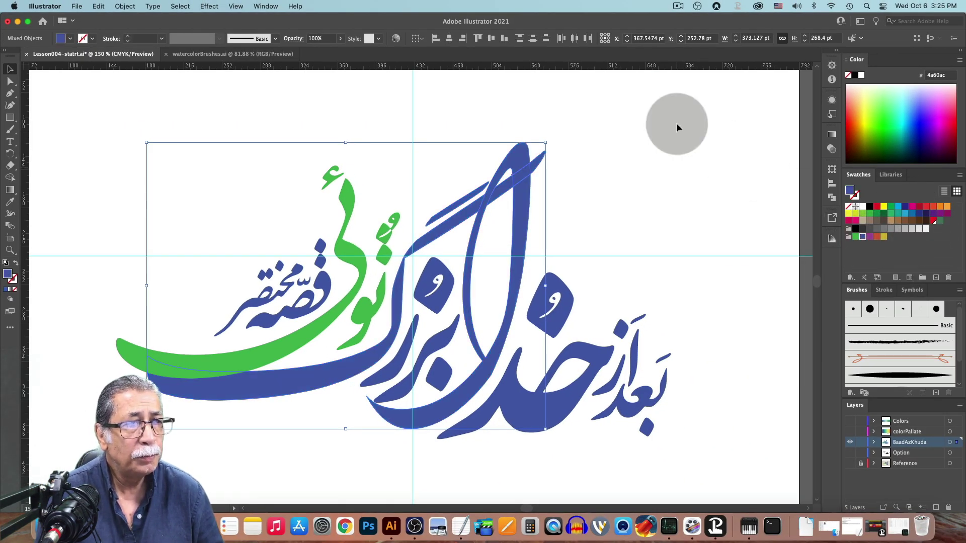
click(677, 123)
Step: Fill the kaf group with cyan (00aeef) to check how it interlaces with the tall letter, and restore its dark blue fill (4a60ac)
click(540, 161)
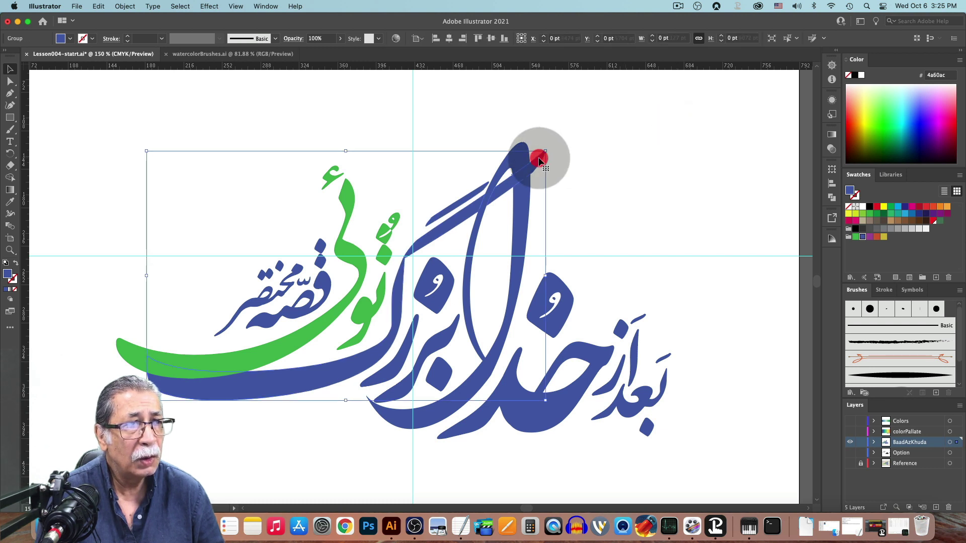
click(898, 206)
click(700, 116)
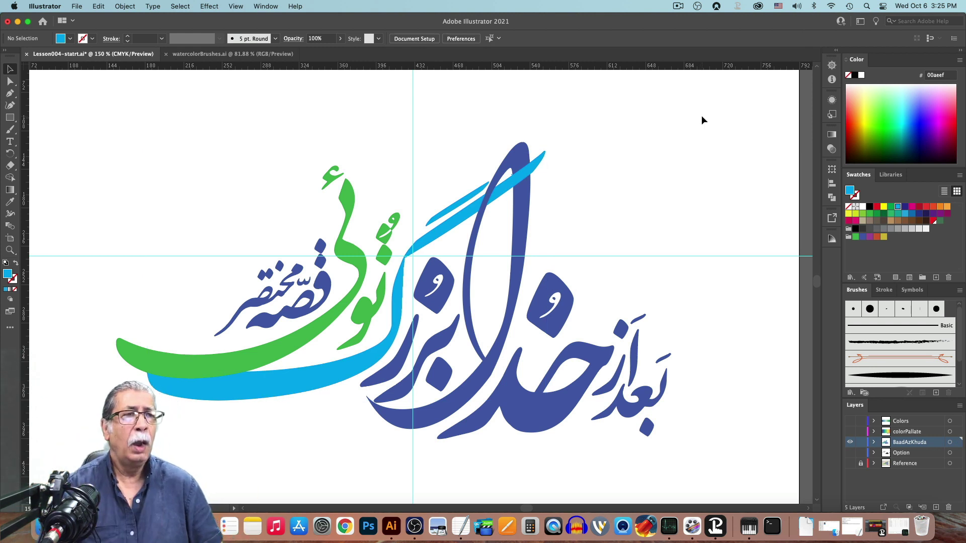
click(542, 161)
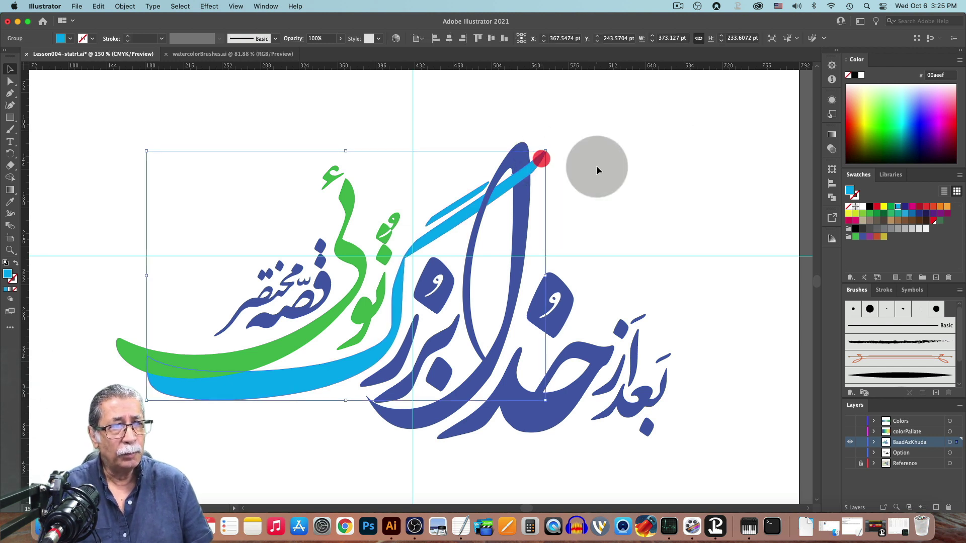
click(861, 236)
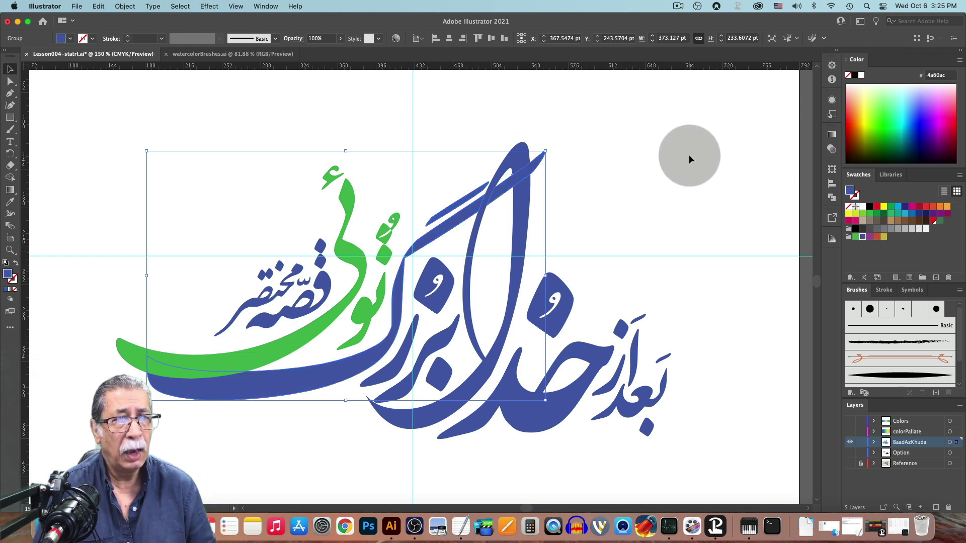
click(690, 156)
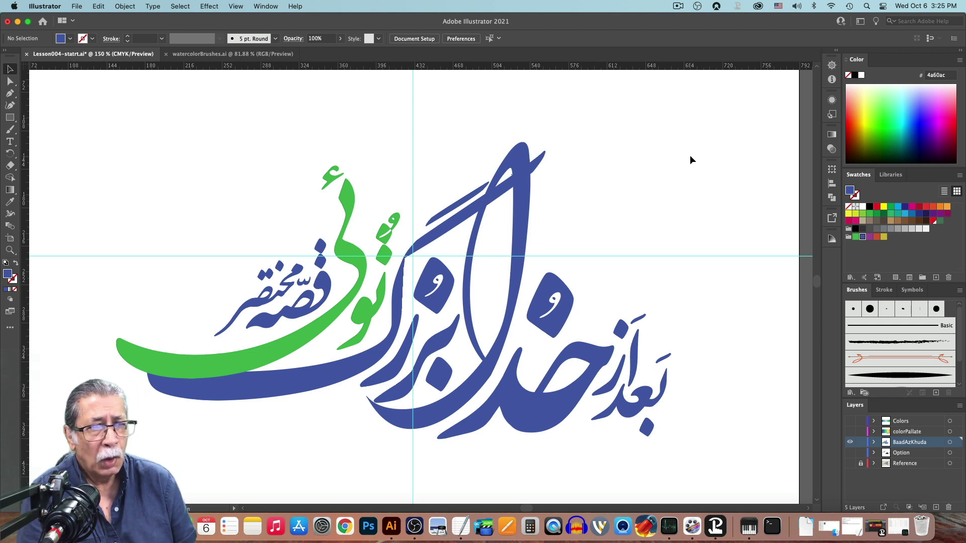
click(690, 155)
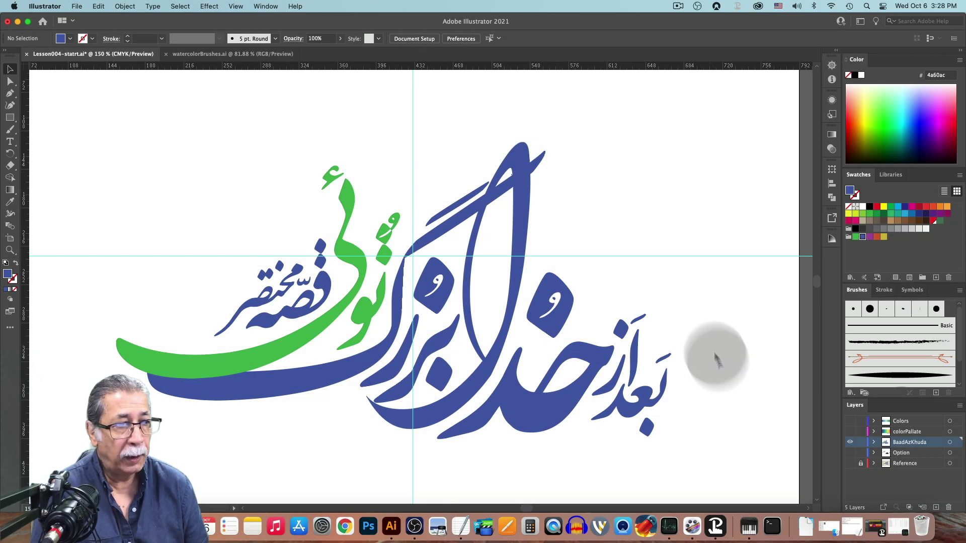
Step: View the Reference layer alone to examine the gradient shading on the letters, and return to the BaadAzKhuda layer only
click(850, 462)
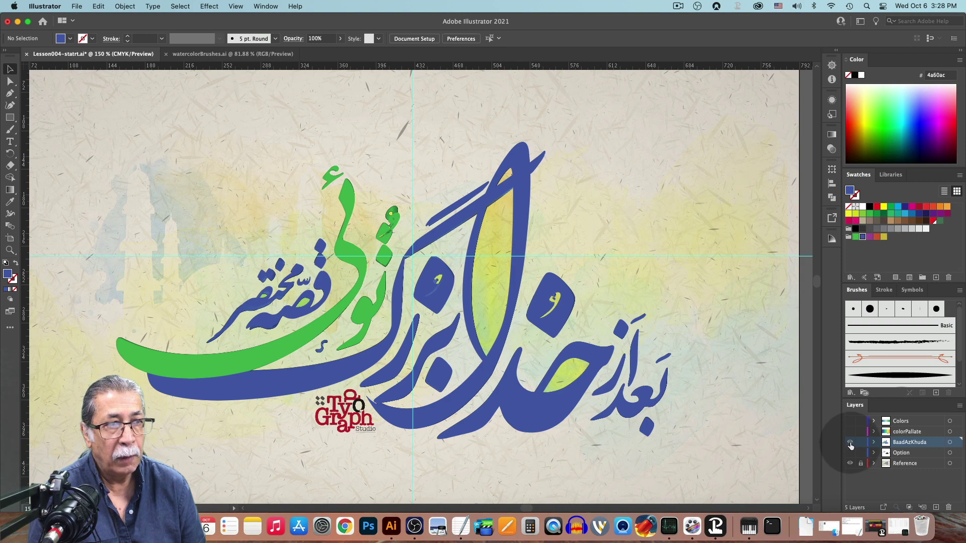
click(849, 442)
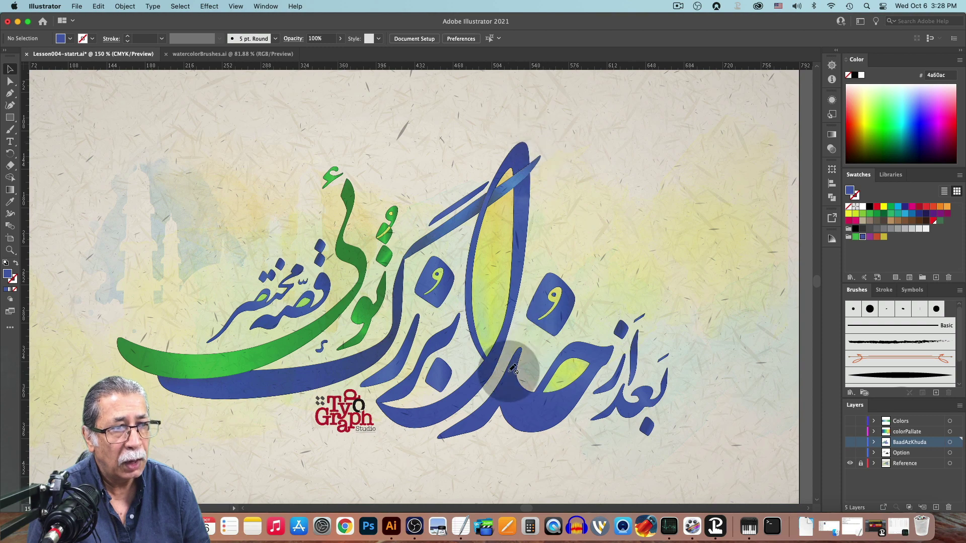
click(849, 442)
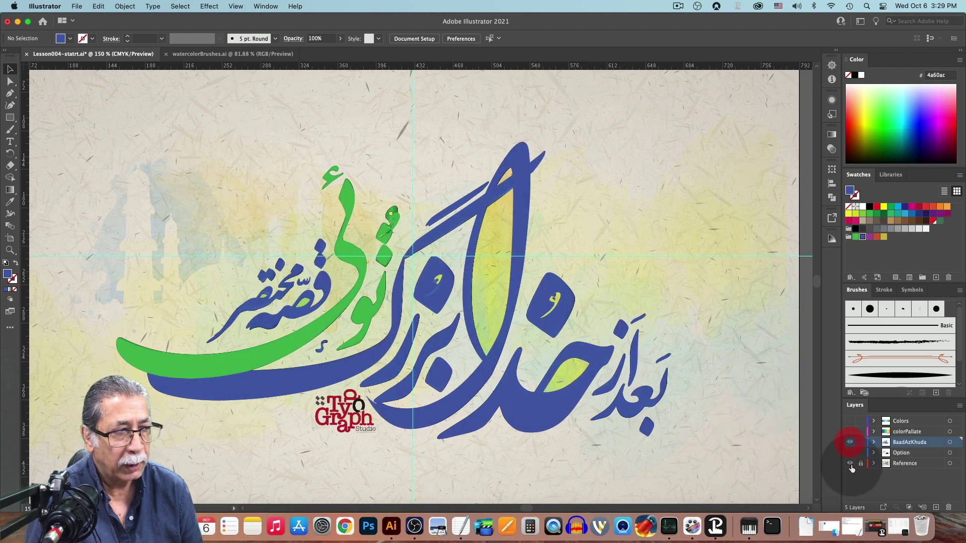
click(849, 462)
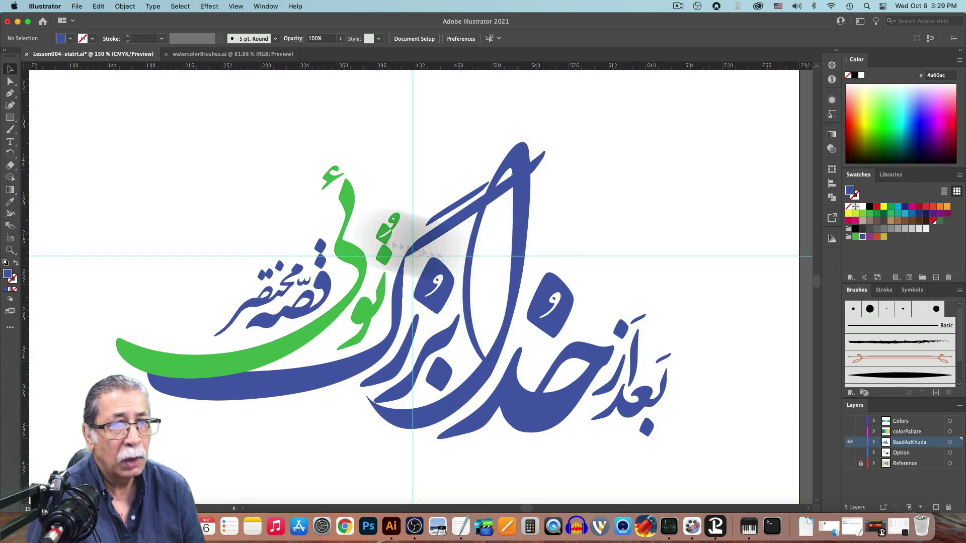
Step: Select the blue kaf group with its long lower sweep and give it a linear gradient fill
click(292, 390)
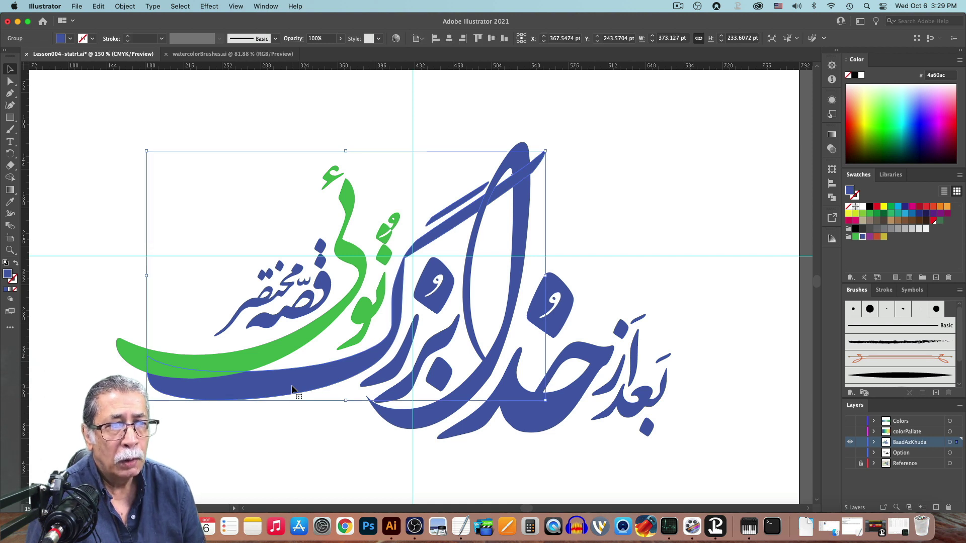
click(292, 389)
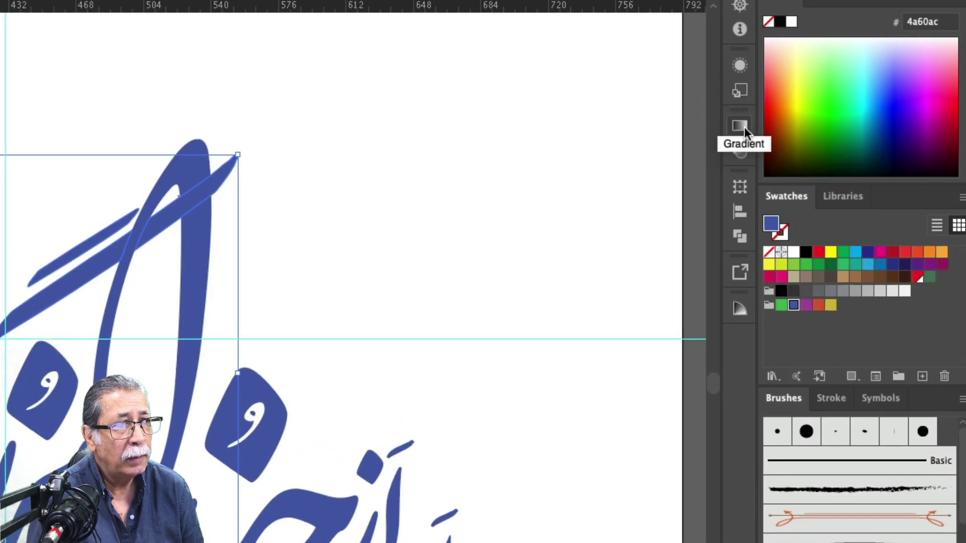
click(743, 127)
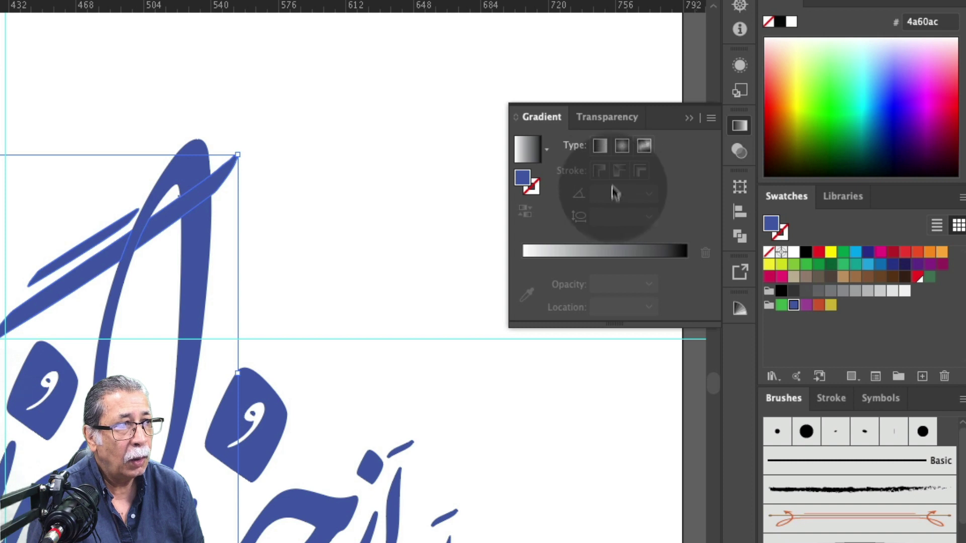
click(598, 147)
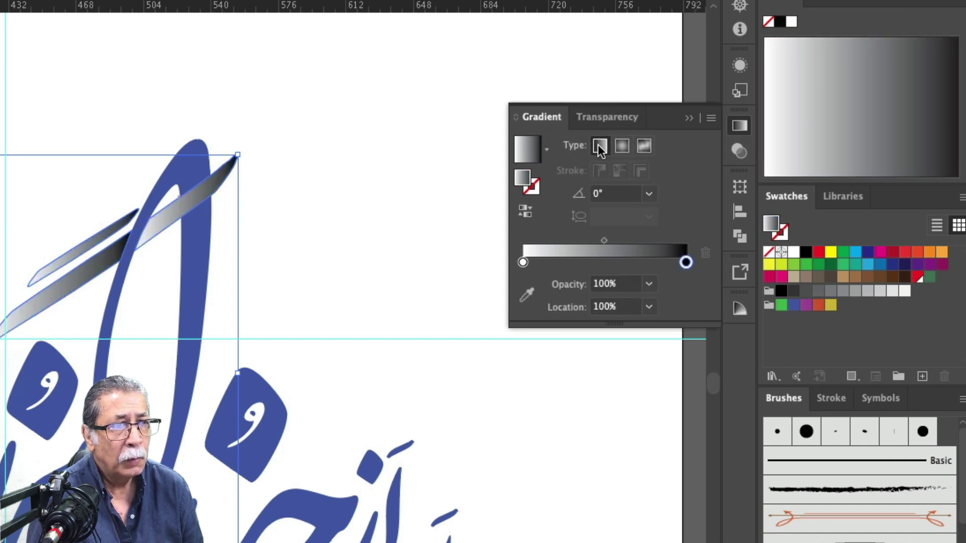
click(599, 144)
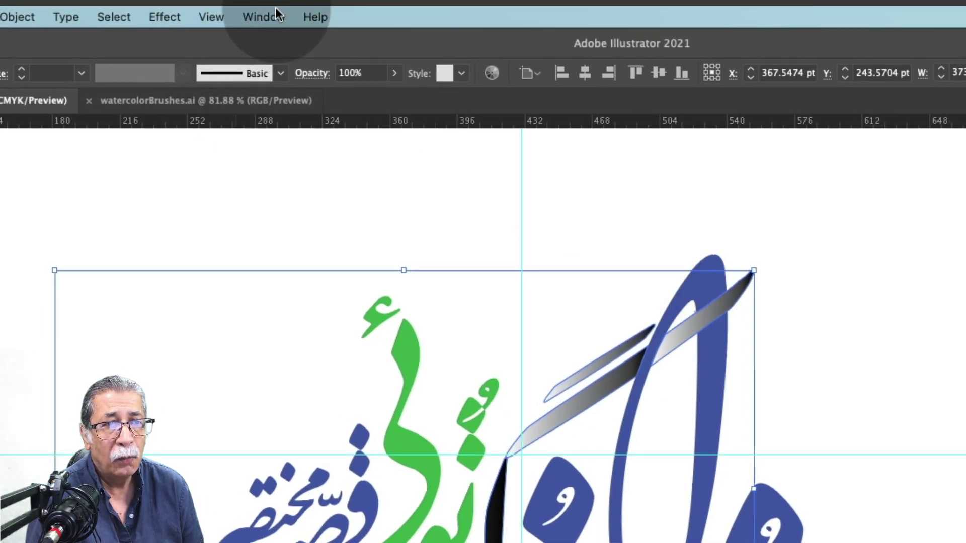
click(276, 7)
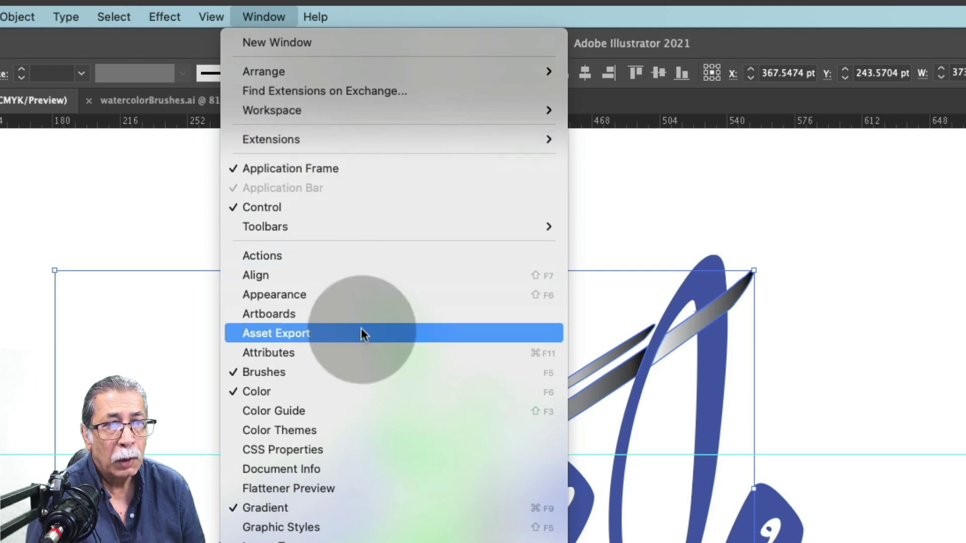
click(380, 508)
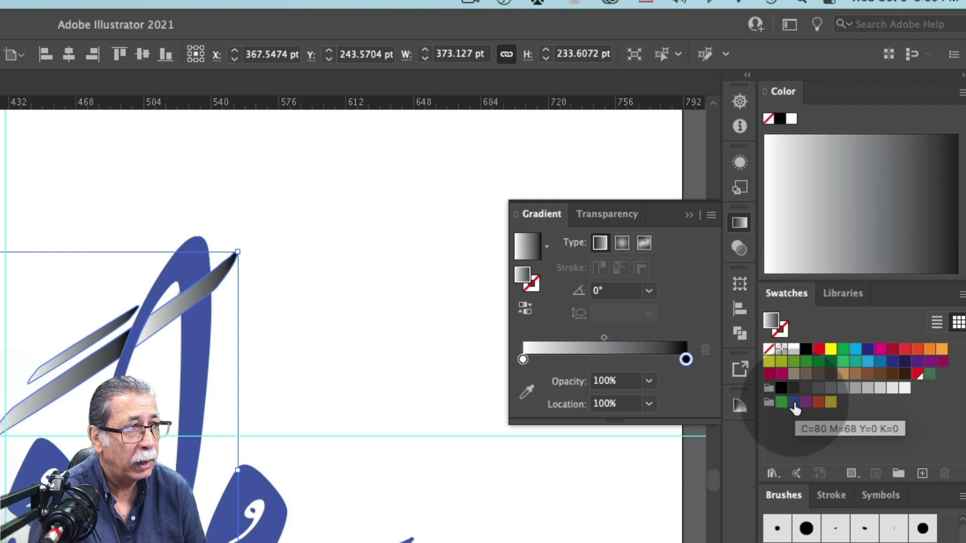
Step: Set both end stops of the kaf's gradient to dark blue (C=80 M=68 Y=0 K=0), add a matching stop near the middle, and deselect
drag(794, 403, 523, 361)
click(524, 361)
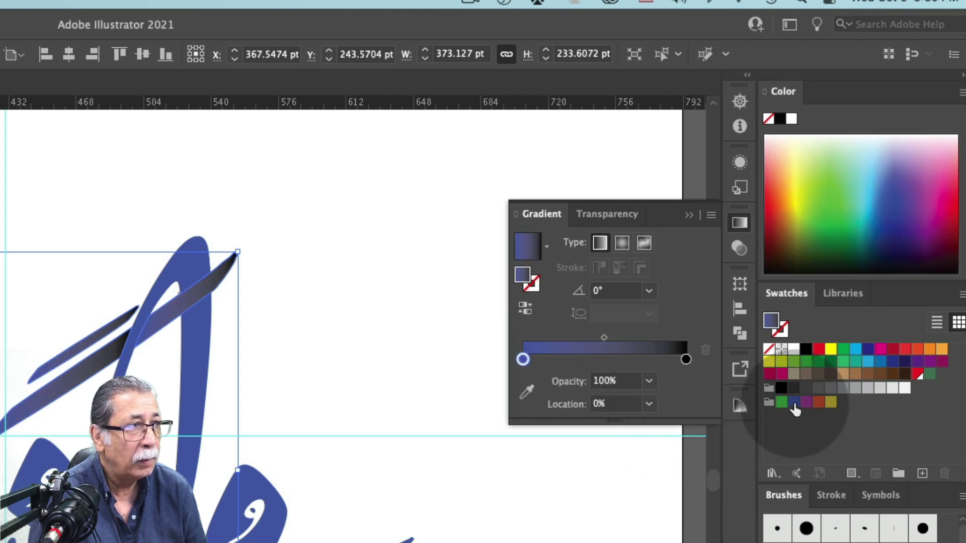
drag(793, 405, 687, 361)
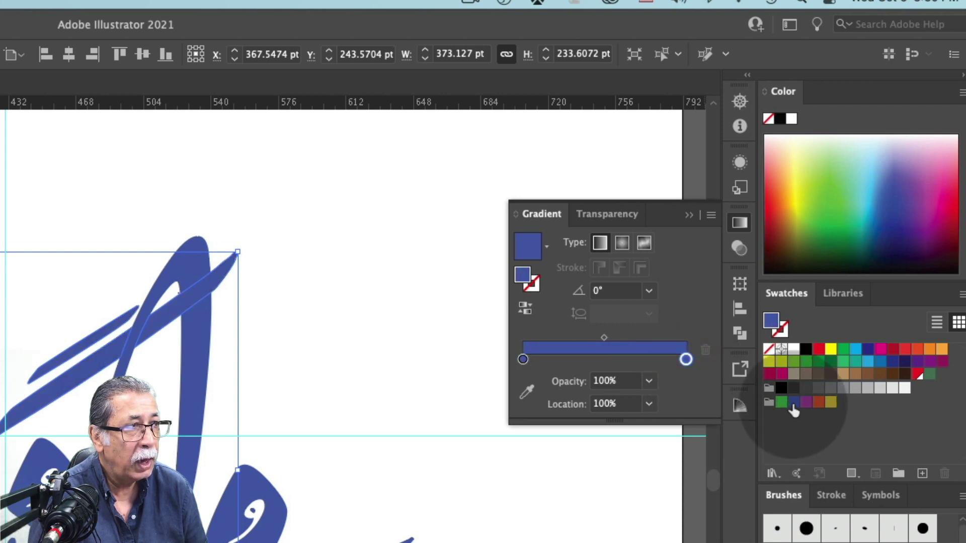
mouse_move(795, 408)
mouse_down()
mouse_move(689, 413)
mouse_move(606, 362)
mouse_up()
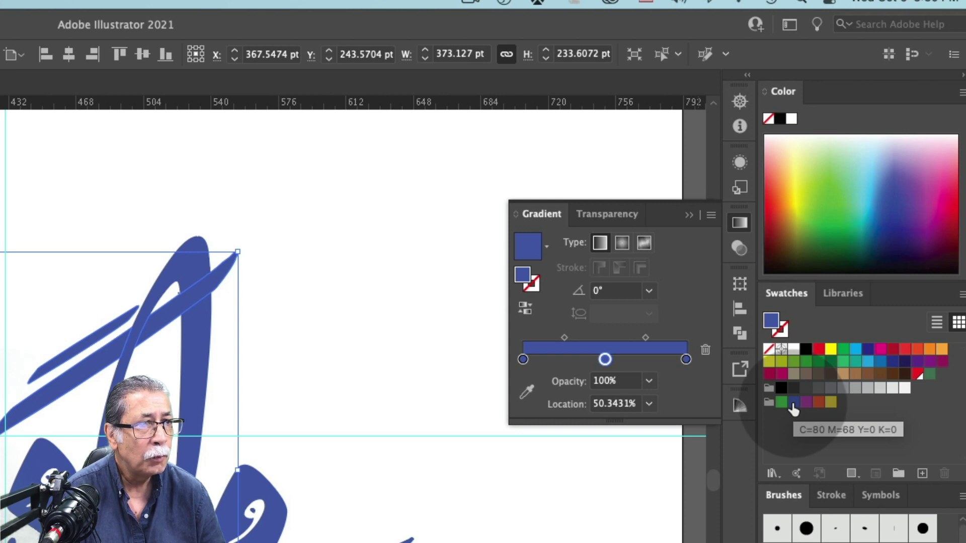
click(689, 217)
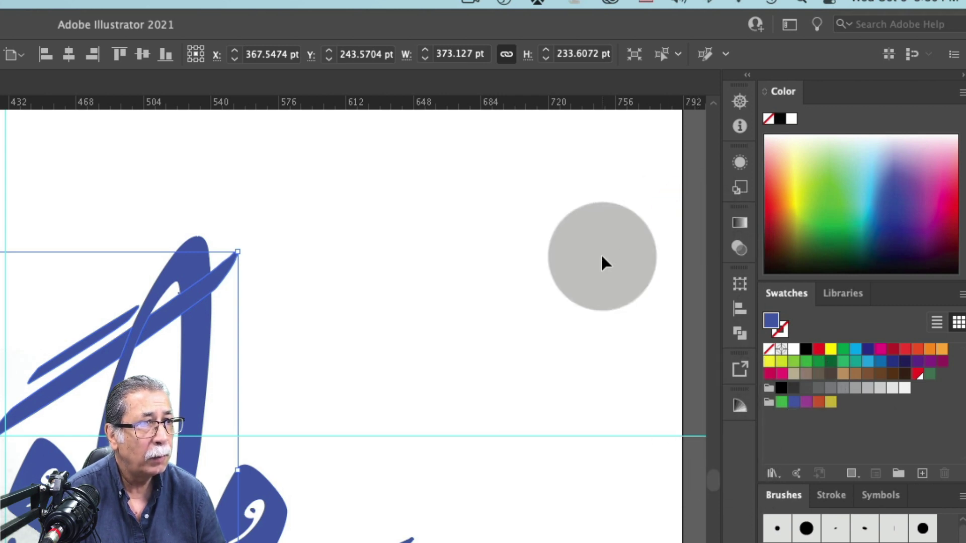
click(604, 261)
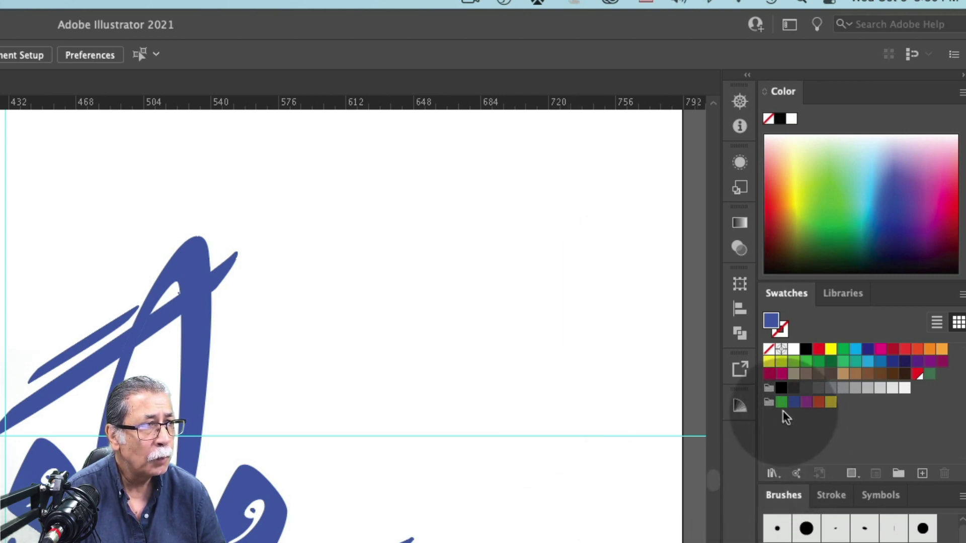
Step: Make the dark blue swatch the base colour and open the Color Guide to get its shades
click(793, 401)
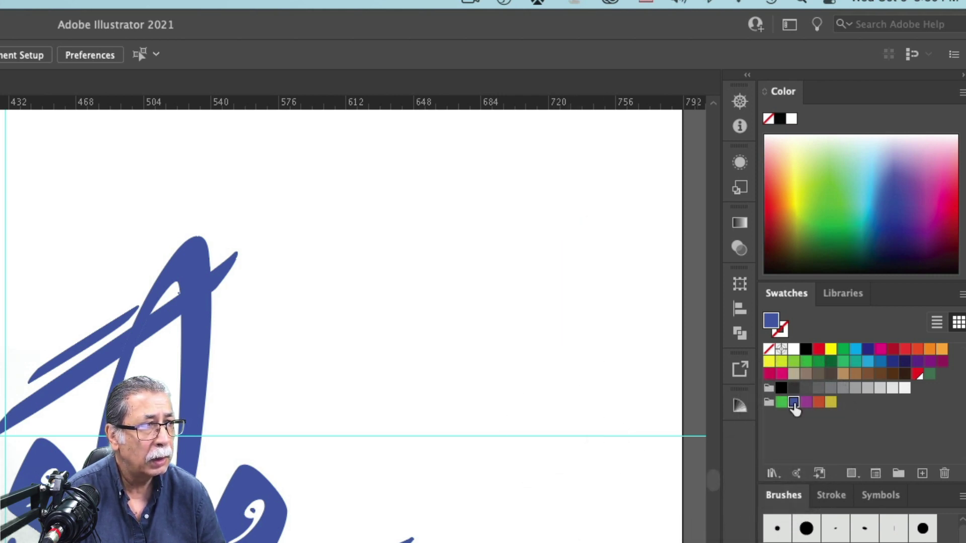
click(739, 407)
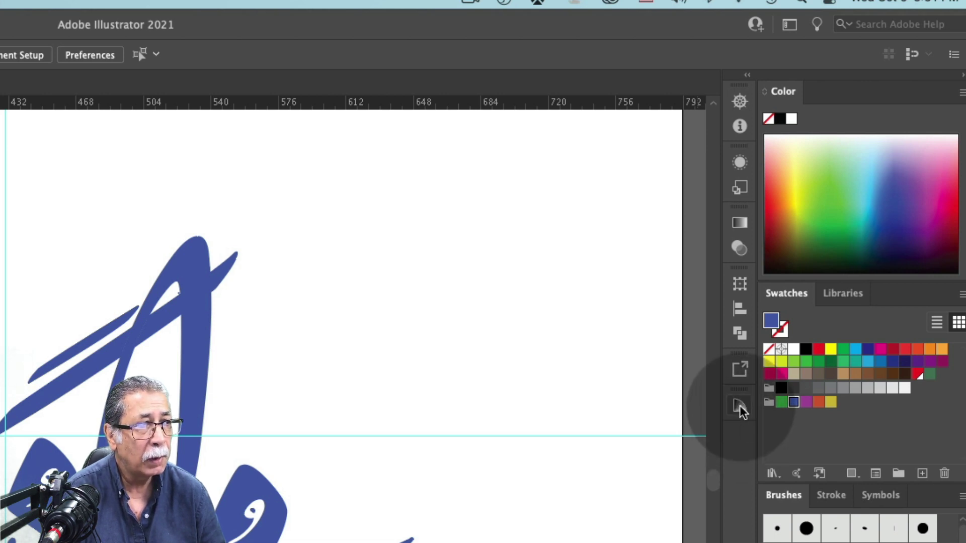
click(740, 406)
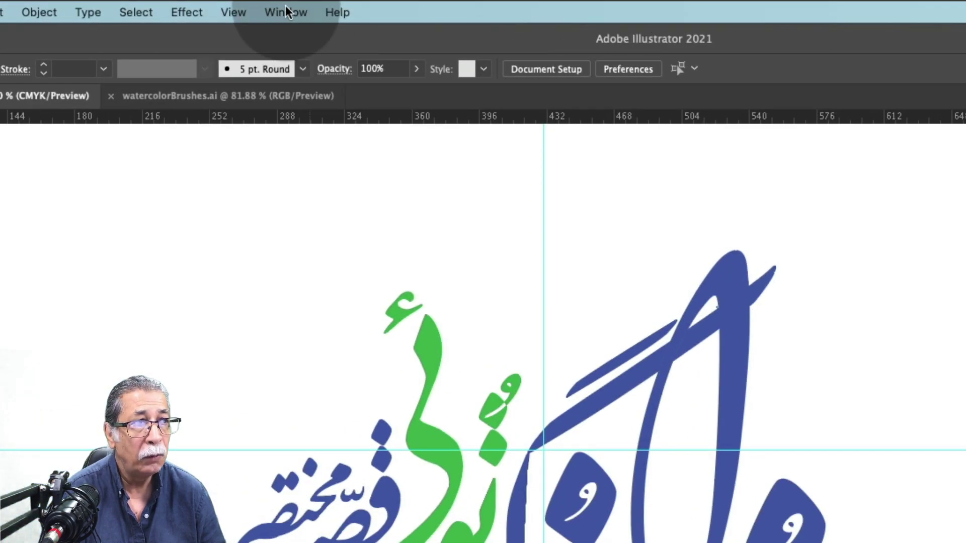
click(286, 11)
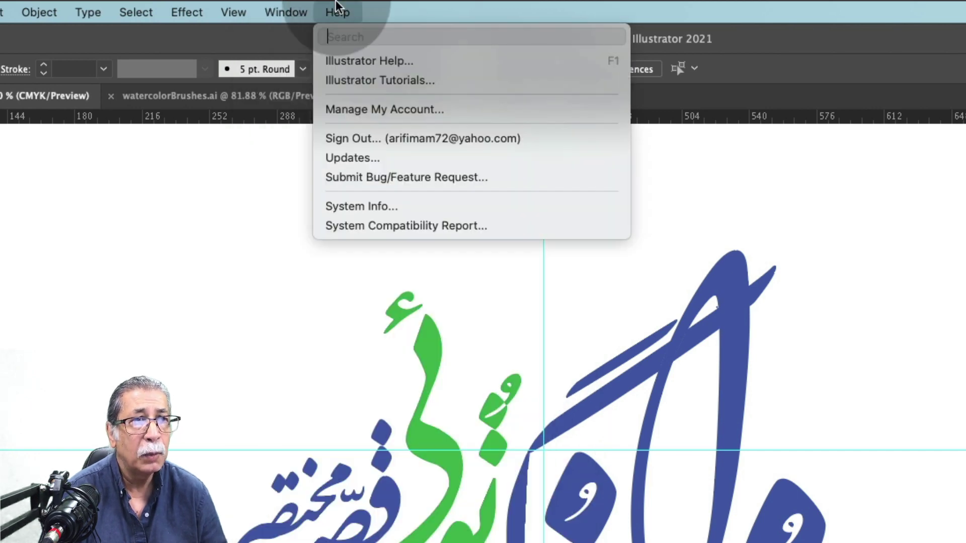
click(337, 10)
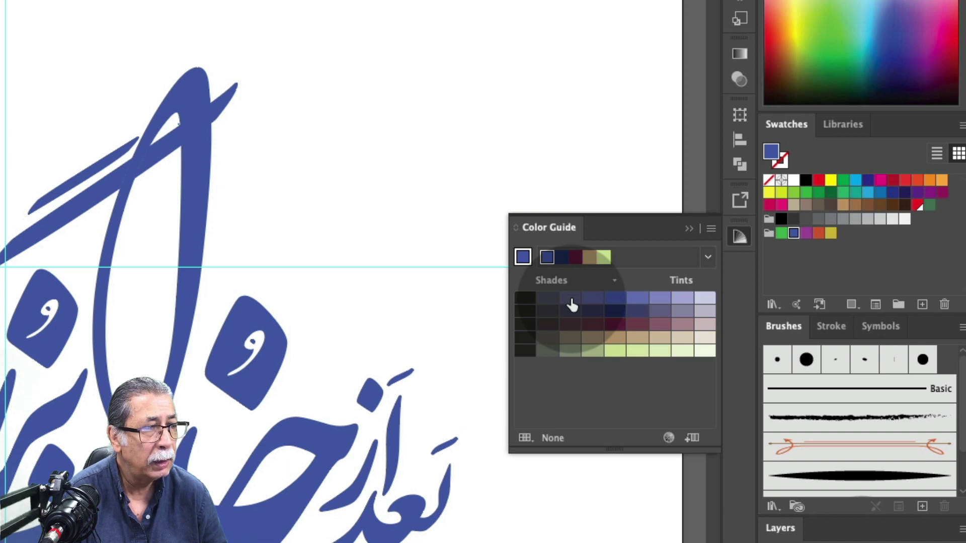
Step: Add darker shades of the blue from the Color Guide to the swatches, keep only the darkest one in the custom colour group, and close the guide
drag(572, 303, 857, 244)
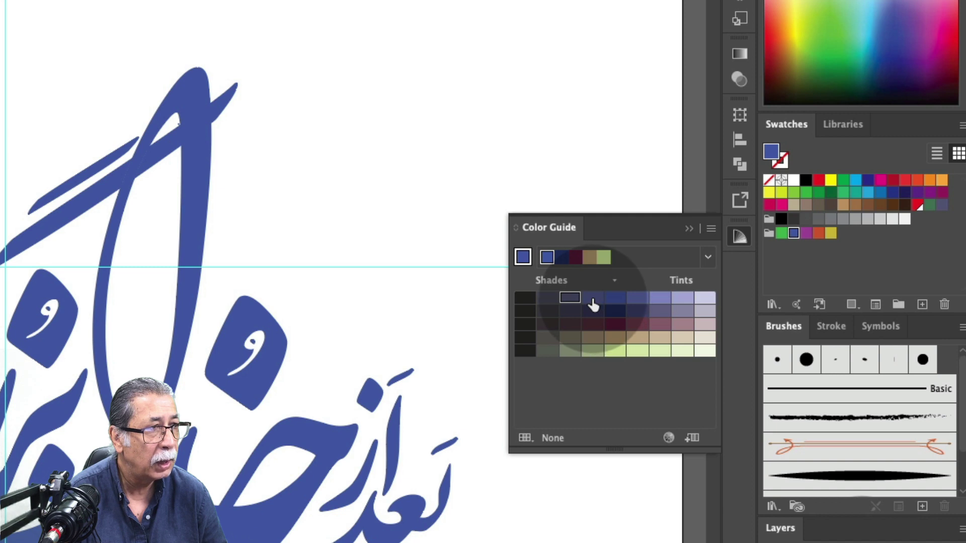
drag(594, 300, 952, 211)
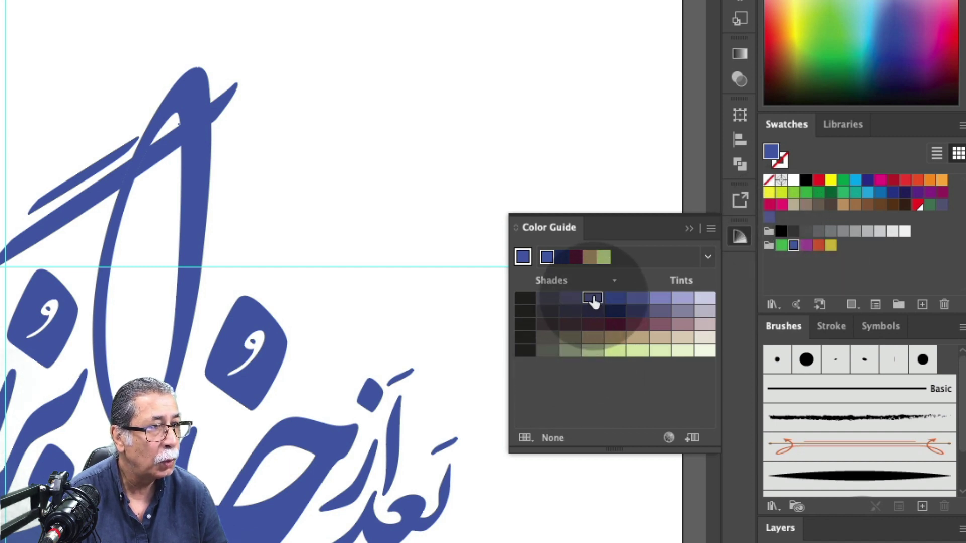
drag(593, 301, 769, 247)
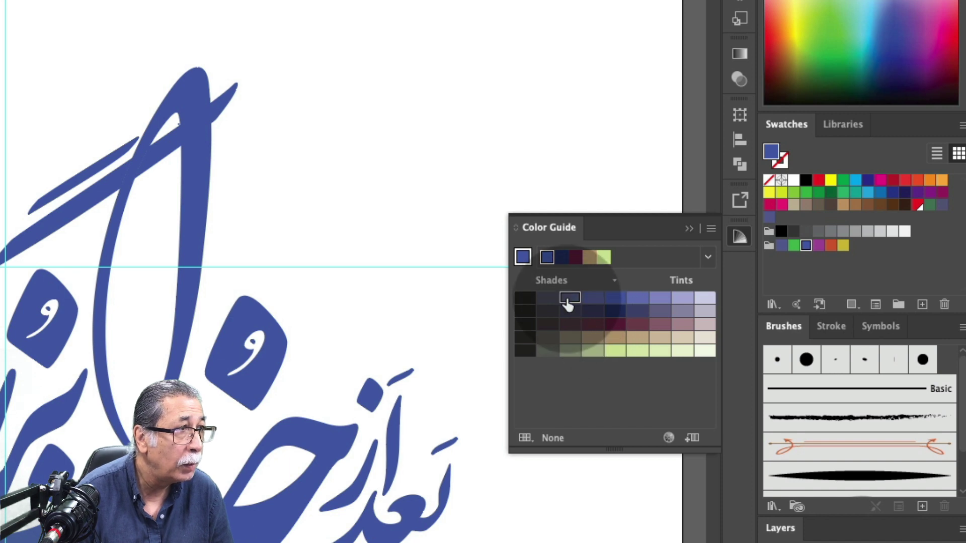
drag(567, 303, 766, 249)
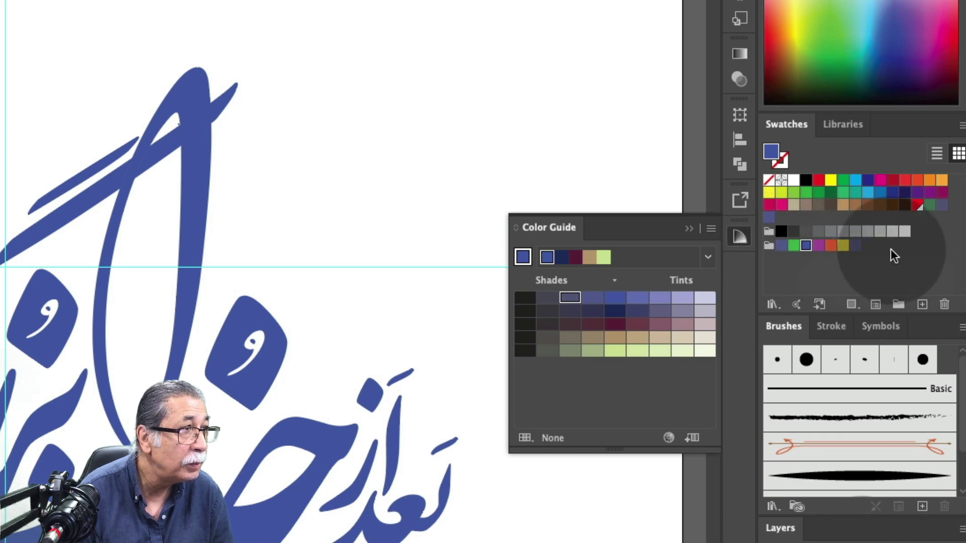
click(782, 246)
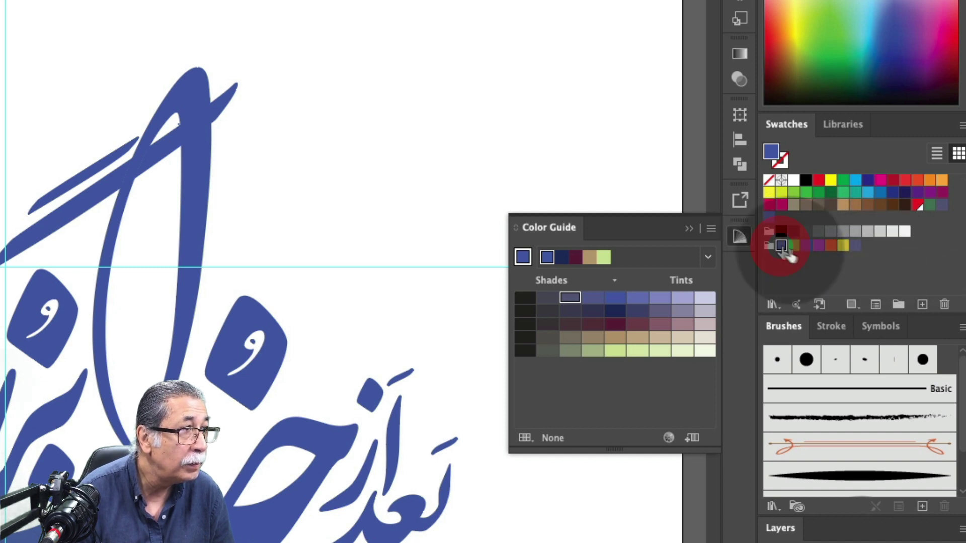
click(875, 251)
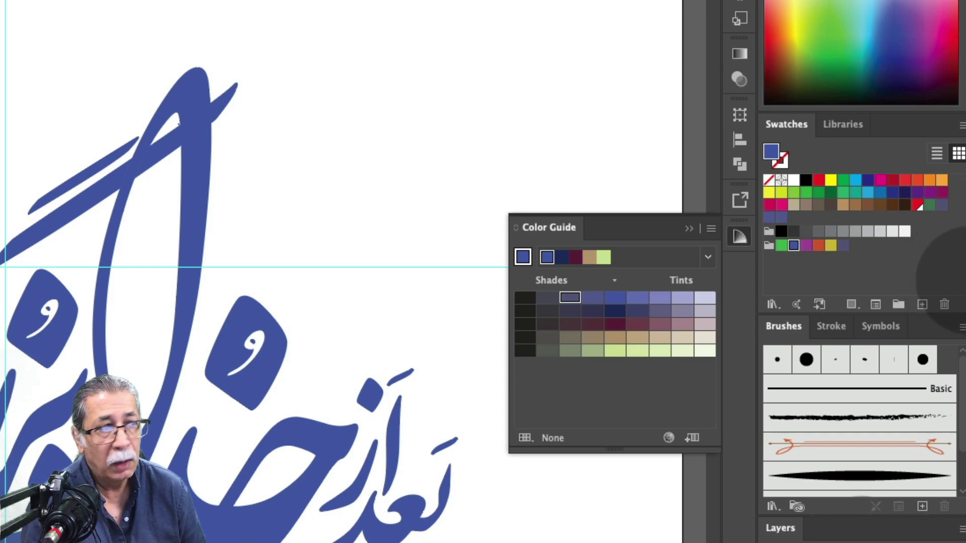
click(691, 232)
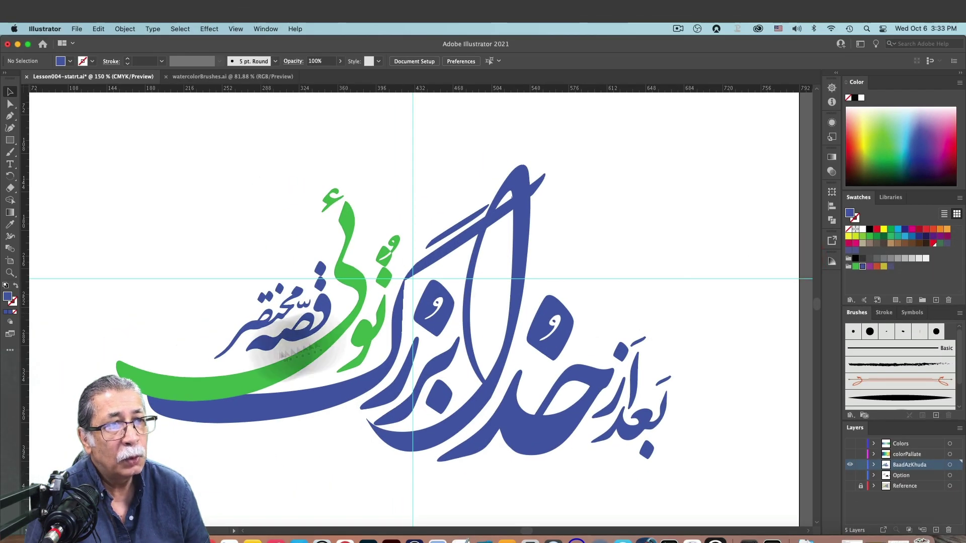
Step: Reselect the kaf group and set both end stops of its gradient to the new darker blue shade
click(292, 400)
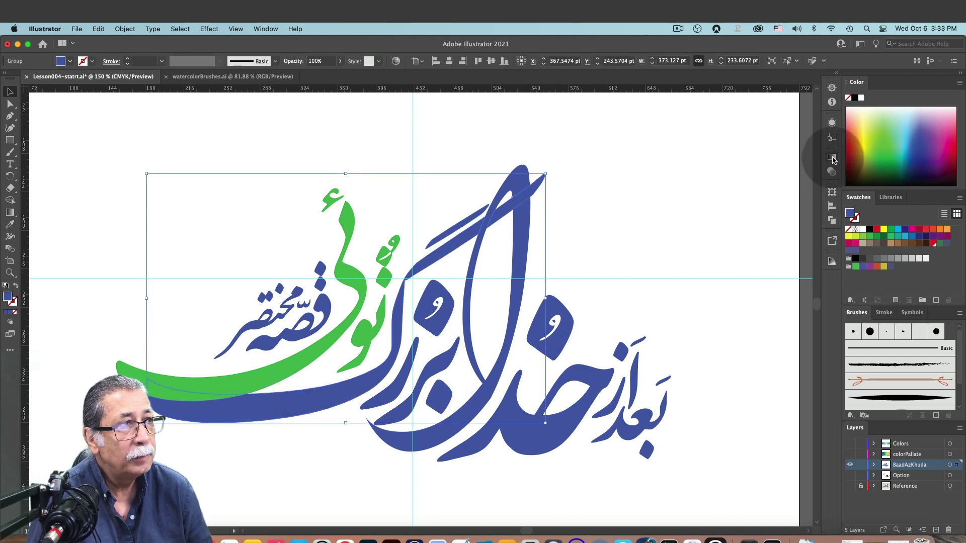
click(831, 157)
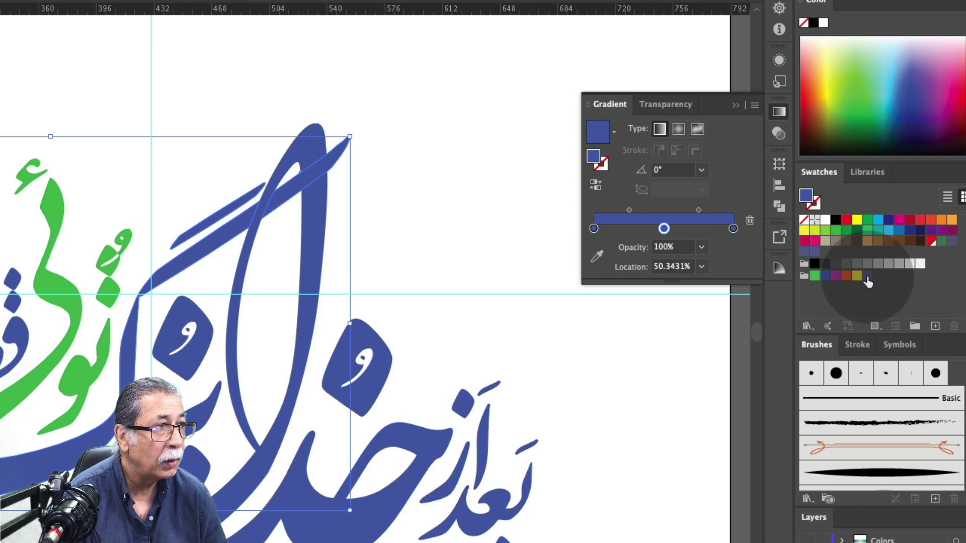
drag(867, 282, 592, 228)
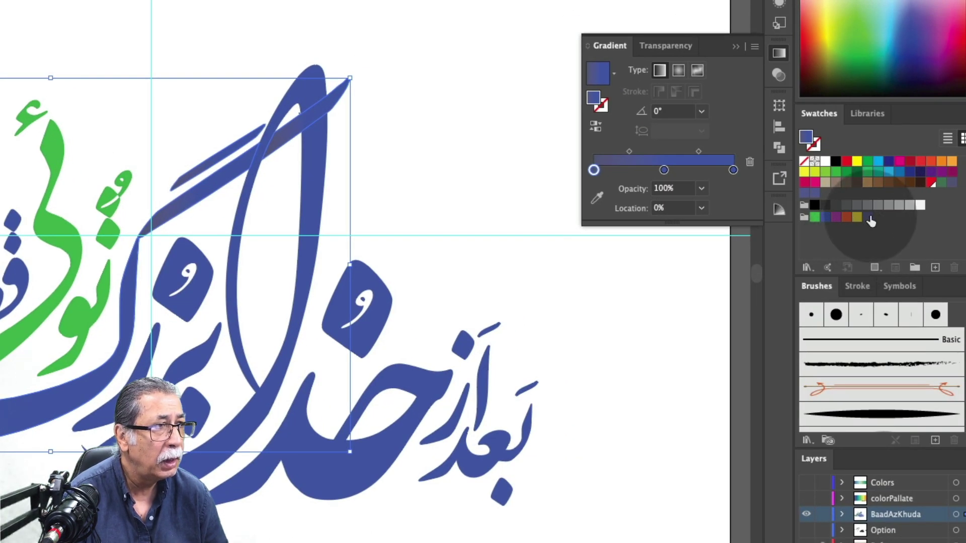
drag(870, 221, 734, 173)
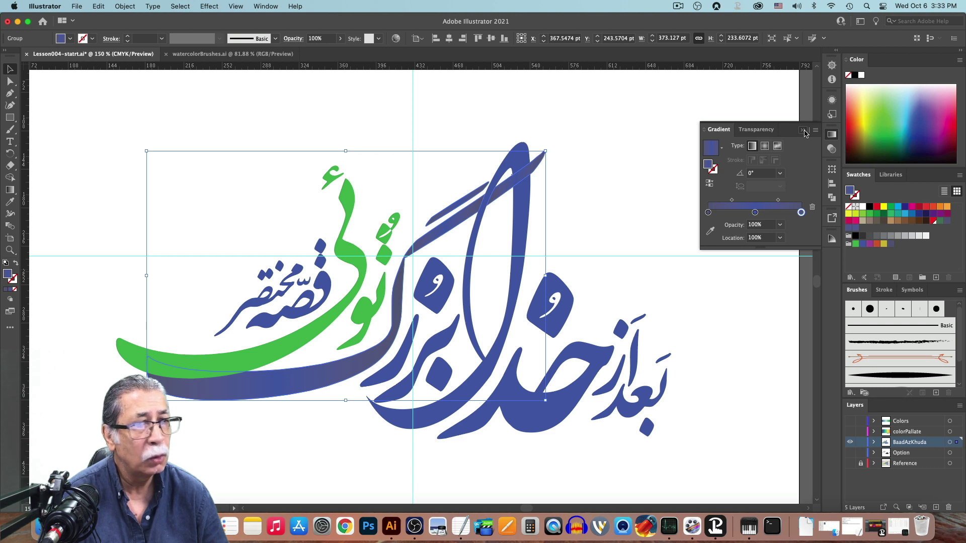
click(803, 130)
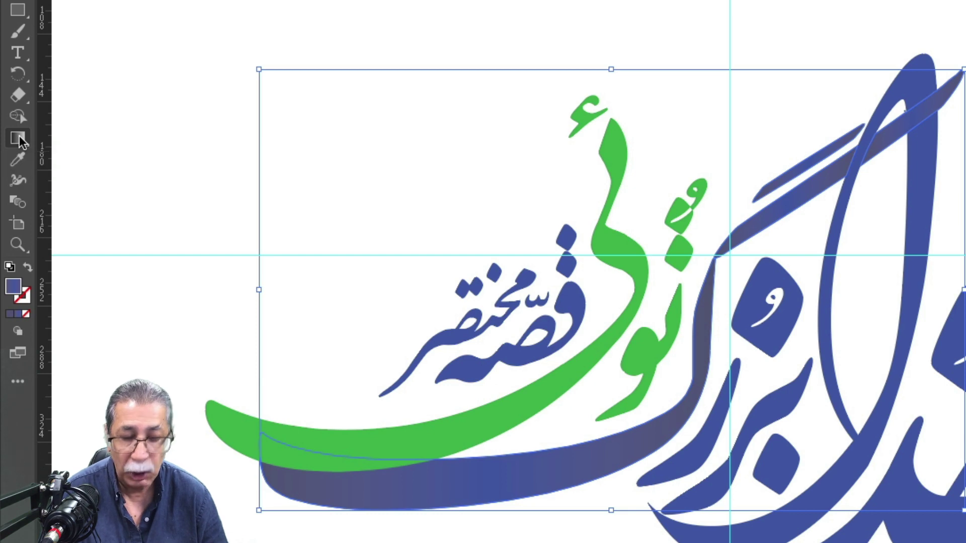
Step: Tilt the gradient of the kaf's long lower stroke along its sweep, and reposition its centre stop and midpoints to widen the blue middle
click(20, 141)
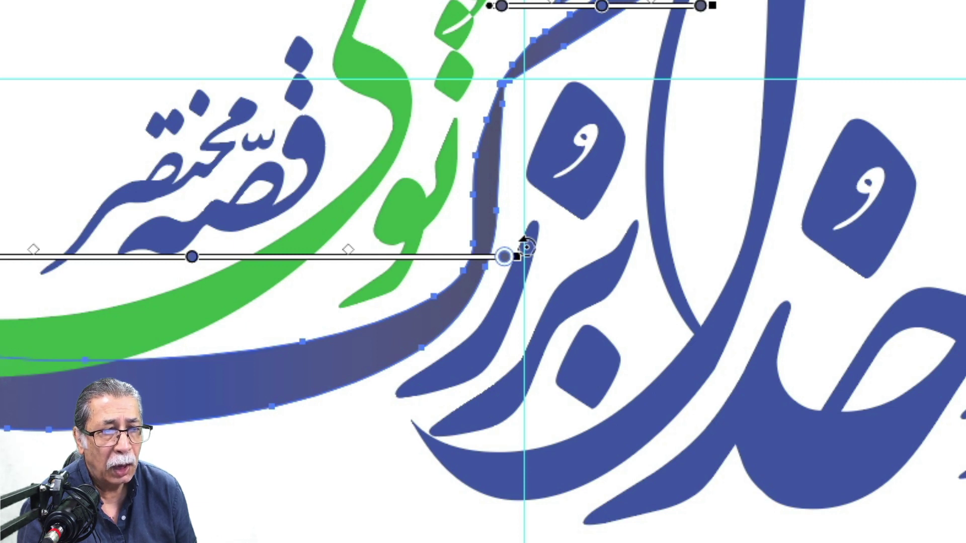
mouse_move(504, 257)
mouse_down()
mouse_move(506, 199)
mouse_move(521, 241)
mouse_move(508, 157)
mouse_up()
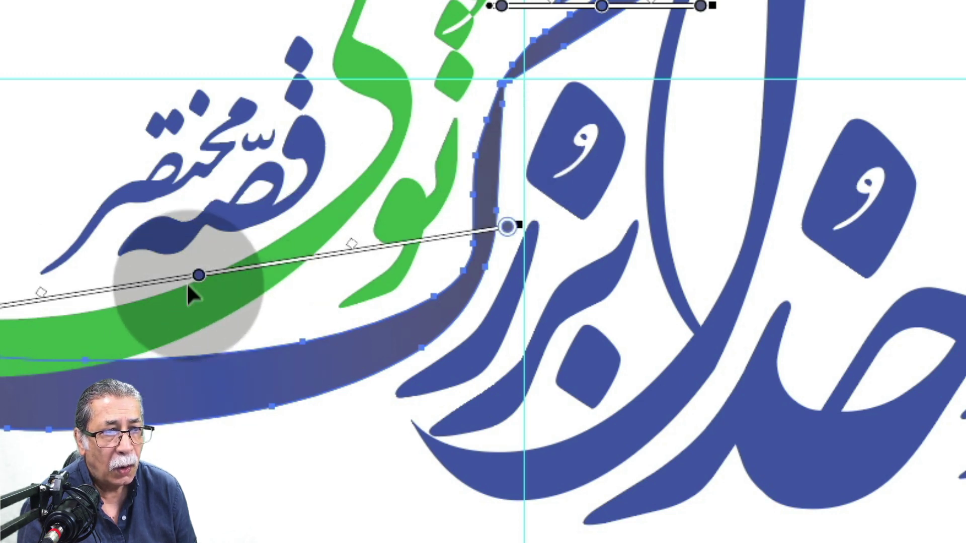
click(200, 280)
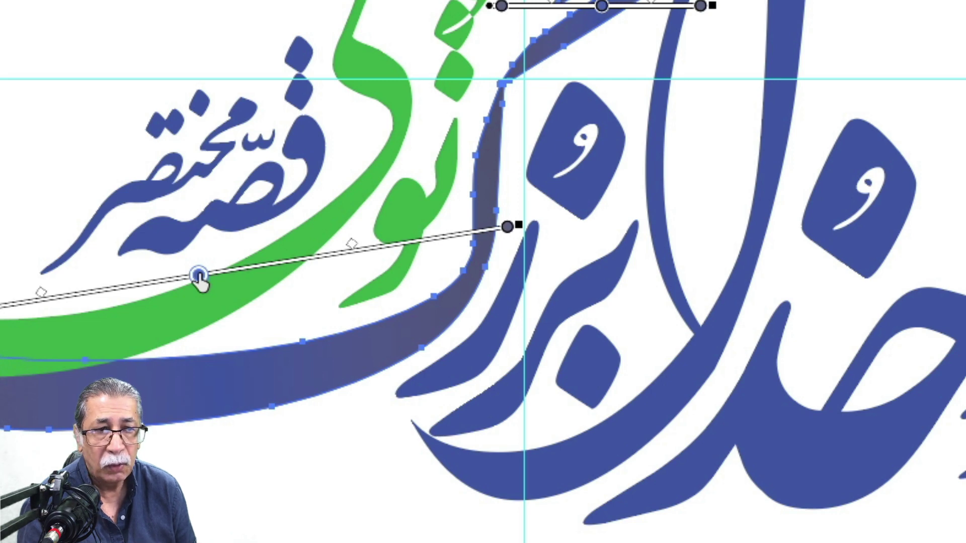
mouse_move(199, 280)
mouse_down()
mouse_move(97, 280)
mouse_move(52, 292)
mouse_up()
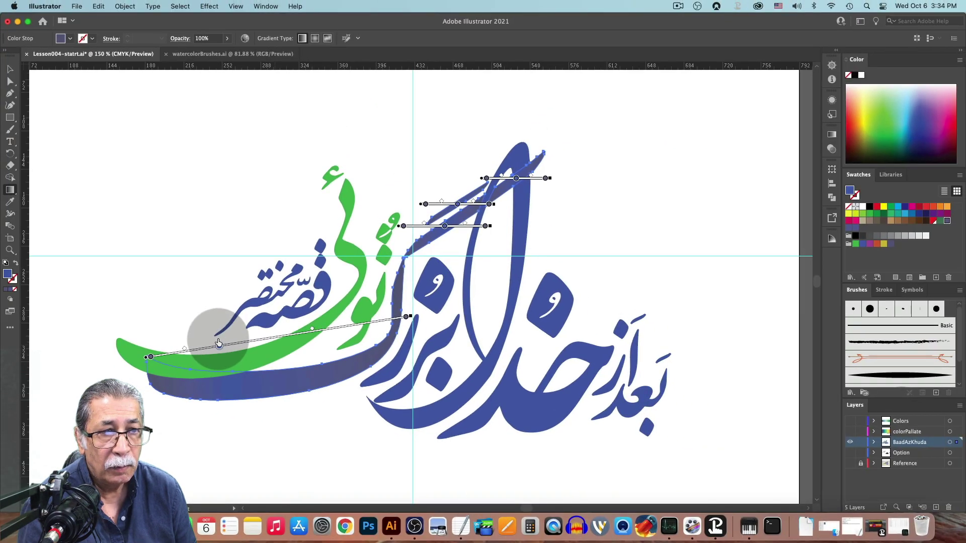
mouse_move(218, 344)
mouse_down()
mouse_move(201, 344)
mouse_move(242, 343)
mouse_up()
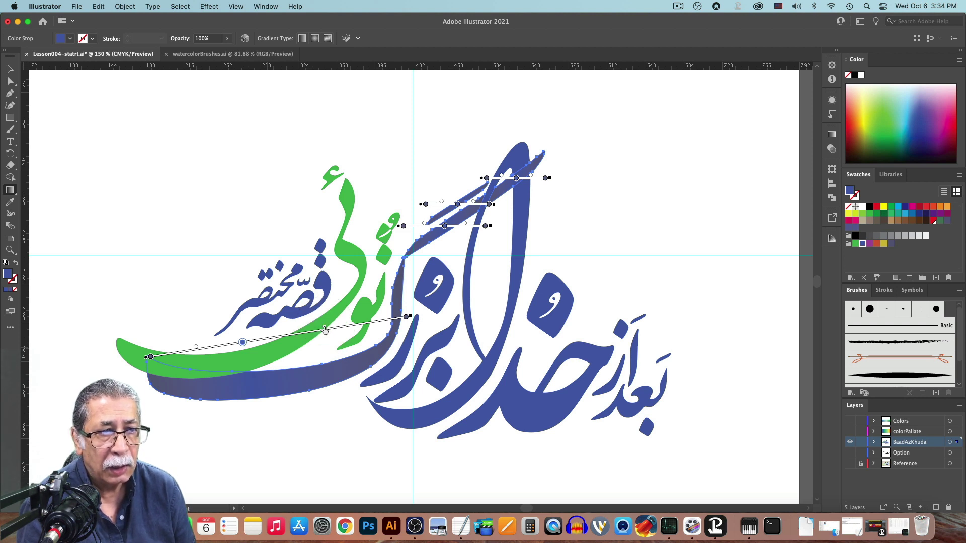
drag(325, 330, 378, 323)
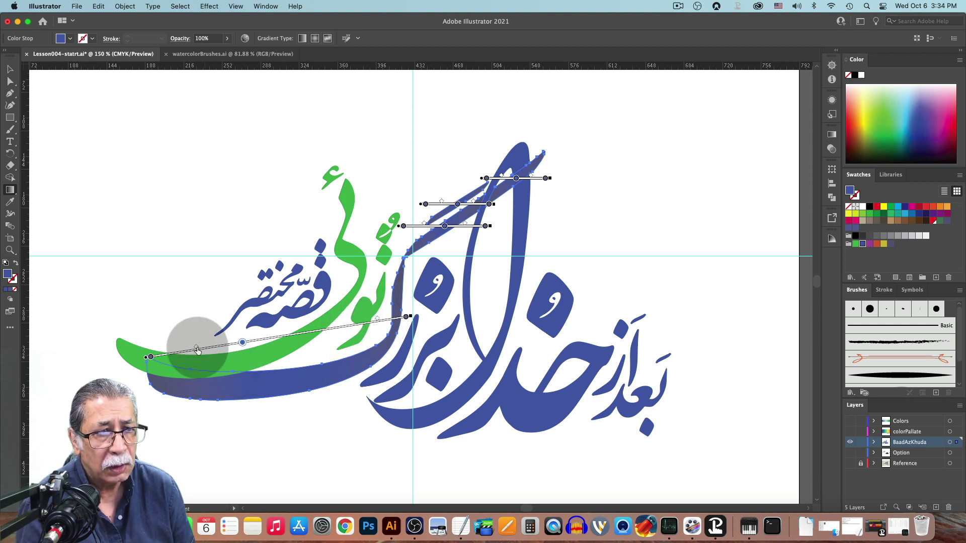
drag(197, 349, 188, 351)
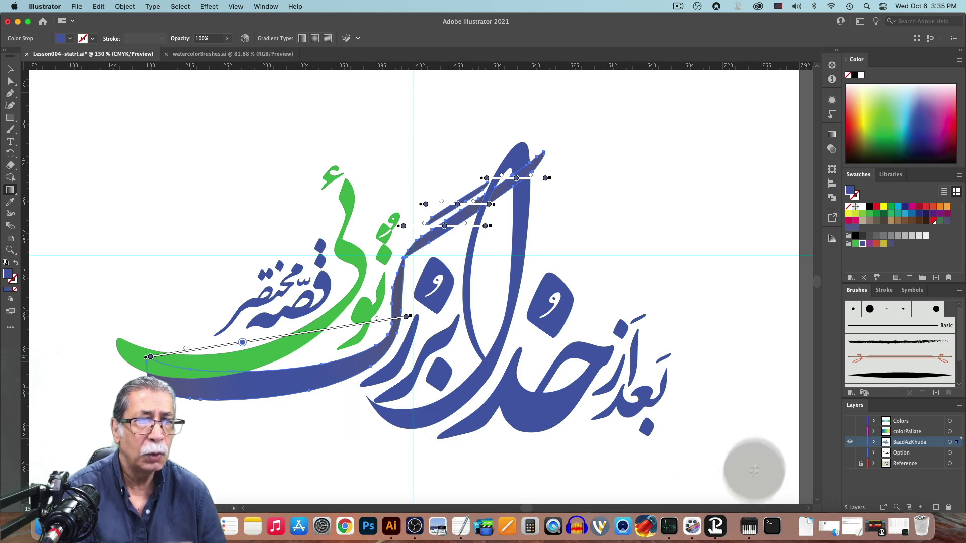
Step: Compare the artwork with the Reference layer by switching the BaadAzKhuda layer off and on, and hide the reference again
click(849, 463)
click(850, 442)
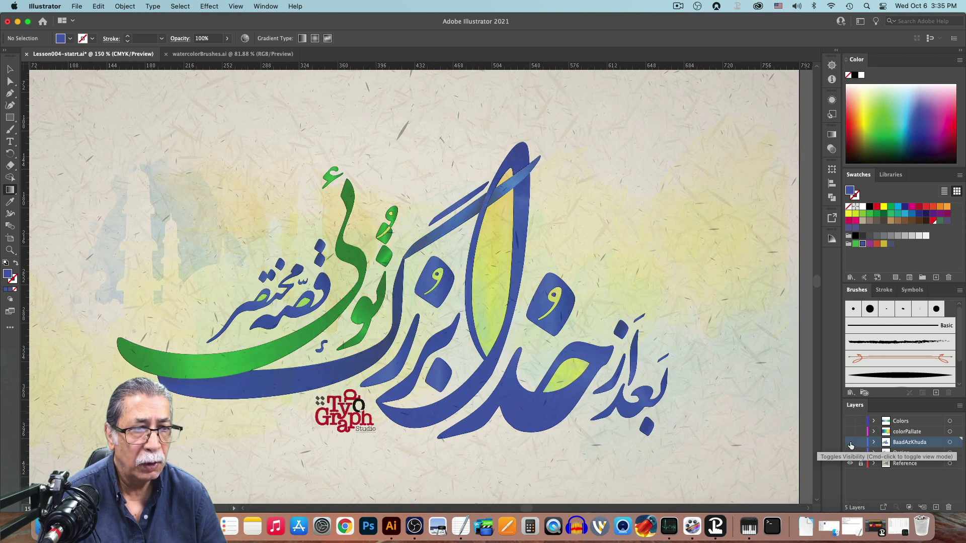
click(850, 442)
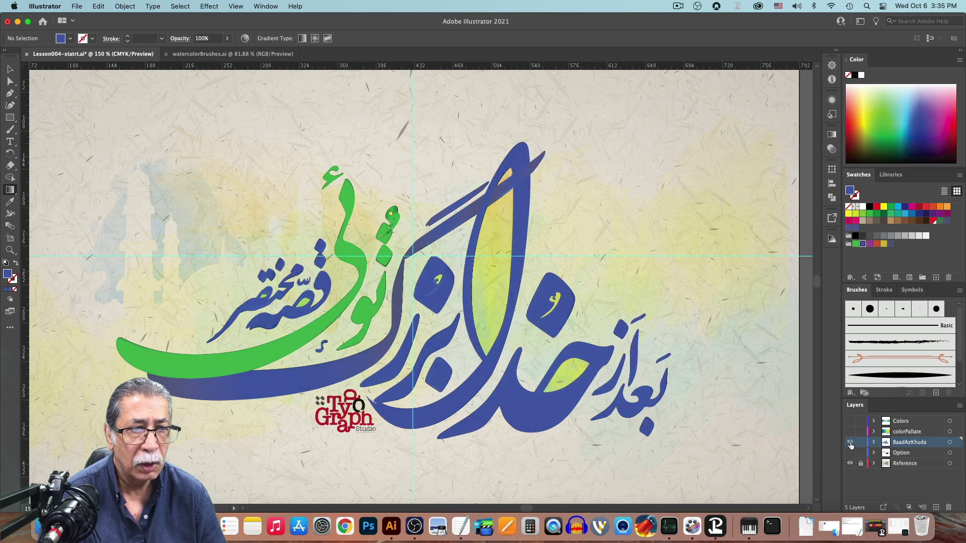
click(850, 463)
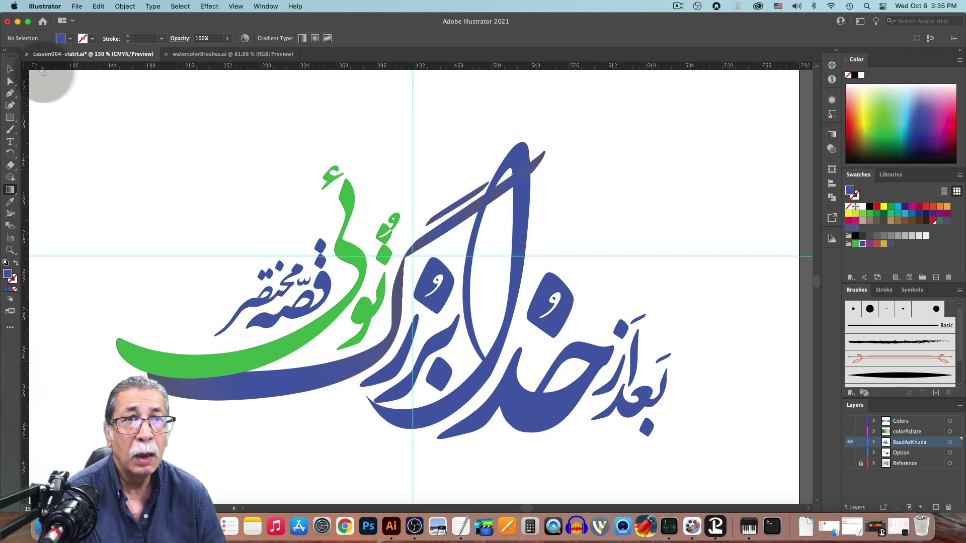
Step: Reselect the kaf group and rotate the gradients of its three upper stroke pieces to run diagonally along the strokes
click(10, 69)
click(302, 388)
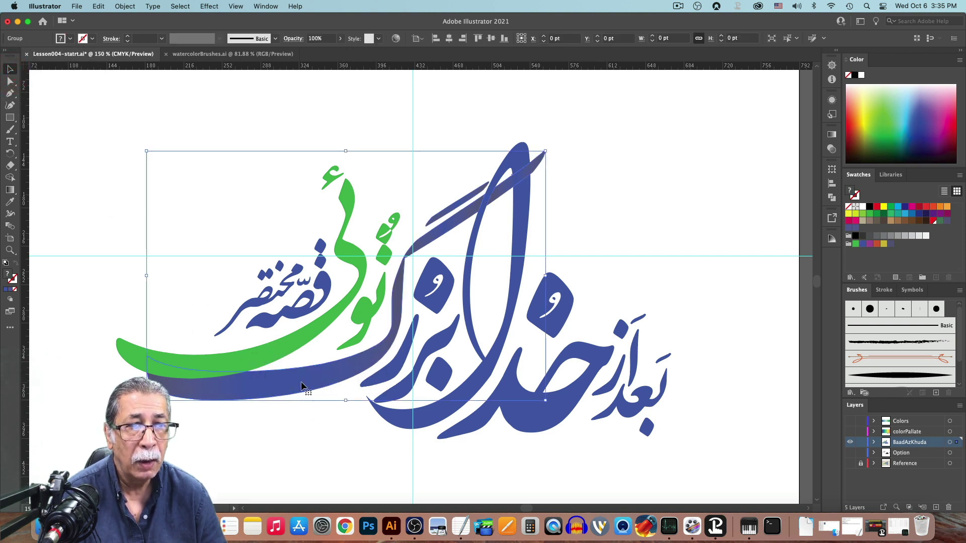
click(11, 191)
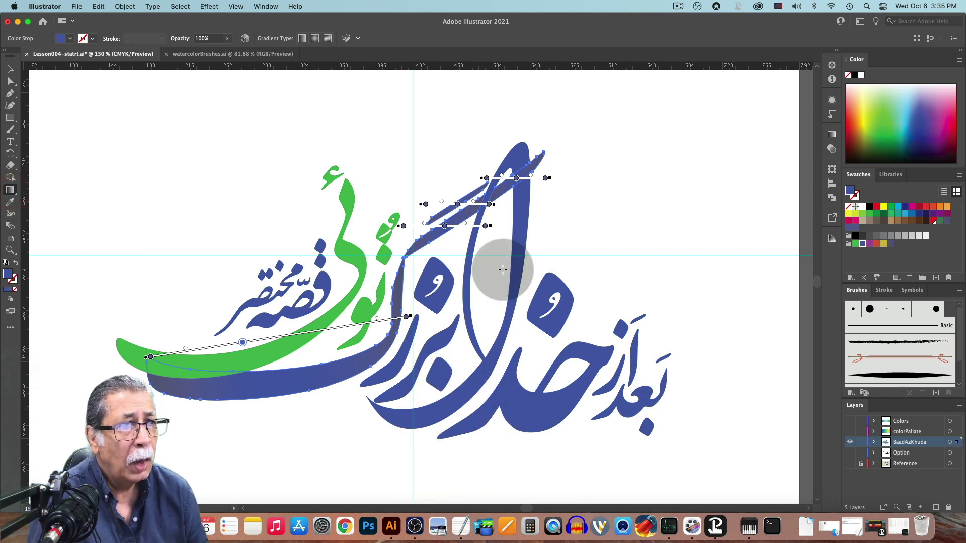
drag(495, 226, 497, 209)
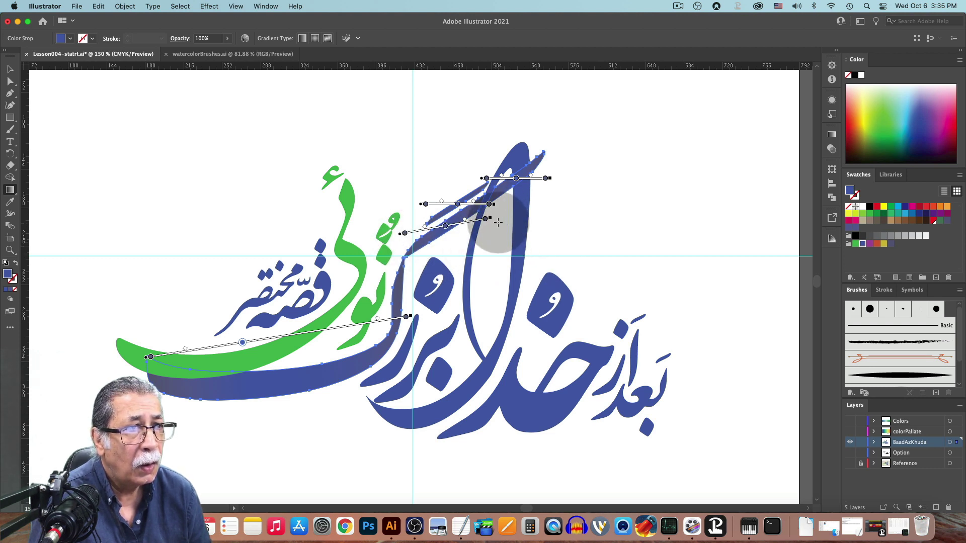
mouse_move(492, 216)
mouse_down()
mouse_move(491, 198)
mouse_move(444, 176)
mouse_move(464, 194)
mouse_move(460, 185)
mouse_move(469, 235)
mouse_move(493, 235)
mouse_move(567, 147)
mouse_up()
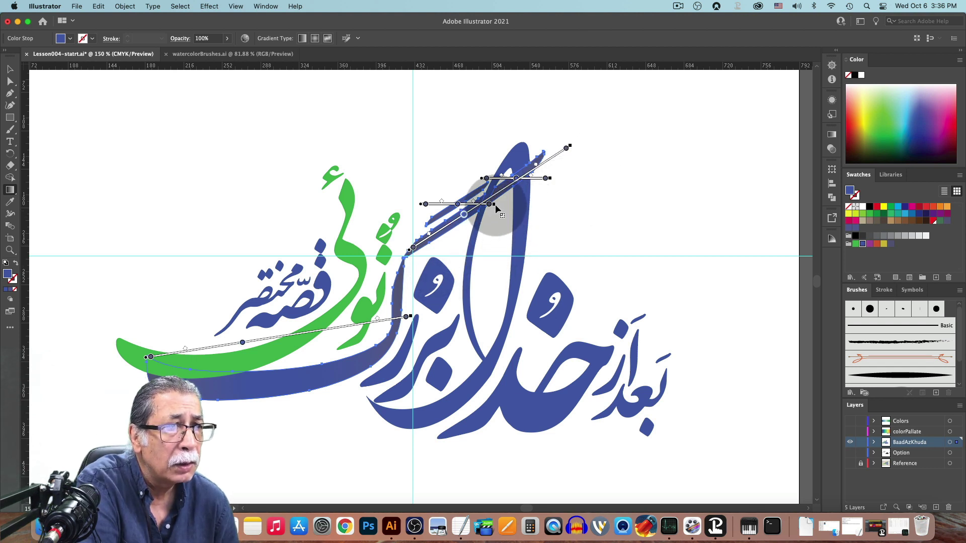
mouse_move(497, 205)
mouse_down()
mouse_move(485, 151)
mouse_move(487, 167)
mouse_up()
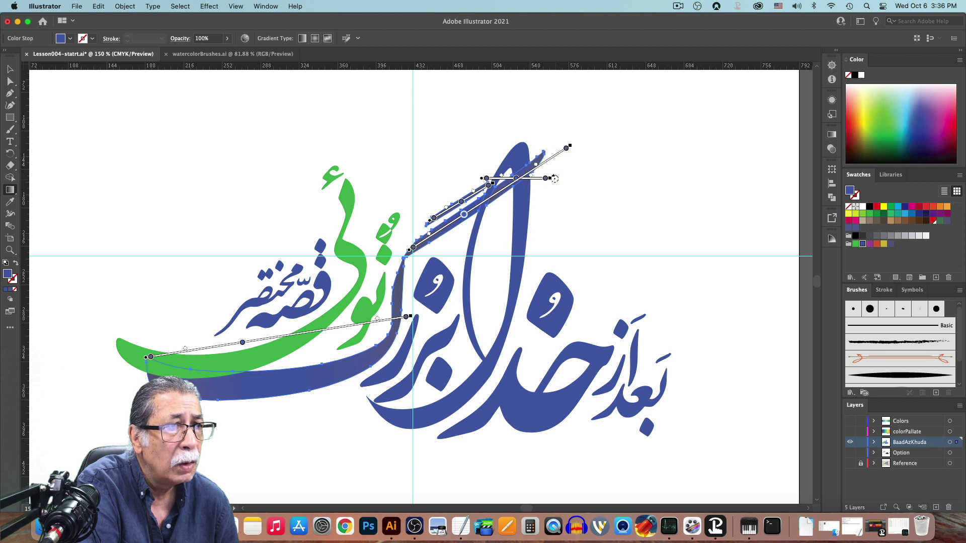
mouse_move(554, 178)
mouse_down()
mouse_move(550, 119)
mouse_move(551, 130)
mouse_up()
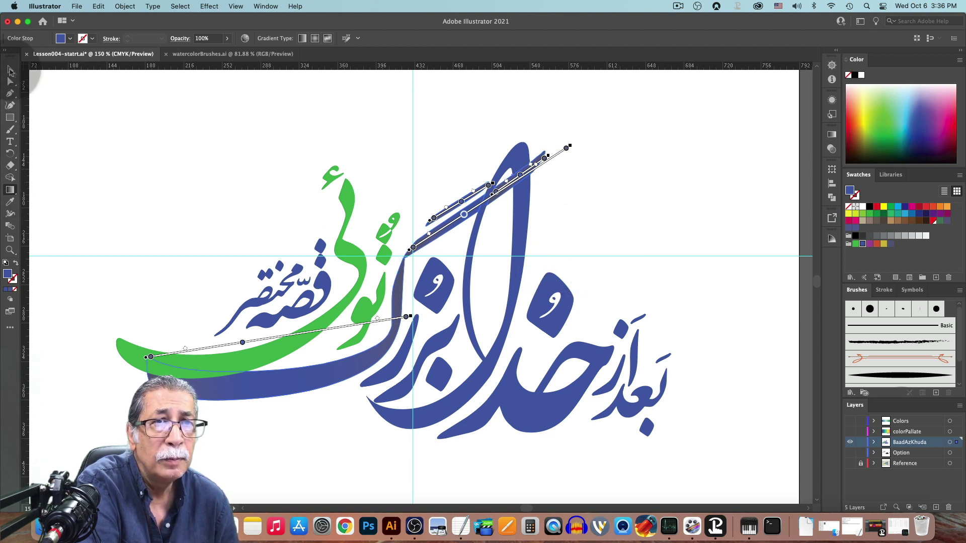
click(9, 70)
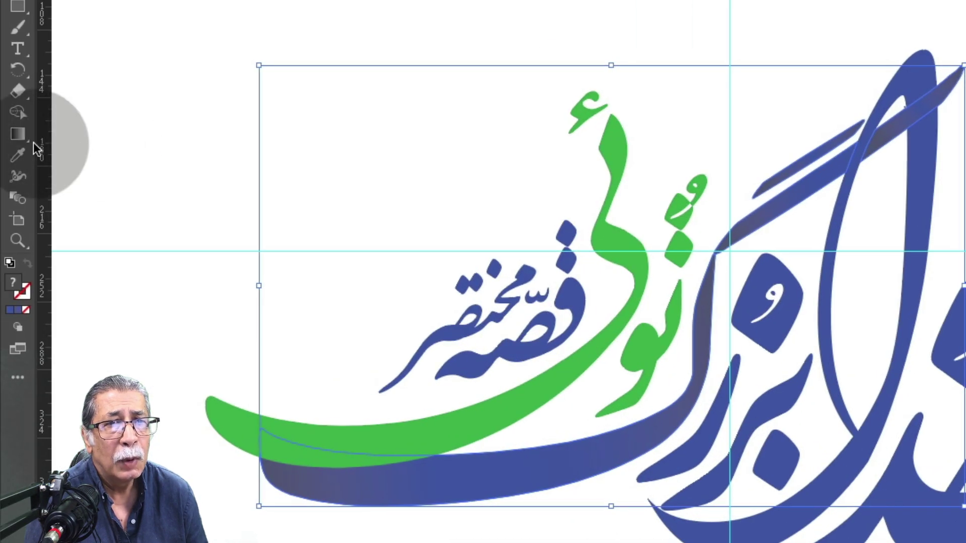
Step: Shorten the gradient on the kaf's long diagonal stroke so it ends at the alif crossing, and shift its middle stop towards the crossing
click(17, 135)
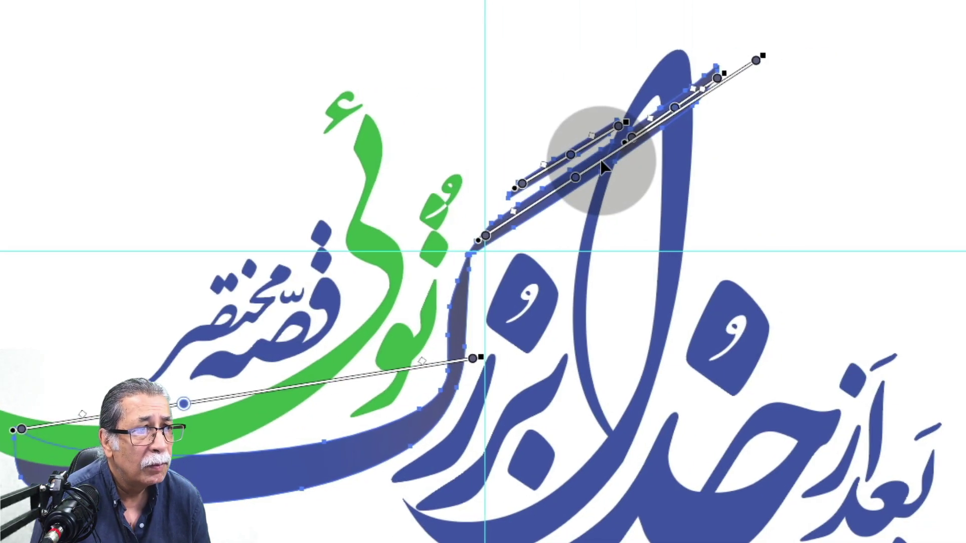
drag(599, 159, 681, 269)
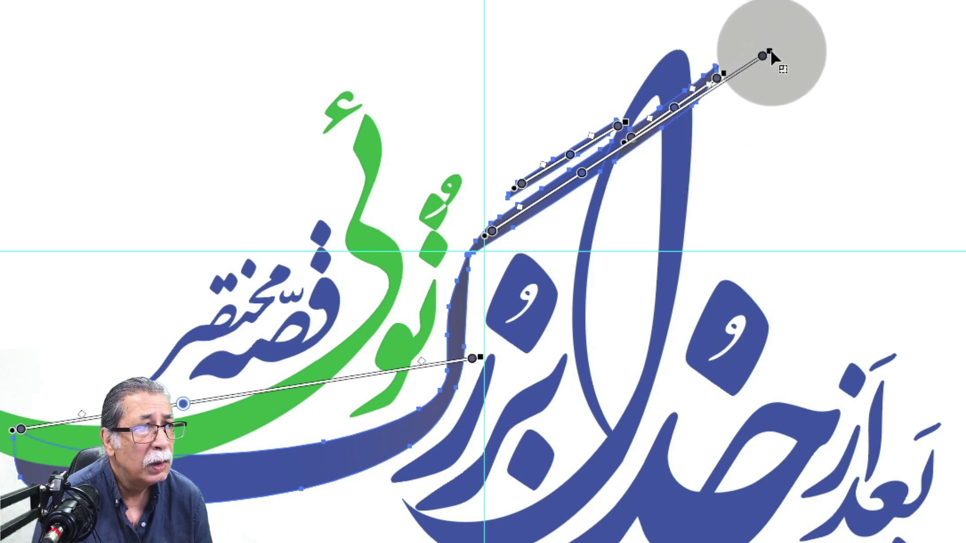
drag(762, 55, 592, 166)
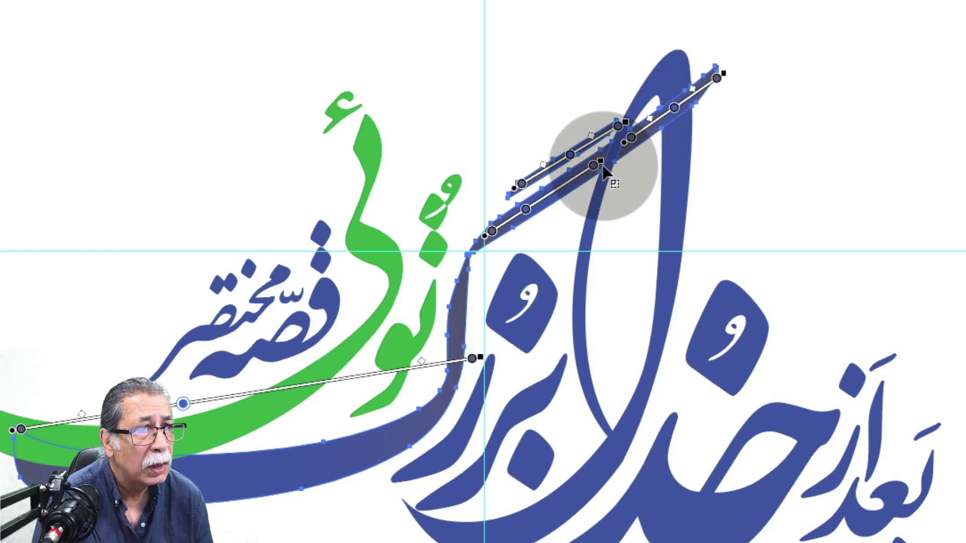
click(601, 167)
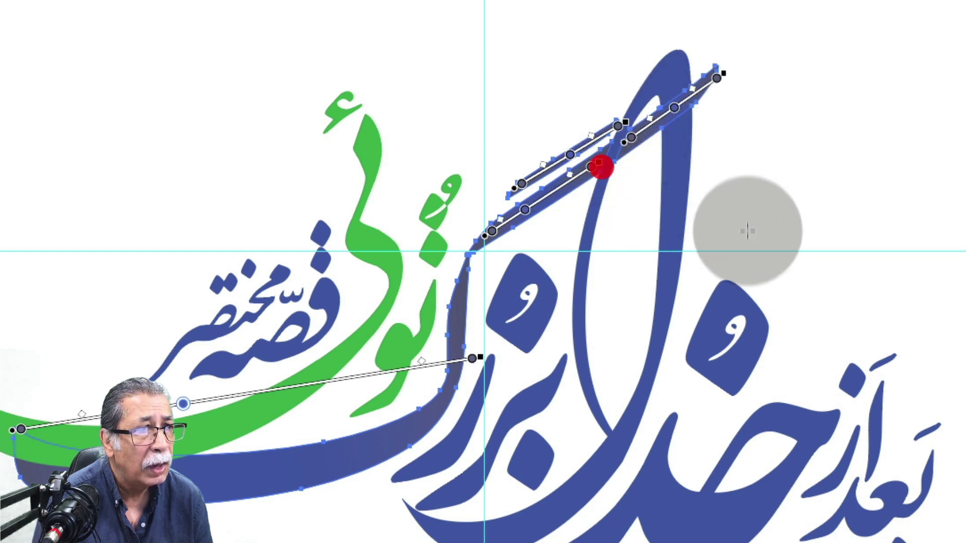
mouse_move(556, 198)
mouse_down()
mouse_move(585, 232)
mouse_move(571, 168)
mouse_move(528, 190)
mouse_move(532, 209)
mouse_up()
click(561, 191)
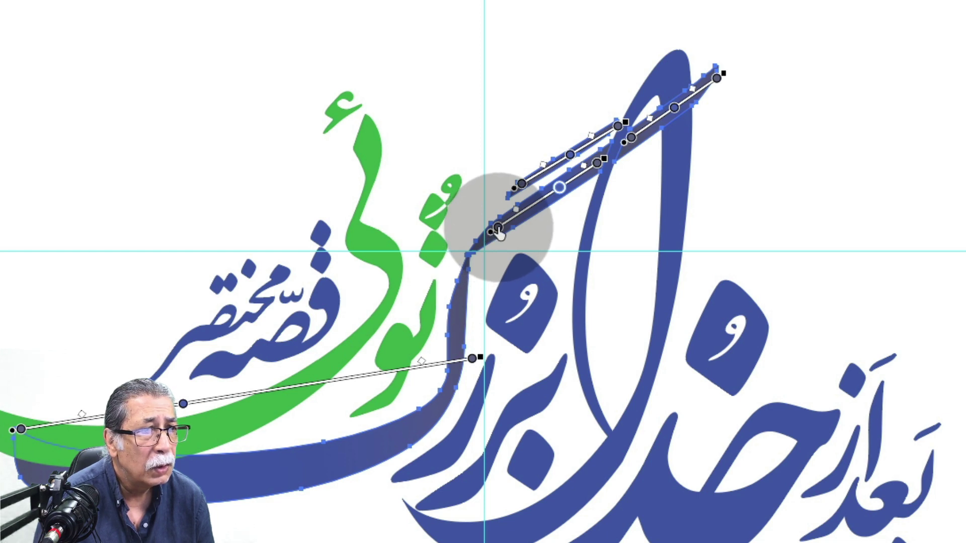
Step: Recolour the lower-end stop of the diagonal stroke's gradient with the blue swatch from the custom colour group
click(498, 229)
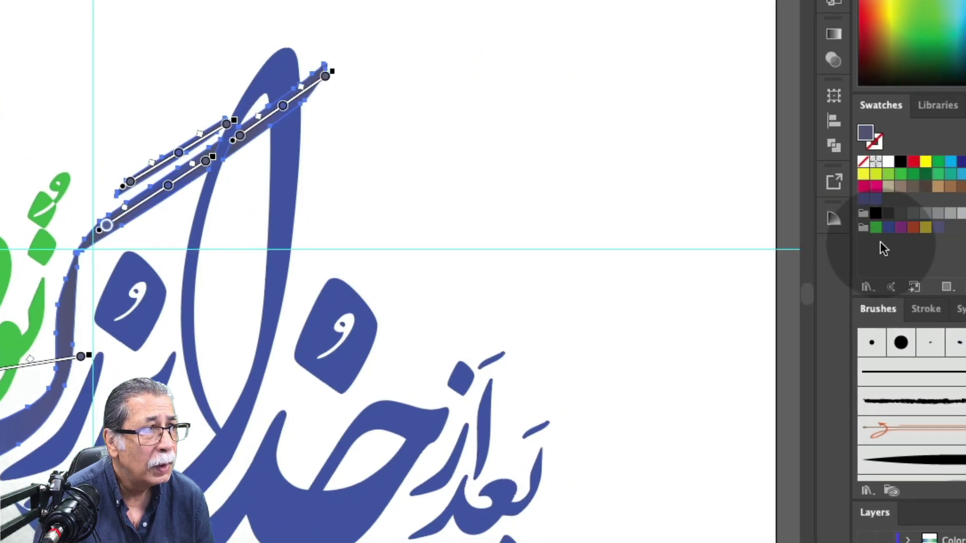
click(888, 228)
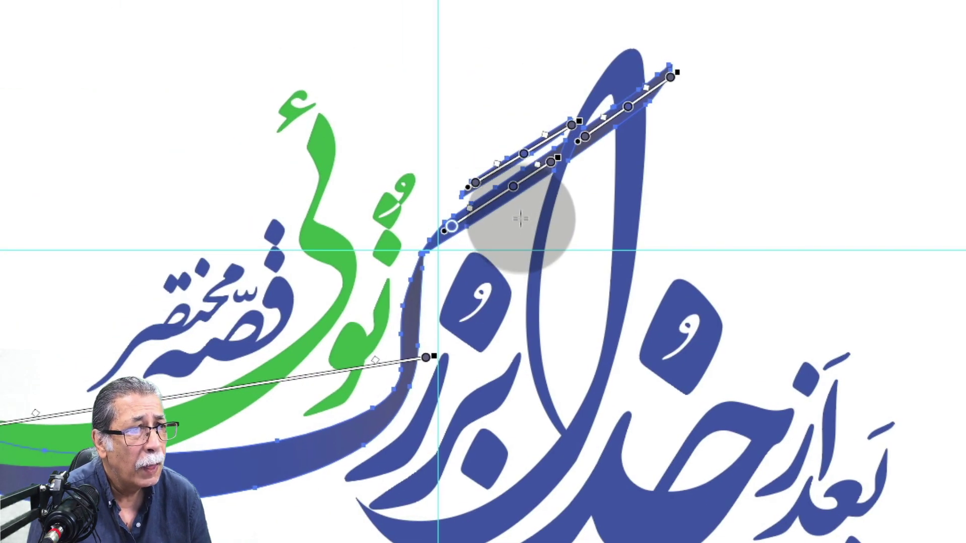
click(514, 187)
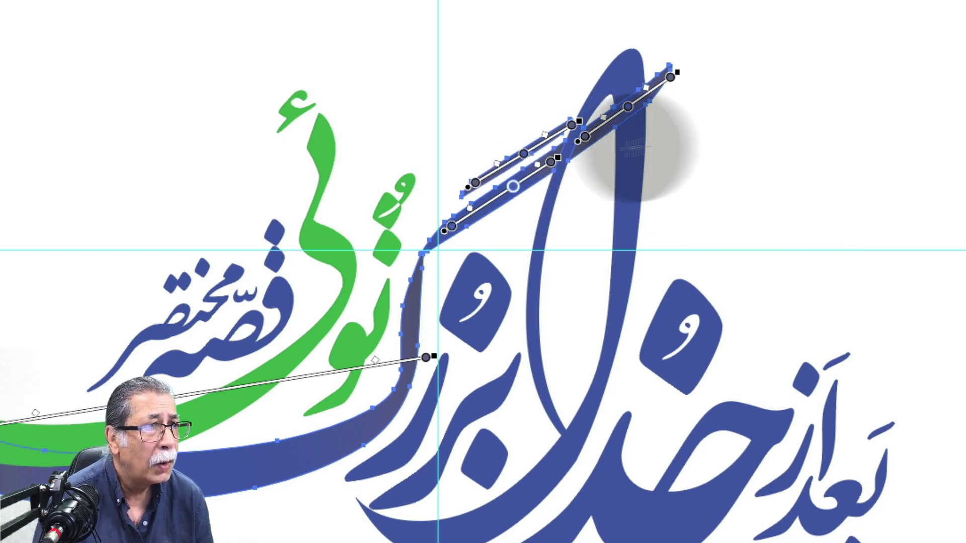
Step: Spread the gradient midpoints of the kaf's short upper stroke towards its ends and deselect the artwork
click(523, 152)
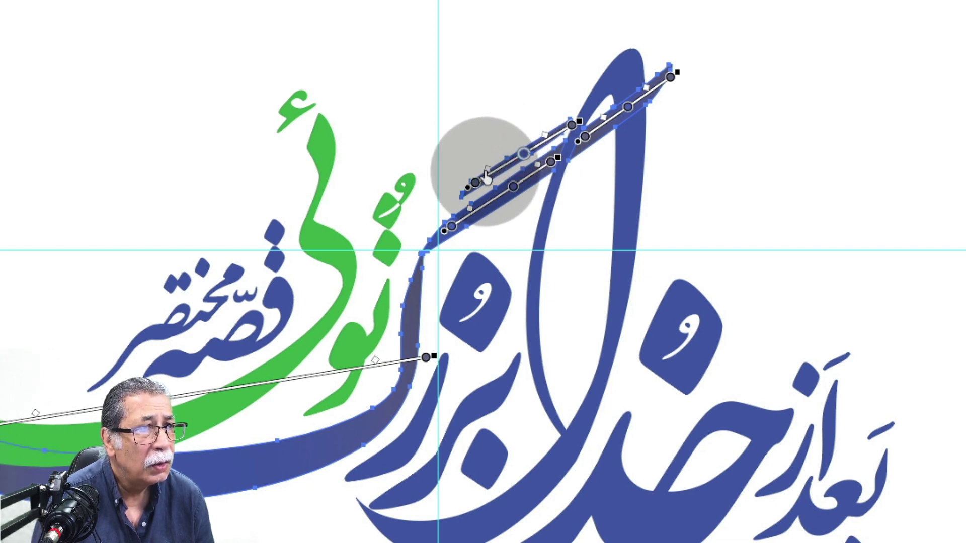
click(481, 168)
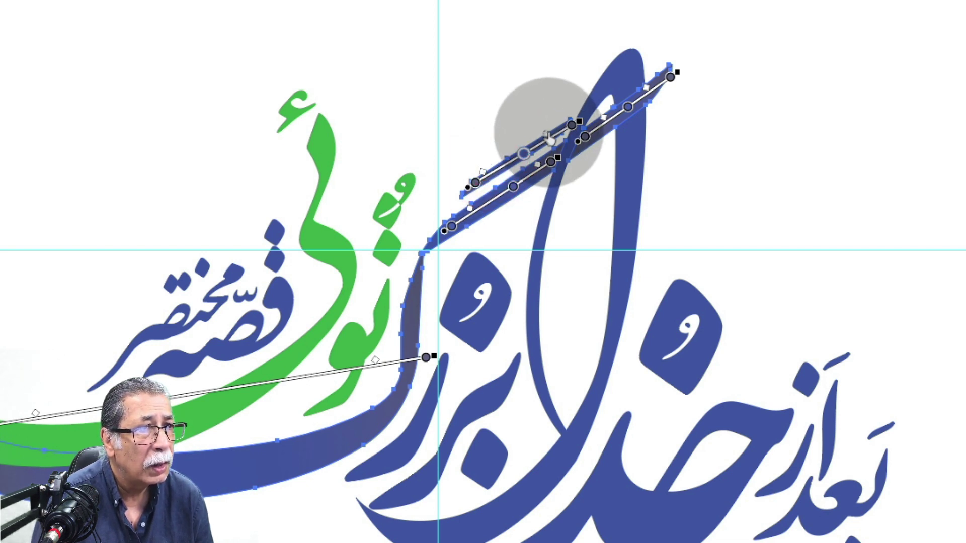
click(558, 125)
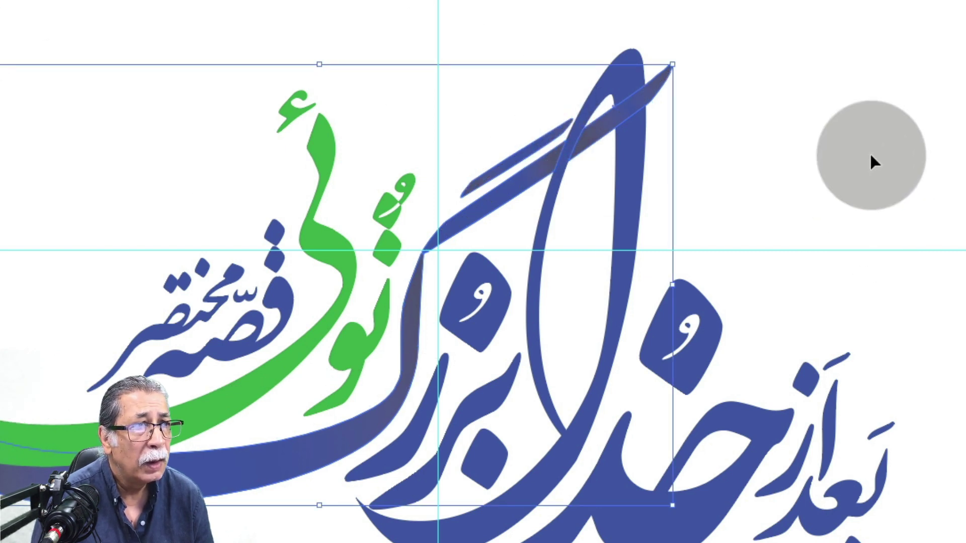
key(ctrl+shift+a)
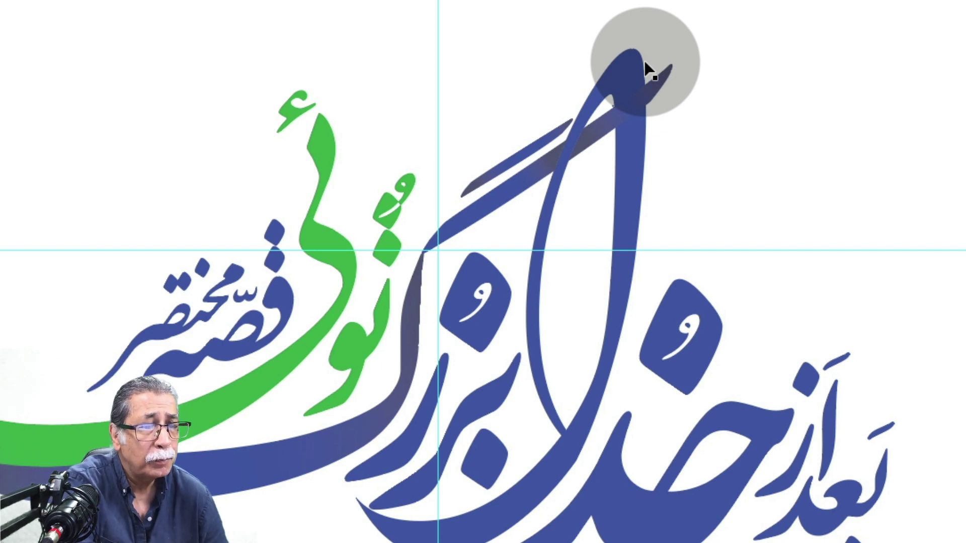
click(524, 182)
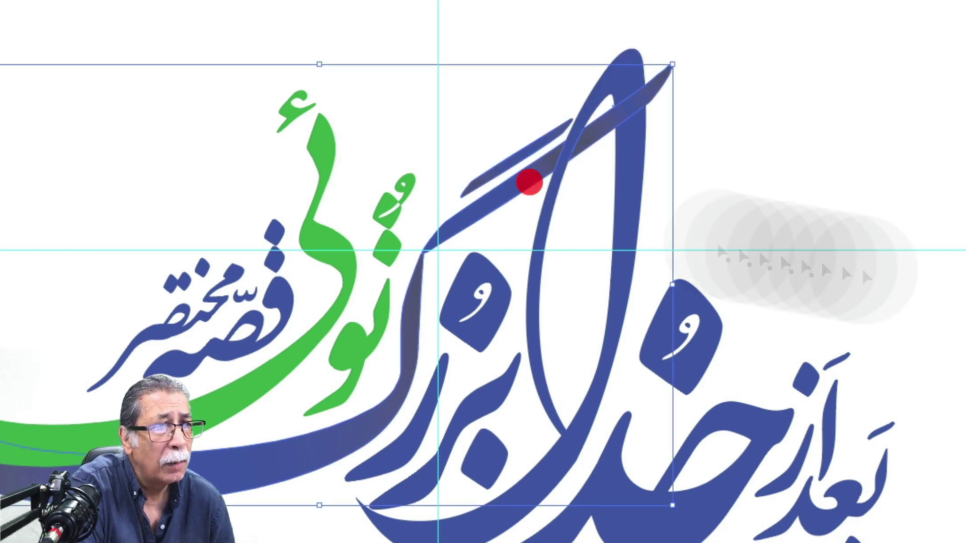
click(837, 123)
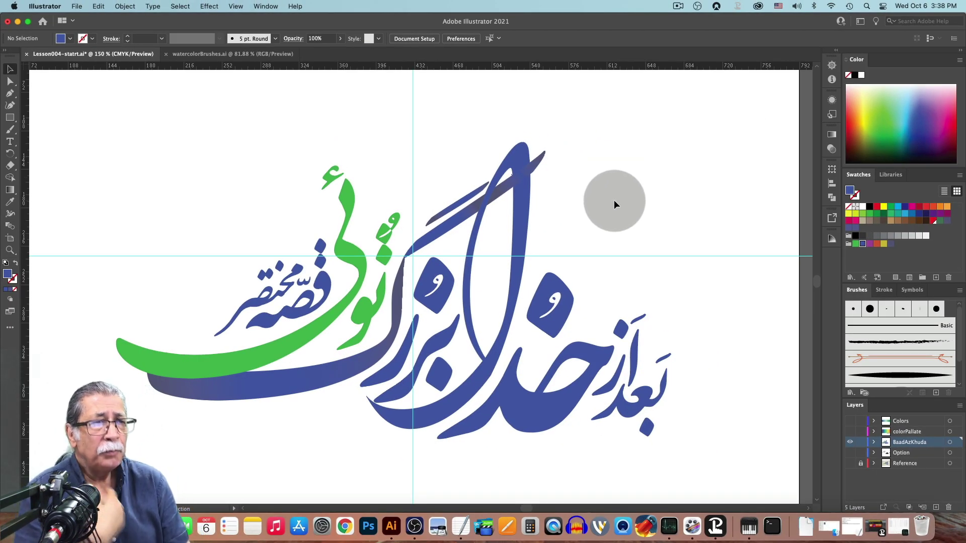
click(524, 217)
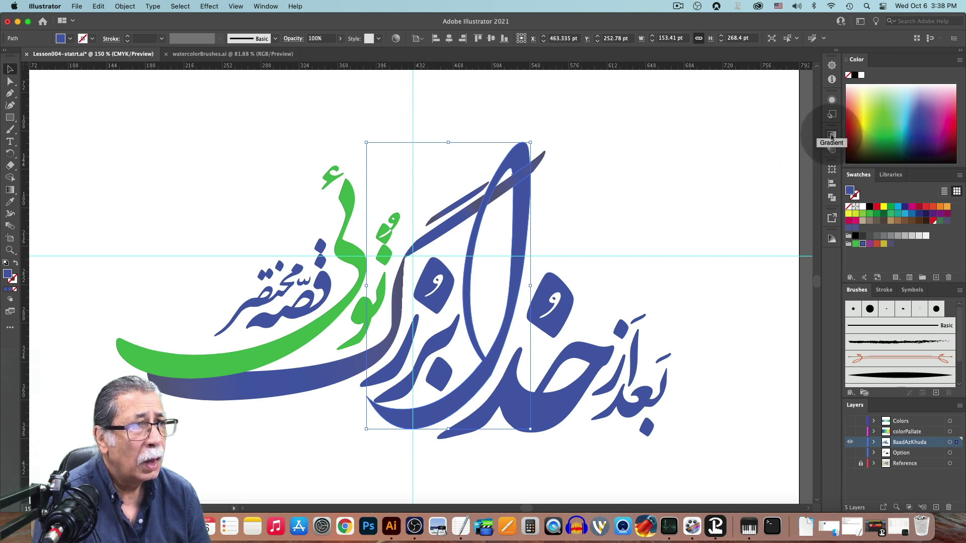
click(439, 234)
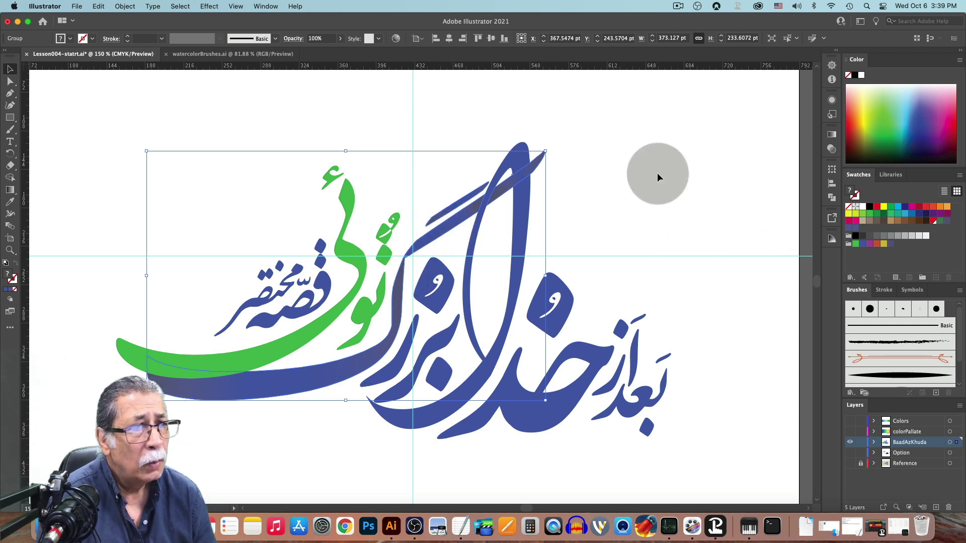
click(657, 176)
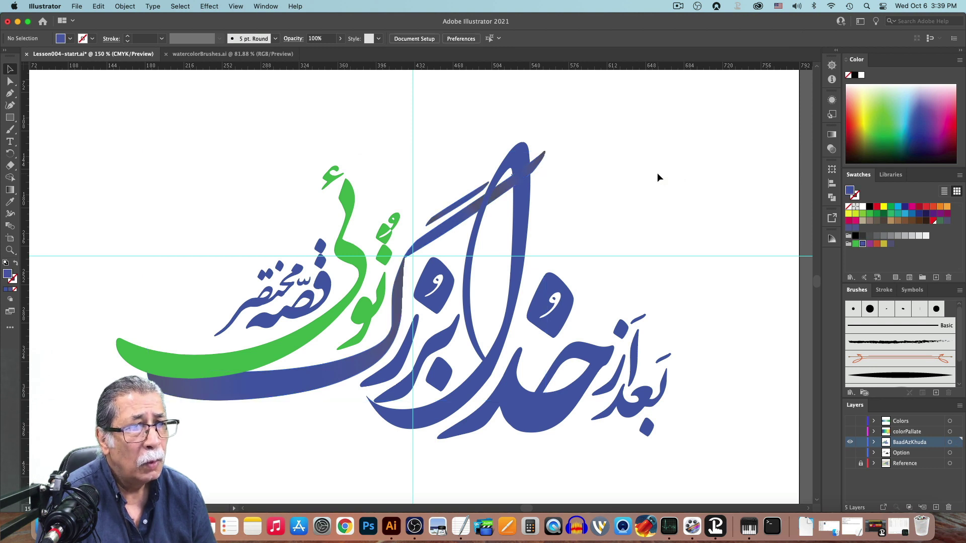
Step: Select the tall alif of Khuda and give its fill the linear dark-to-blue gradient
click(323, 381)
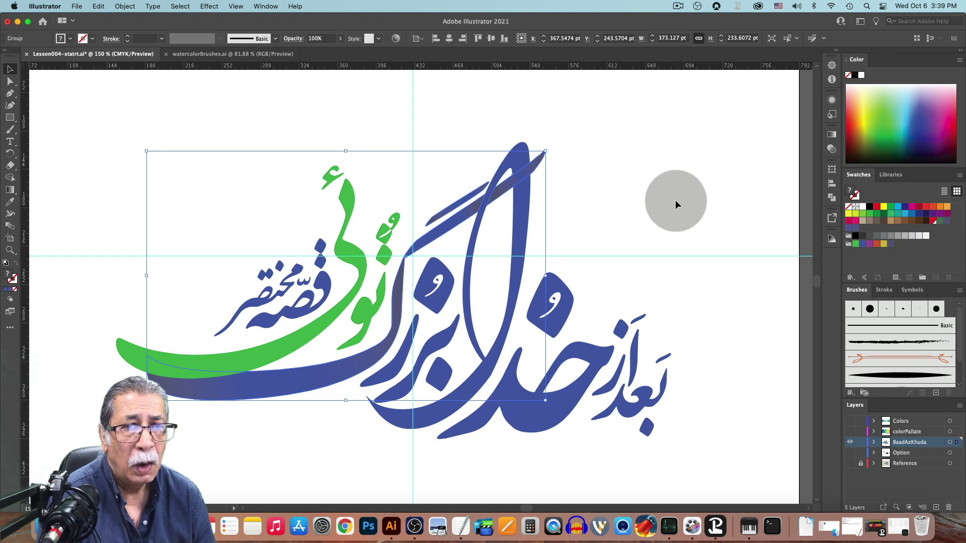
click(675, 201)
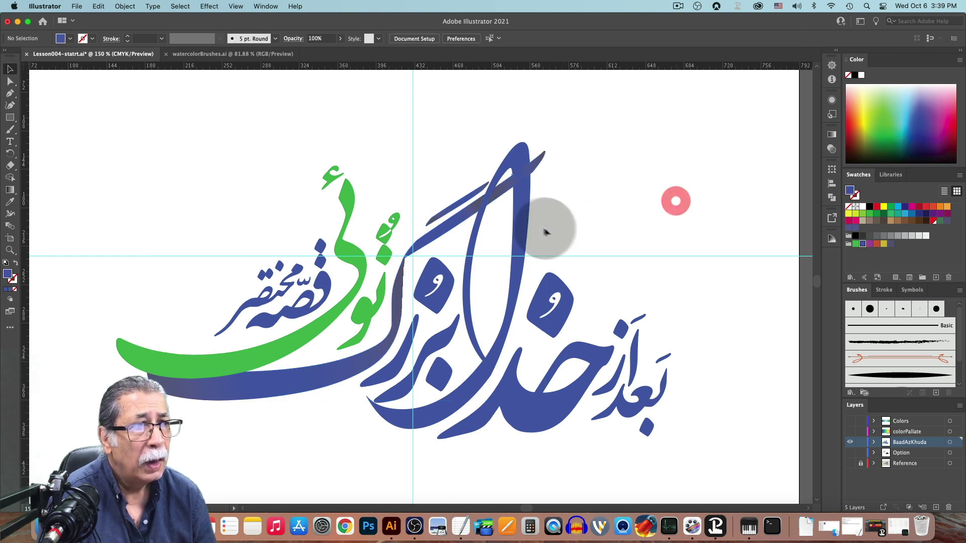
click(520, 215)
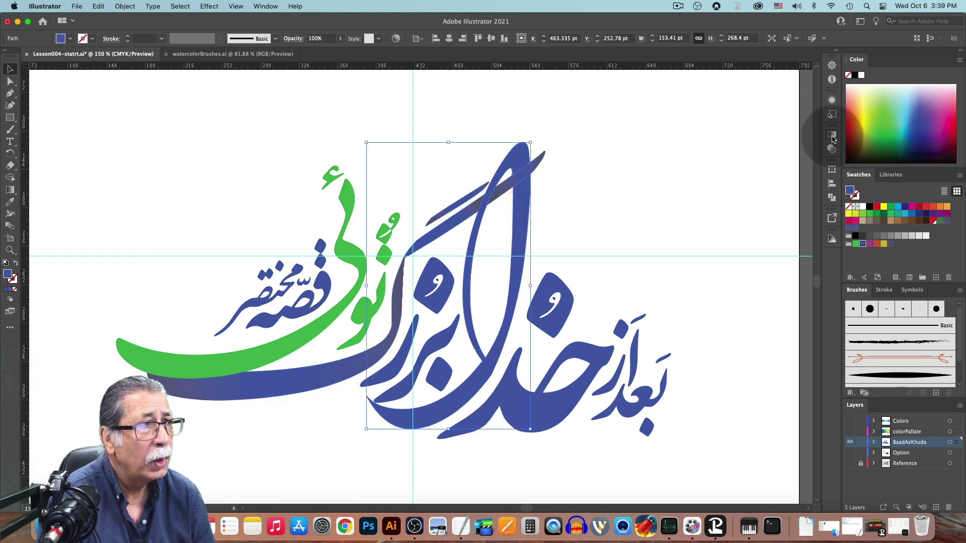
click(832, 135)
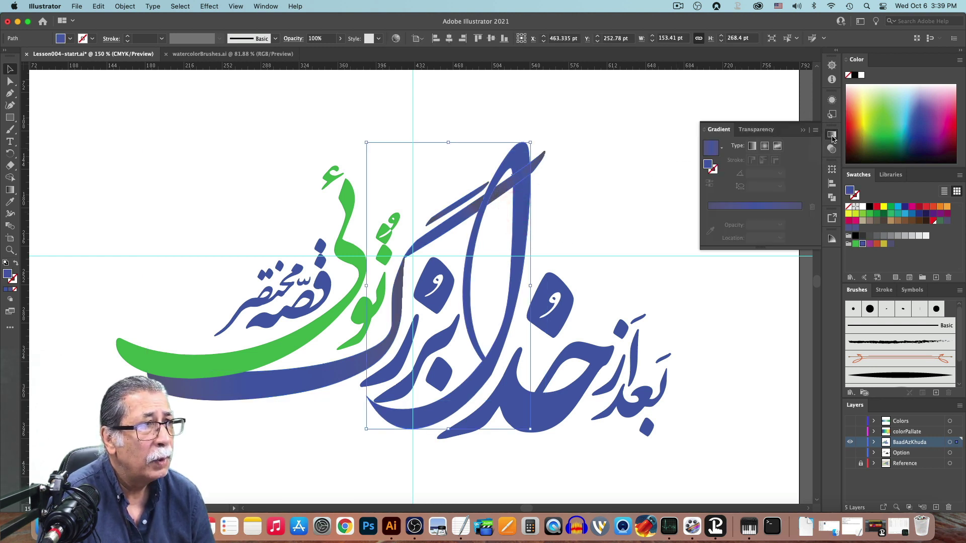
click(753, 146)
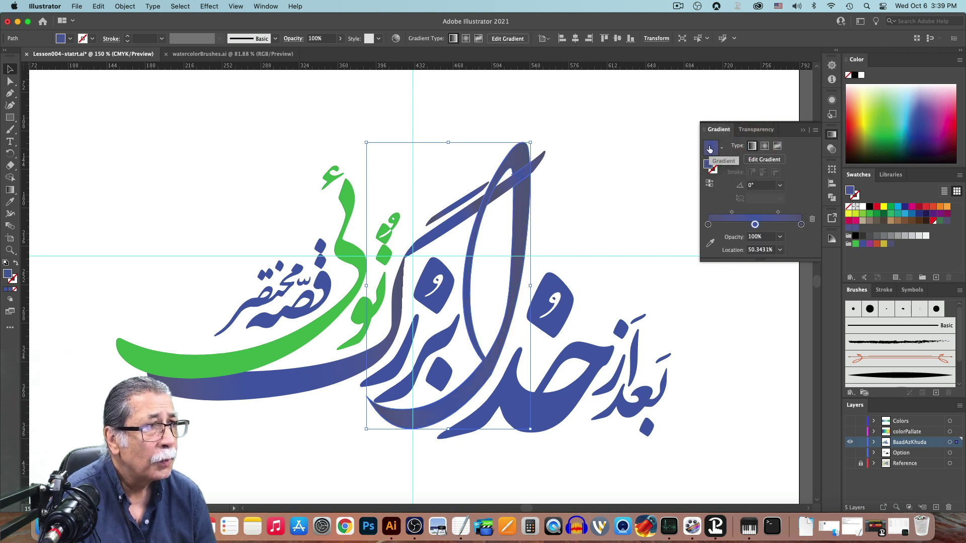
Step: Save the current gradient fill as a new swatch and show the swatches as a list
drag(709, 149, 874, 231)
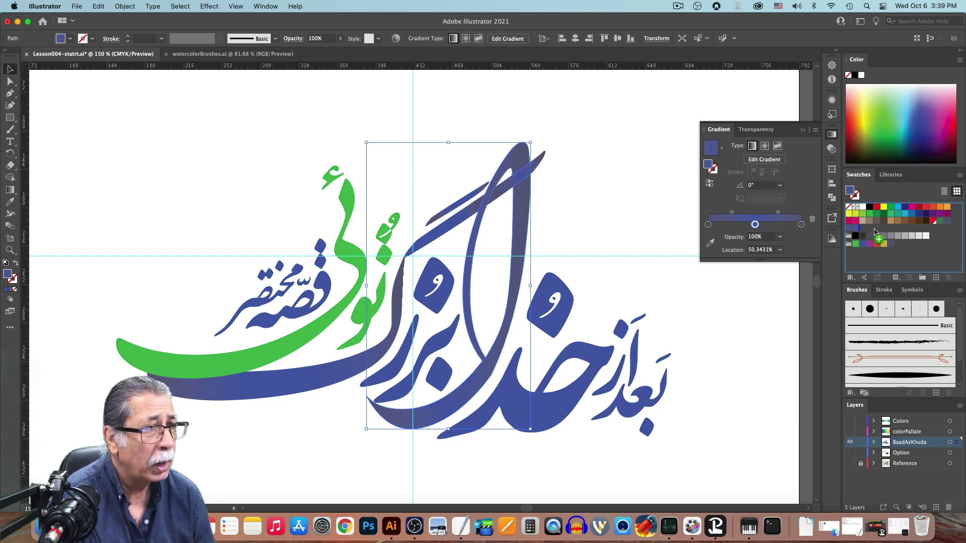
click(944, 191)
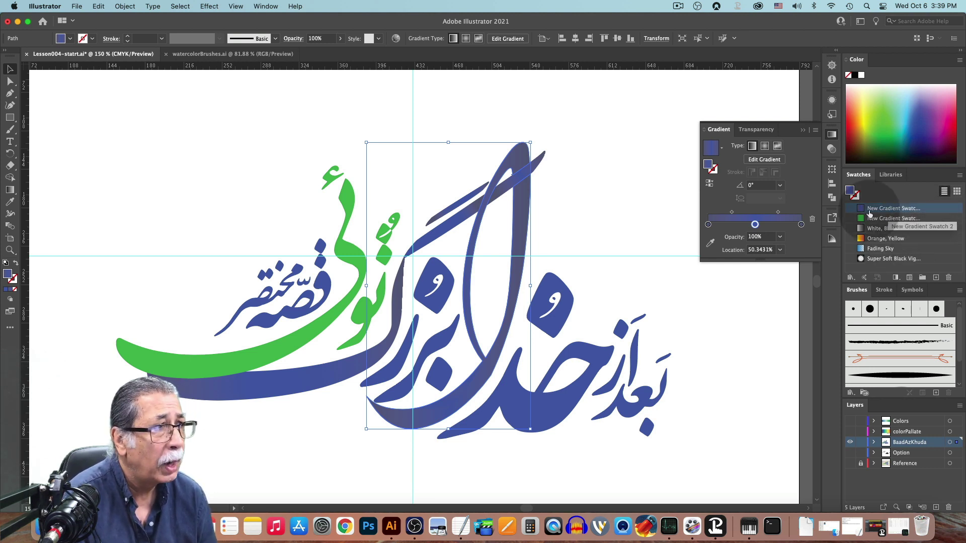
click(888, 208)
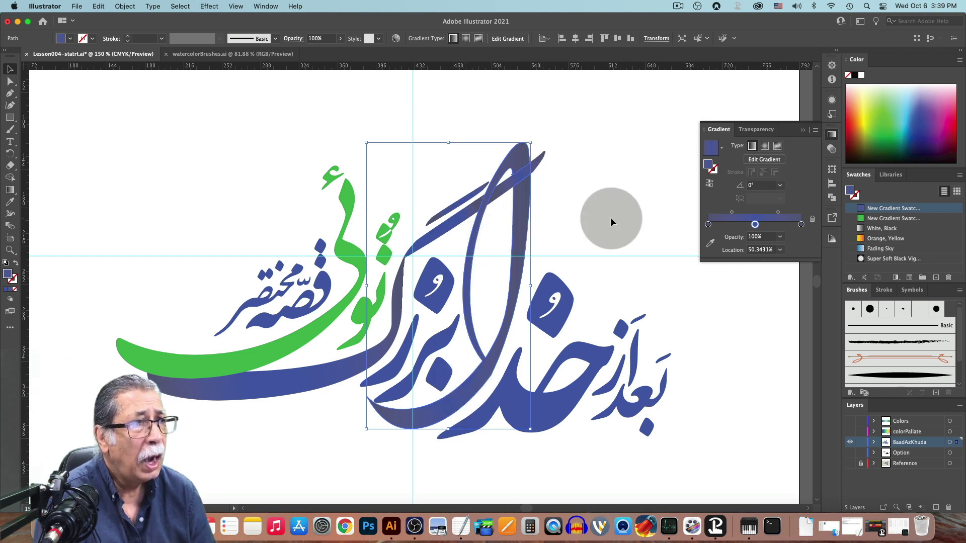
click(802, 130)
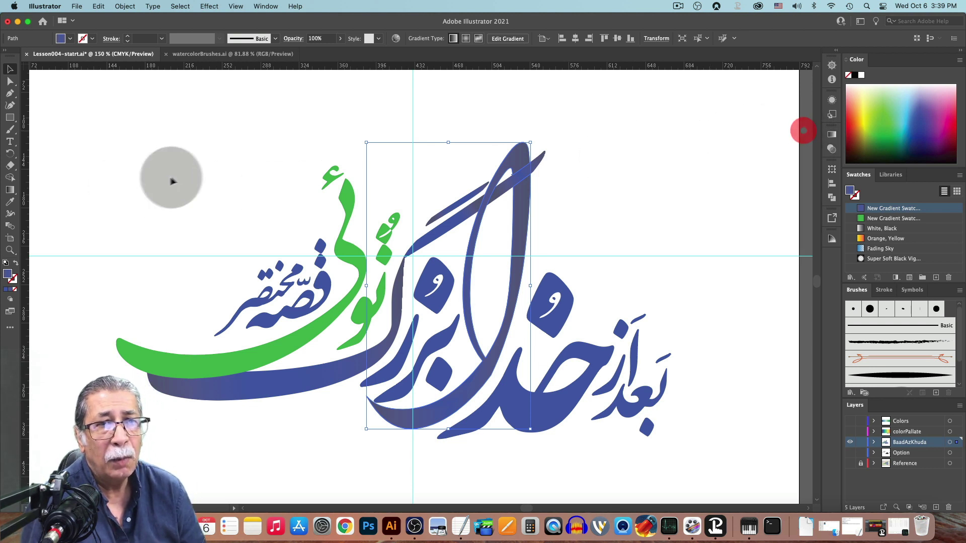
Step: Rotate and reposition the alif's gradient so it runs steeply from above its tip to its lower curve
click(11, 191)
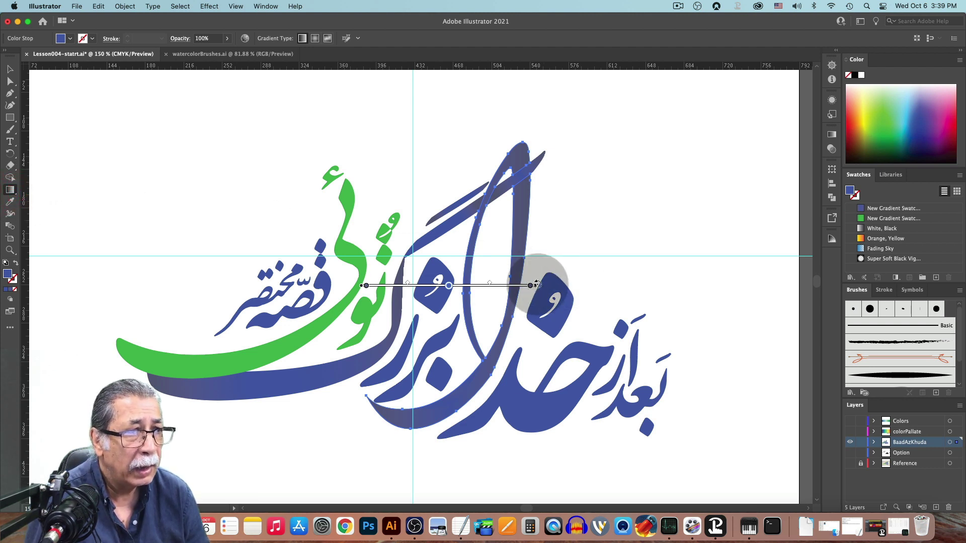
mouse_move(537, 285)
mouse_down()
mouse_move(496, 198)
mouse_move(414, 134)
mouse_move(382, 123)
mouse_up()
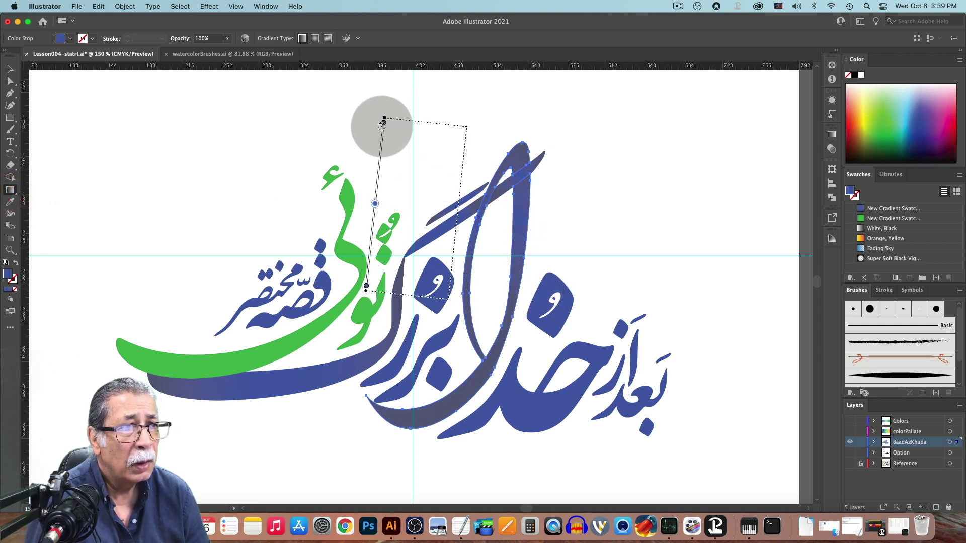
mouse_move(377, 167)
mouse_down()
mouse_move(431, 189)
mouse_move(453, 164)
mouse_move(549, 216)
mouse_move(551, 196)
mouse_up()
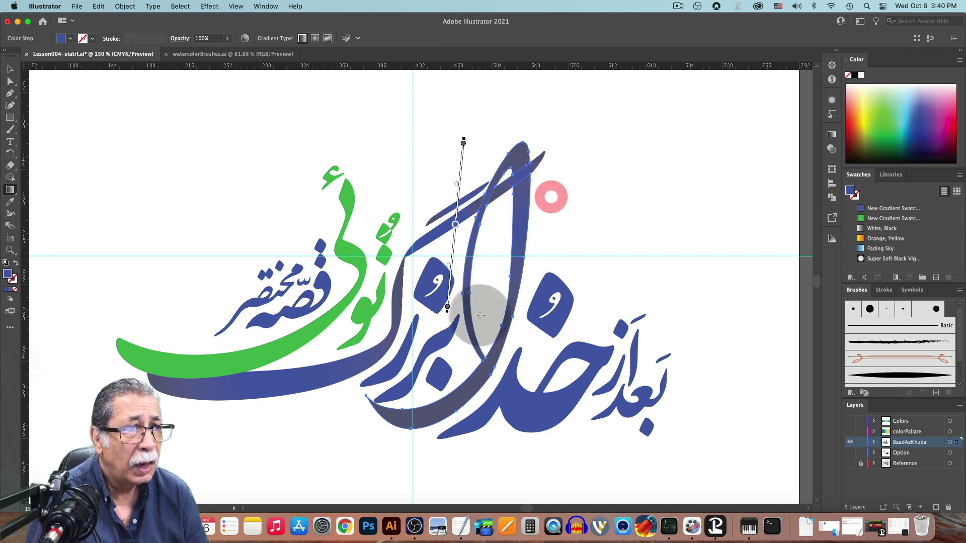
drag(453, 245, 492, 268)
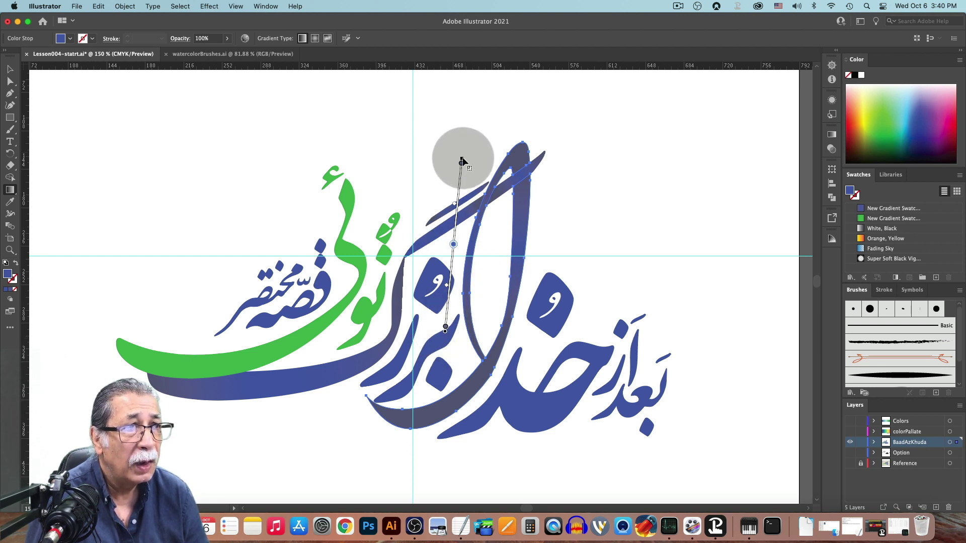
mouse_move(461, 161)
mouse_down()
mouse_move(473, 125)
mouse_move(479, 150)
mouse_move(506, 59)
mouse_move(503, 92)
mouse_up()
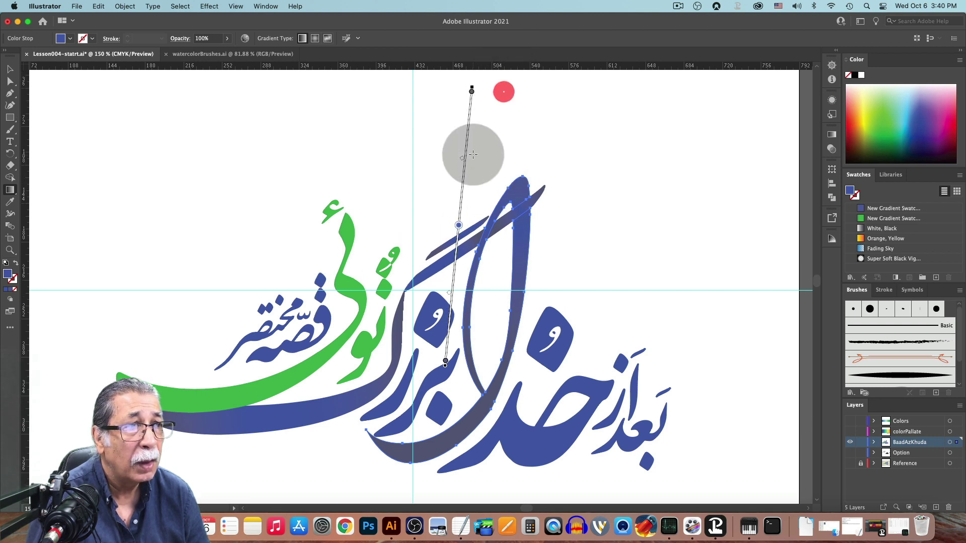
mouse_move(465, 146)
mouse_down()
mouse_move(484, 216)
mouse_move(470, 152)
mouse_up()
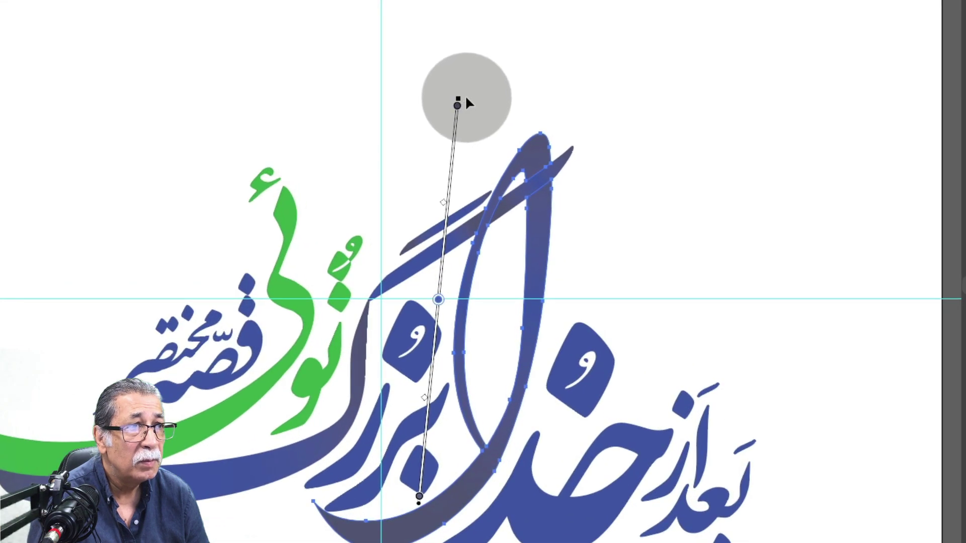
mouse_move(467, 102)
mouse_down()
mouse_move(466, 91)
mouse_move(513, 107)
mouse_move(500, 102)
mouse_up()
drag(406, 496, 410, 511)
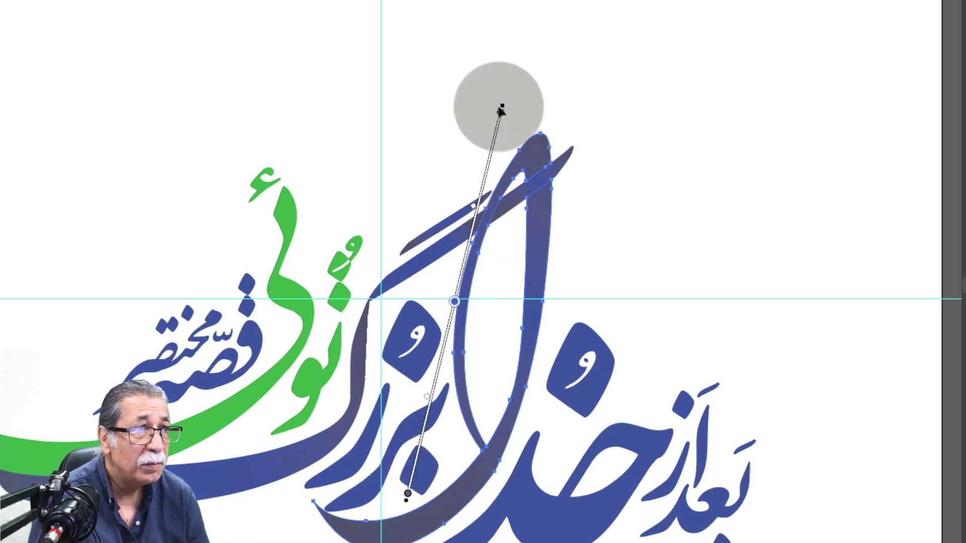
drag(503, 109, 502, 105)
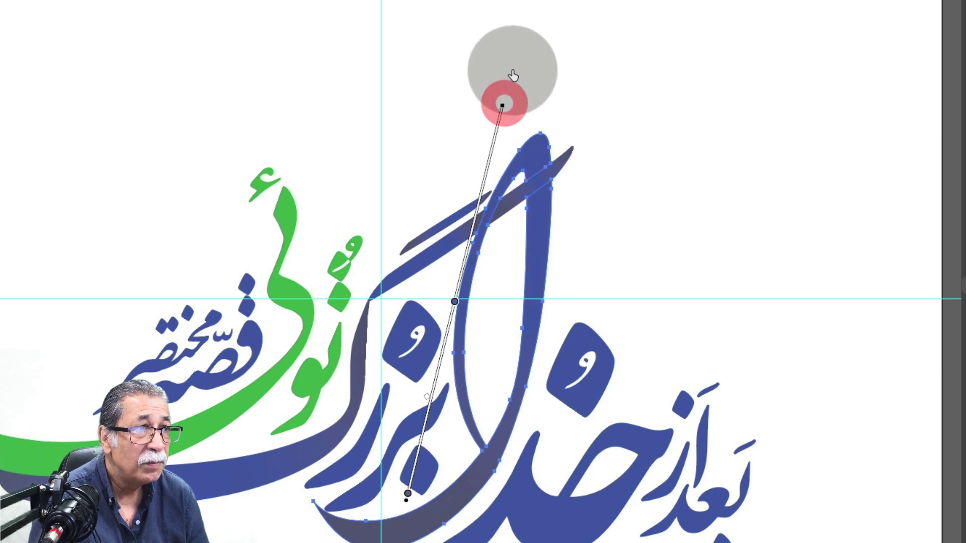
click(504, 123)
drag(503, 119, 502, 104)
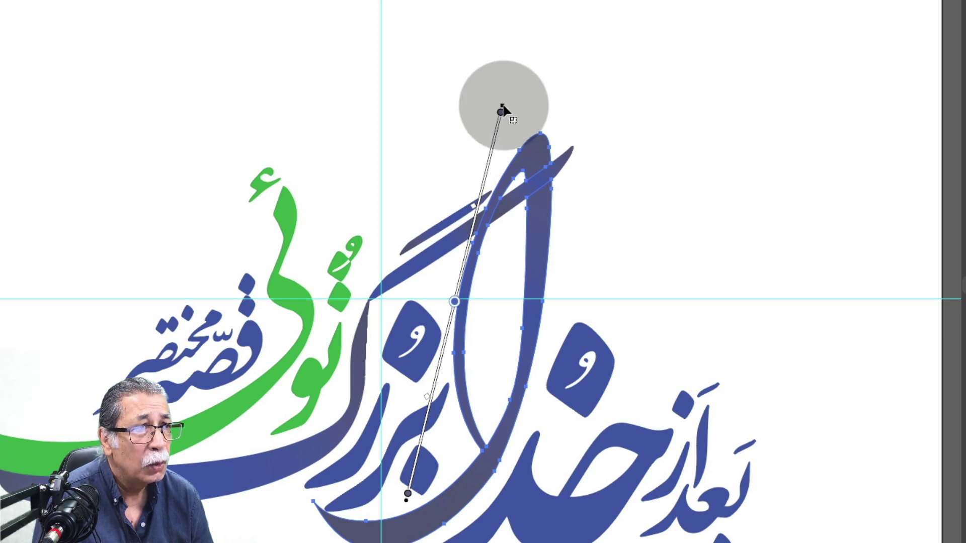
Step: Lengthen the gradient past the alif's lower curve and spread its two midpoints towards the ends
drag(501, 111, 493, 145)
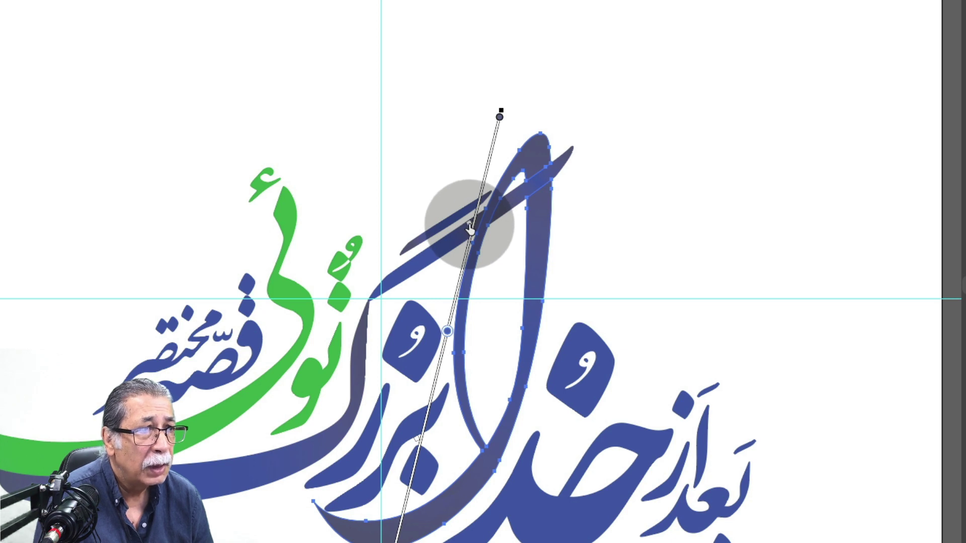
drag(469, 225, 487, 152)
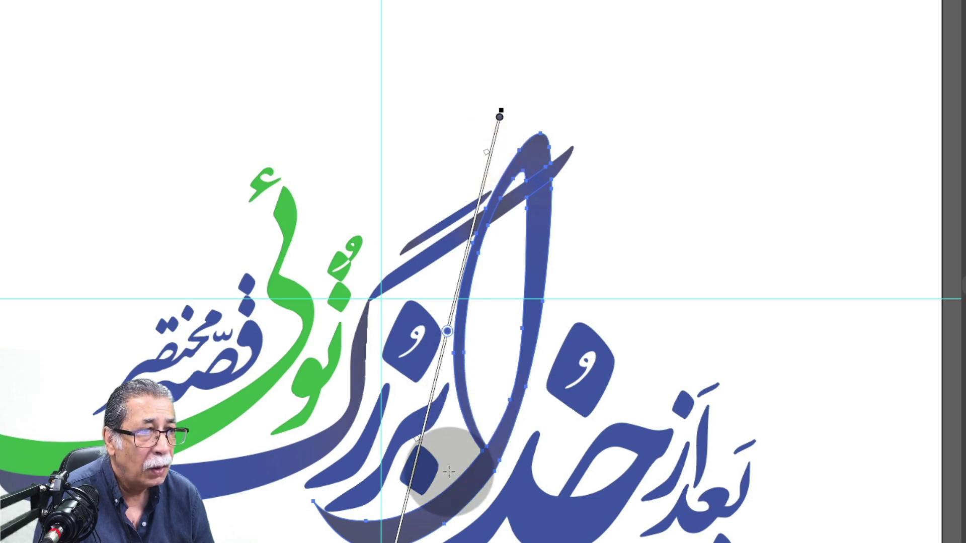
drag(417, 444, 409, 498)
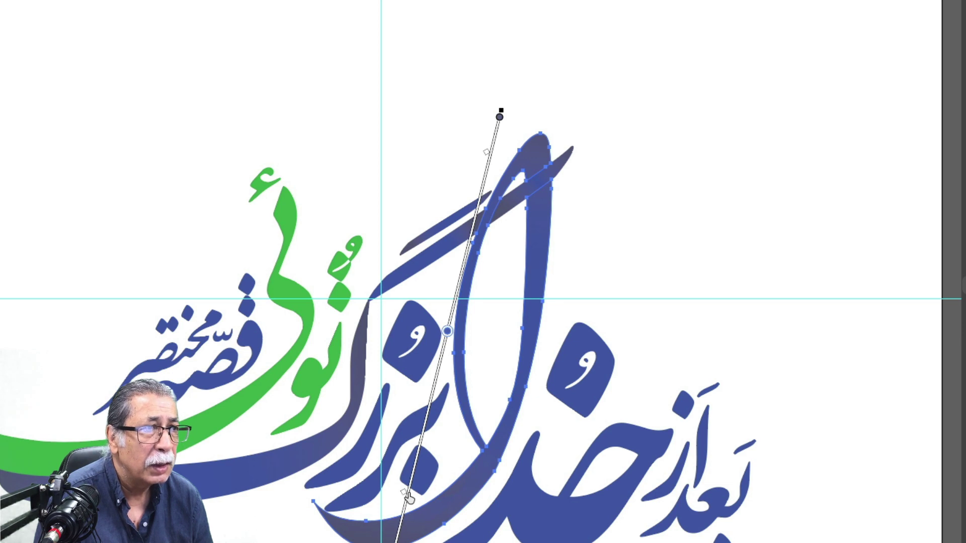
Step: Move the gradient's blue middle stop up the alif and shift the upper dark stop slightly inward to the tip
drag(869, 355, 445, 373)
drag(441, 359, 453, 319)
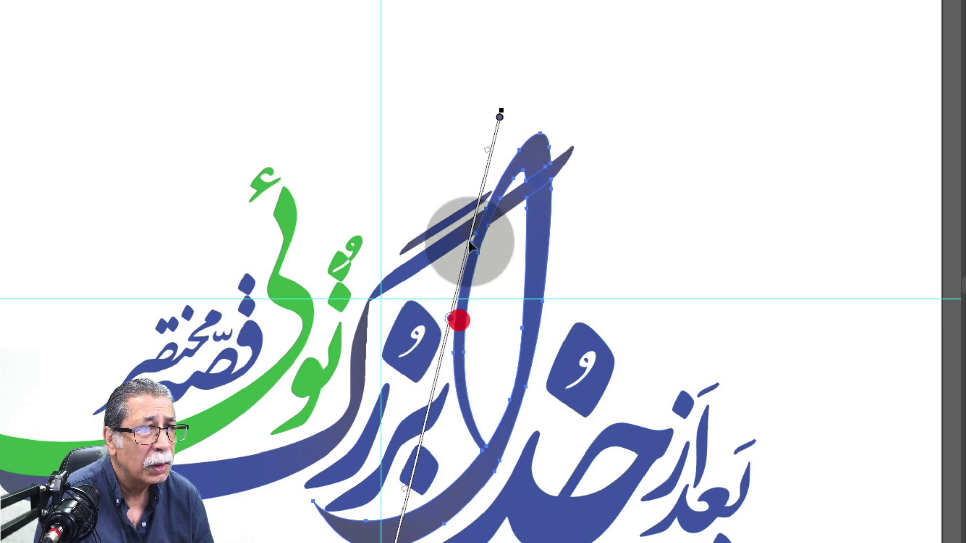
drag(499, 117, 496, 129)
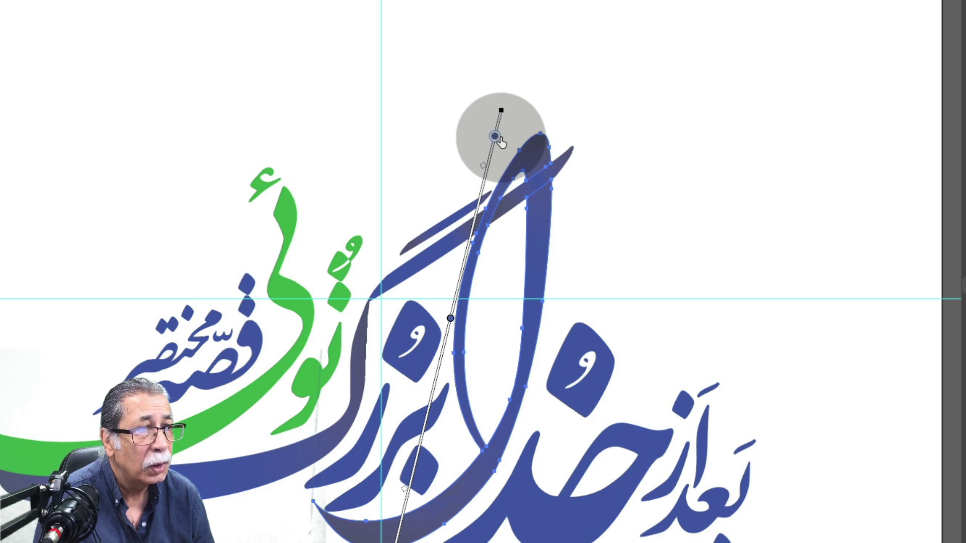
click(497, 136)
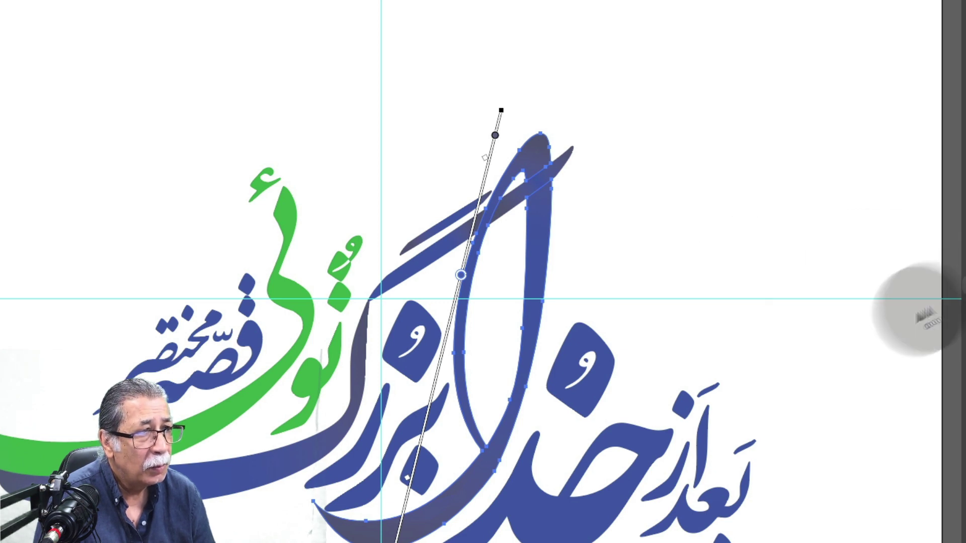
Step: Add a second blue stop from the custom colour group to the alif's gradient at about 37.6%
click(433, 377)
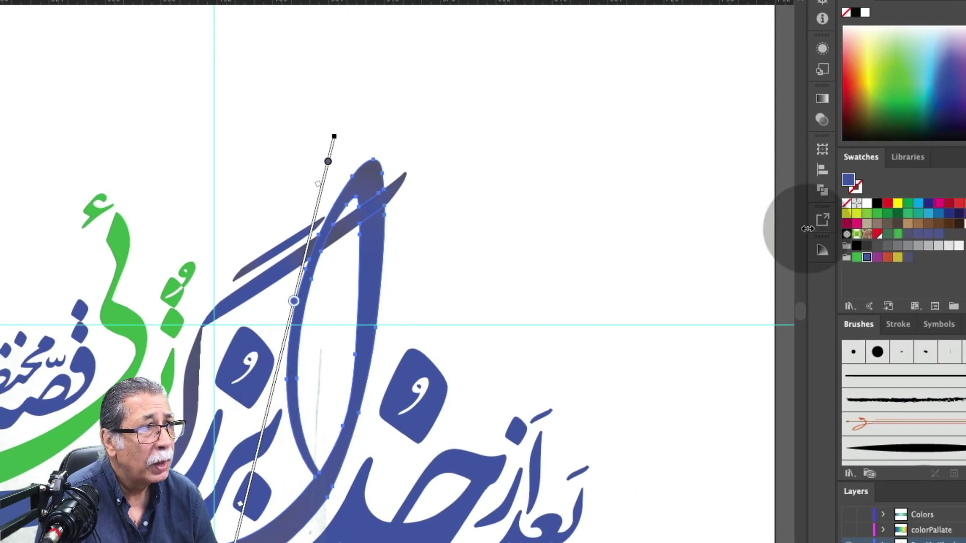
click(824, 101)
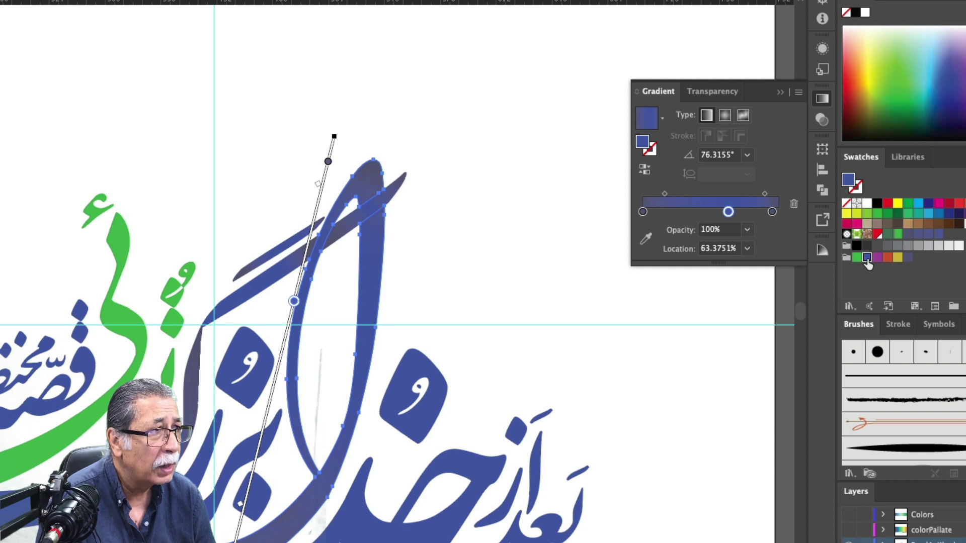
drag(867, 264, 694, 210)
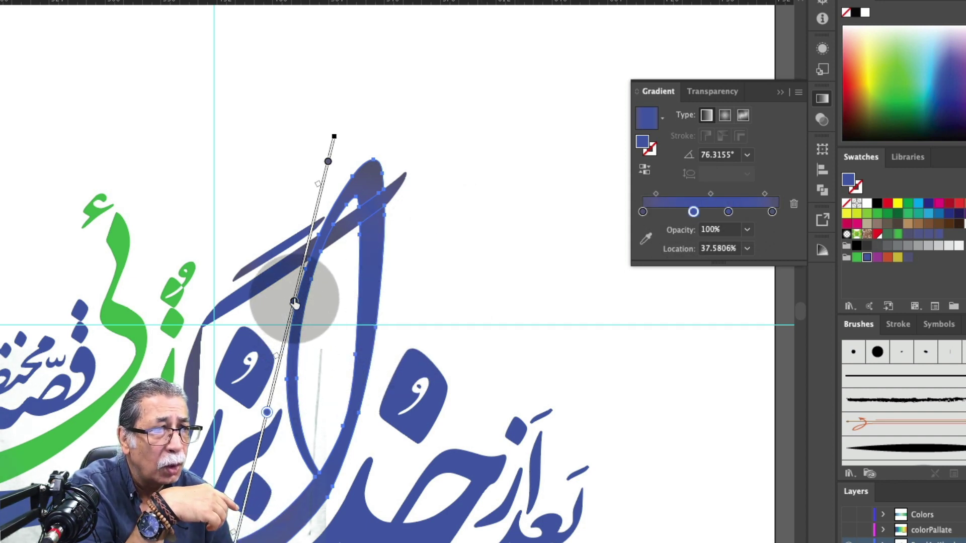
Step: Spread the two blue stops apart, placing the upper one at about 77.2% and the lower one at about 29.3%
click(729, 212)
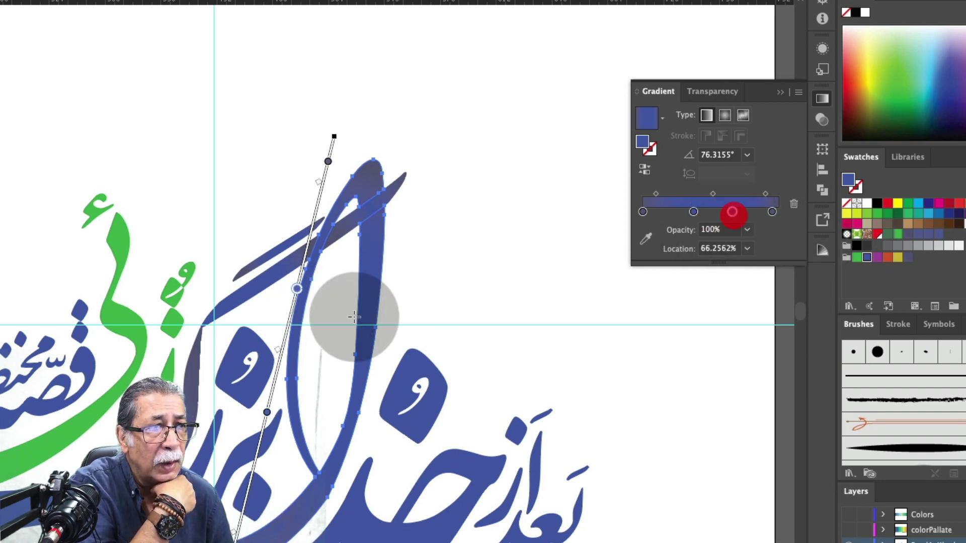
click(296, 290)
mouse_move(298, 290)
mouse_down()
mouse_move(319, 226)
mouse_move(313, 269)
mouse_move(309, 242)
mouse_up()
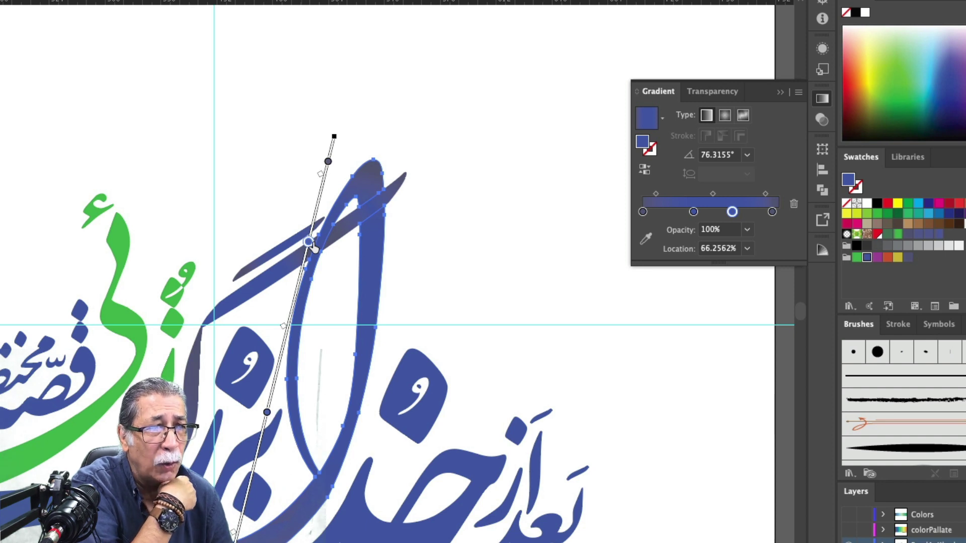
drag(376, 239, 329, 316)
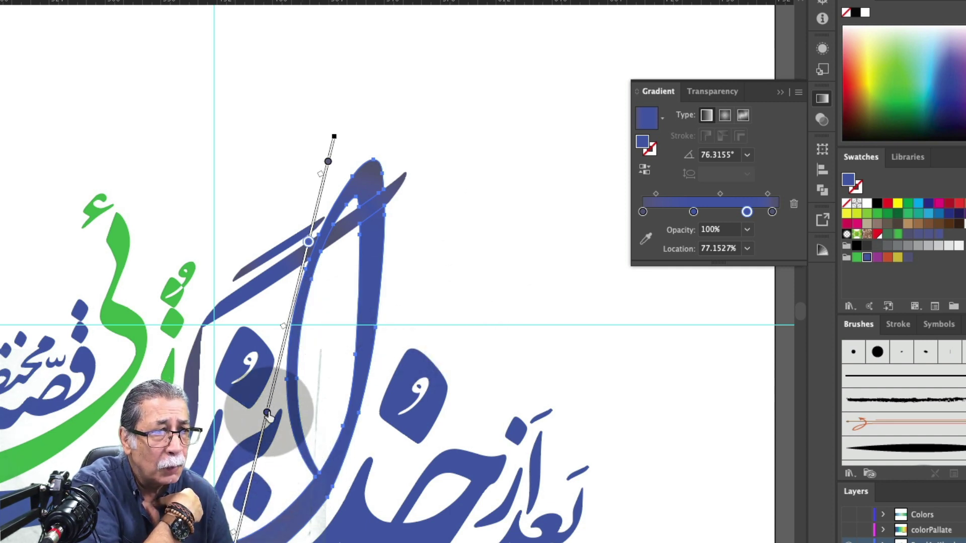
mouse_move(268, 413)
mouse_down()
mouse_move(255, 485)
mouse_move(259, 443)
mouse_move(279, 400)
mouse_move(259, 449)
mouse_up()
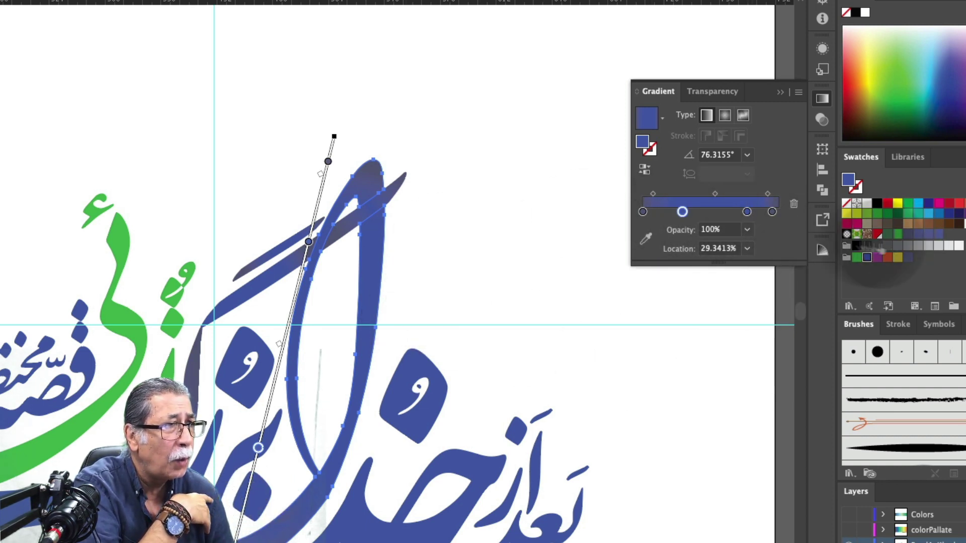
Step: Try white and light blue on an extra stop added midway between the two blue stops, and remove that stop
click(714, 215)
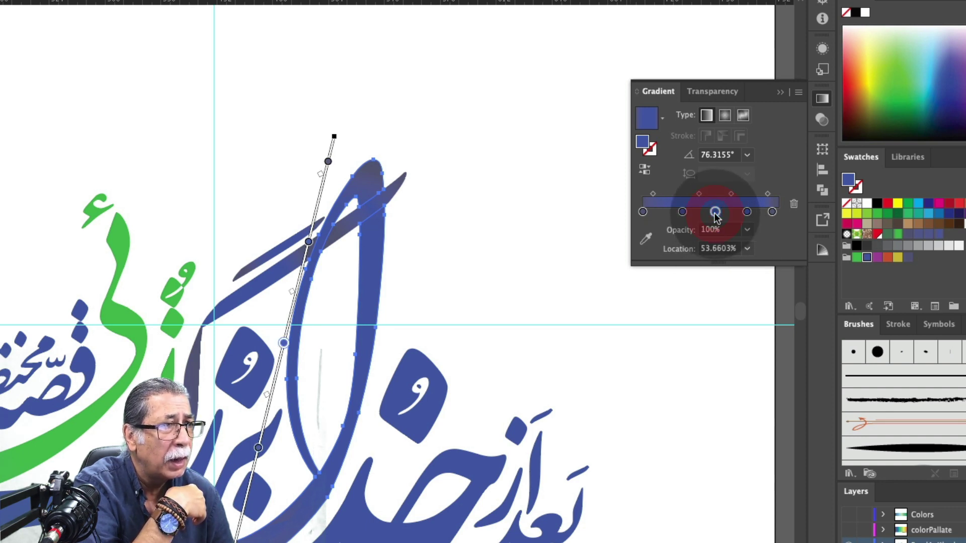
click(867, 204)
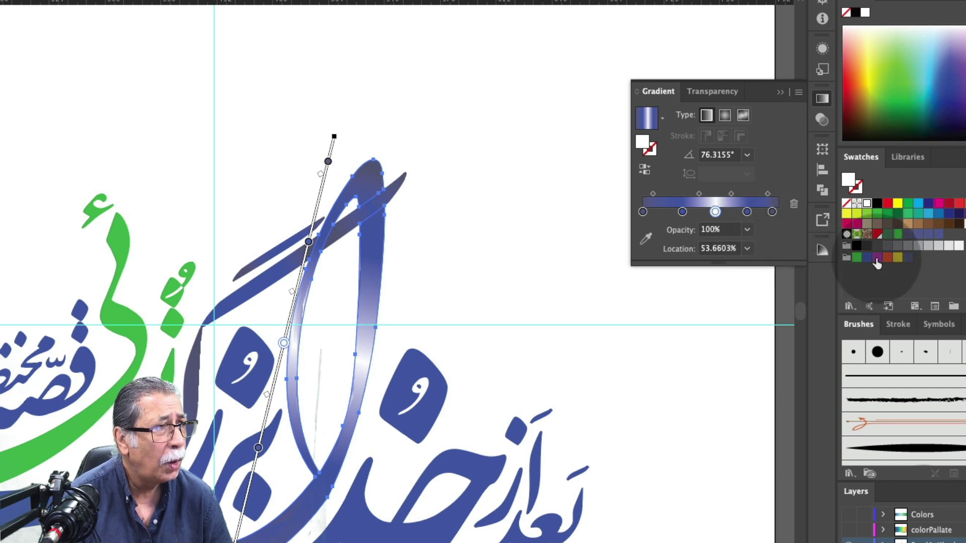
click(929, 214)
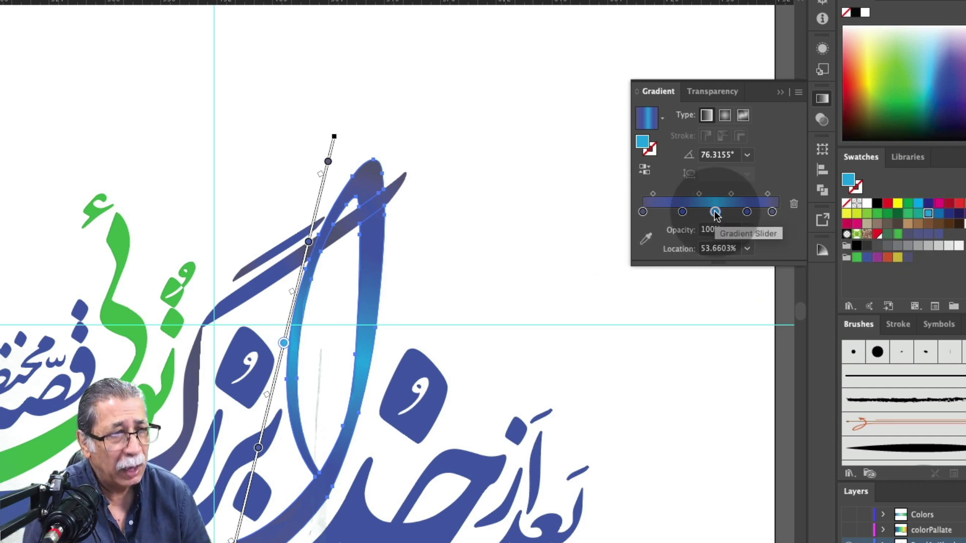
drag(715, 212, 519, 298)
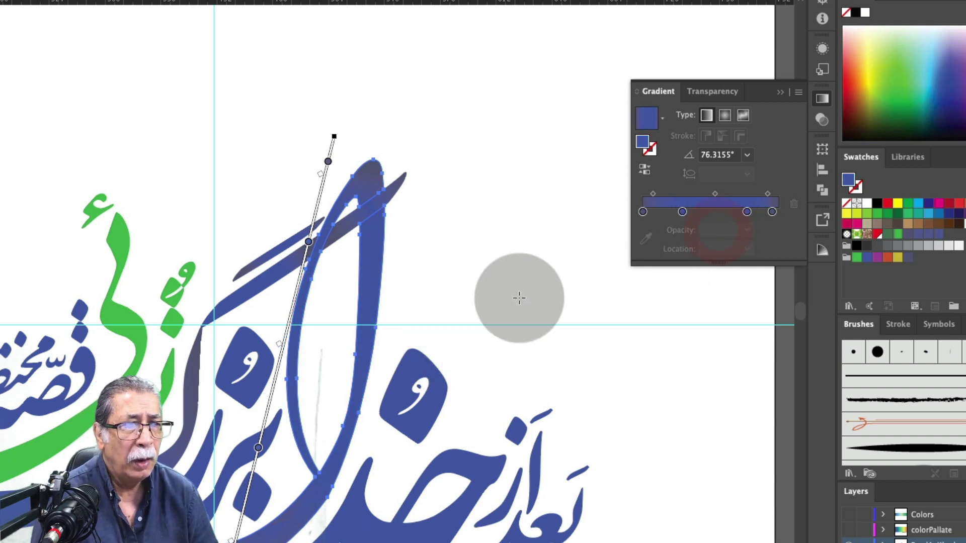
Step: Move the upper blue stop of the alif's gradient to about 70.1% and deselect the letter
click(747, 212)
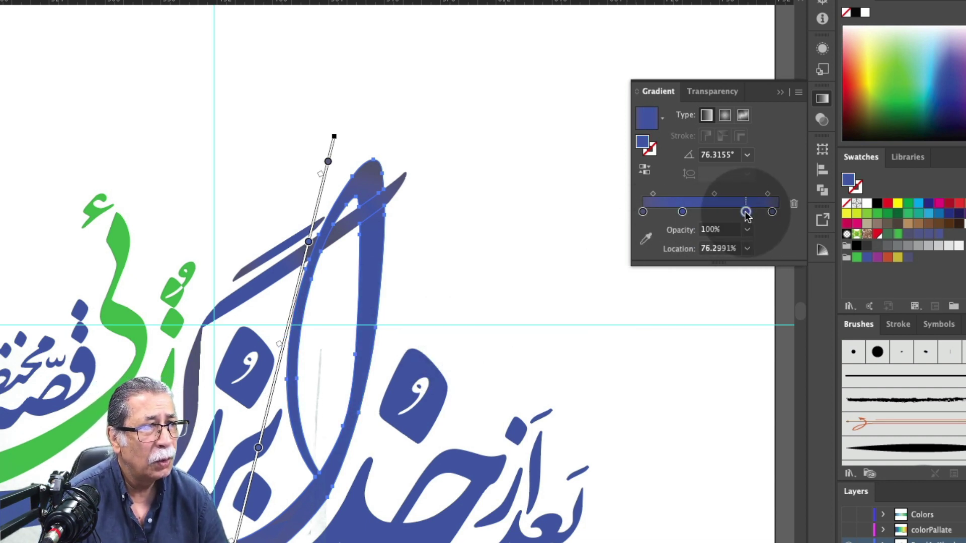
drag(742, 213, 737, 212)
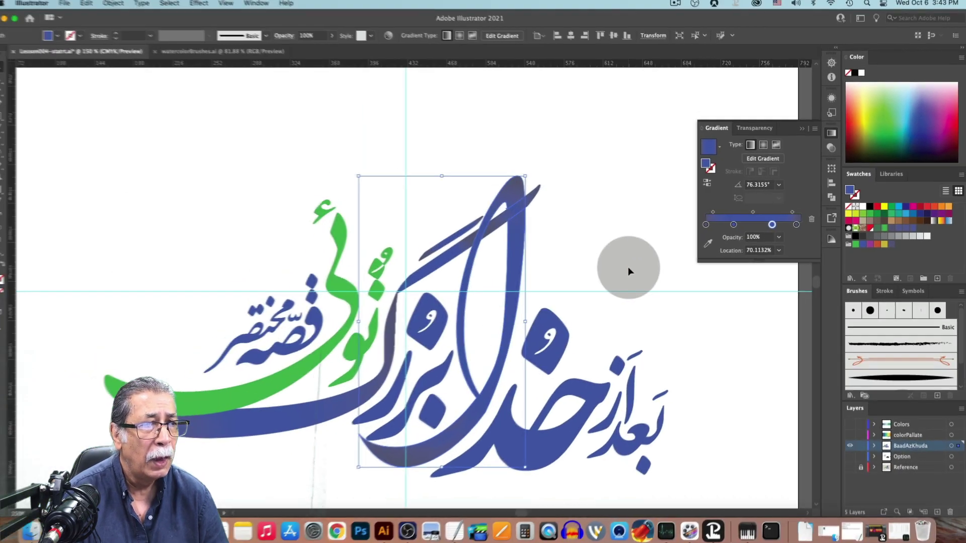
click(533, 288)
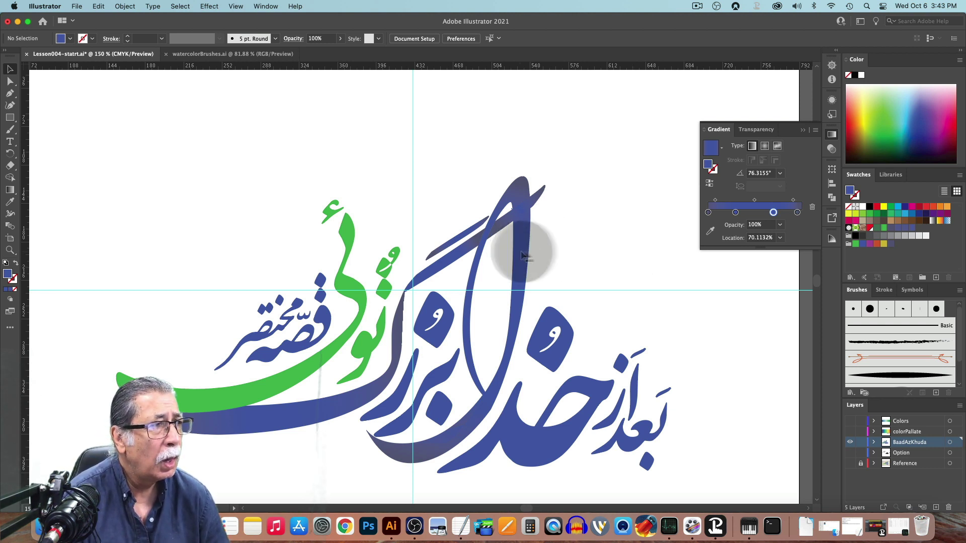
Step: Fill the large khe-dal shape of خدا with the saved New Gradient Swatch 2
click(934, 224)
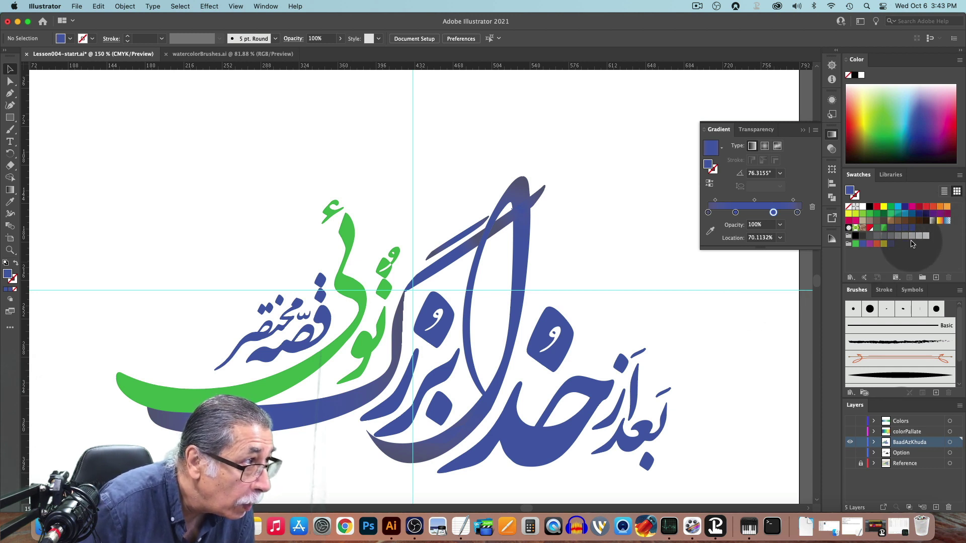
click(539, 455)
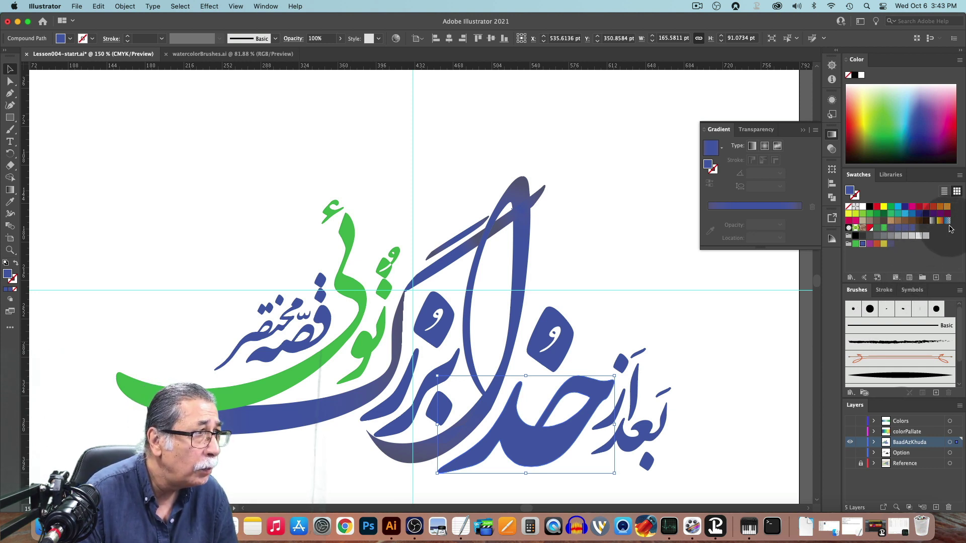
click(913, 232)
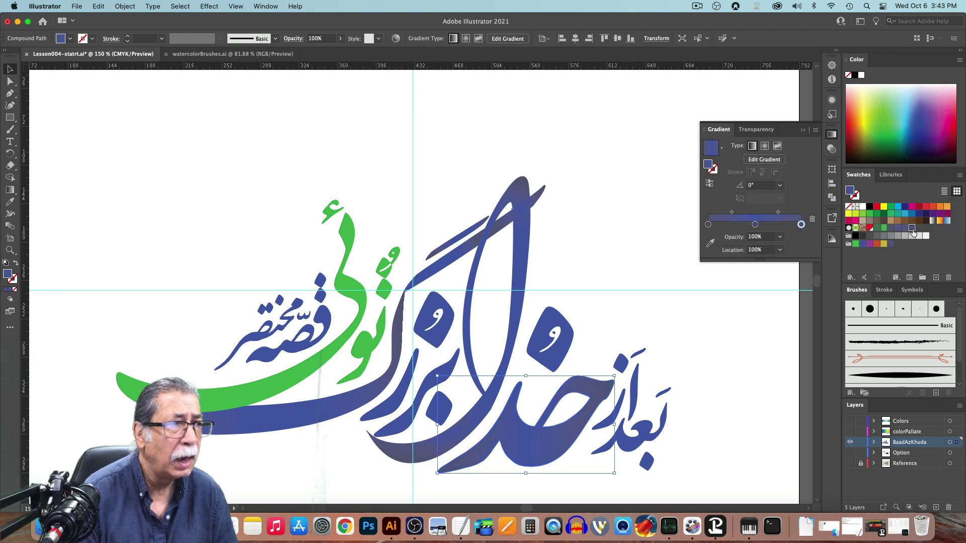
click(913, 231)
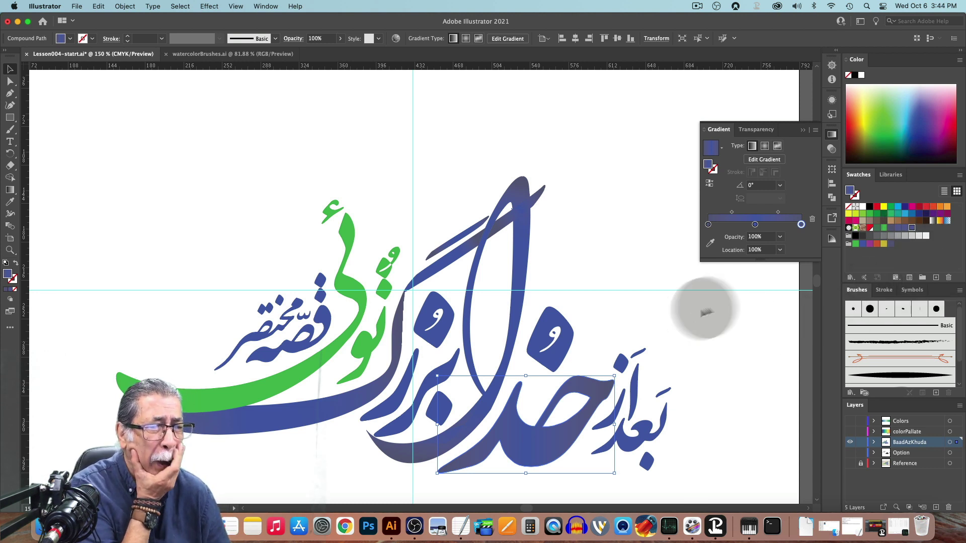
Step: Apply New Gradient Swatch 2 to the re stroke and the neighbouring be-ze stroke of بزرگ
click(393, 413)
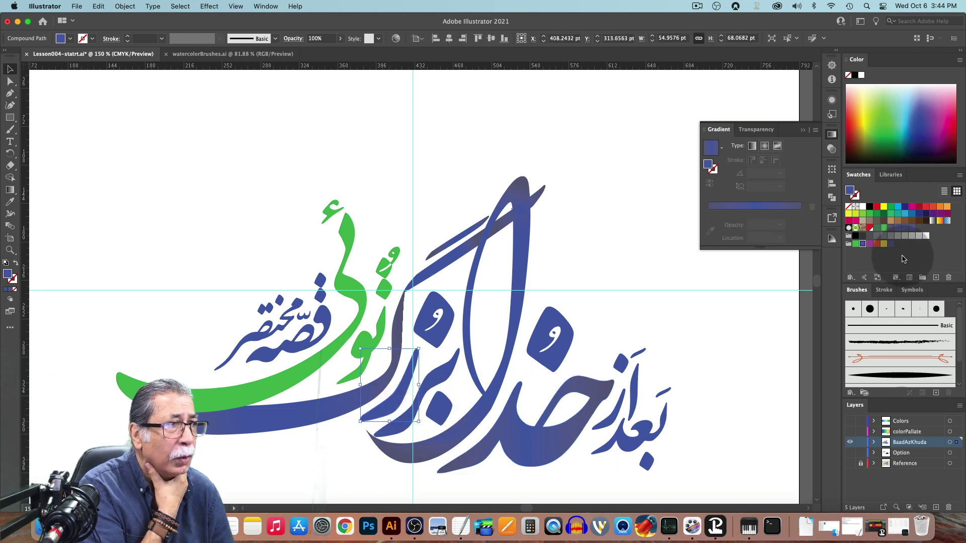
click(911, 227)
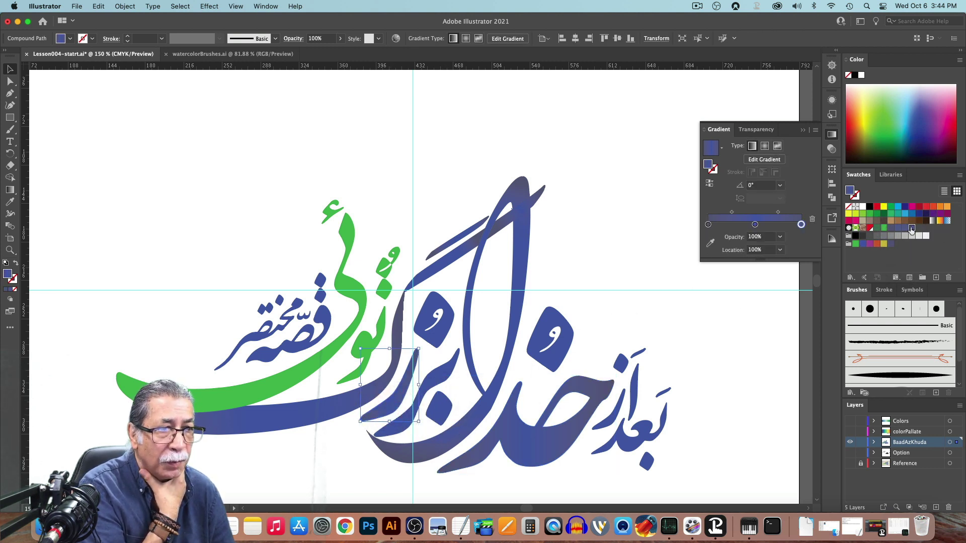
click(445, 365)
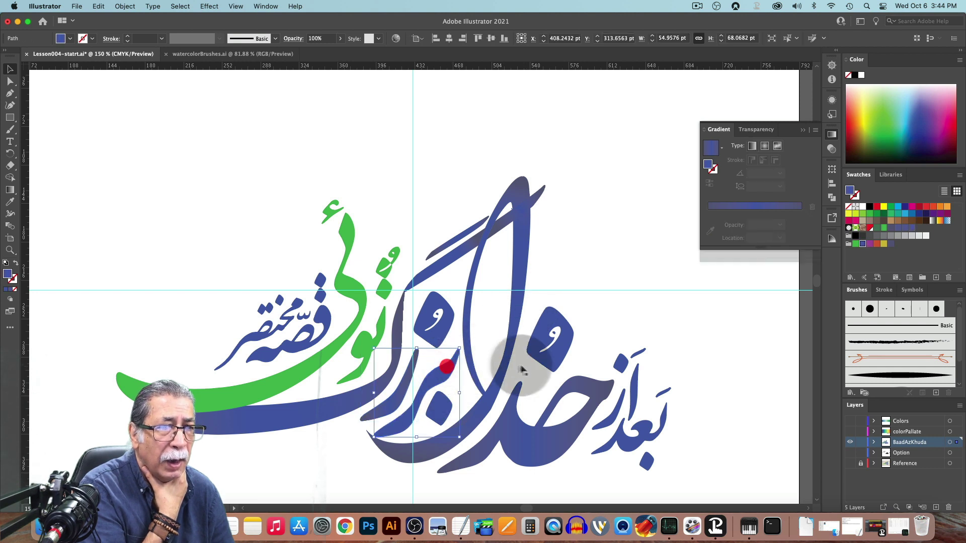
click(913, 230)
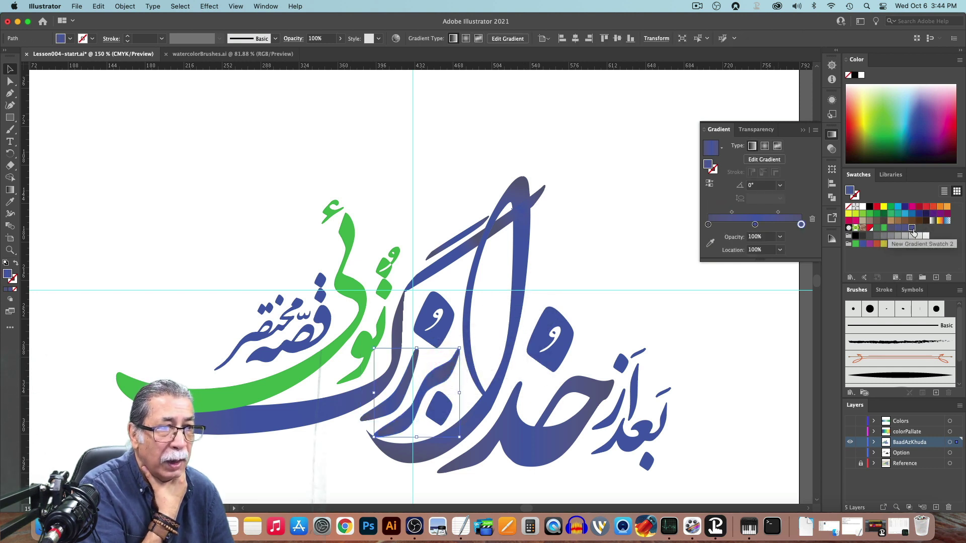
Step: Apply New Gradient Swatch 2 to the two large diamond dots above خدا and بزرگ, and clear the selection
click(562, 325)
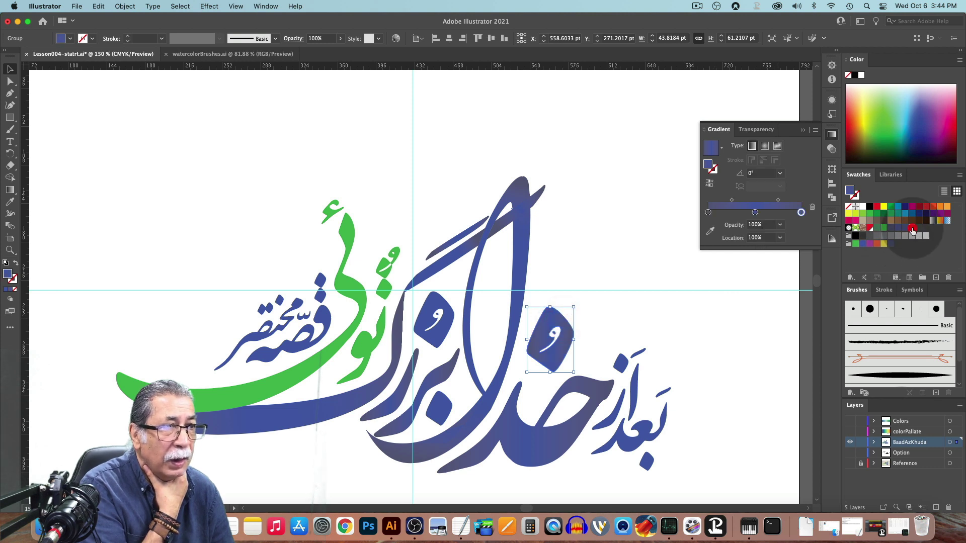
click(436, 300)
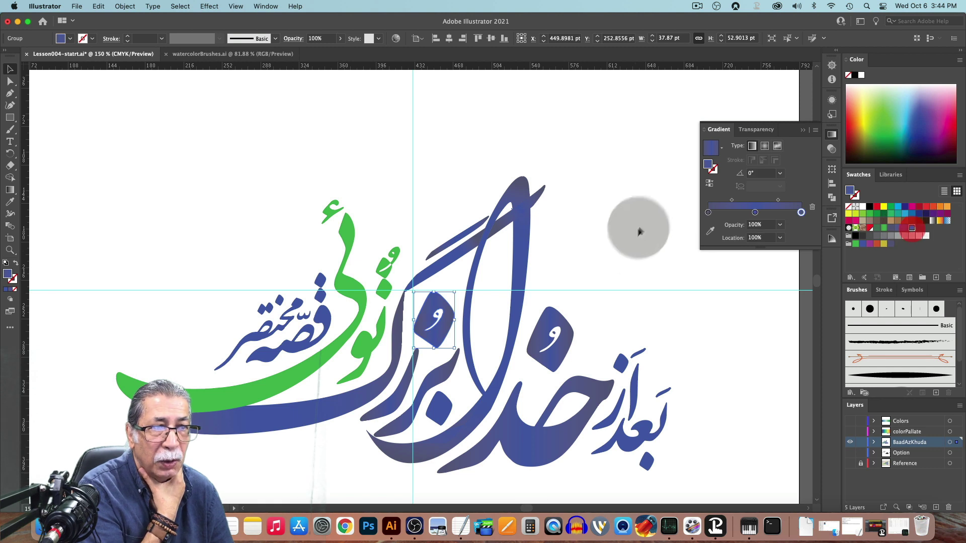
click(644, 223)
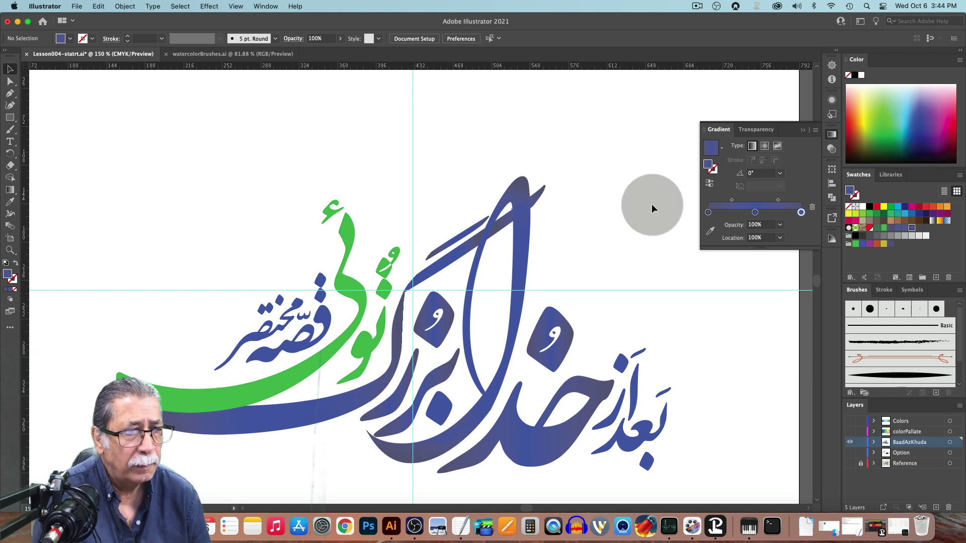
Step: Rotate the gradient of the be-ze stroke in بزرگ to about 48.3° so it runs along the stroke
click(449, 372)
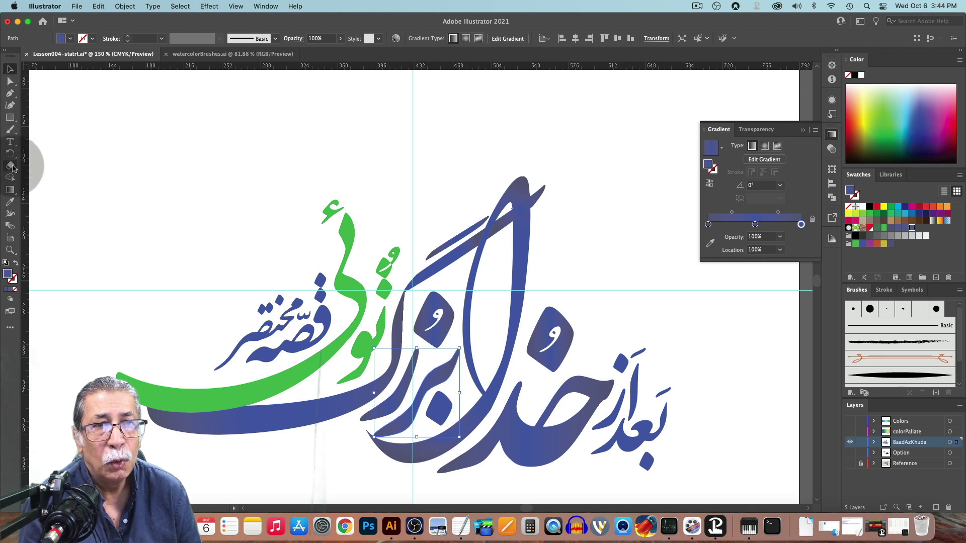
click(9, 190)
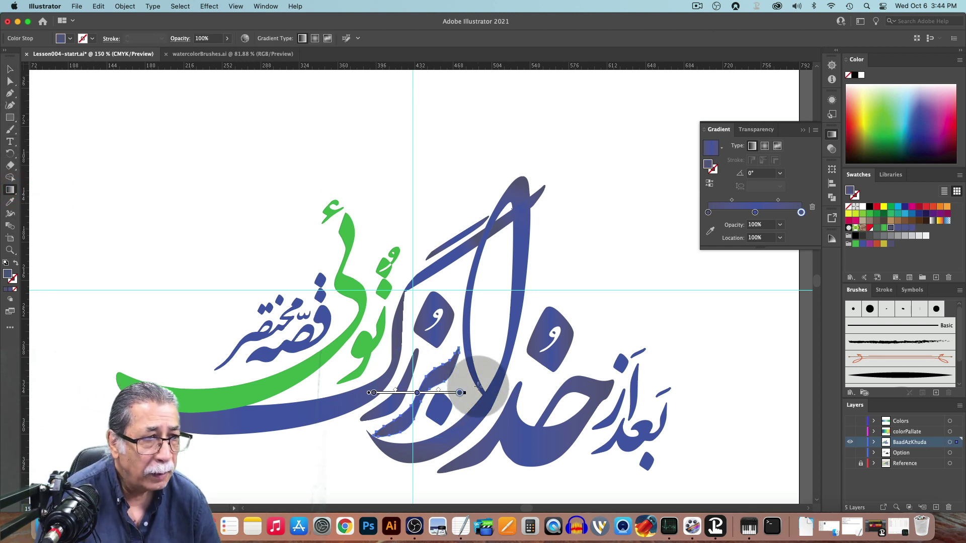
mouse_move(460, 393)
mouse_down()
mouse_move(457, 325)
mouse_move(432, 326)
mouse_move(471, 349)
mouse_up()
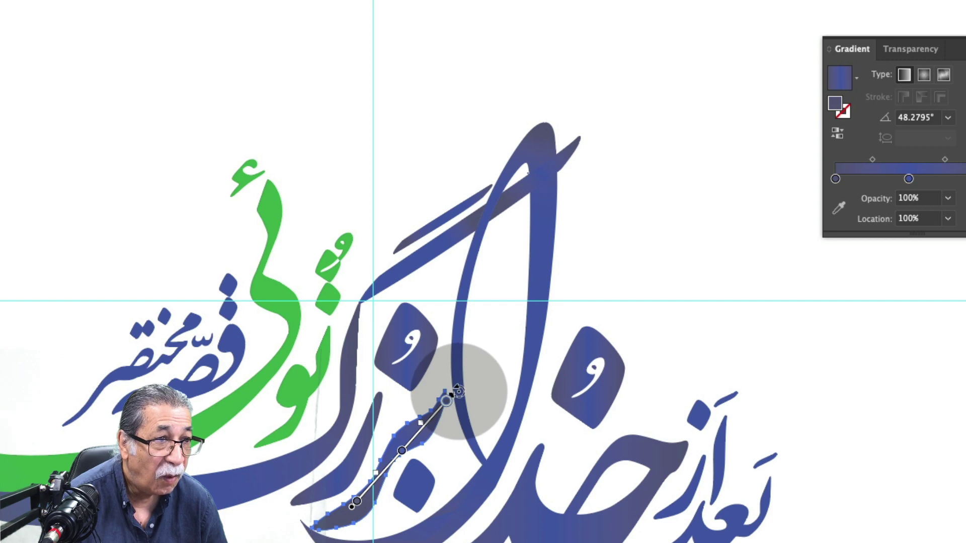
click(459, 404)
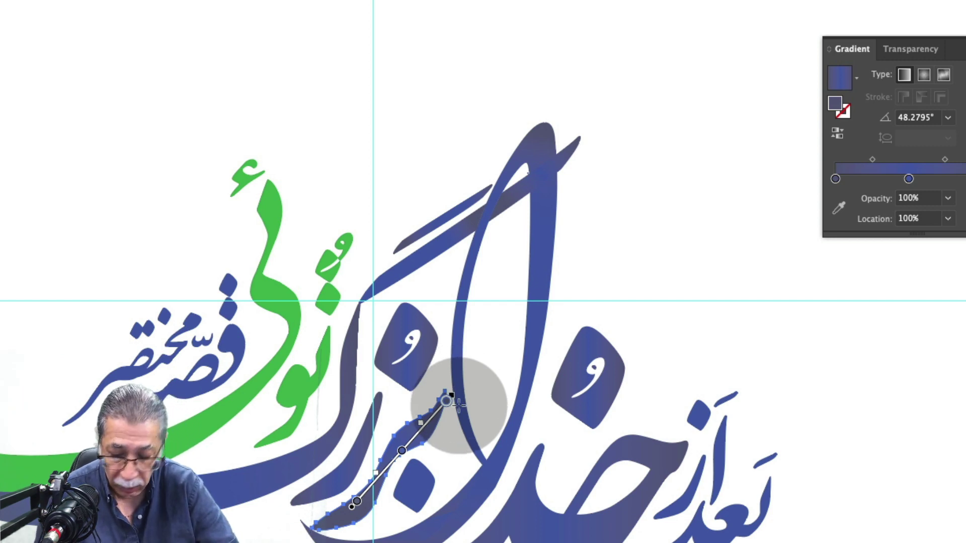
Step: Stretch the be-ze stroke's gradient to both tips and move its two midpoints out toward the dark end stops
key(super+plus)
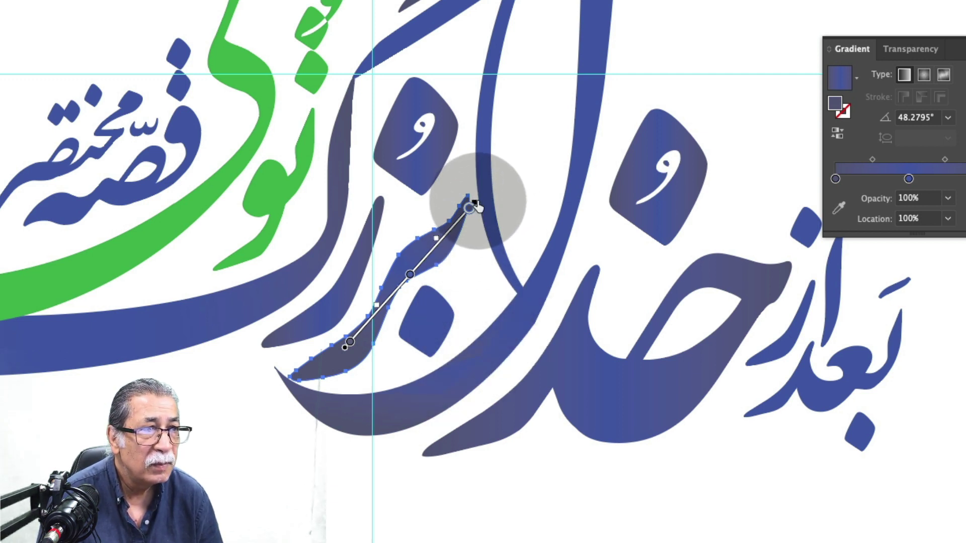
mouse_move(475, 204)
mouse_down()
mouse_move(518, 161)
mouse_move(464, 212)
mouse_up()
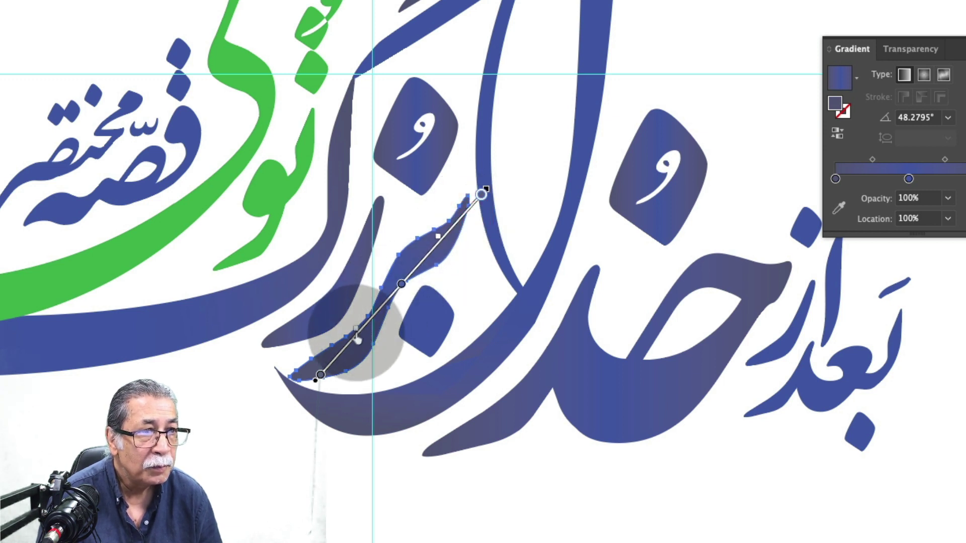
drag(327, 364, 442, 220)
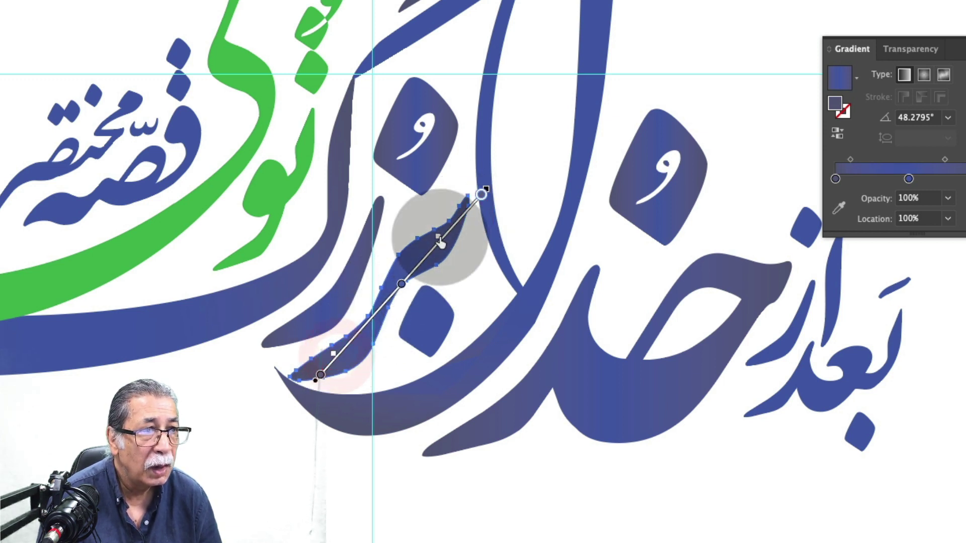
click(463, 212)
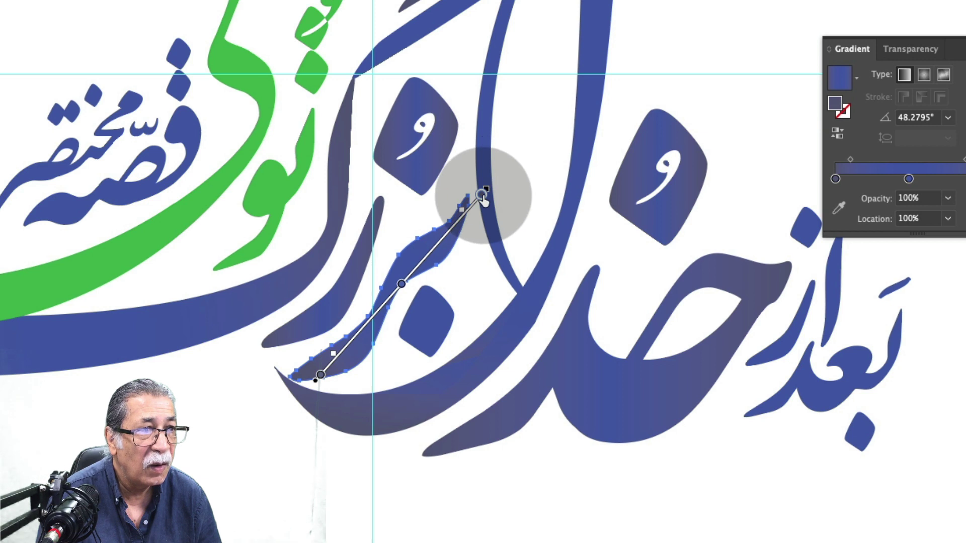
Step: Extend the be-ze stroke's gradient beyond both tips, recentre it and ease the lower midpoint outward
drag(473, 209, 528, 144)
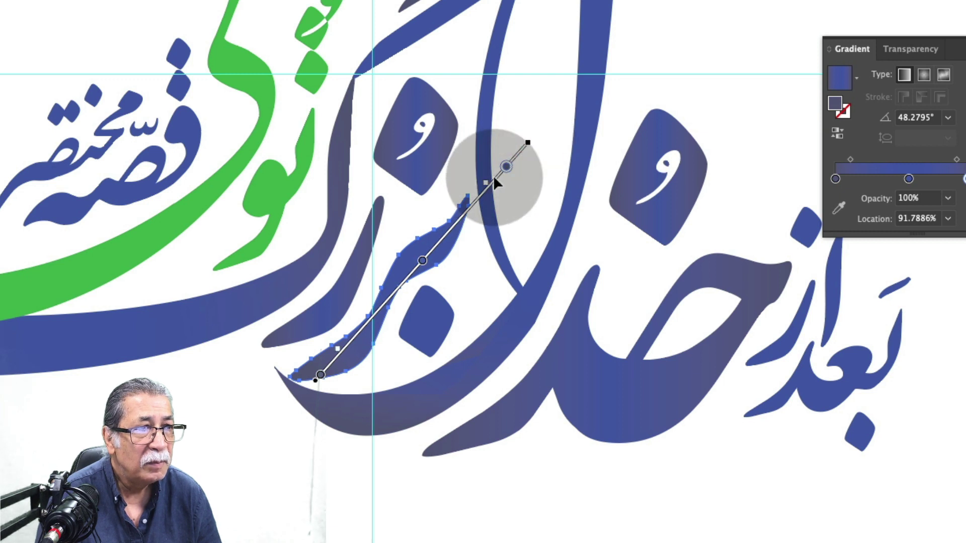
mouse_move(494, 178)
mouse_down()
mouse_move(475, 199)
mouse_move(502, 172)
mouse_move(454, 218)
mouse_up()
click(475, 198)
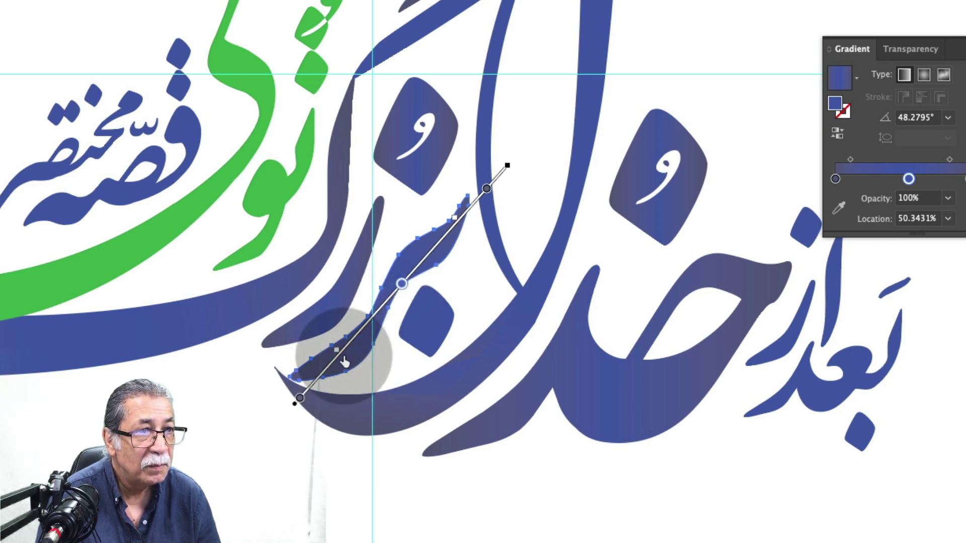
click(332, 364)
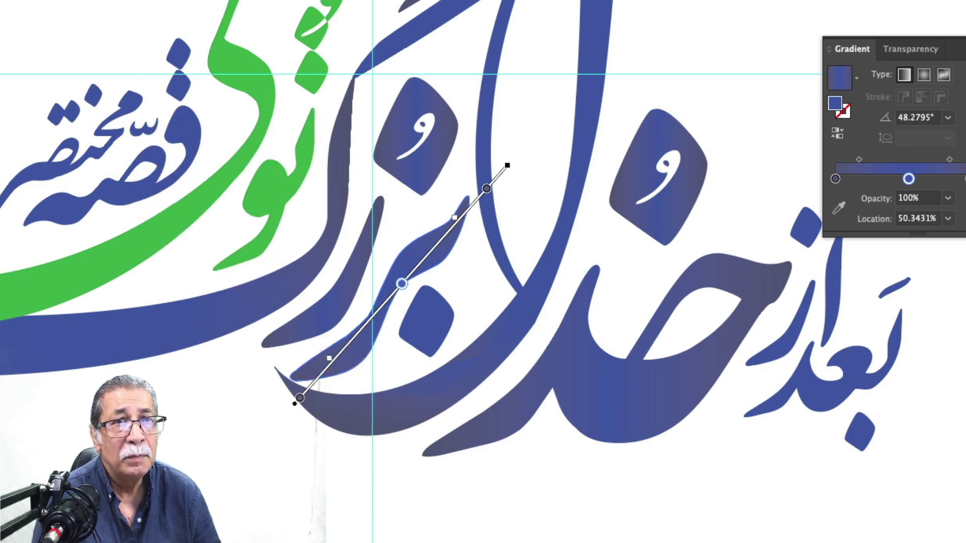
click(732, 503)
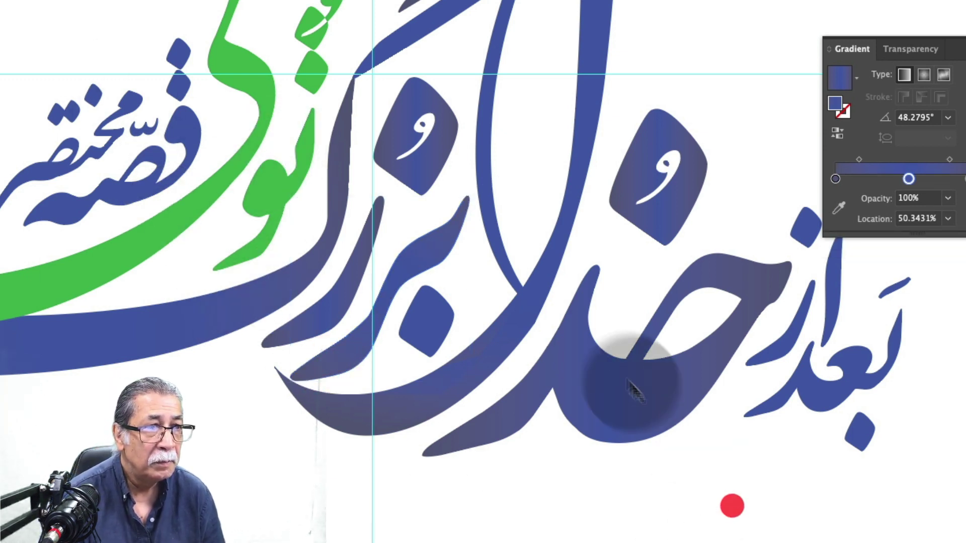
Step: Slide the end dark stop of the re stroke's gradient in بزرگ slightly inward with the Gradient tool
key(space)
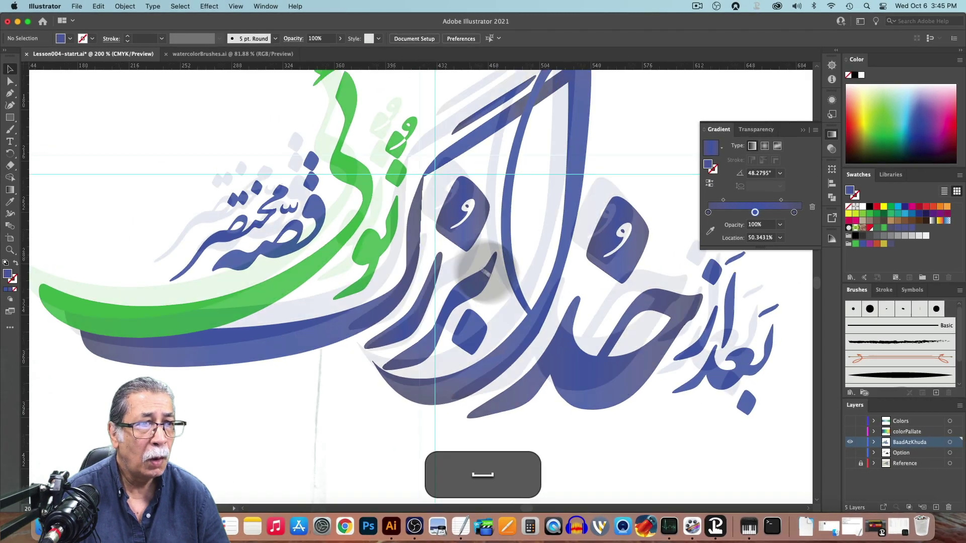
drag(483, 271, 524, 308)
click(452, 359)
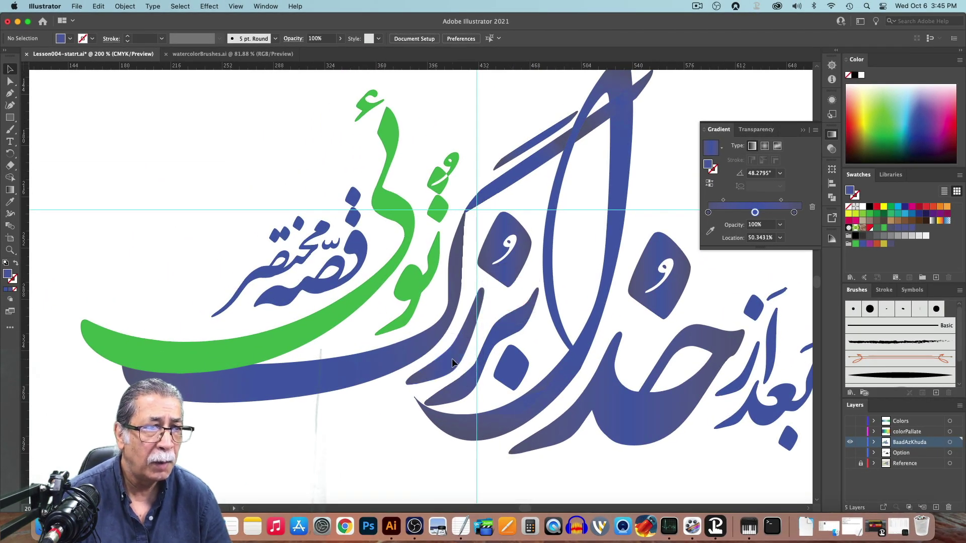
click(452, 360)
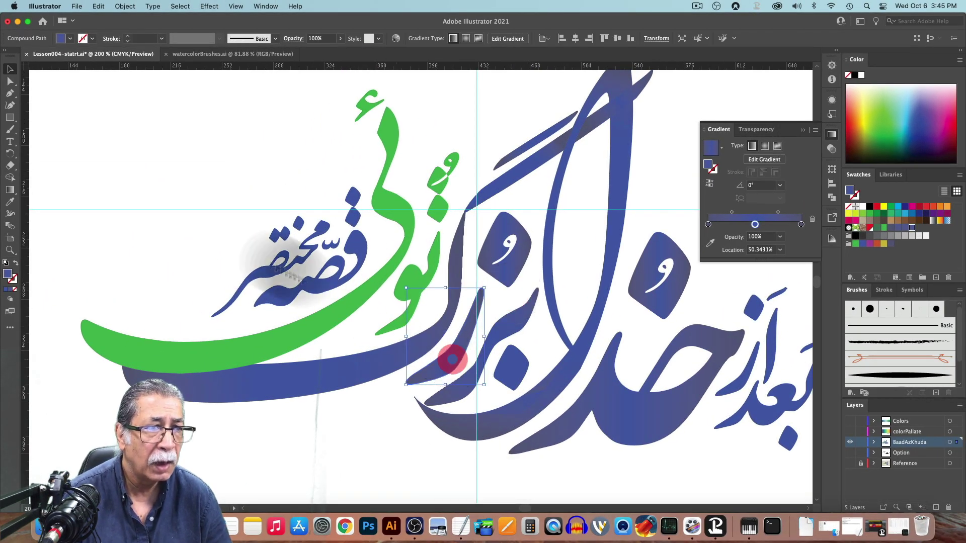
click(11, 166)
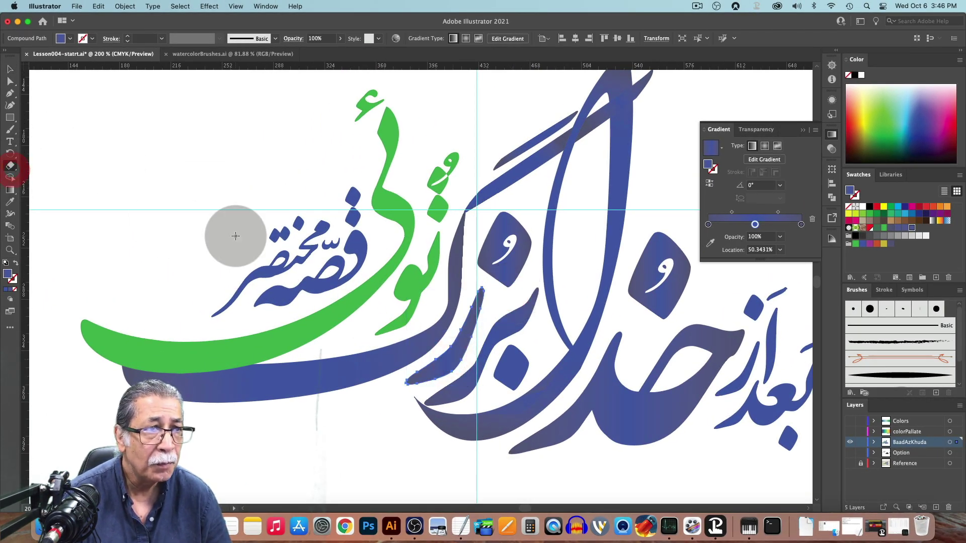
click(9, 191)
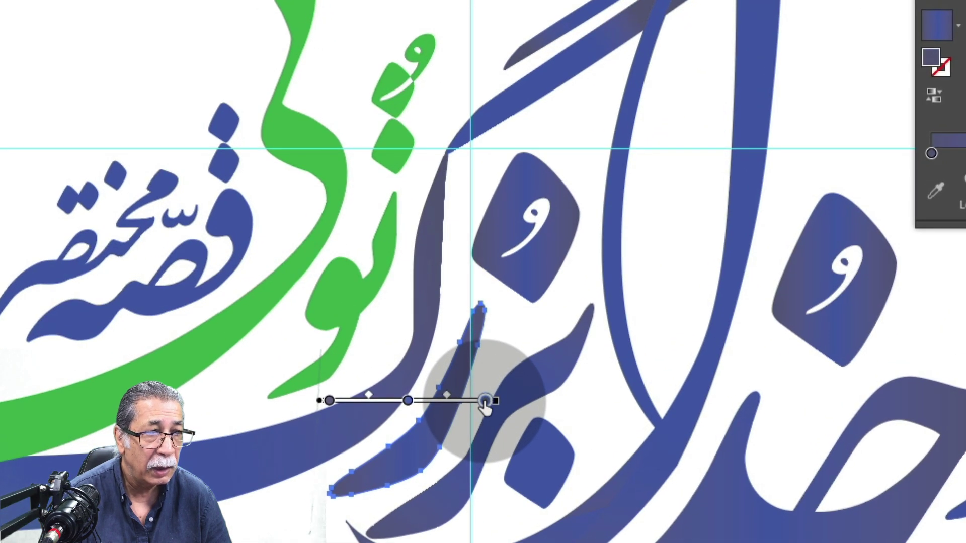
click(484, 337)
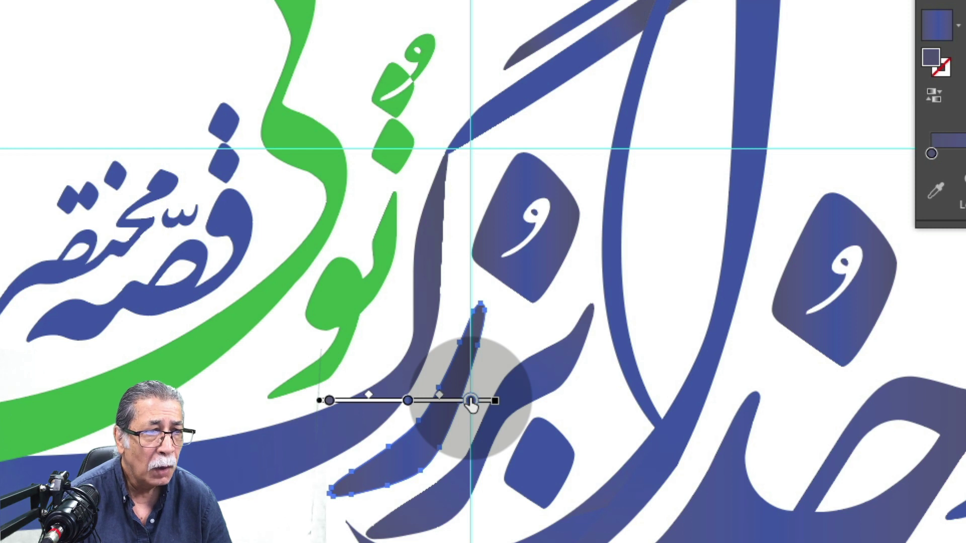
Step: Rotate the re stroke's gradient diagonally along the stroke and lengthen it past the upper tip
click(501, 406)
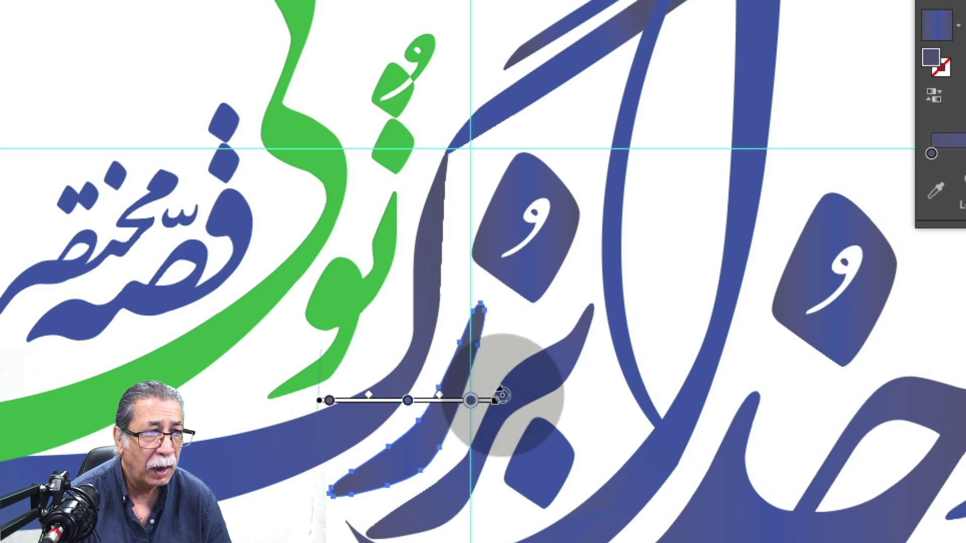
mouse_move(502, 395)
mouse_down()
mouse_move(474, 302)
mouse_move(454, 283)
mouse_up()
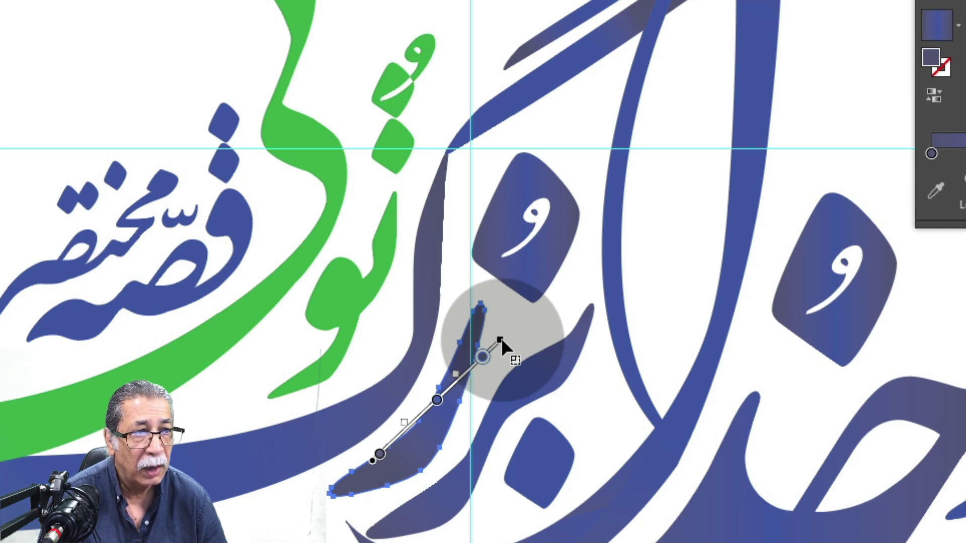
mouse_move(501, 342)
mouse_down()
mouse_move(549, 307)
mouse_move(546, 297)
mouse_up()
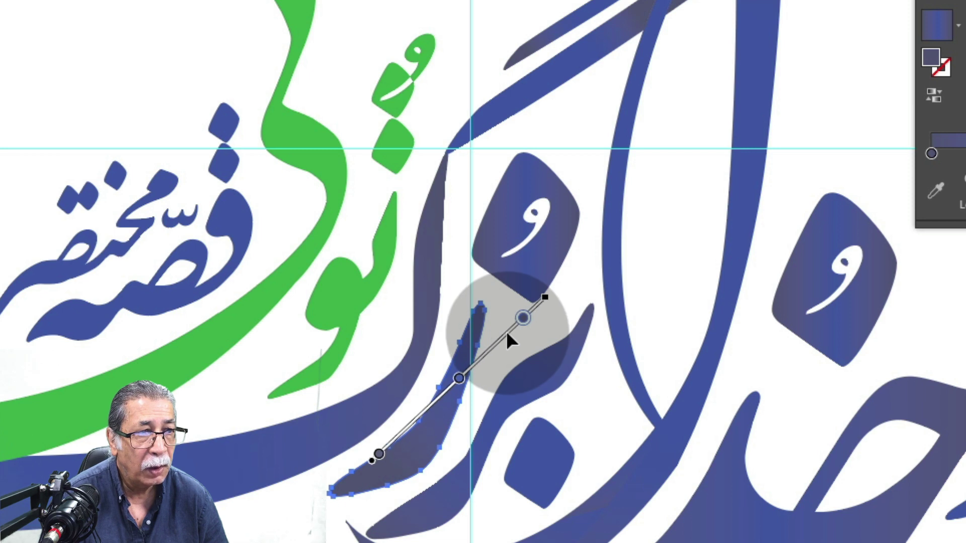
Step: Move the re stroke's gradient onto the stroke, nudge its blue middle stop upward and shift both midpoints toward the dark end stops
mouse_move(506, 332)
mouse_down()
mouse_move(463, 378)
mouse_move(499, 356)
mouse_up()
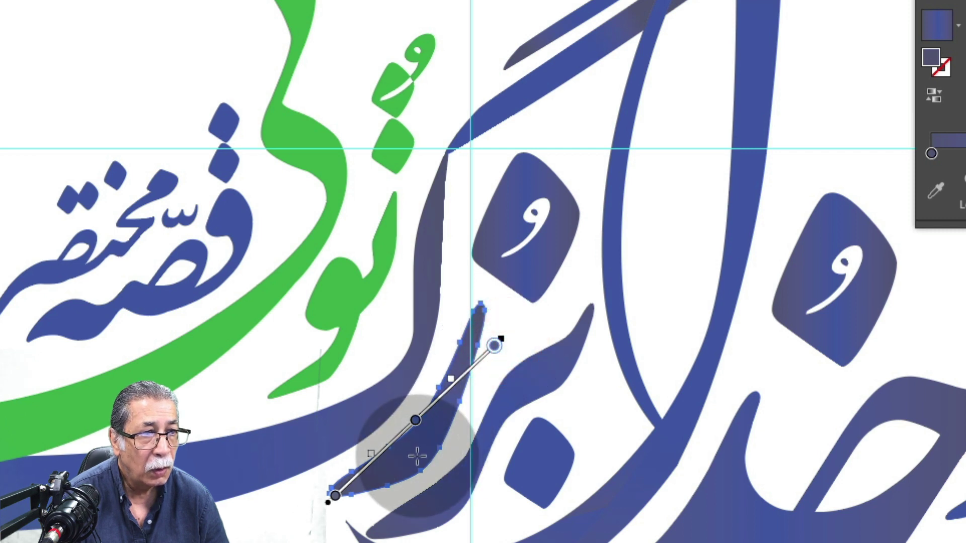
mouse_move(419, 434)
mouse_down()
mouse_move(431, 417)
mouse_move(424, 425)
mouse_up()
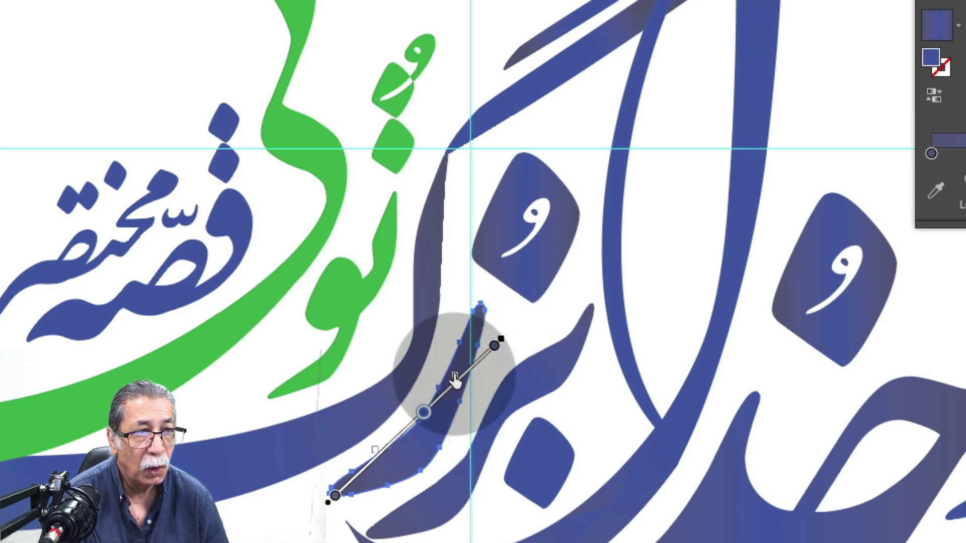
click(481, 350)
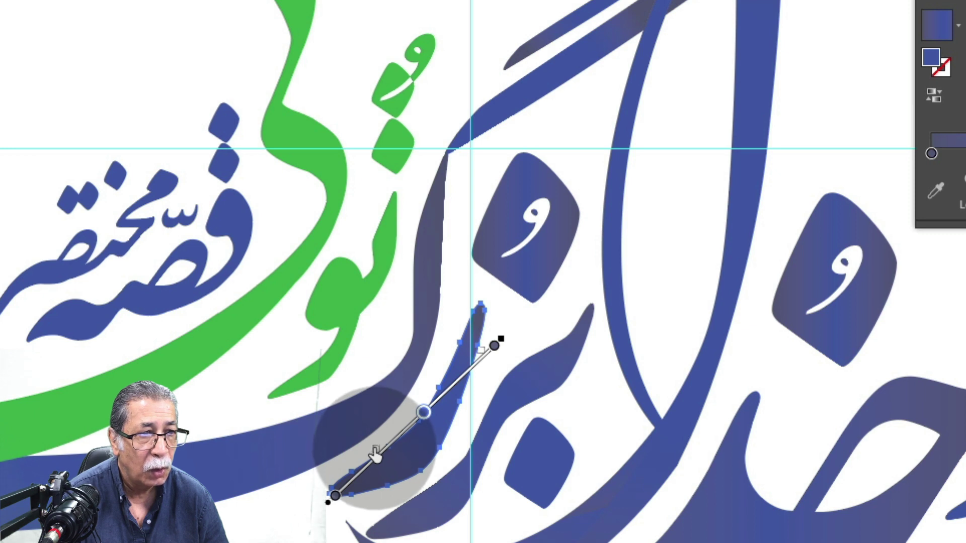
click(367, 458)
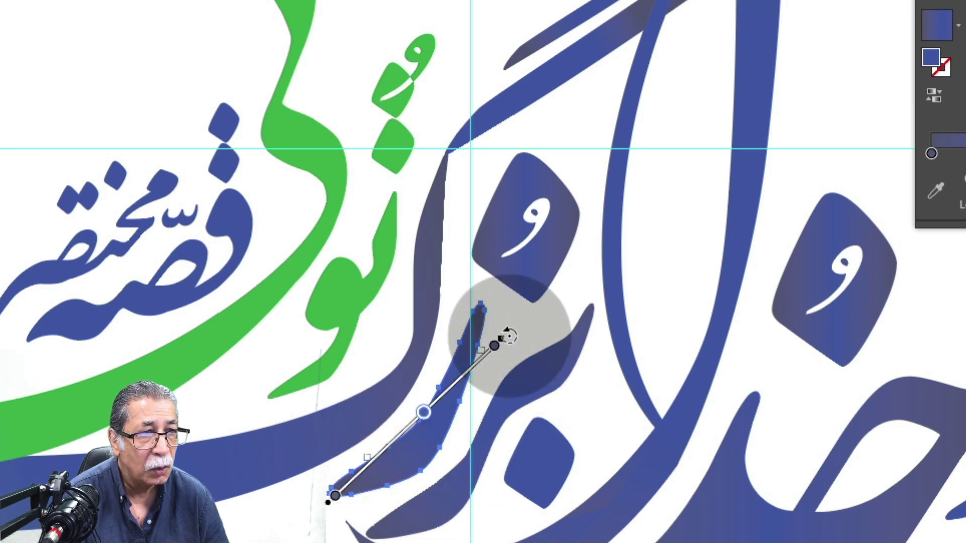
mouse_move(495, 345)
mouse_down()
mouse_move(518, 330)
mouse_move(501, 338)
mouse_up()
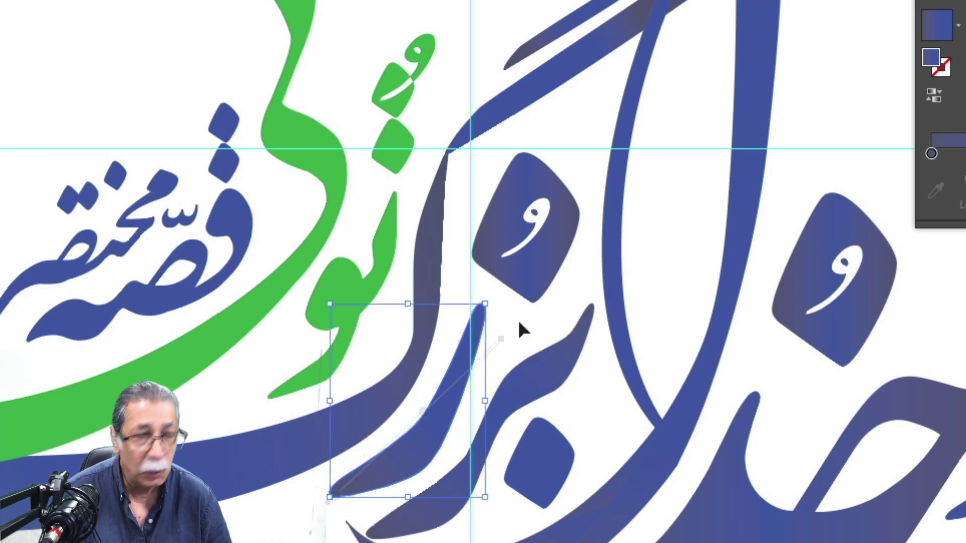
key(ctrl+z)
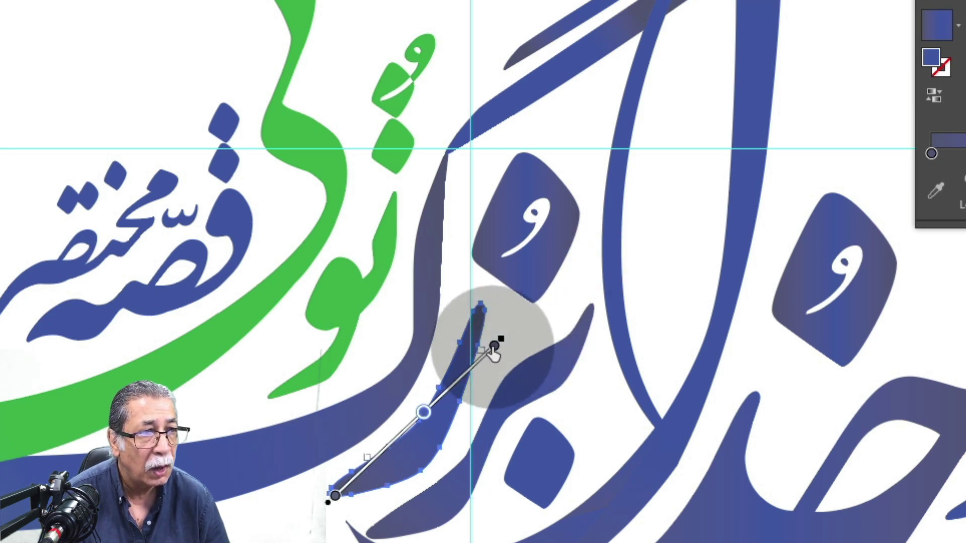
Step: Lengthen the re stroke's gradient, recentre it so it reaches past both ends of the stroke, and deselect the stroke
mouse_move(492, 352)
mouse_down()
mouse_move(486, 347)
mouse_move(578, 288)
mouse_up()
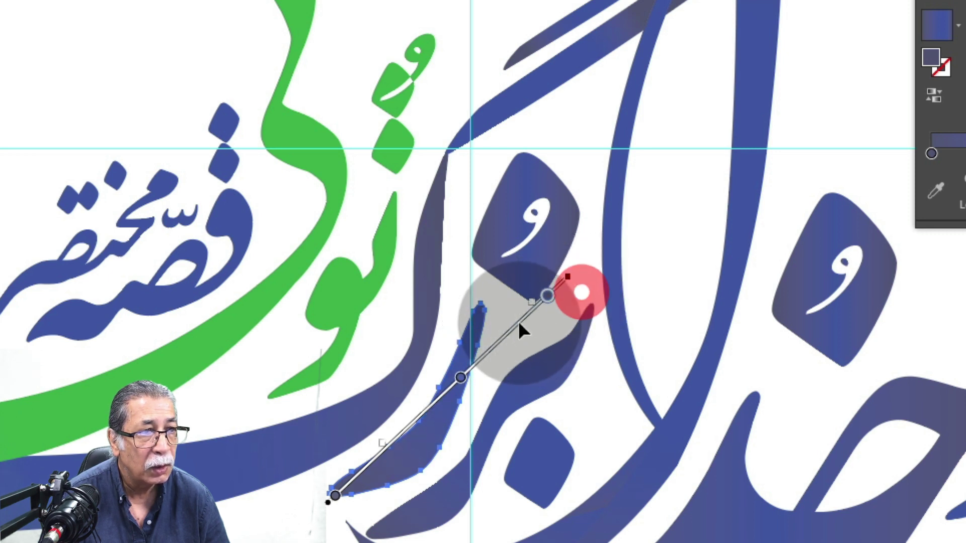
drag(518, 321, 480, 349)
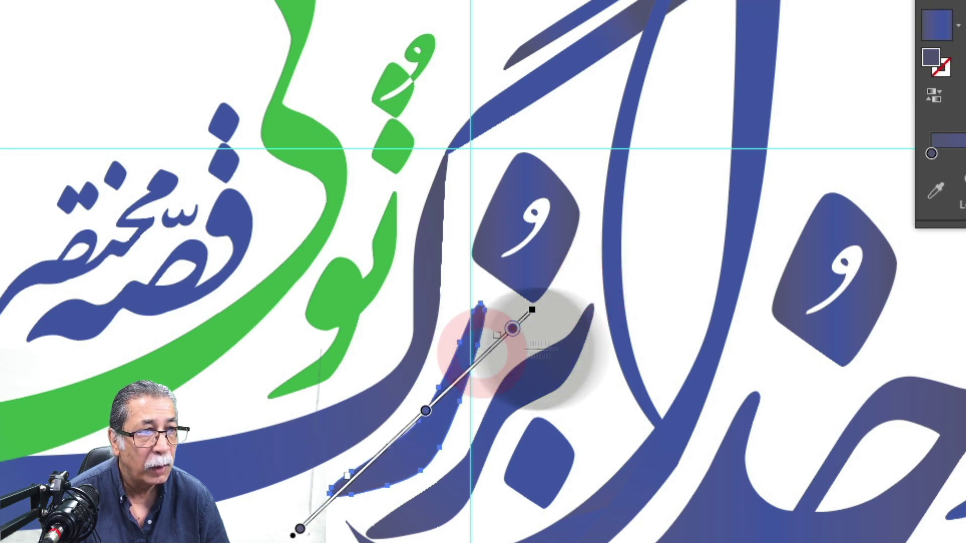
drag(300, 531, 298, 536)
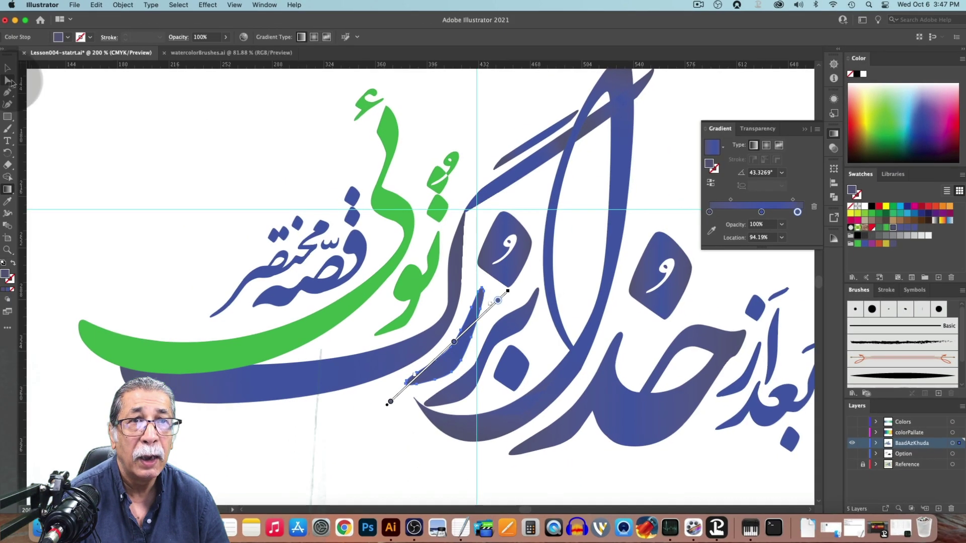
click(10, 71)
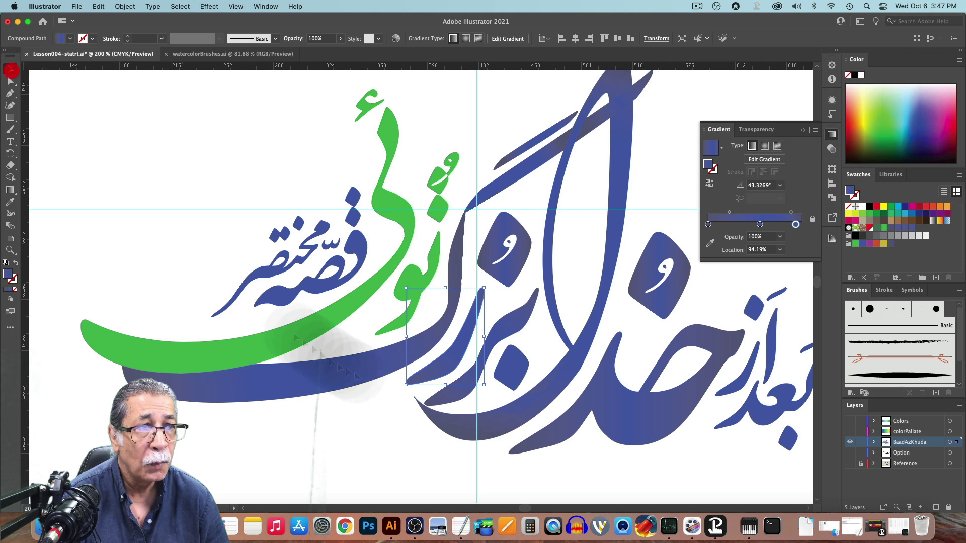
click(375, 432)
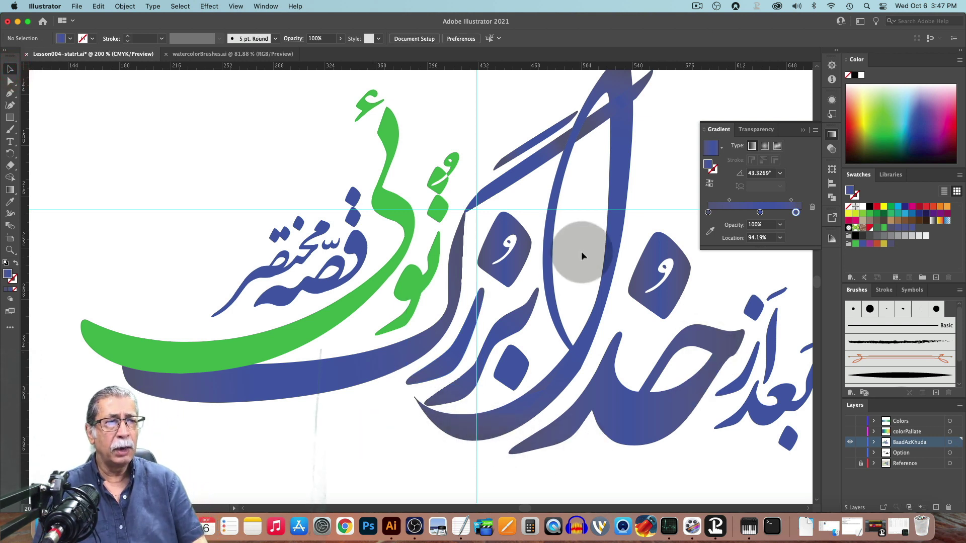
Step: Compare the shaded lettering with the reference artwork by showing the Reference layer and repeatedly toggling the BaadAzKhuda layer, then hide the reference again
key(space)
drag(581, 249, 537, 273)
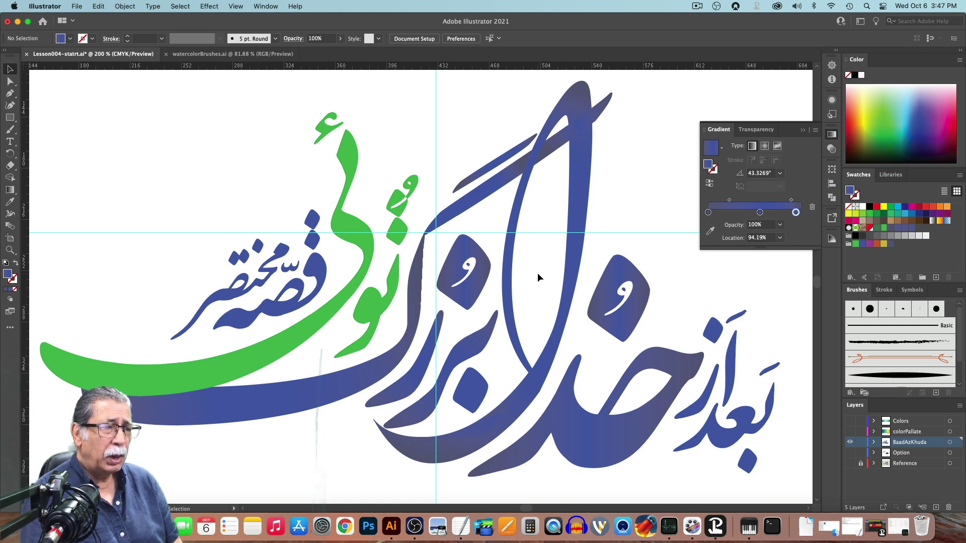
click(540, 271)
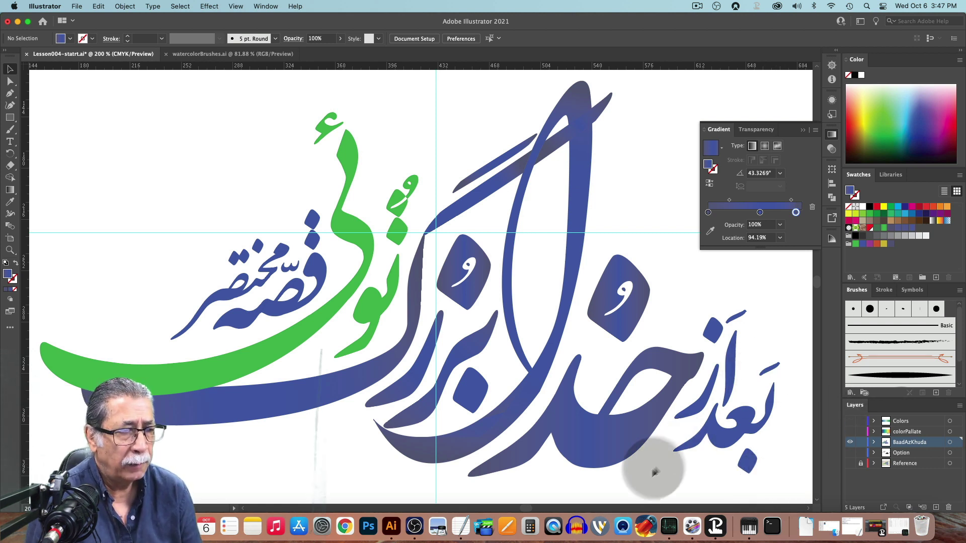
click(850, 462)
click(850, 443)
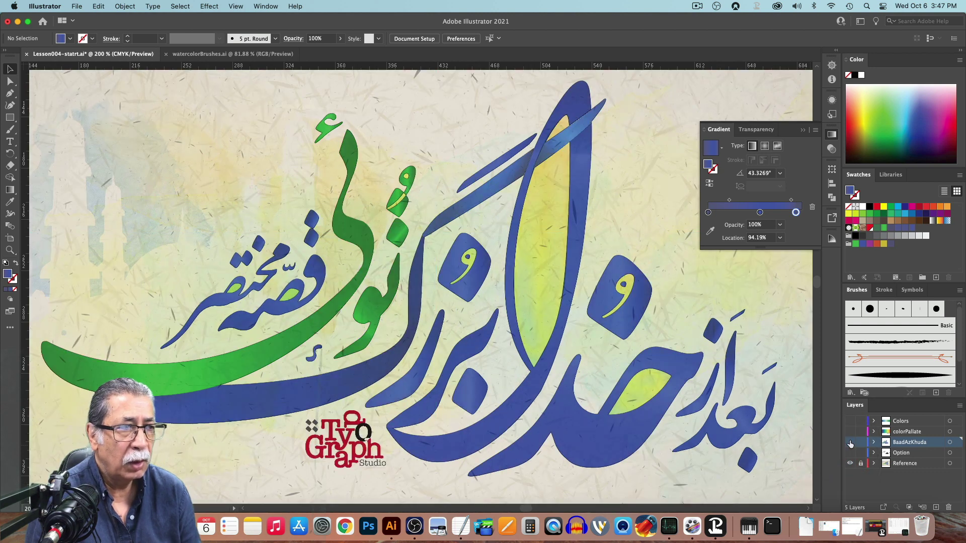
click(851, 443)
click(850, 442)
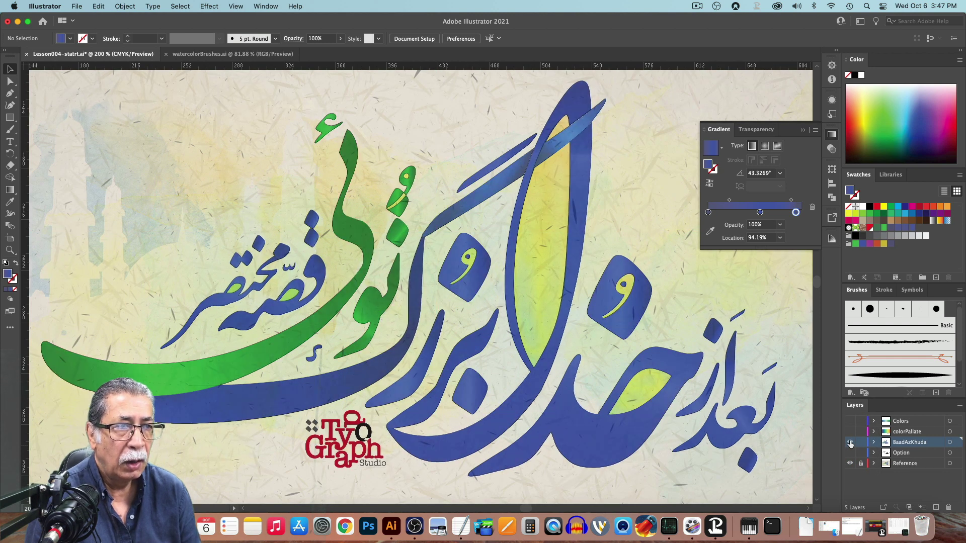
click(850, 442)
click(850, 442)
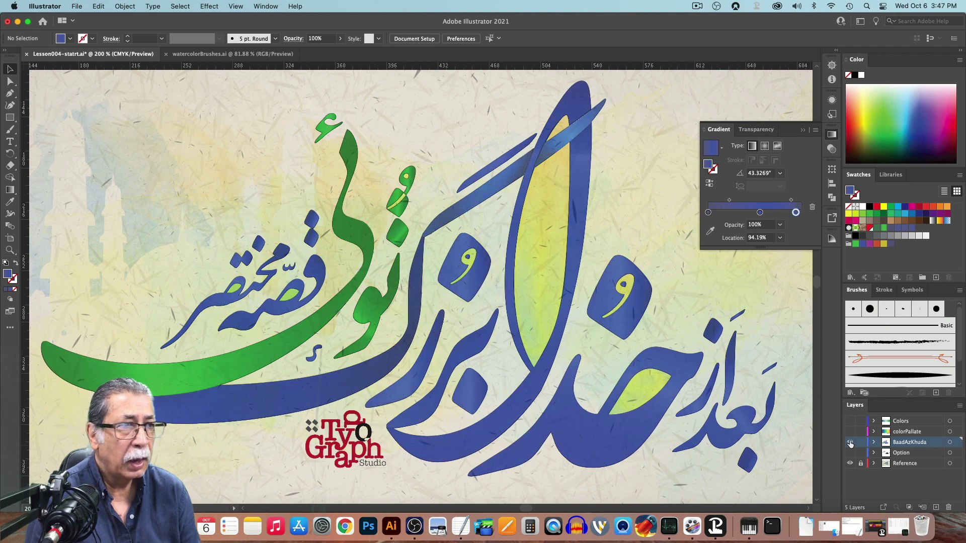
click(851, 442)
click(850, 442)
click(850, 442)
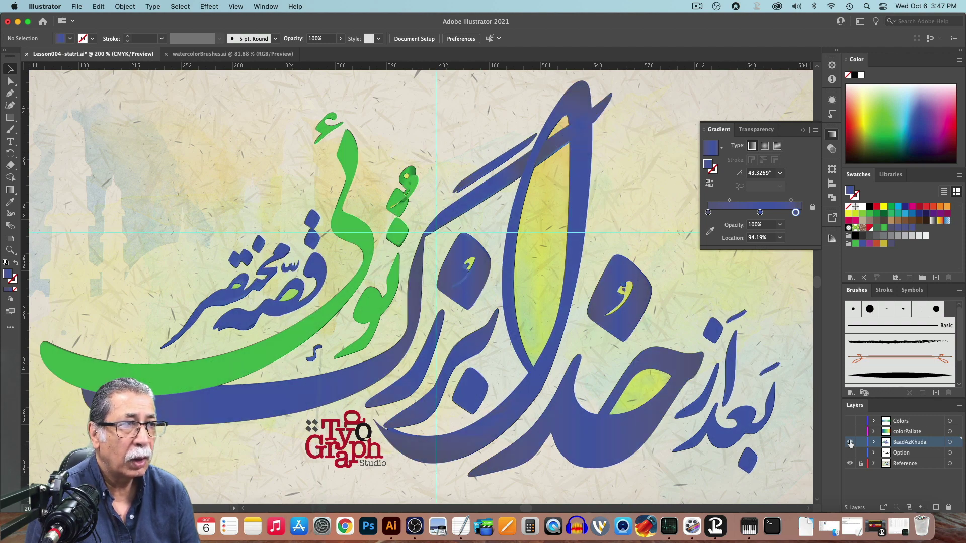
click(851, 442)
click(850, 442)
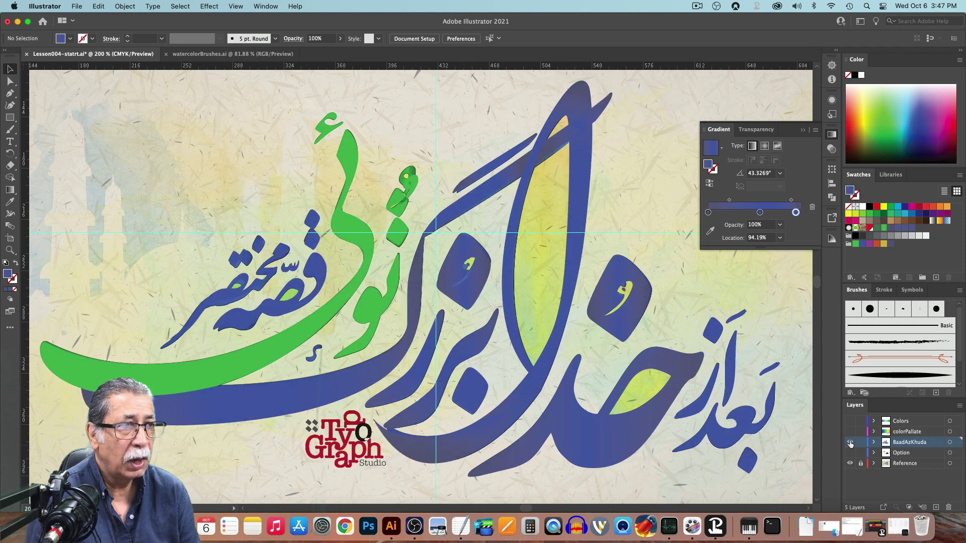
click(850, 442)
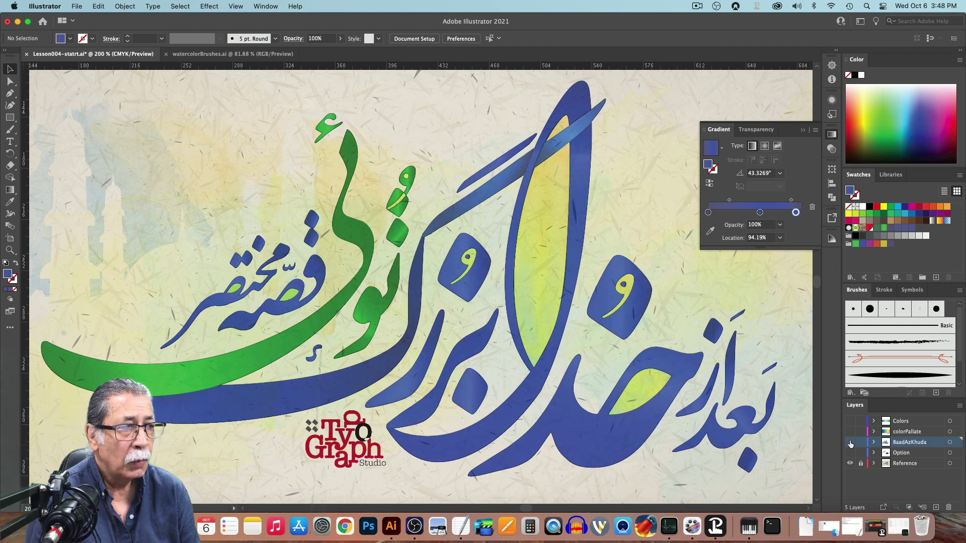
click(850, 442)
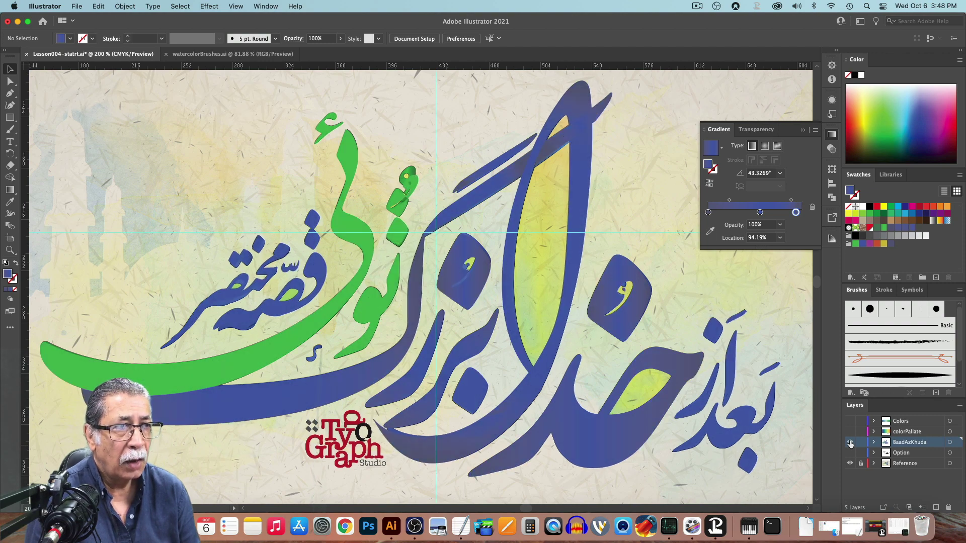
click(850, 442)
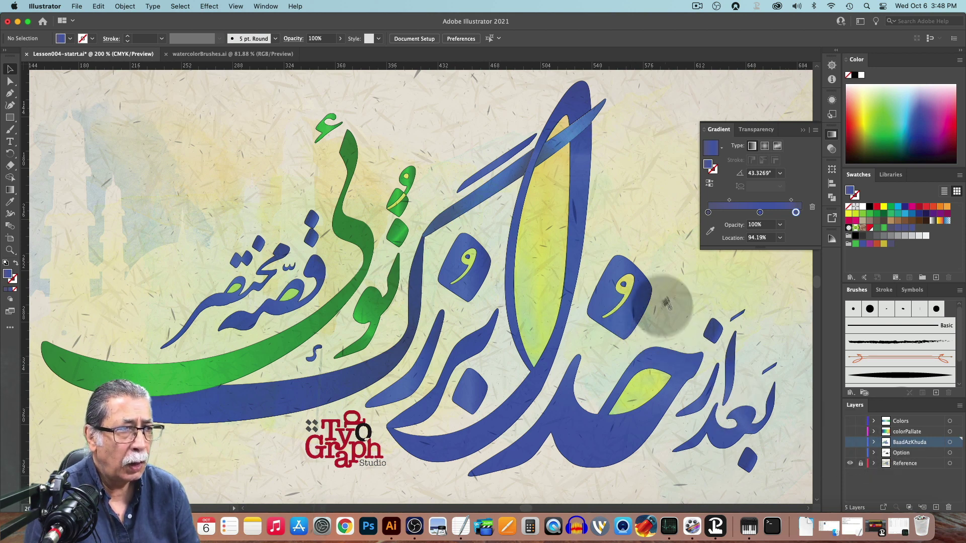
click(849, 443)
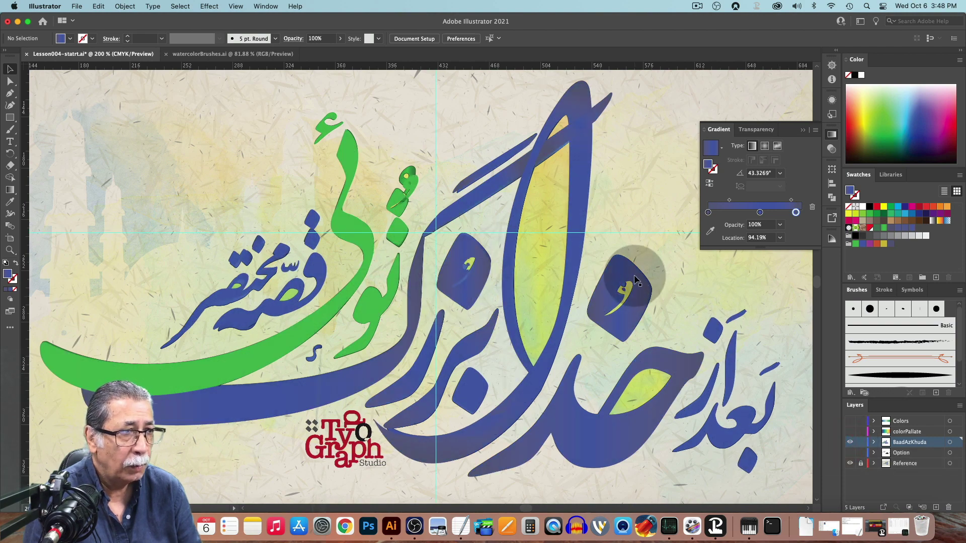
click(850, 463)
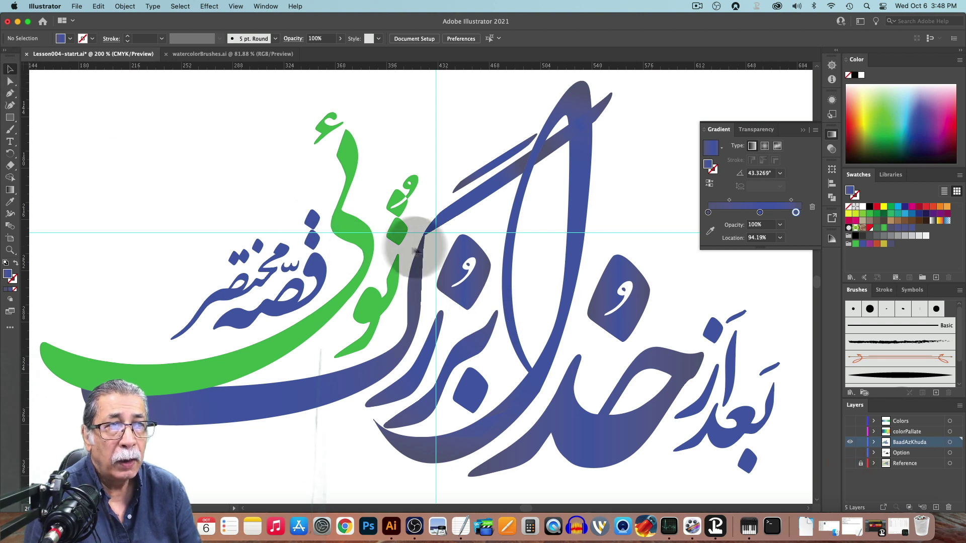
Step: Rotate the gradient of the dot holding the small و in بزرگ diagonally, extend it past the dot's lower-left edge and deselect
click(468, 254)
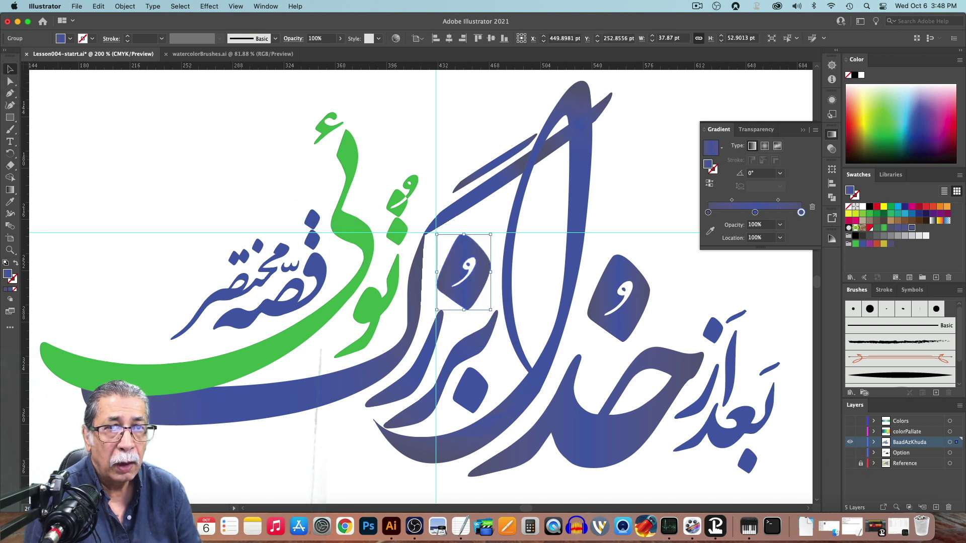
click(11, 191)
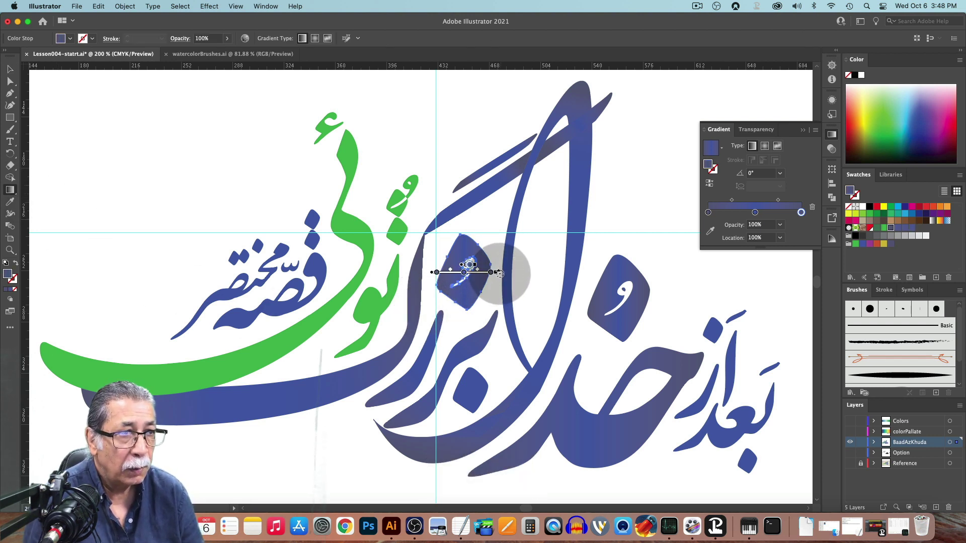
mouse_move(498, 274)
mouse_down()
mouse_move(488, 239)
mouse_move(493, 264)
mouse_move(506, 264)
mouse_move(493, 234)
mouse_up()
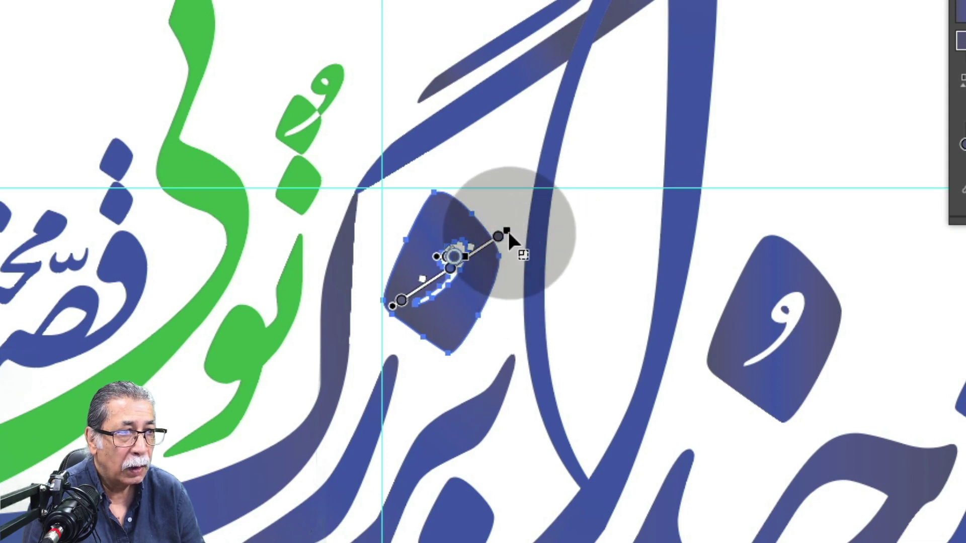
mouse_move(508, 229)
mouse_down()
mouse_move(593, 179)
mouse_move(525, 252)
mouse_move(482, 272)
mouse_move(497, 284)
mouse_up()
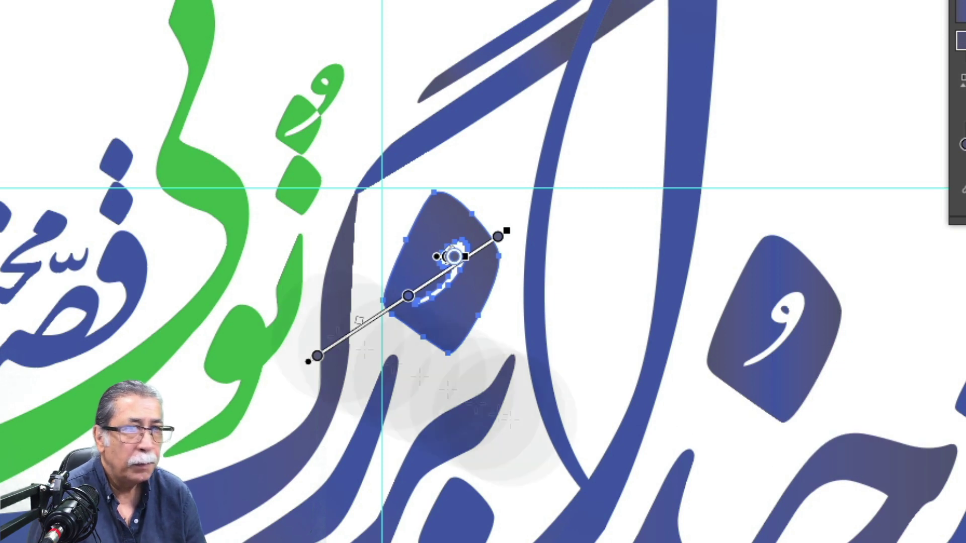
key(v)
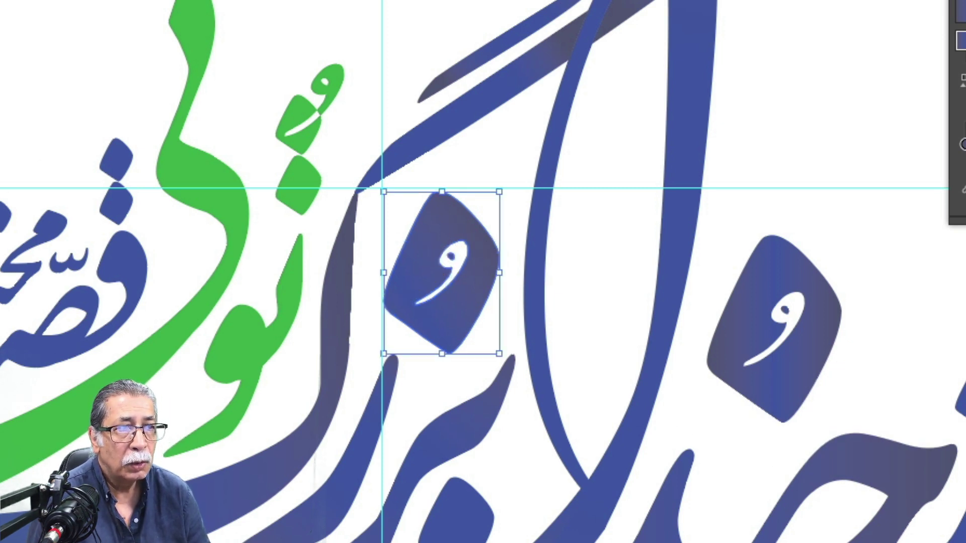
key(ctrl+shift+a)
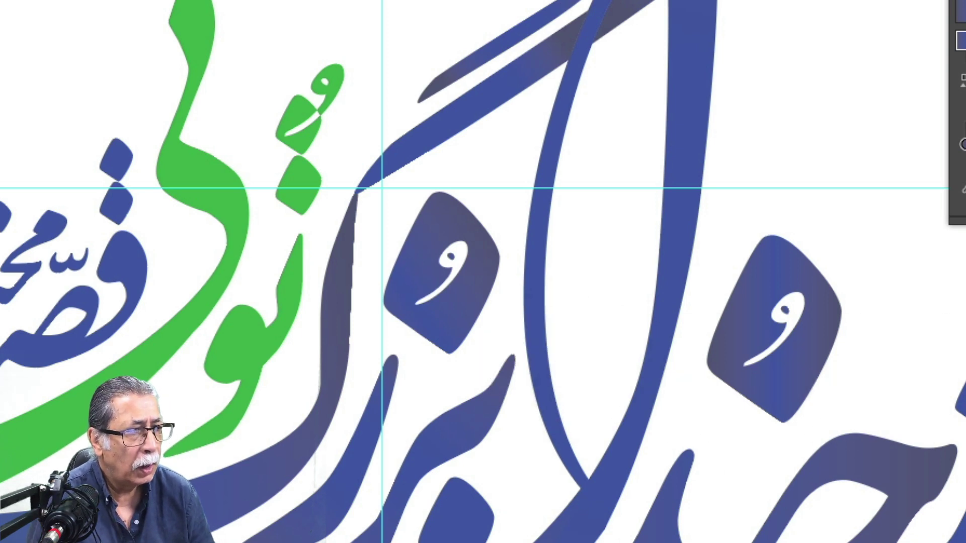
key(ctrl+alt+3)
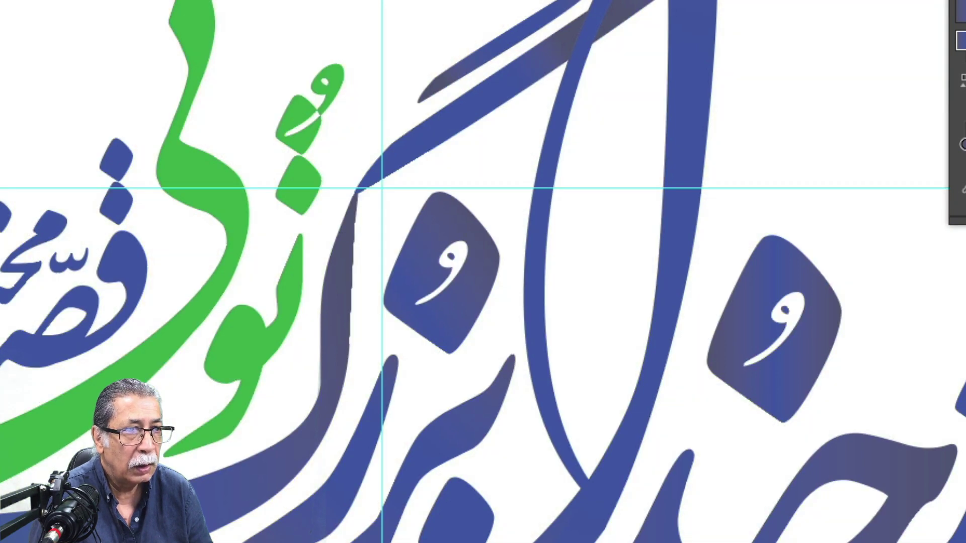
Step: Turn the بزرگ dot's gradient to a shallow upward slope, and move its first midpoint outward and its blue middle stop toward the dot's right edge
click(450, 208)
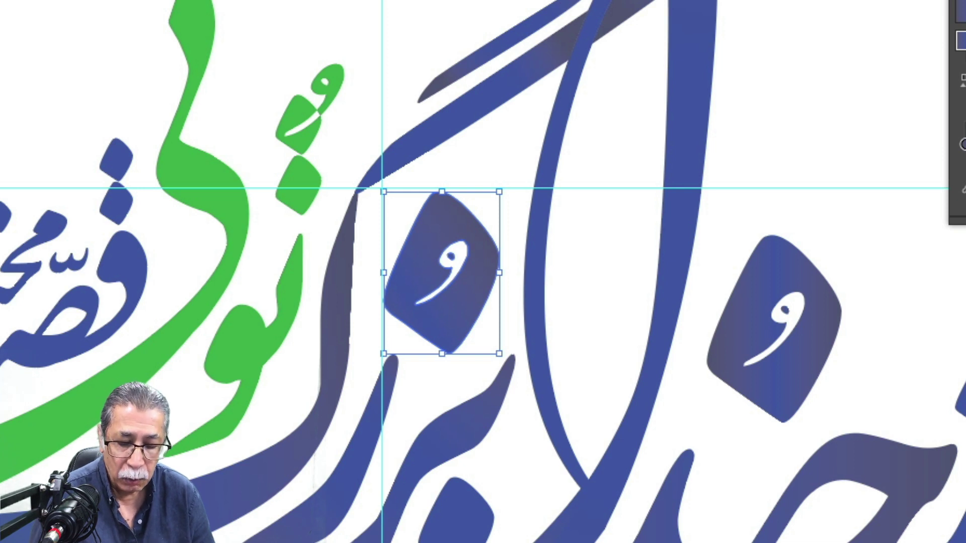
key(g)
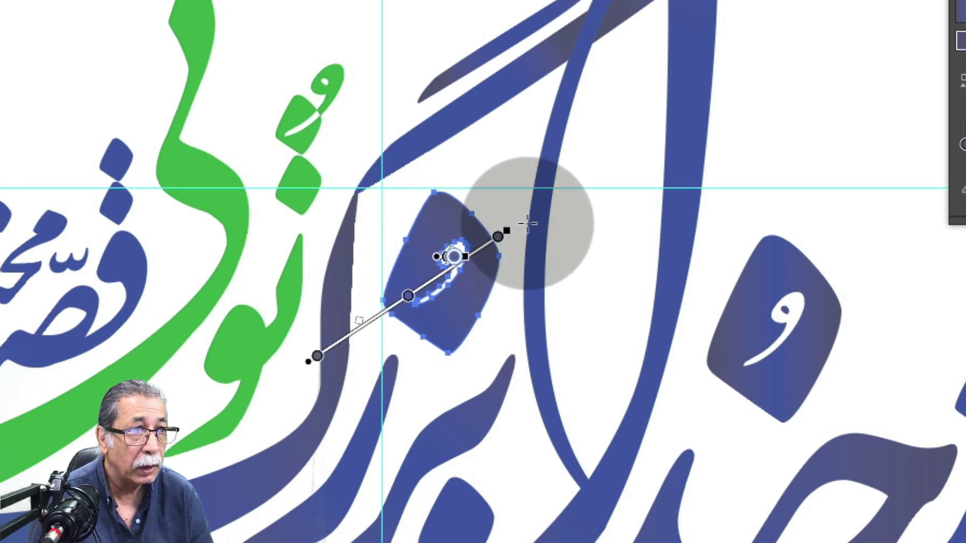
mouse_move(517, 221)
mouse_down()
mouse_move(541, 288)
mouse_move(549, 378)
mouse_move(548, 322)
mouse_up()
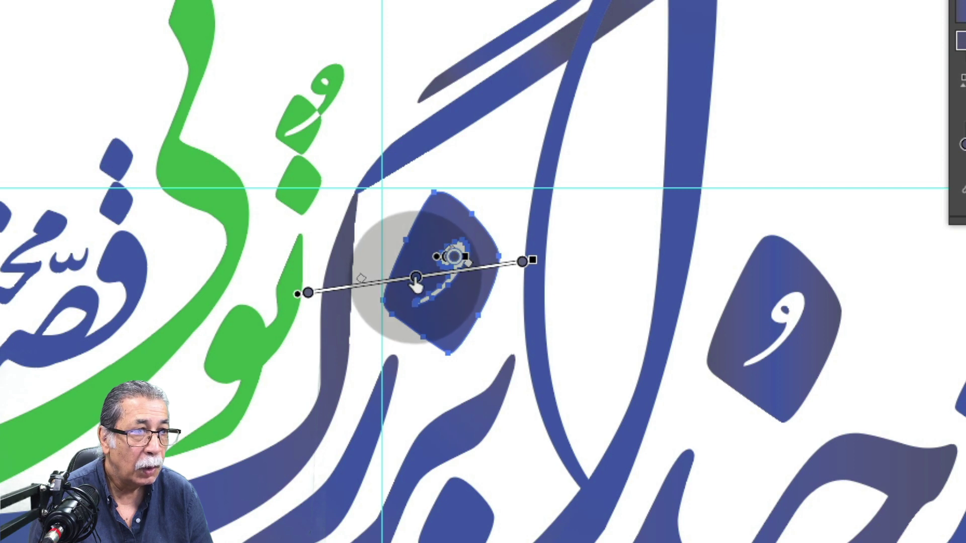
mouse_move(382, 281)
mouse_down()
mouse_move(326, 284)
mouse_move(344, 284)
mouse_up()
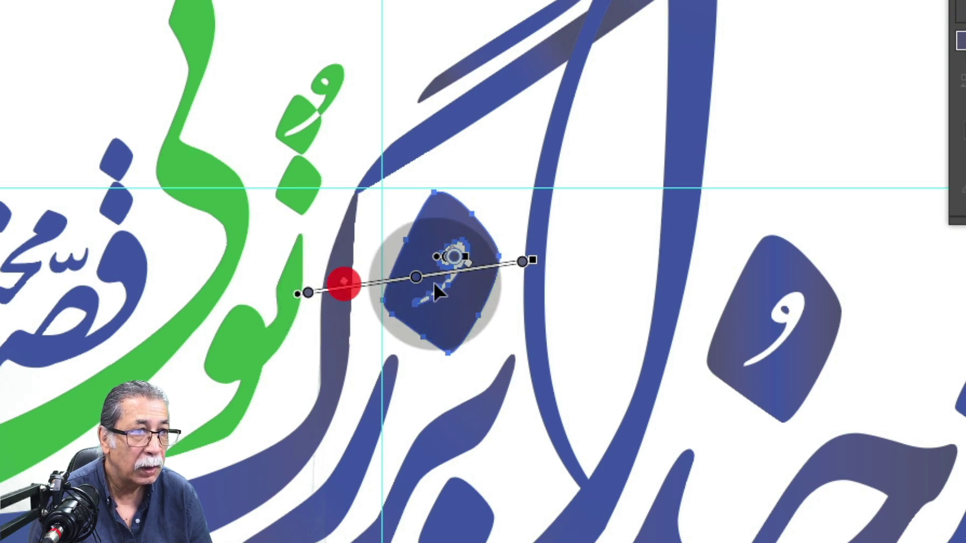
drag(419, 283, 461, 271)
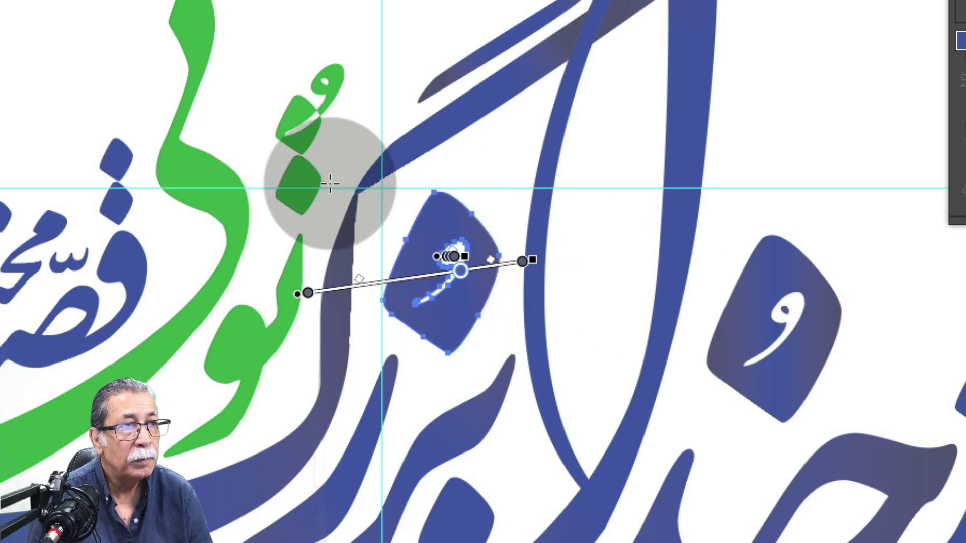
Step: Deselect the بزرگ dot to inspect its gradient without the editing handles
key(v)
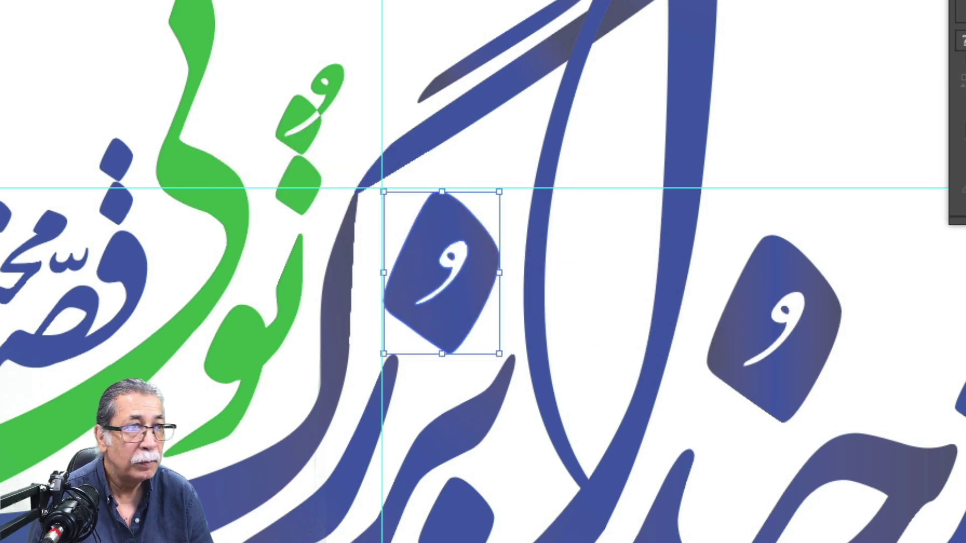
key(ctrl+shift+a)
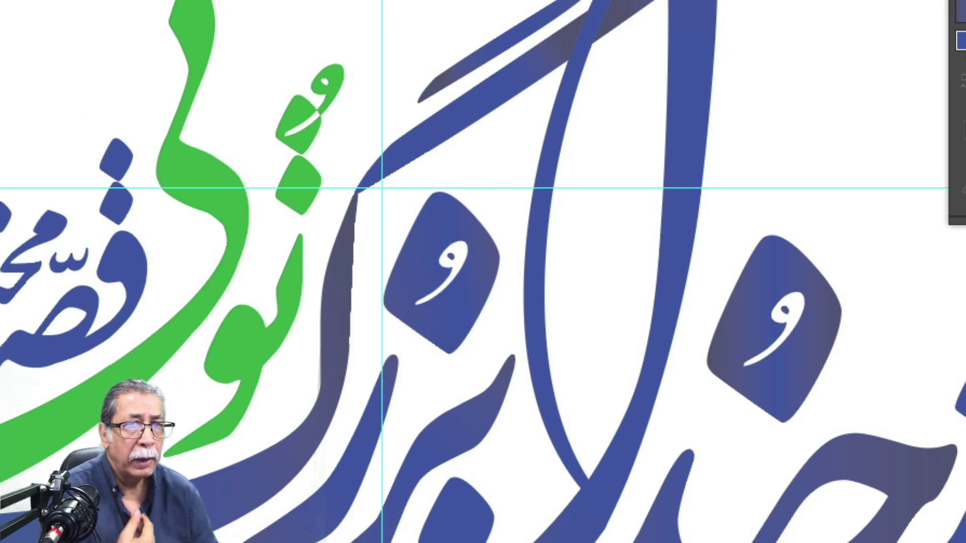
Step: Reselect the بزرگ dot, remove the dark starting stop from its gradient, and move the dark end stop slightly inward toward the dot
click(453, 210)
click(451, 207)
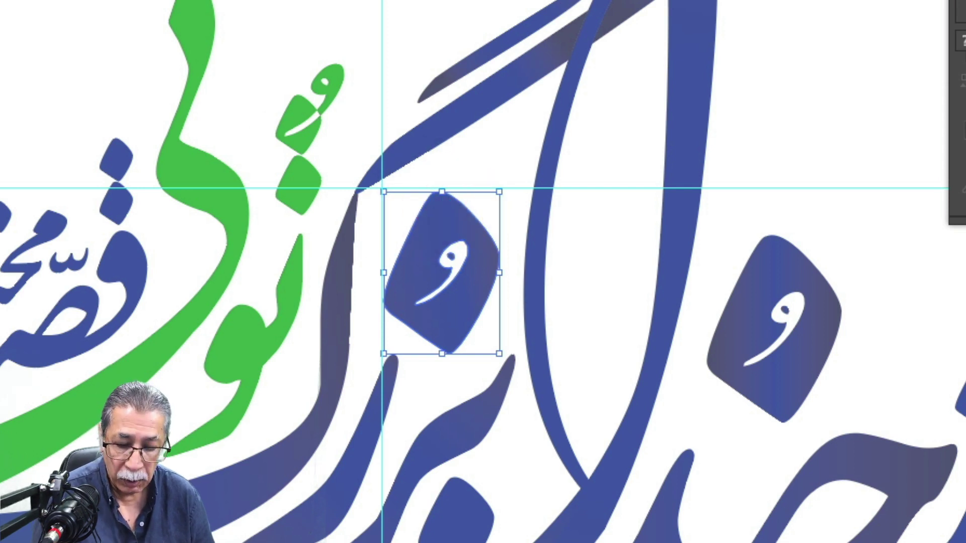
key(g)
click(308, 293)
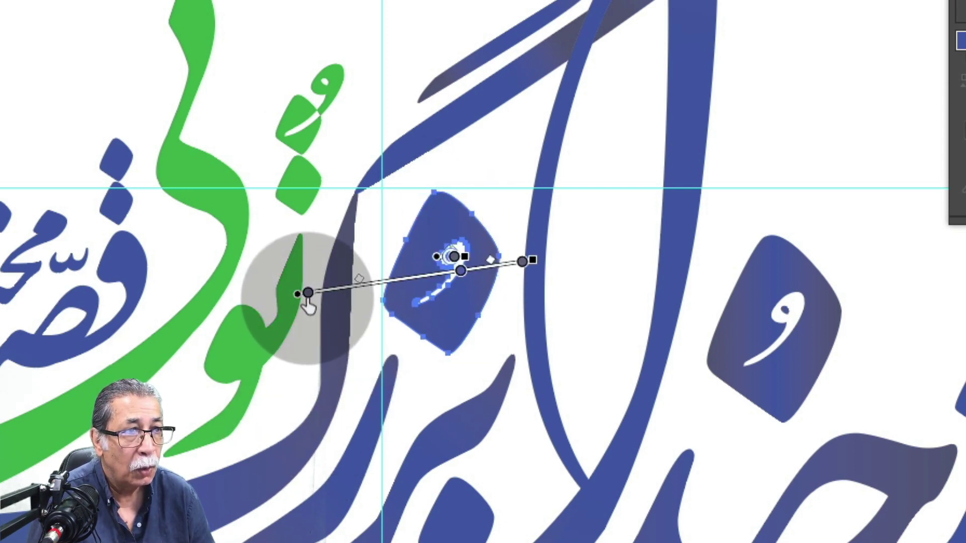
drag(308, 294, 306, 365)
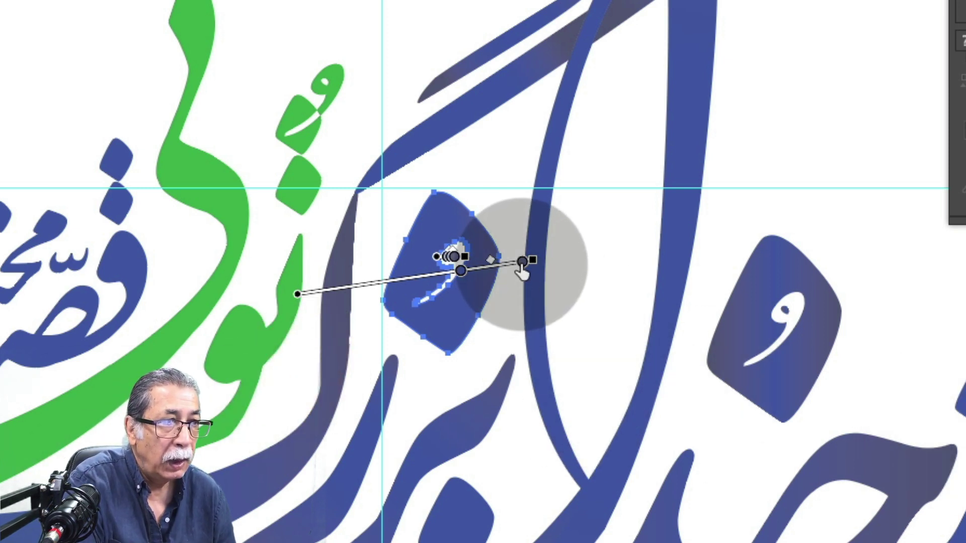
drag(521, 263, 517, 263)
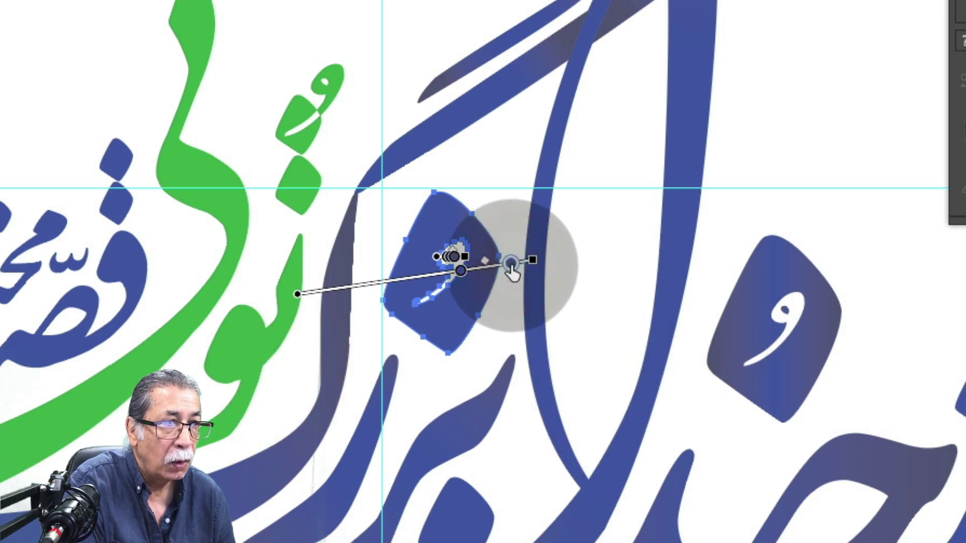
click(511, 265)
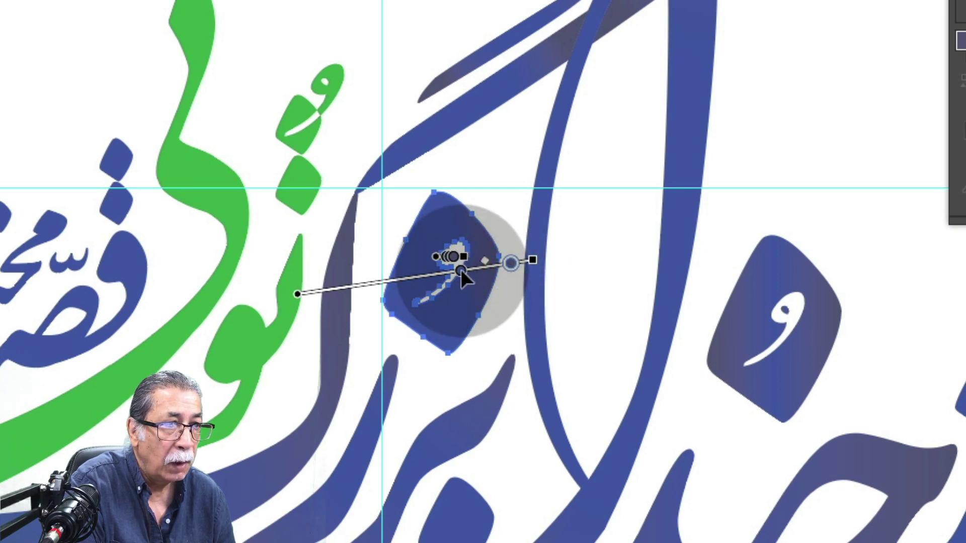
Step: Shift the blue middle gradient stop of the large dot above the word بزرگ slightly leftward and deselect the dot
click(432, 276)
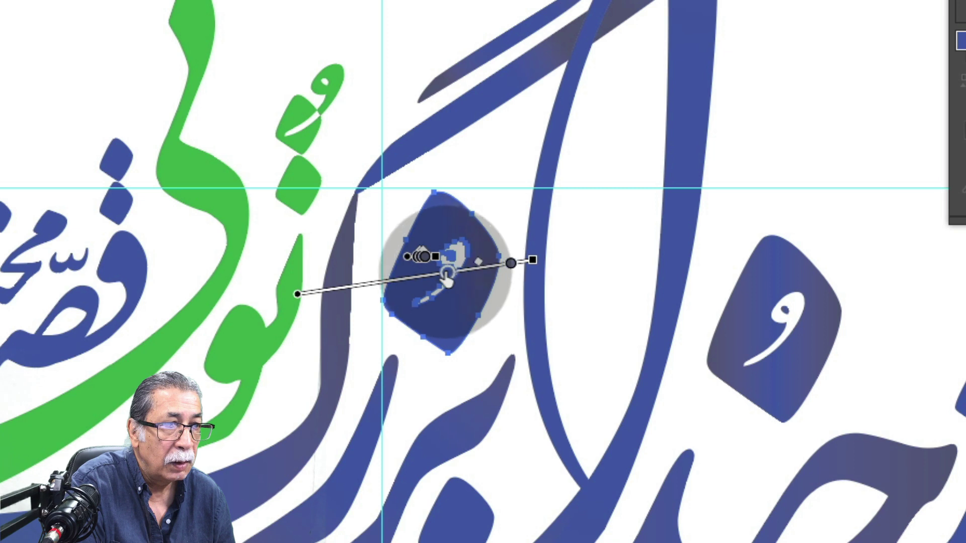
click(442, 275)
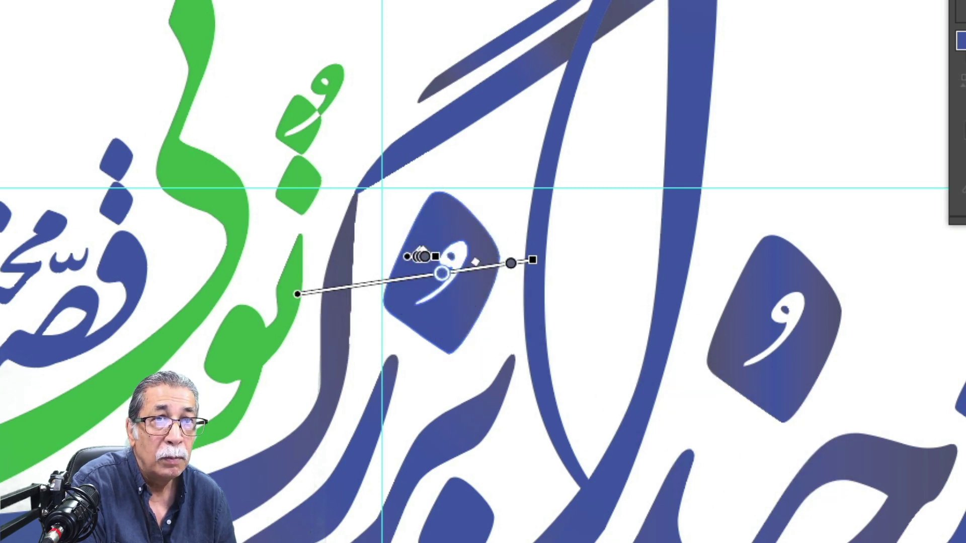
key(v)
click(828, 86)
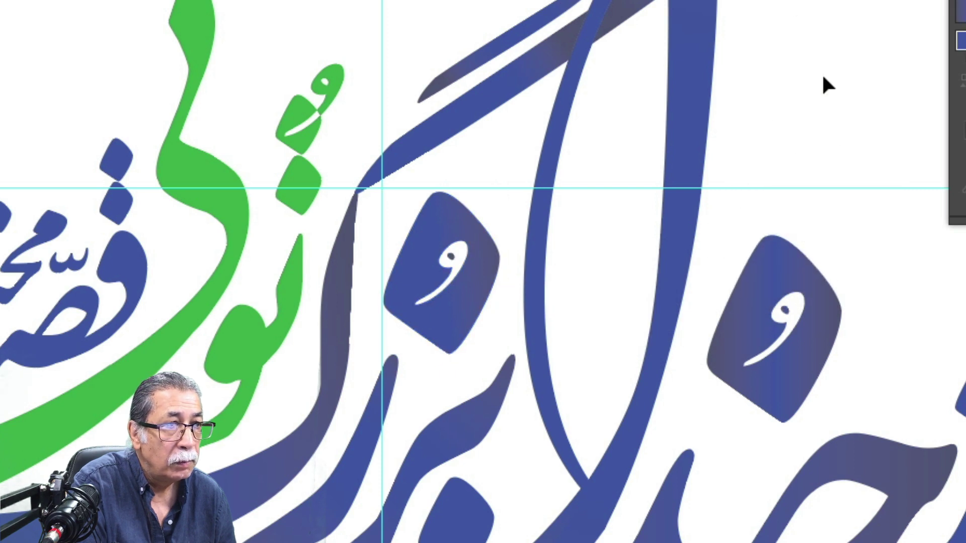
Step: Stretch the short inner gradient across the dot above بزرگ, move it slightly left, and remove its dark end stop on the right
click(463, 317)
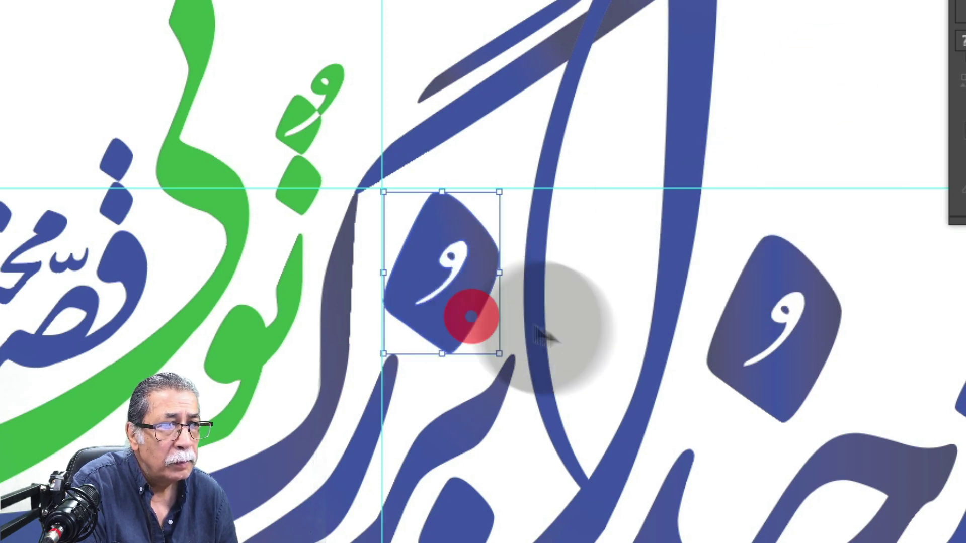
key(g)
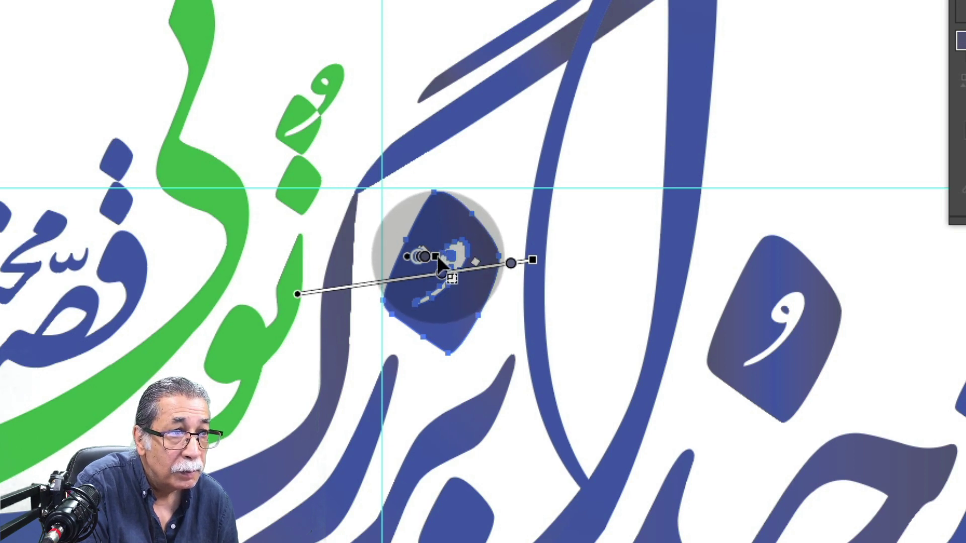
mouse_move(436, 259)
mouse_down()
mouse_move(509, 205)
mouse_move(564, 216)
mouse_up()
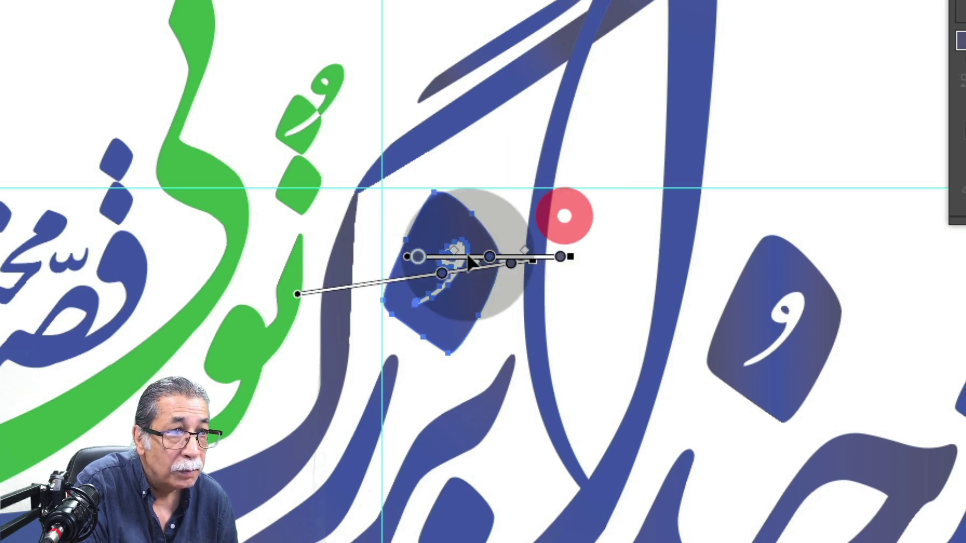
drag(468, 257, 456, 187)
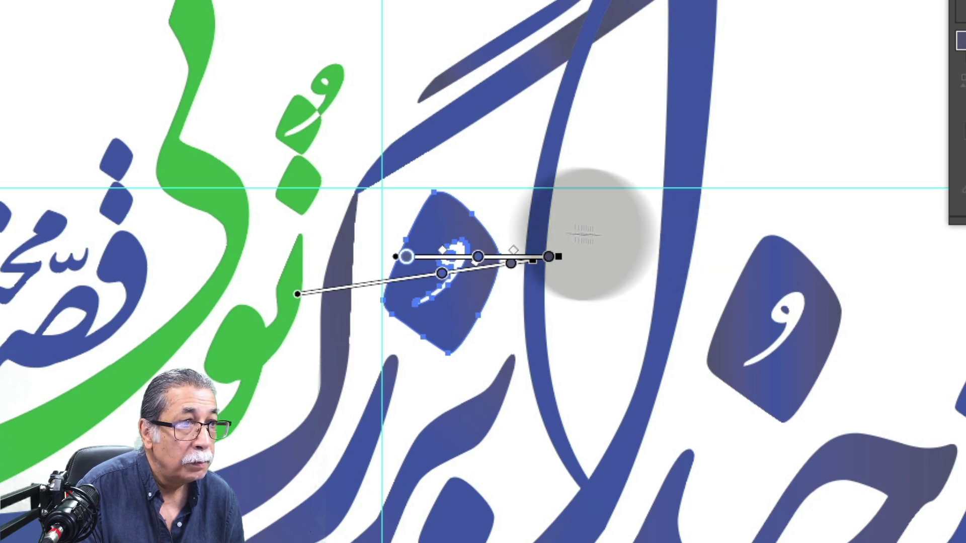
click(405, 258)
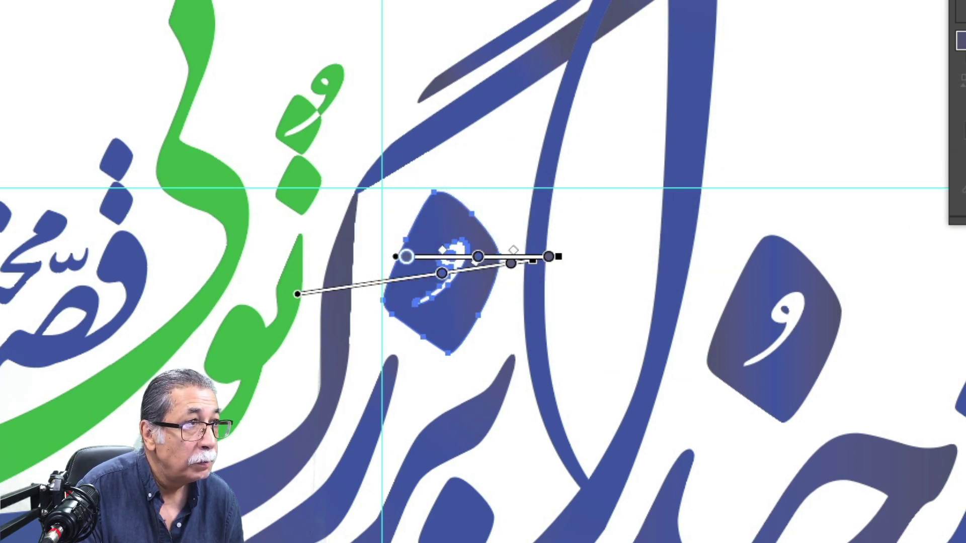
click(479, 258)
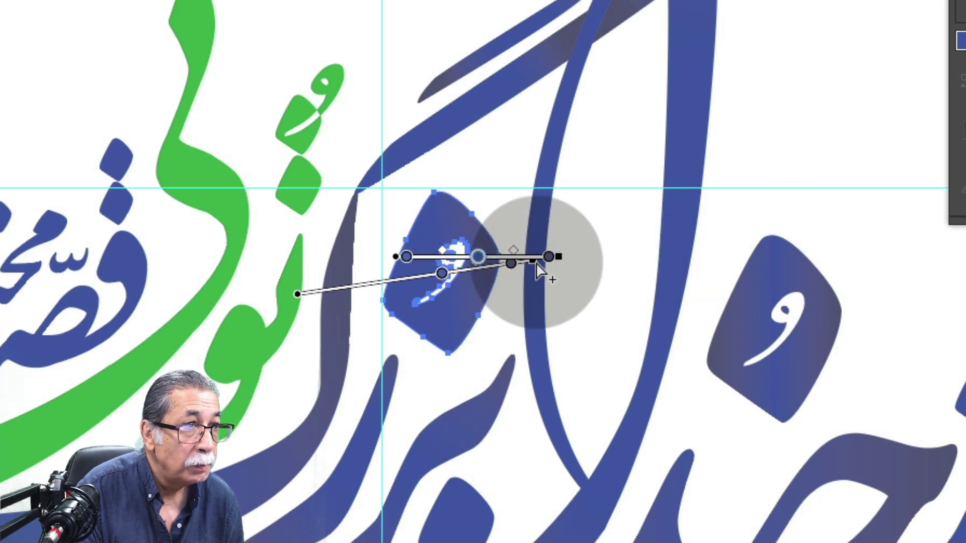
click(564, 291)
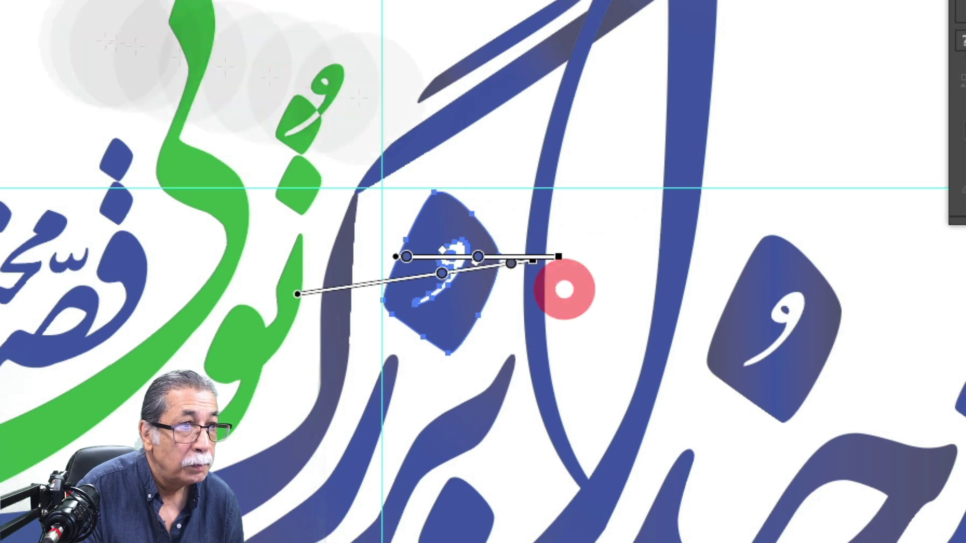
key(v)
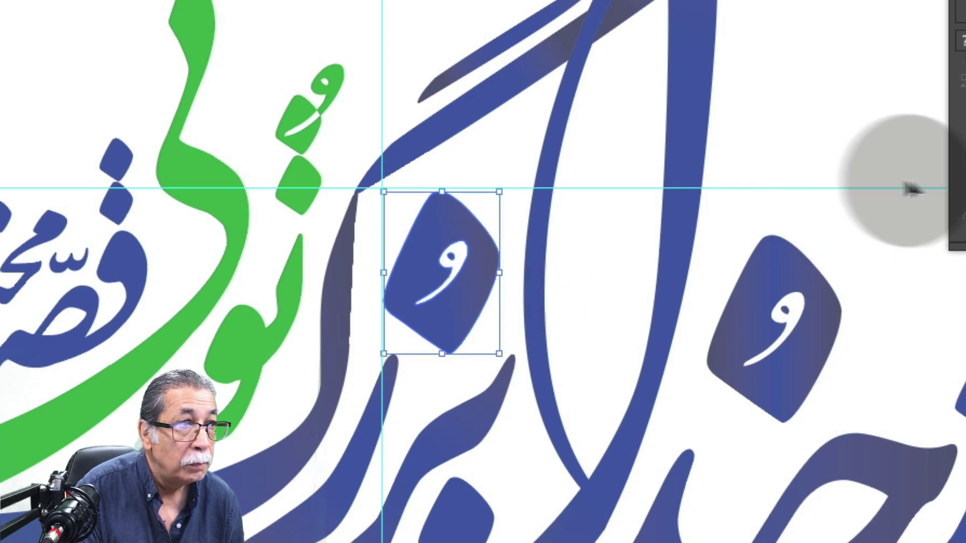
click(830, 91)
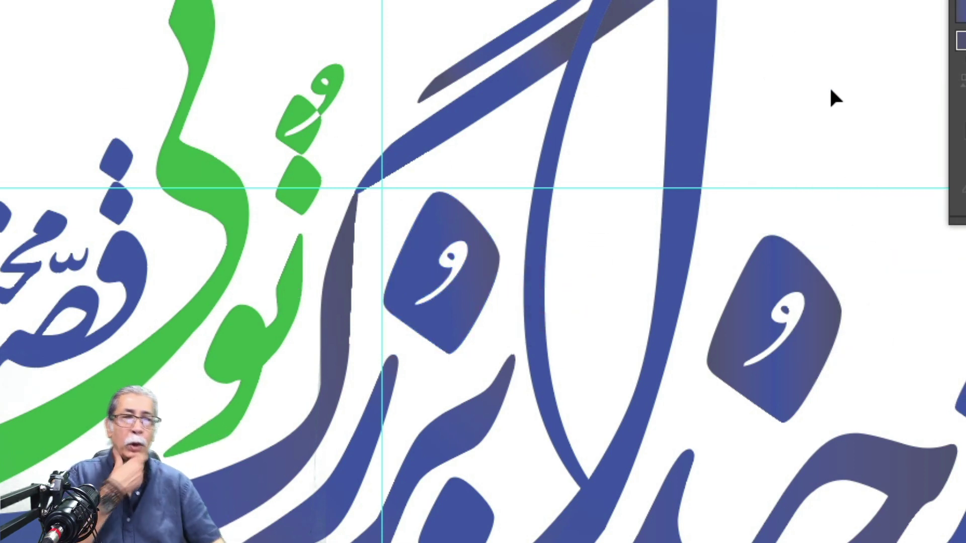
click(829, 89)
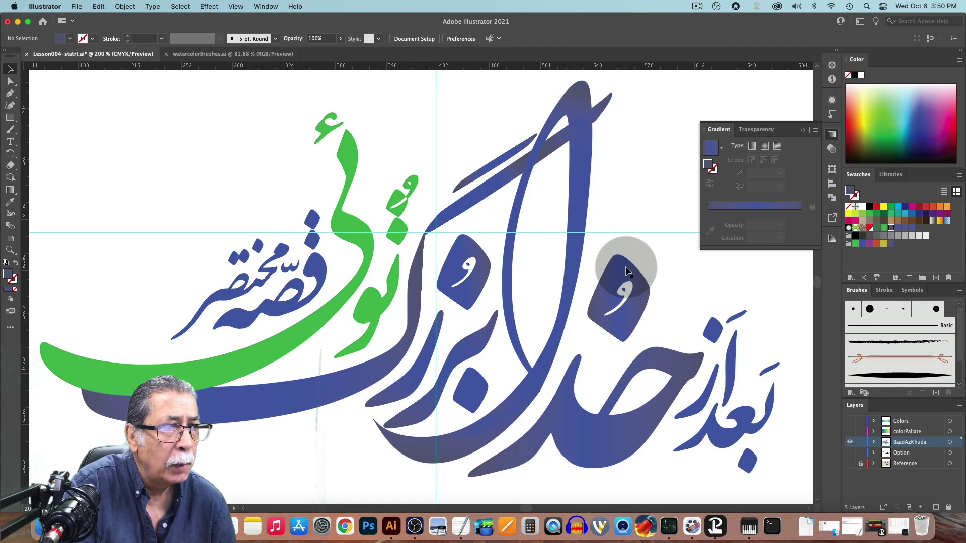
Step: On the large dot above خدا, remove the gradient's dark left stop and shift the blue middle stop to the right
click(790, 262)
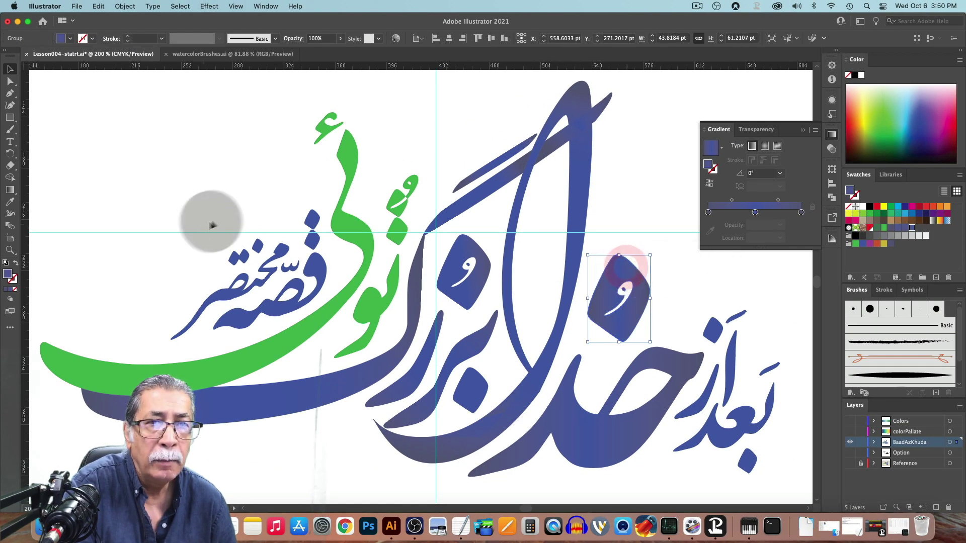
click(10, 191)
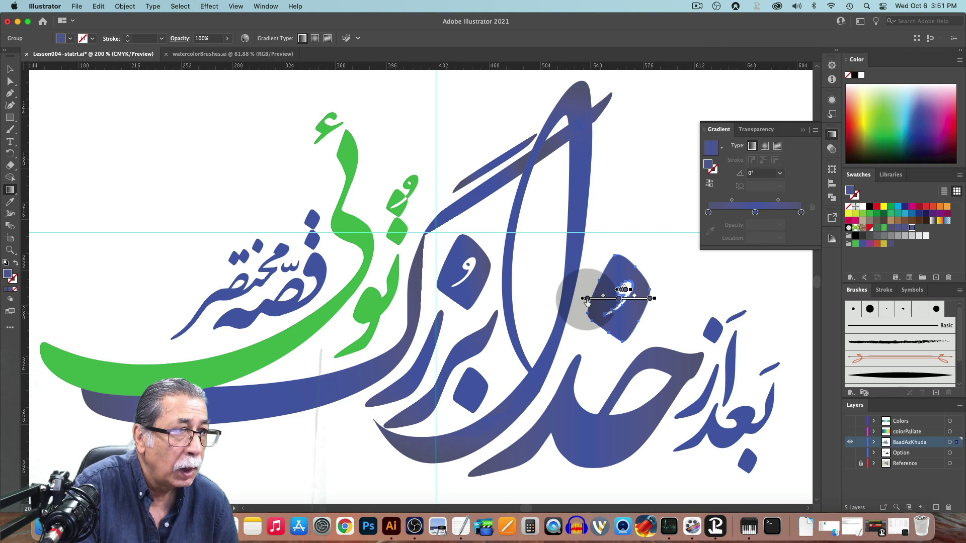
click(560, 322)
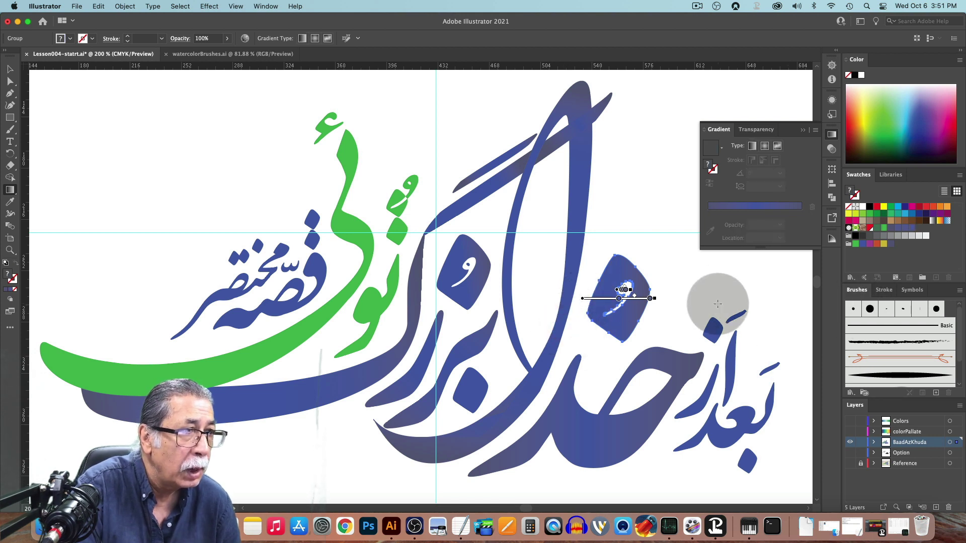
drag(620, 299, 631, 300)
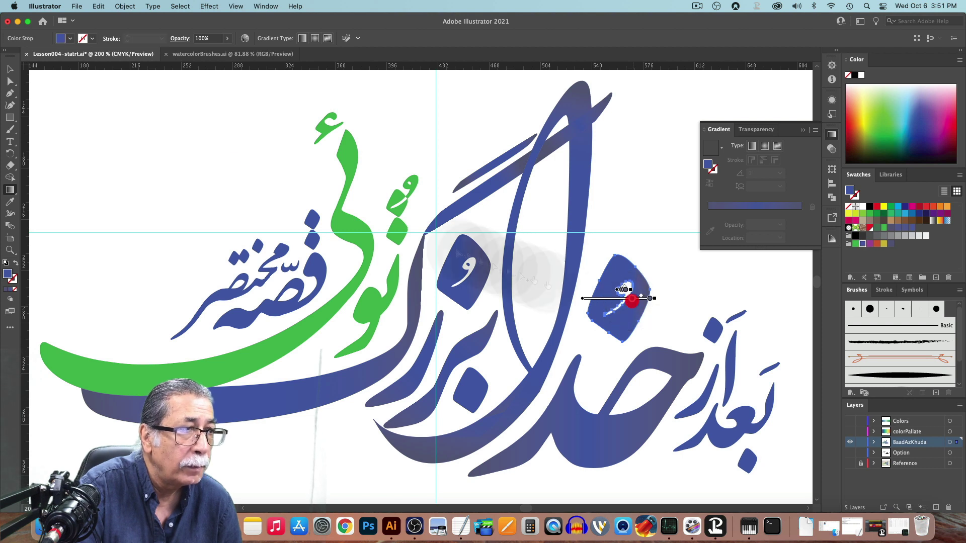
click(10, 69)
click(110, 142)
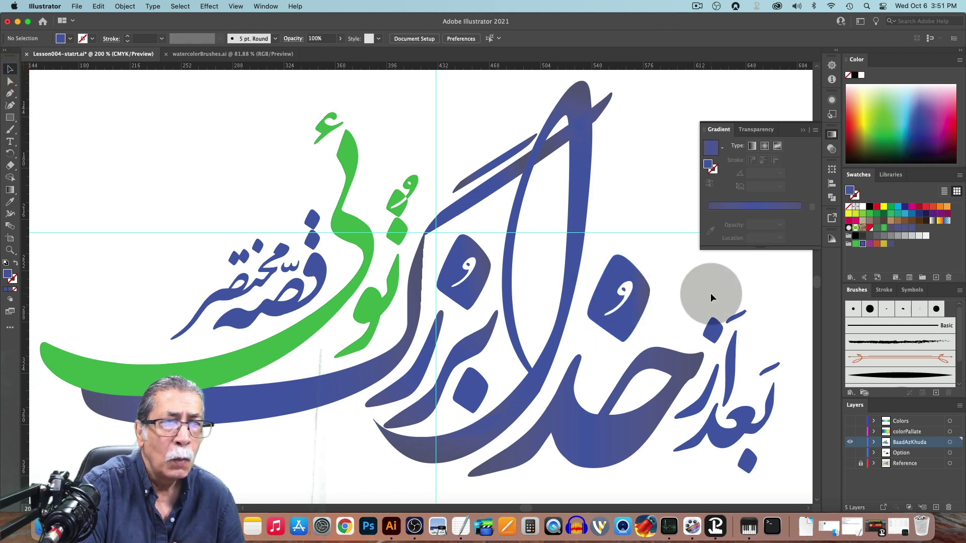
Step: Select the grouped strokes of the large گ and activate the Gradient tool to edit their linear gradients
scroll(710, 296, up, 2)
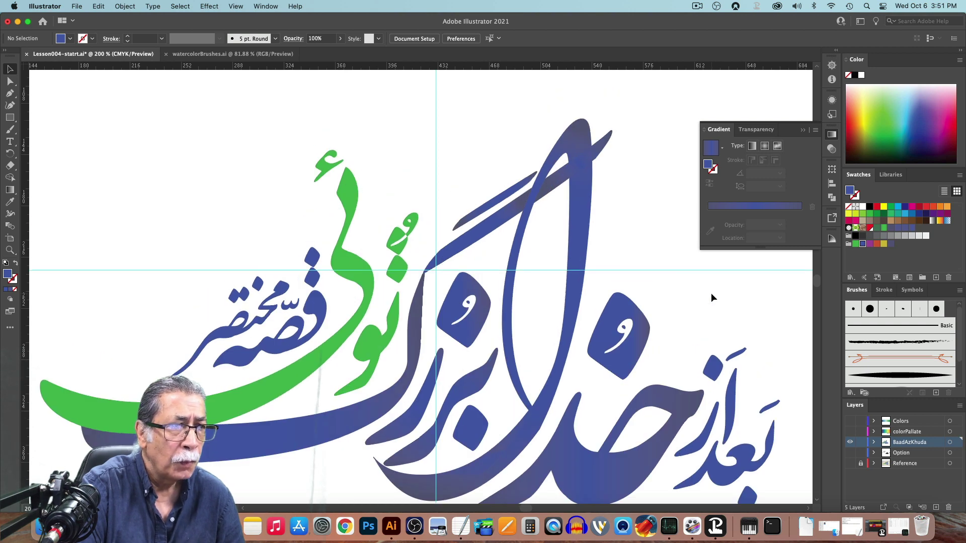
scroll(711, 297, down, 1)
scroll(711, 296, up, 1)
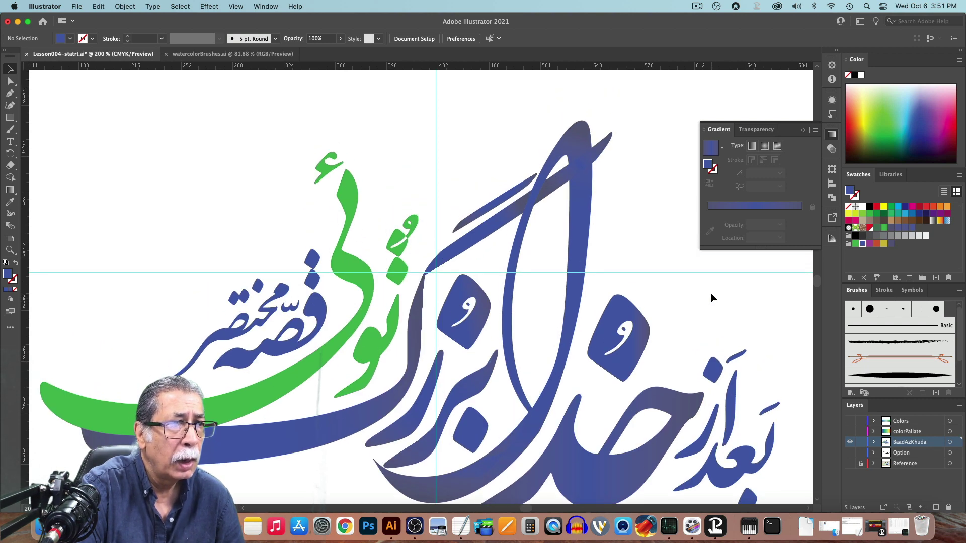
scroll(711, 294, up, 1)
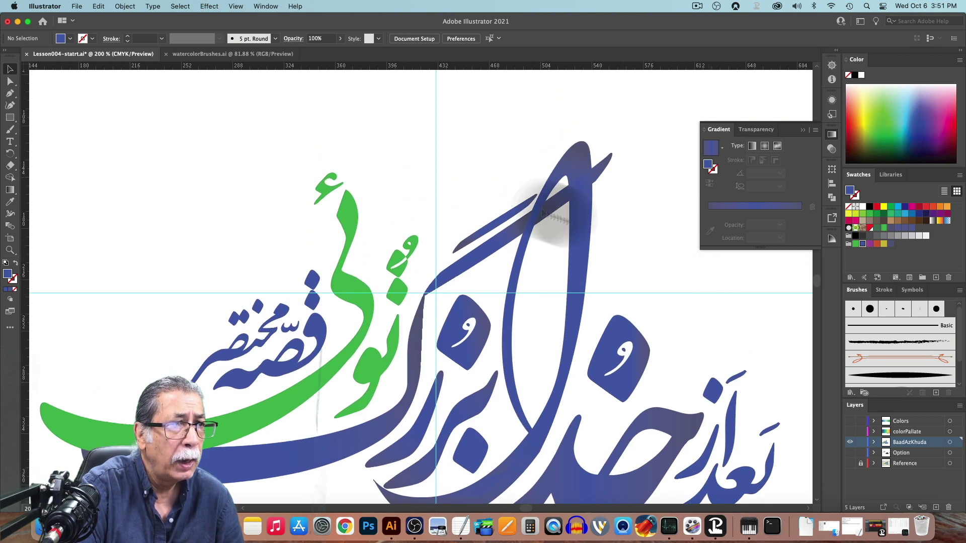
click(491, 247)
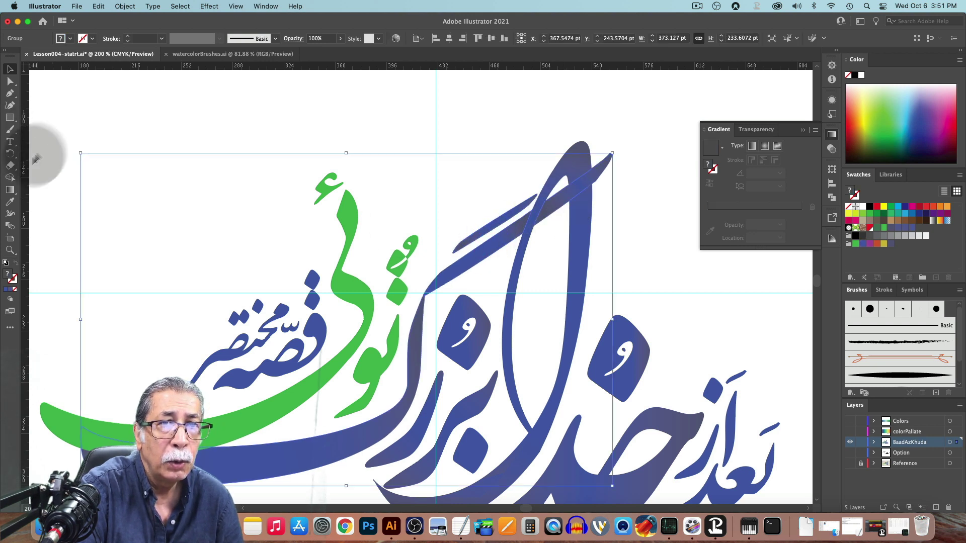
click(9, 189)
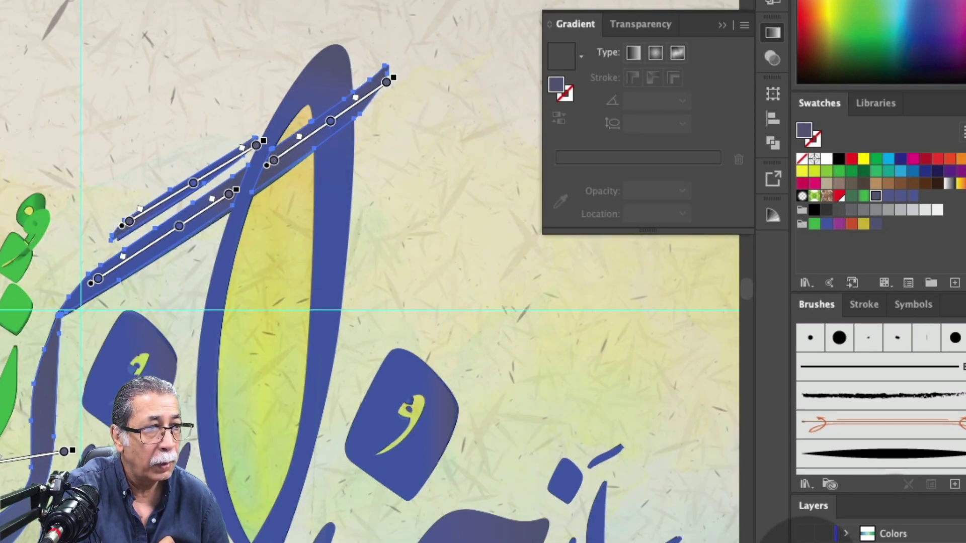
key(ctrl+shift+a)
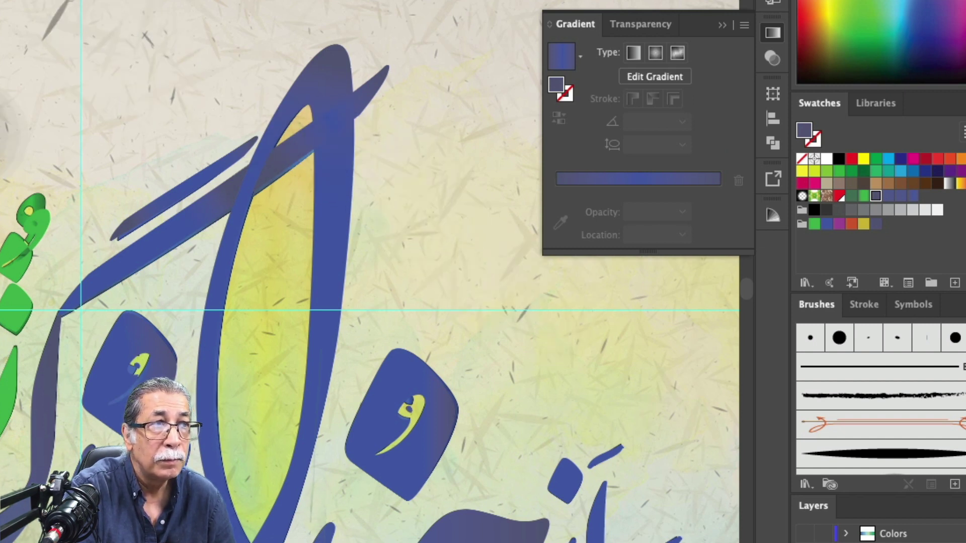
click(302, 148)
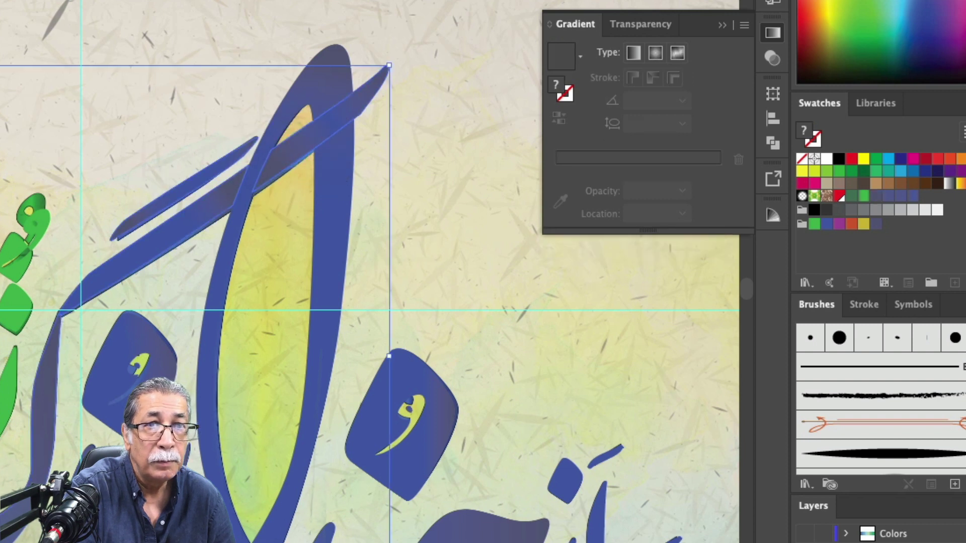
key(g)
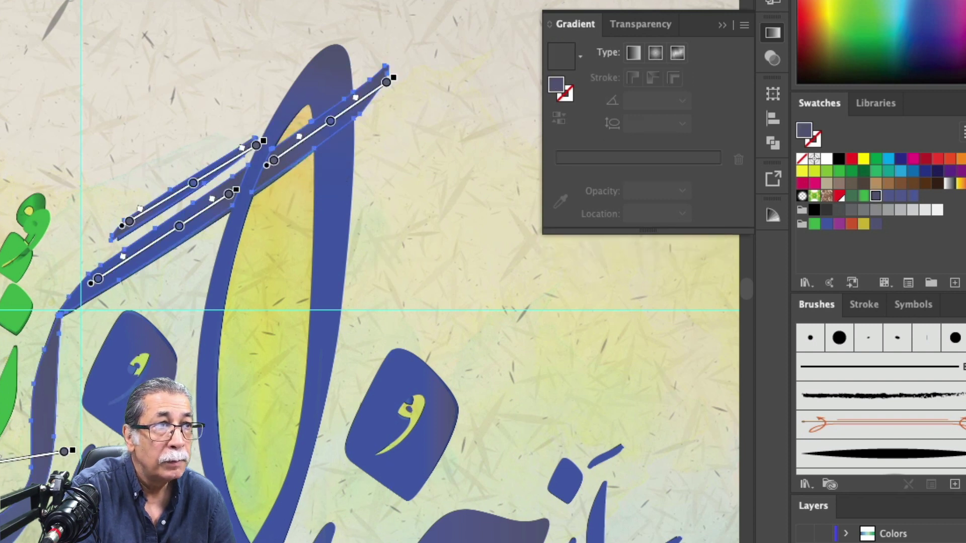
click(913, 173)
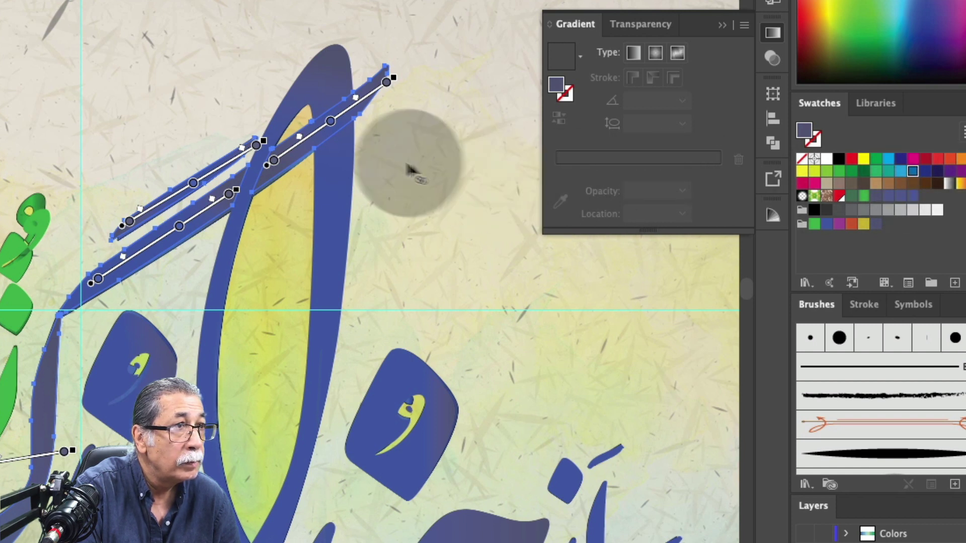
click(331, 125)
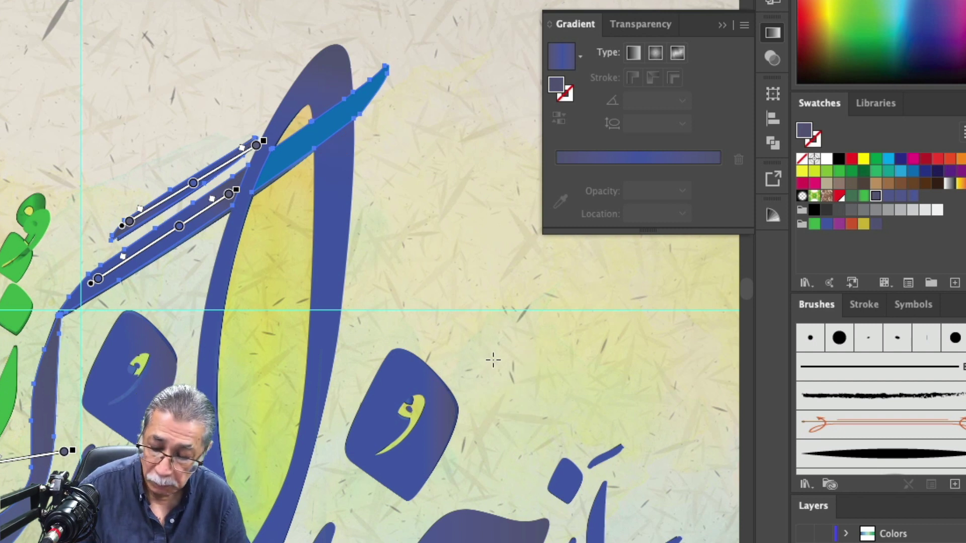
key(super+z)
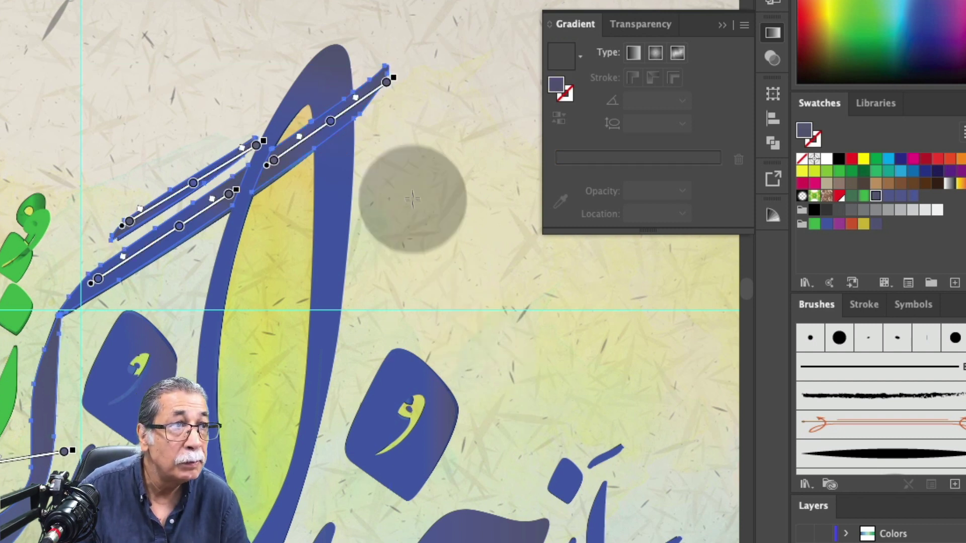
Step: Recolour the middle gradient stop of the گ's upper crossing stroke, trying light blue and choosing the C=85 M=50 Y=0 blue swatch
click(329, 123)
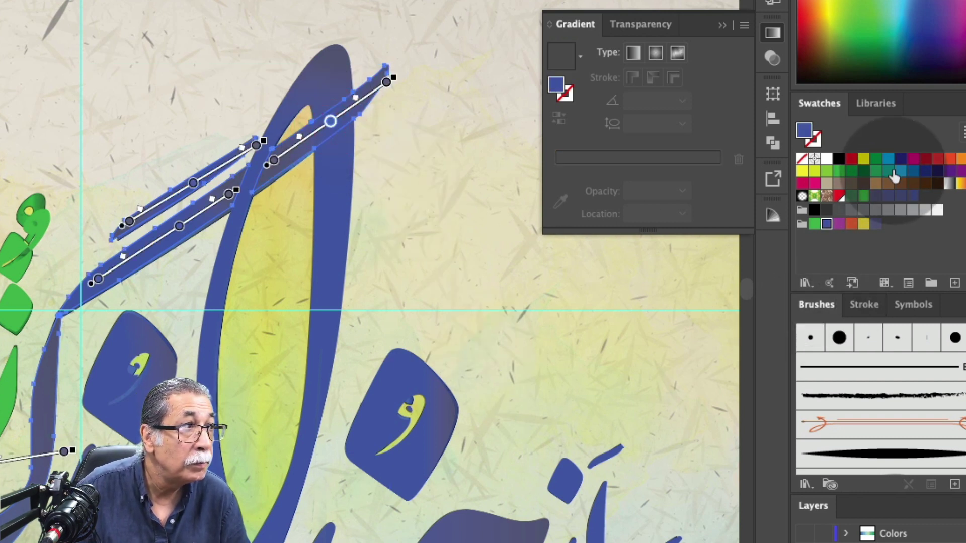
click(900, 172)
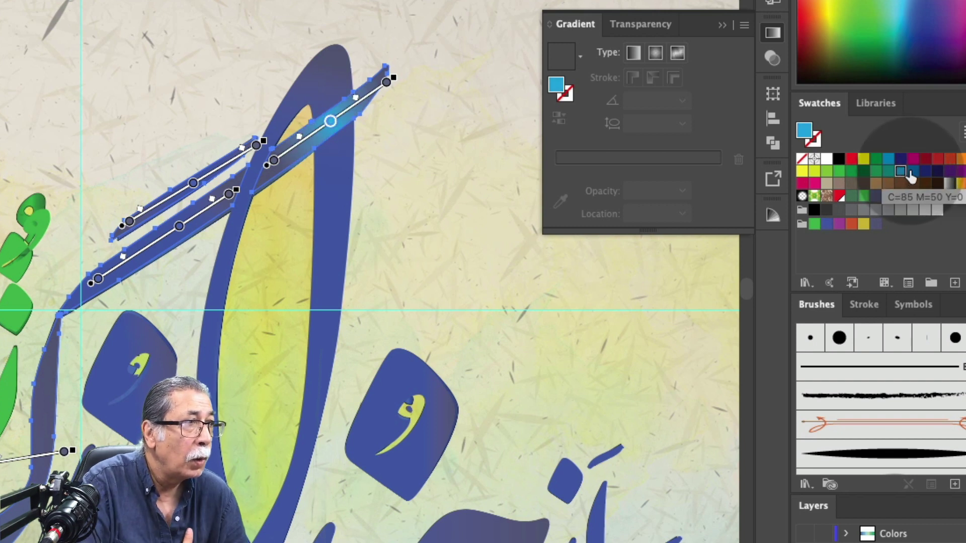
click(913, 173)
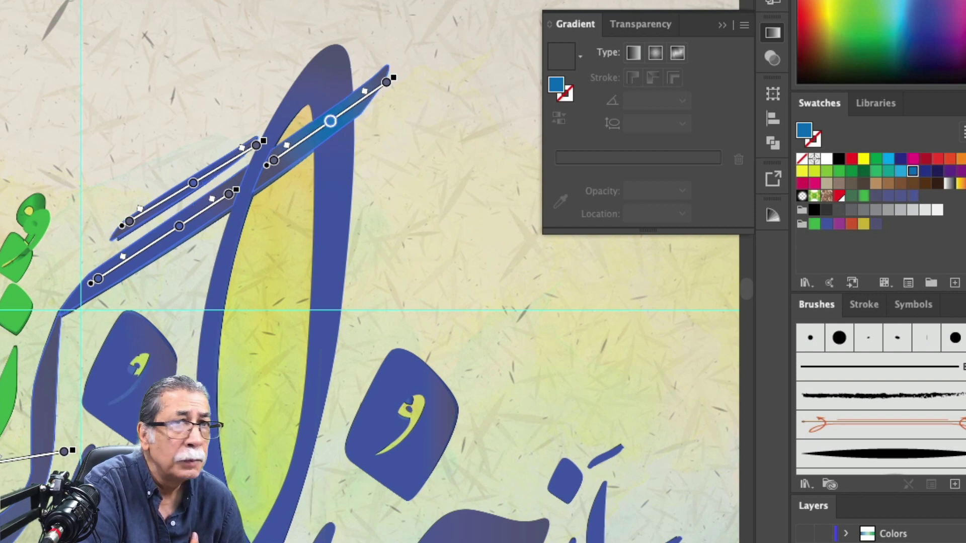
Step: Show the Color Guide, recolour the selected stop with the custom palette's violet-blue swatch, and pick that blue in the harmony colours
click(773, 216)
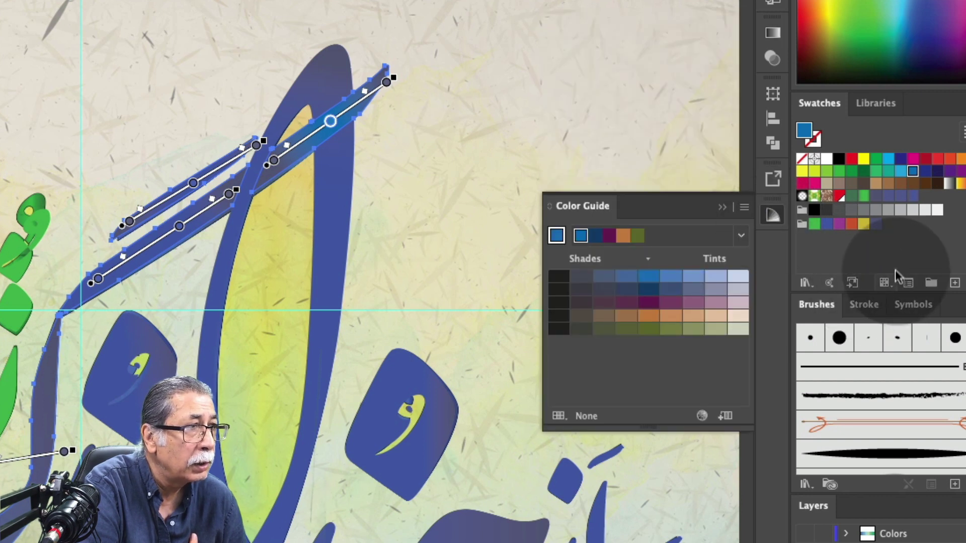
click(827, 225)
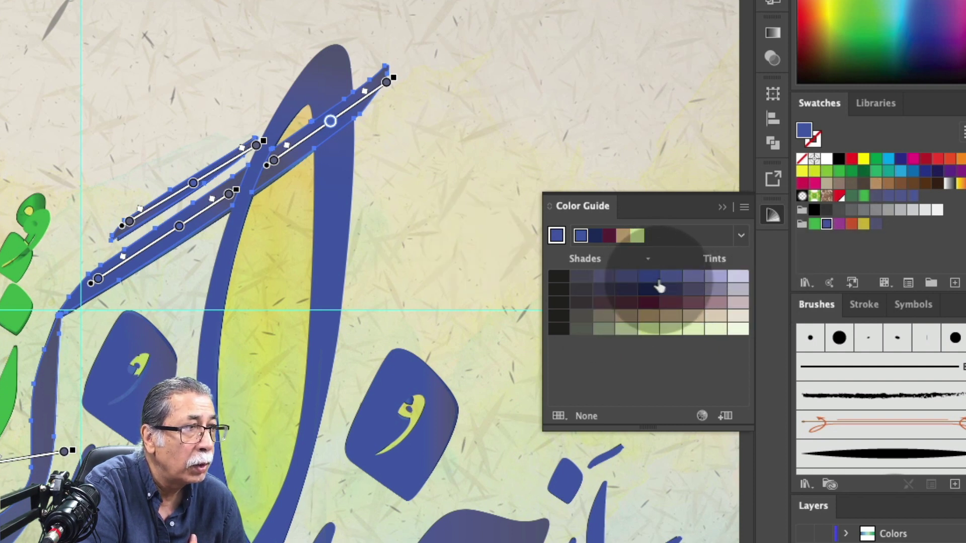
click(582, 243)
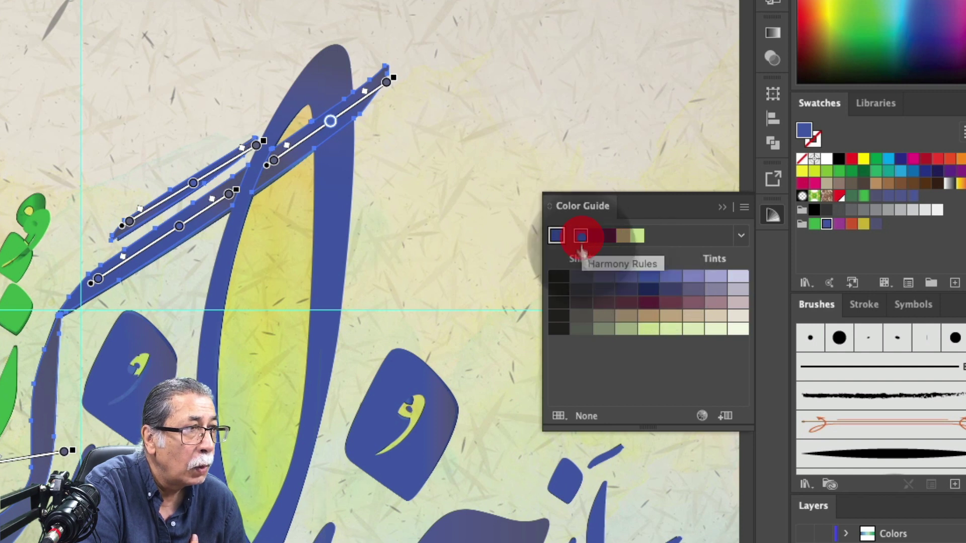
Step: Try a lighter tint and the base violet-blue from the Color Guide on the middle stop of the گ's upper crossing stroke
click(672, 276)
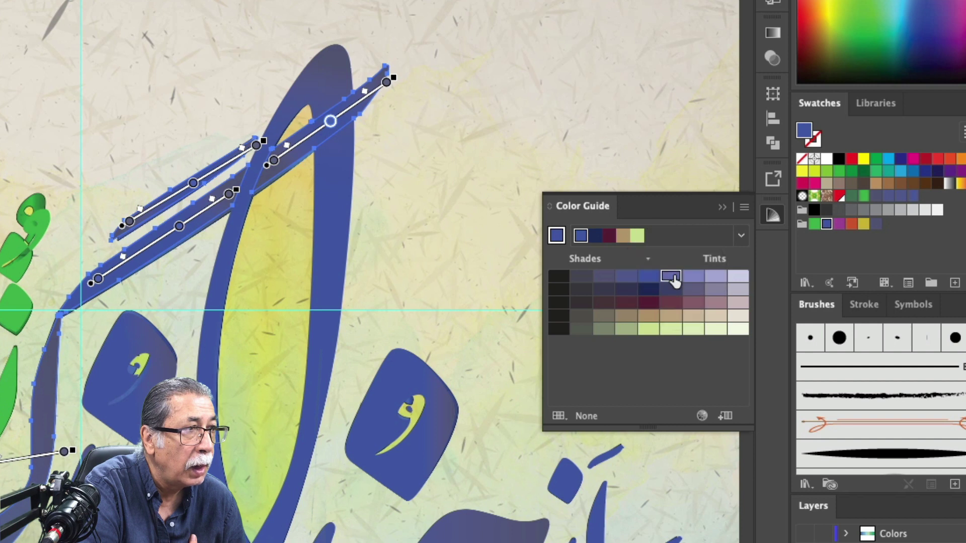
click(330, 123)
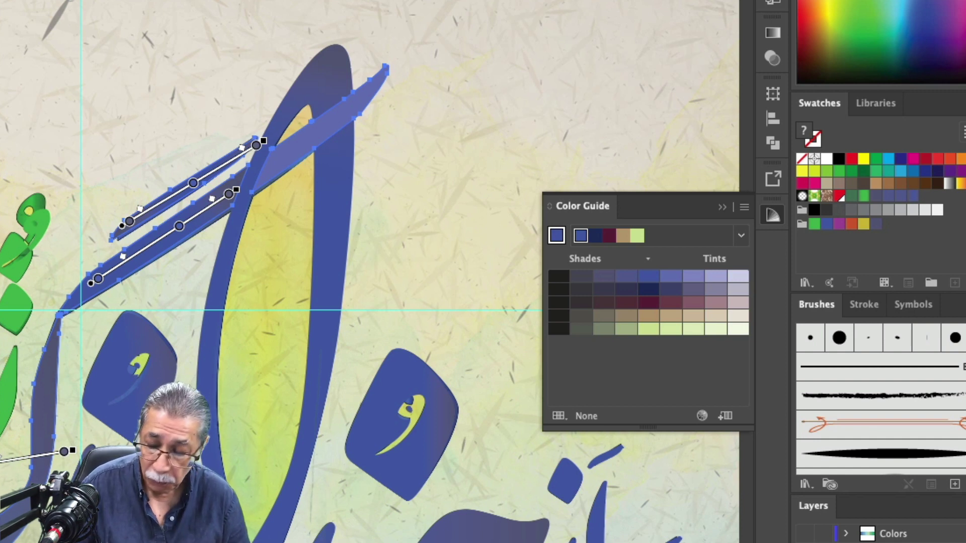
key(super+z)
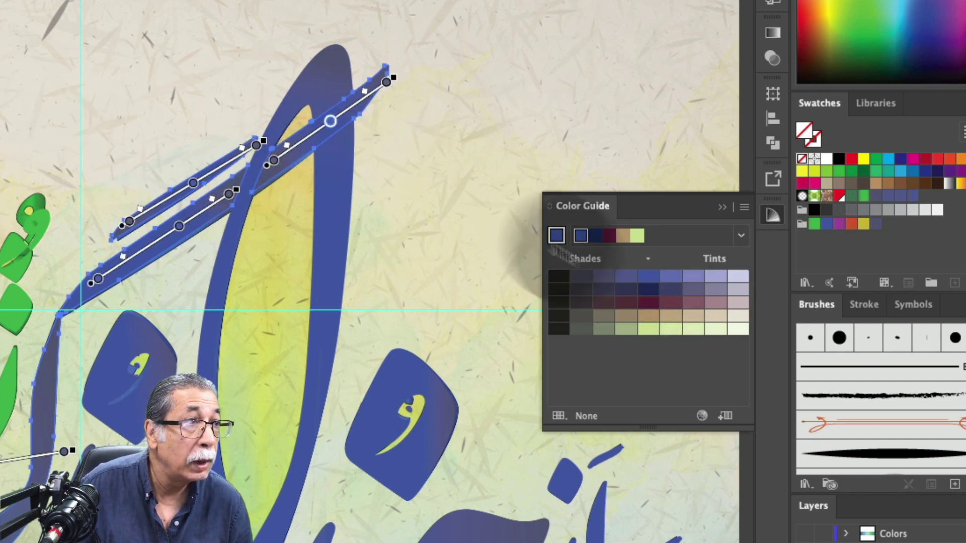
click(647, 280)
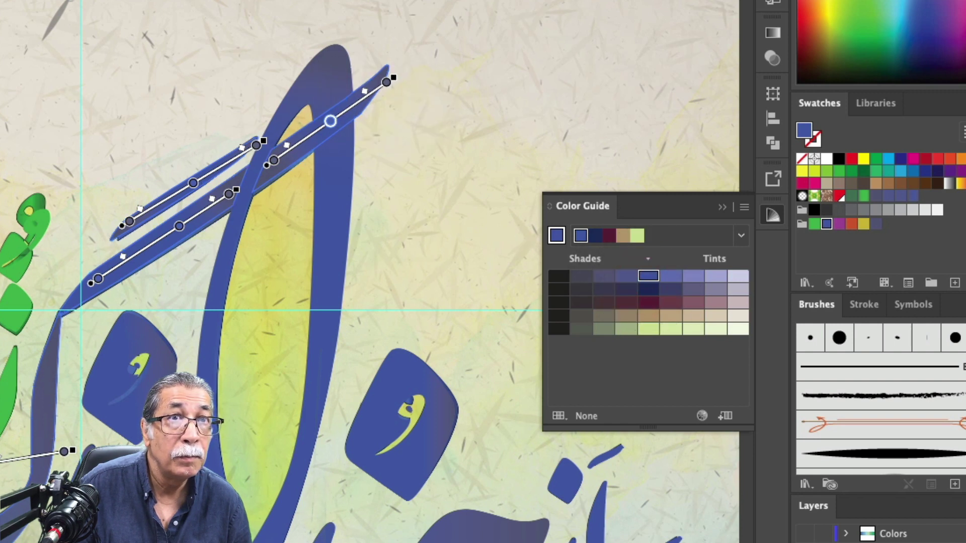
click(551, 50)
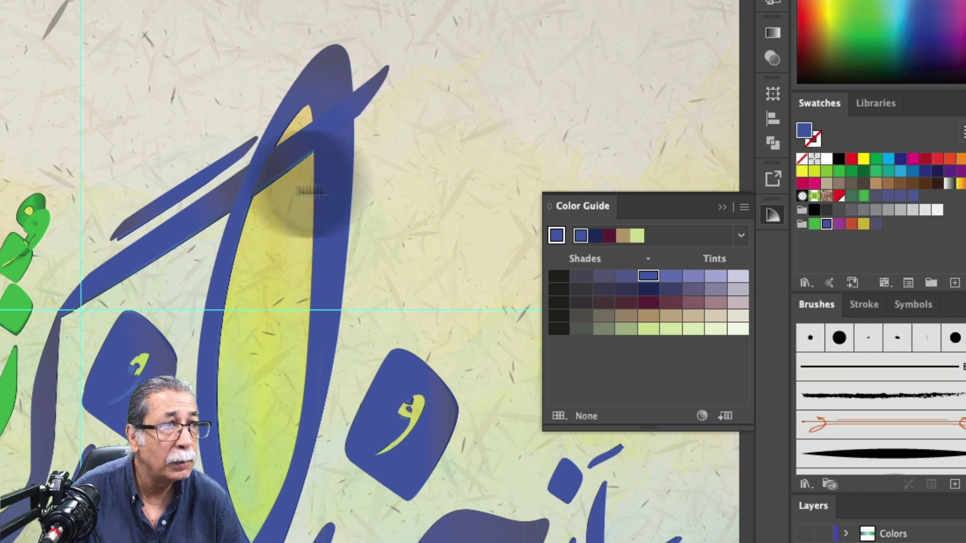
Step: Recolour the middle gradient stop of the گ's upper crossing stroke with the medium-blue default swatch and deselect the lettering
click(299, 151)
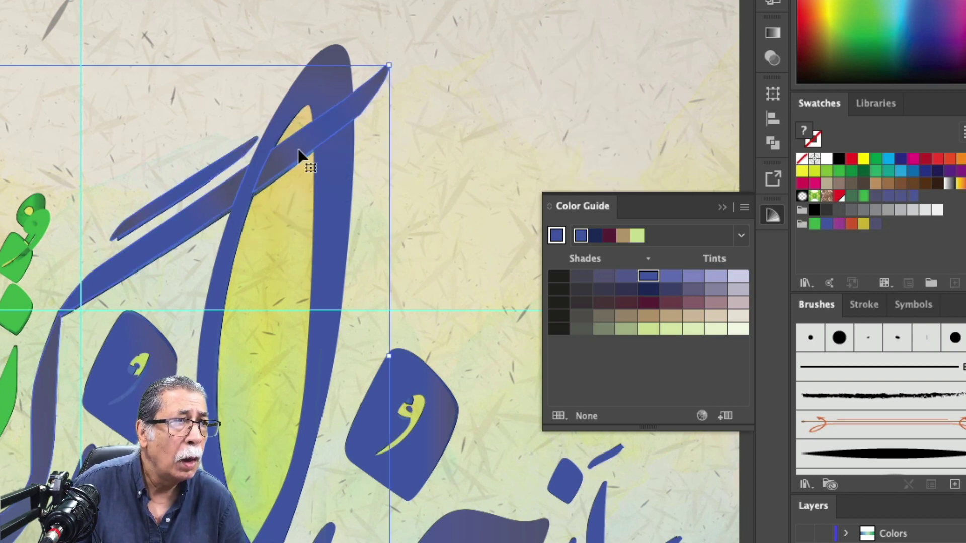
key(g)
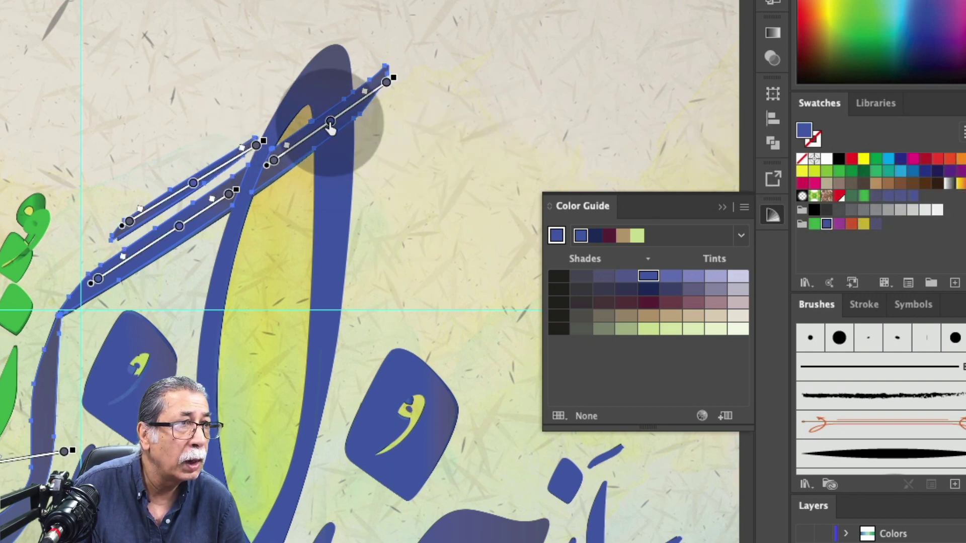
click(330, 123)
click(912, 172)
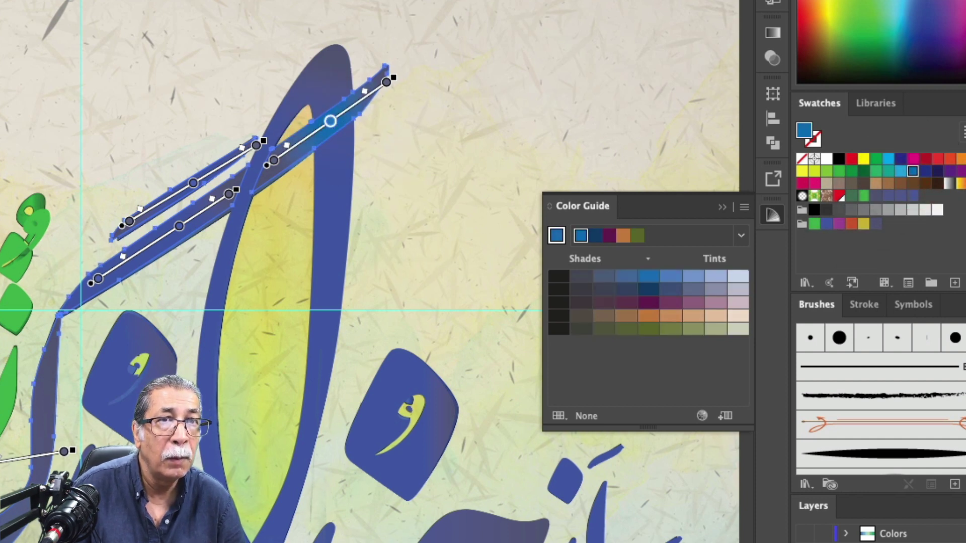
key(v)
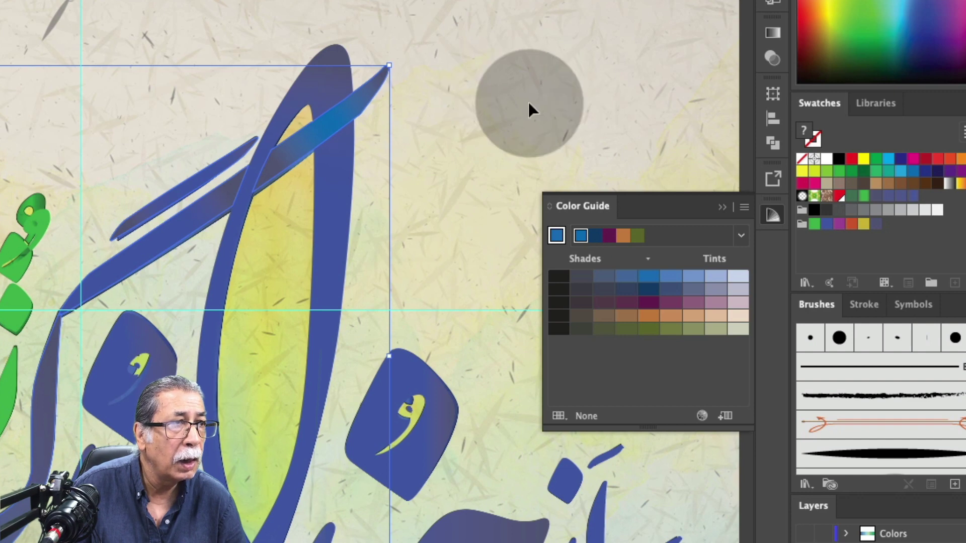
click(529, 104)
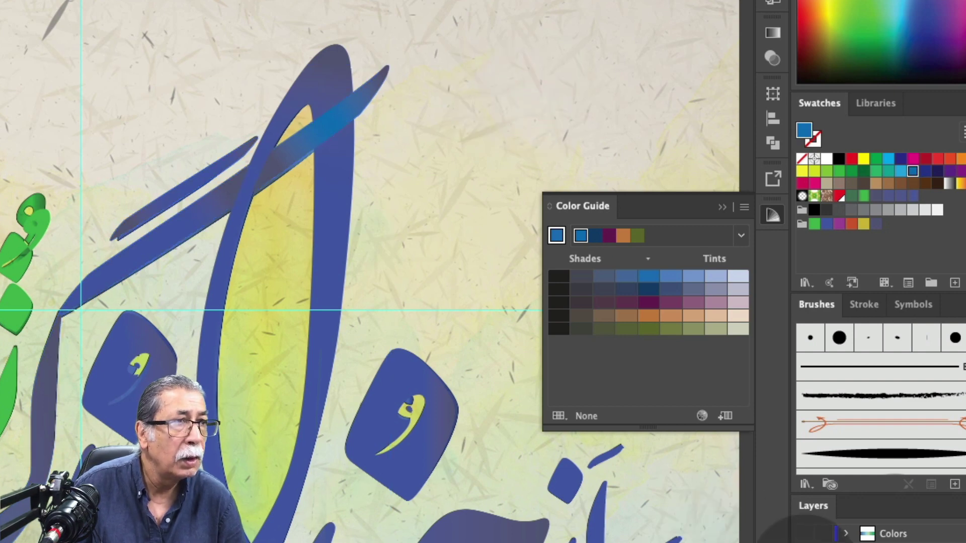
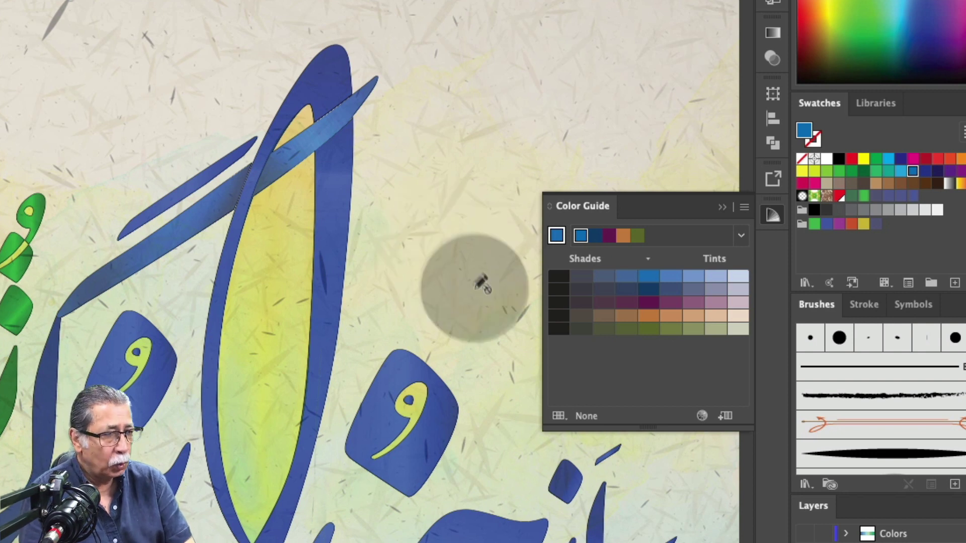
Step: Return to the working artwork and recolour the middle gradient stop of the گ's lower slanted stroke with the same medium-blue swatch
click(803, 542)
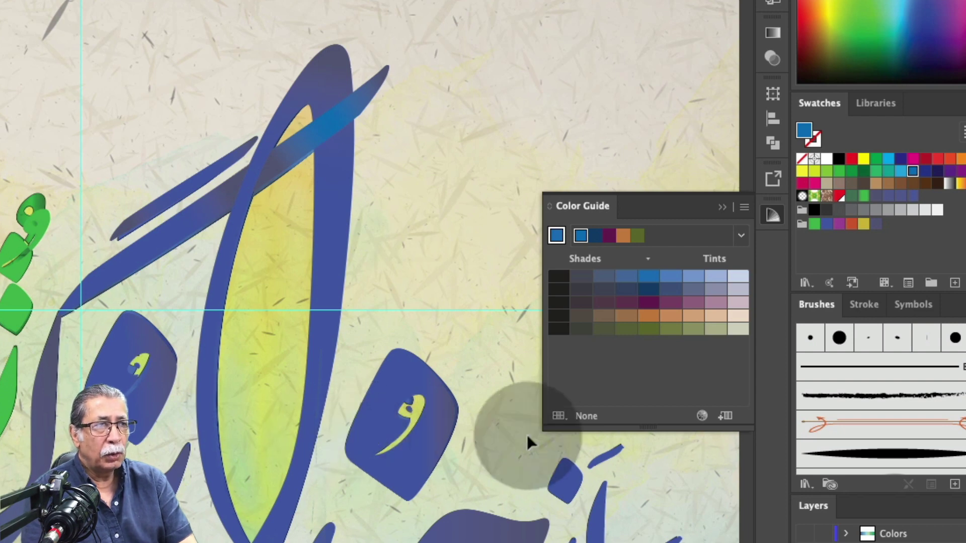
scroll(428, 276, down, 2)
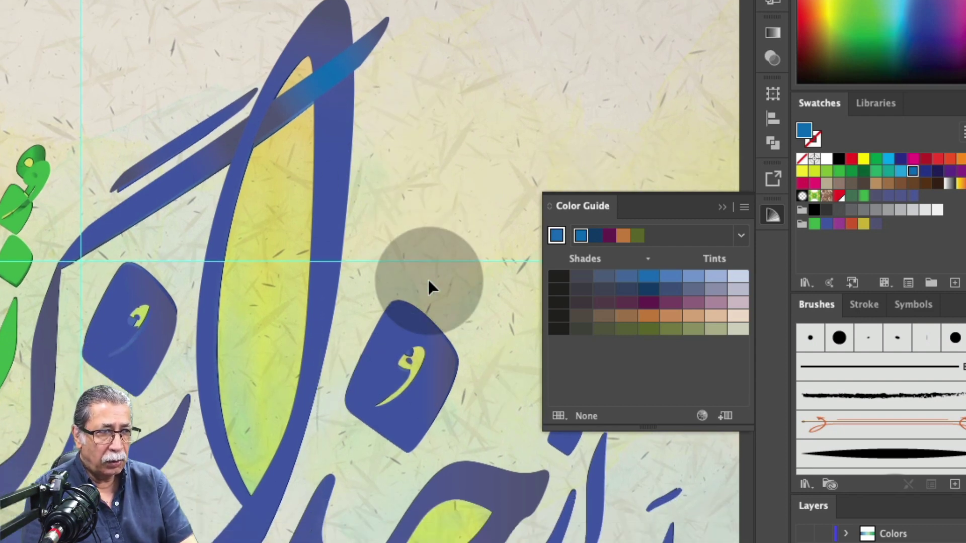
click(151, 191)
click(152, 191)
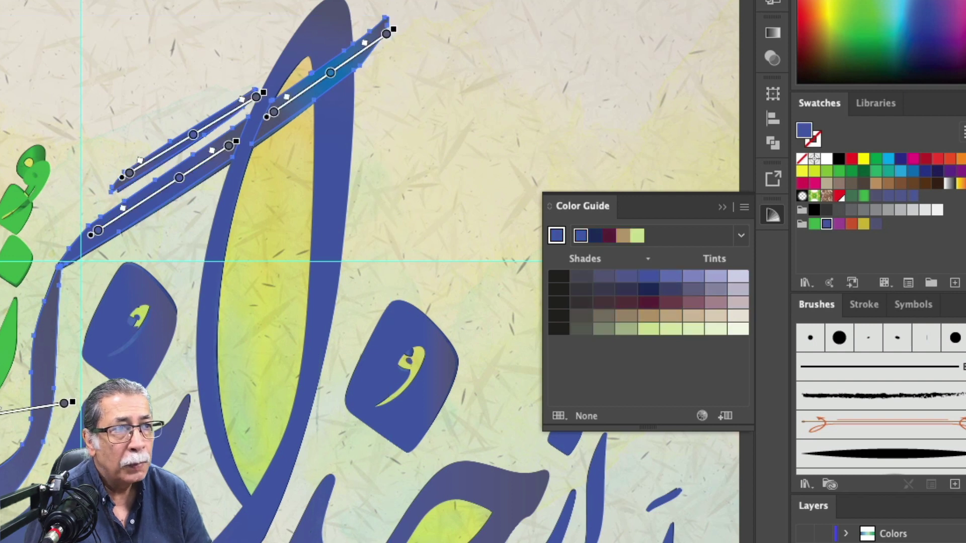
click(179, 179)
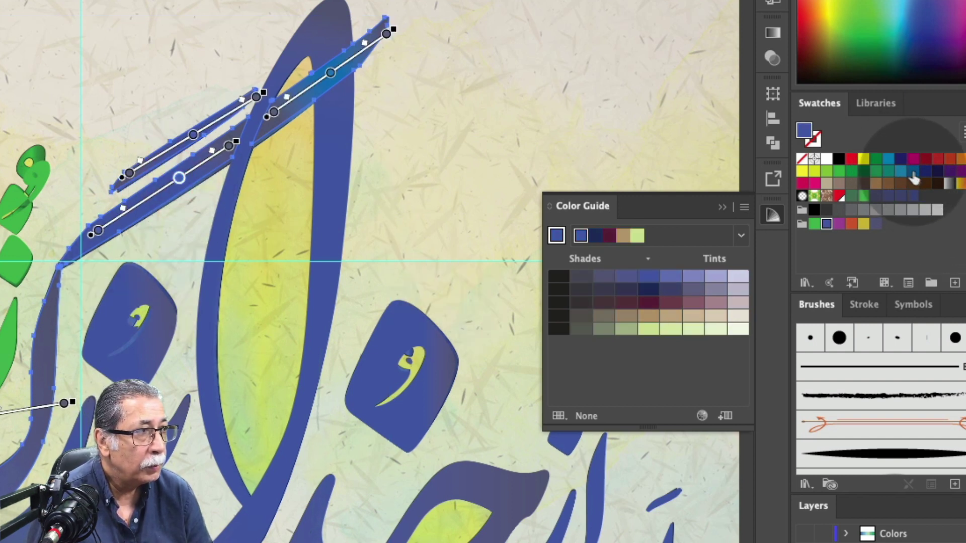
click(913, 171)
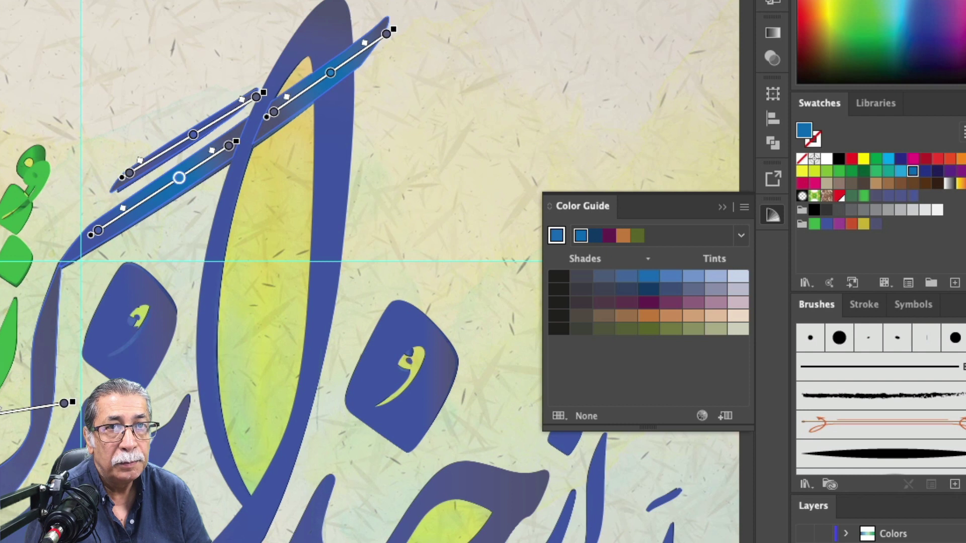
key(v)
click(489, 78)
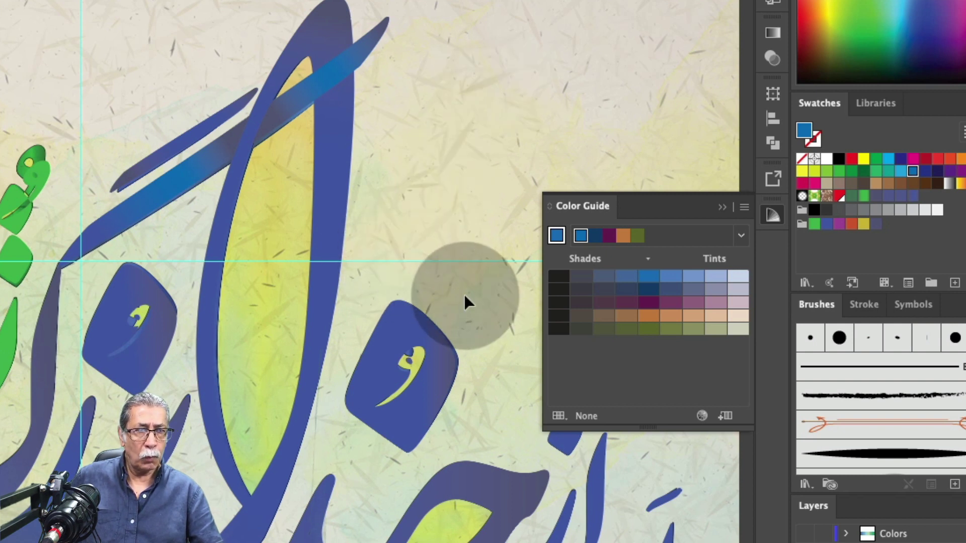
Step: Hide the textured background artwork and apply the saved violet-blue gradient swatch to the solid blue letters of بعد از
scroll(463, 294, down, 1)
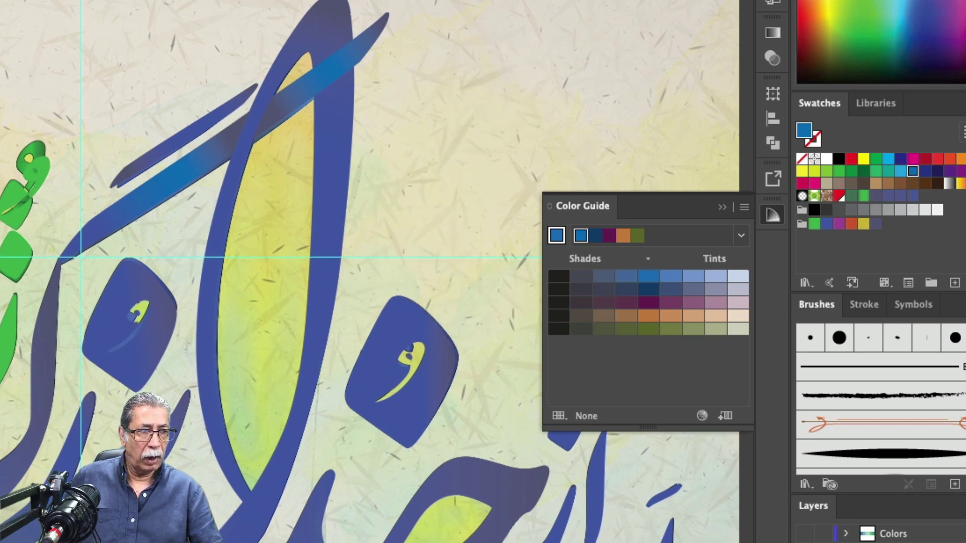
click(805, 542)
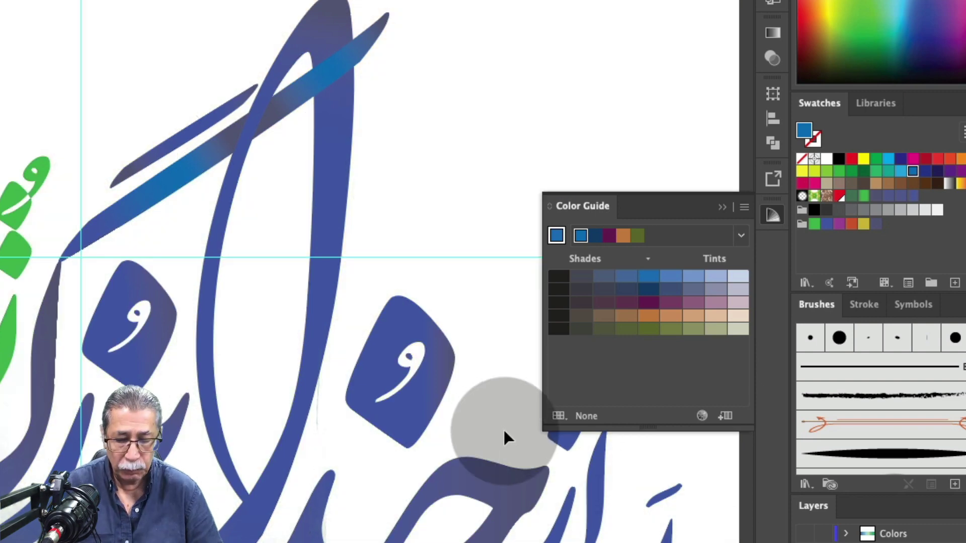
scroll(431, 410, down, 5)
scroll(431, 409, right, 7)
click(276, 265)
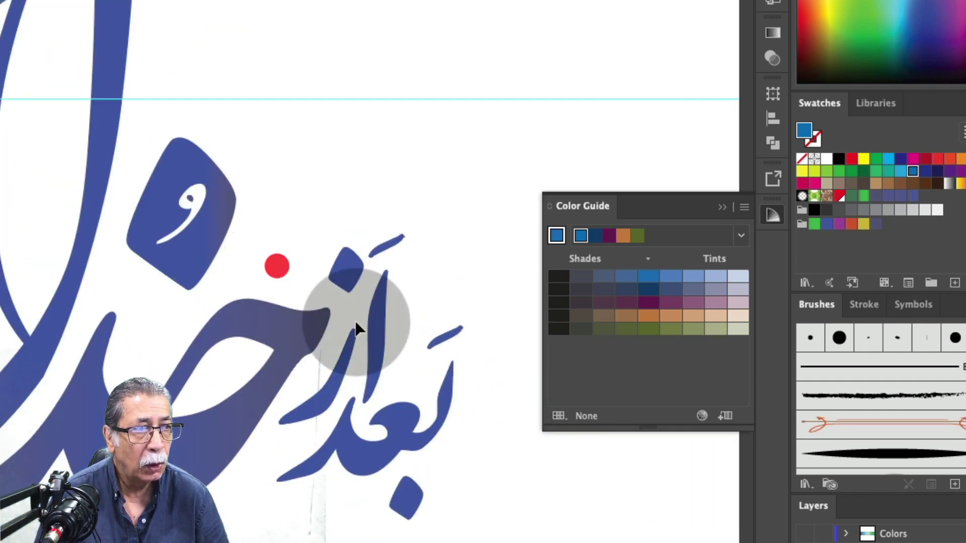
click(381, 331)
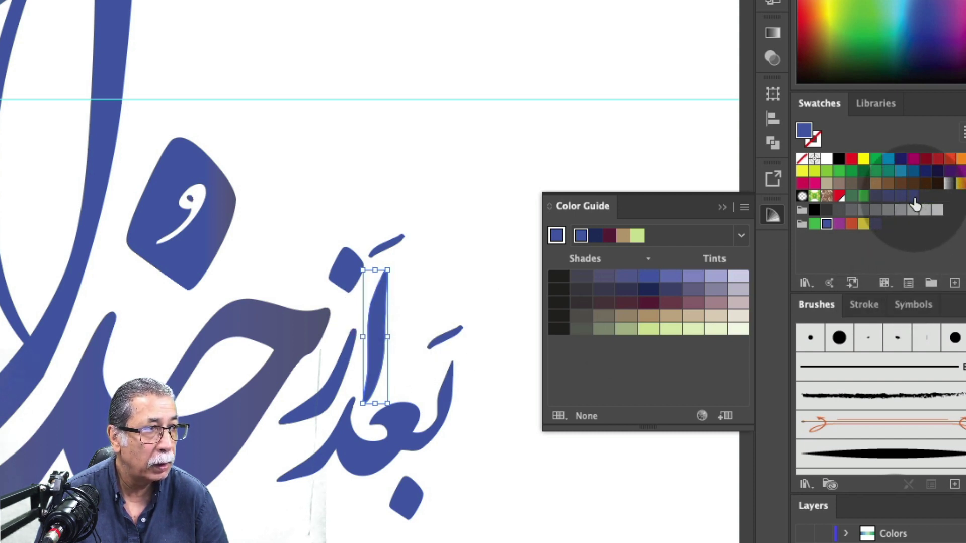
click(329, 407)
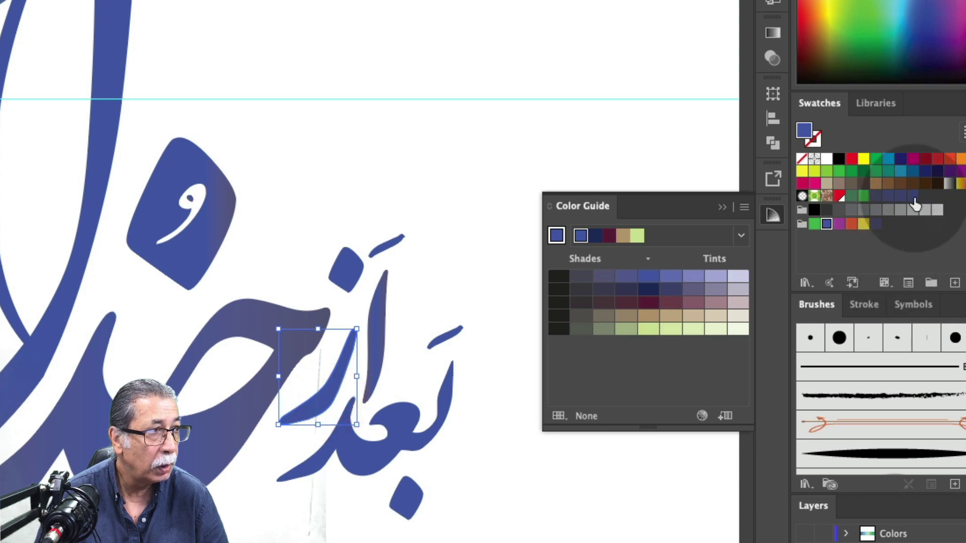
click(369, 452)
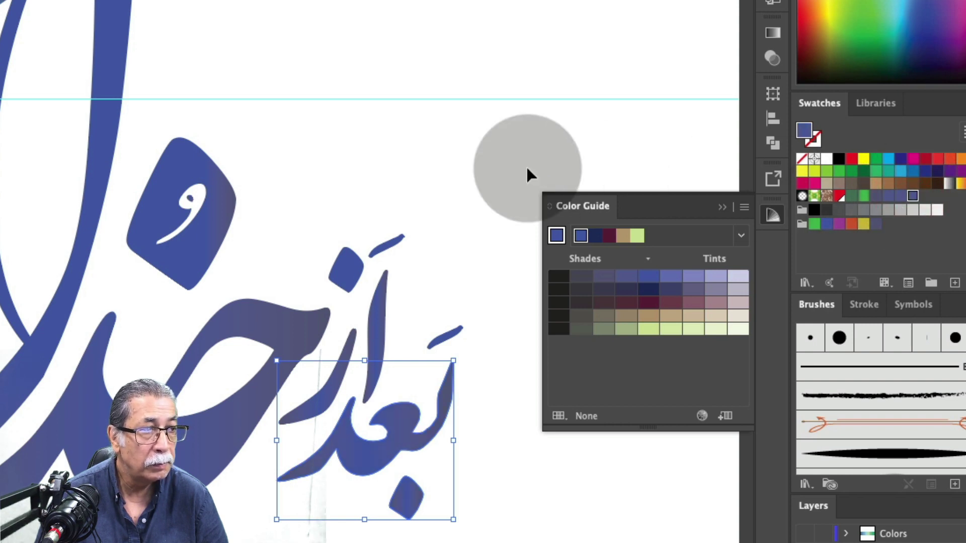
click(526, 166)
Step: Apply the saved violet-blue gradient swatch to the مختصر lettering inside the green curve and deselect it
click(290, 152)
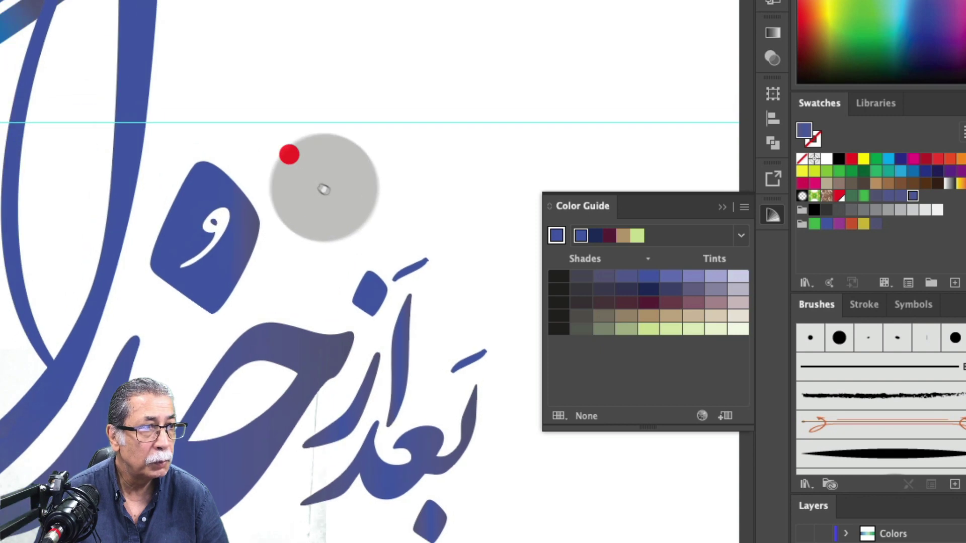
drag(478, 257, 475, 248)
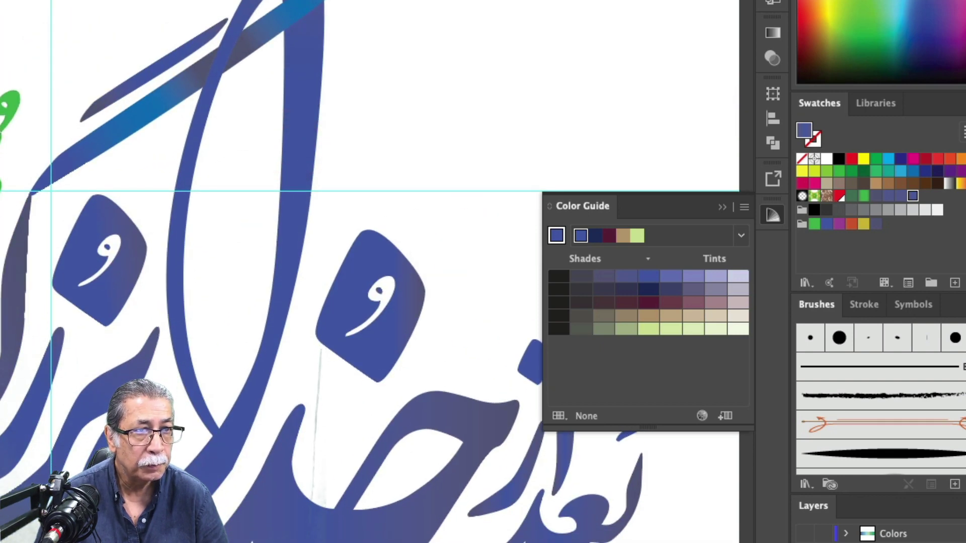
click(915, 200)
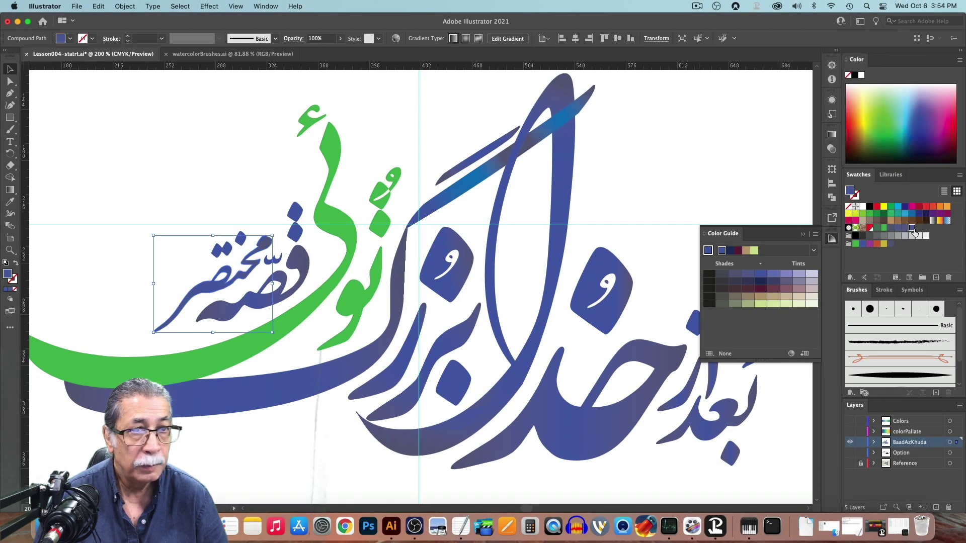
click(698, 156)
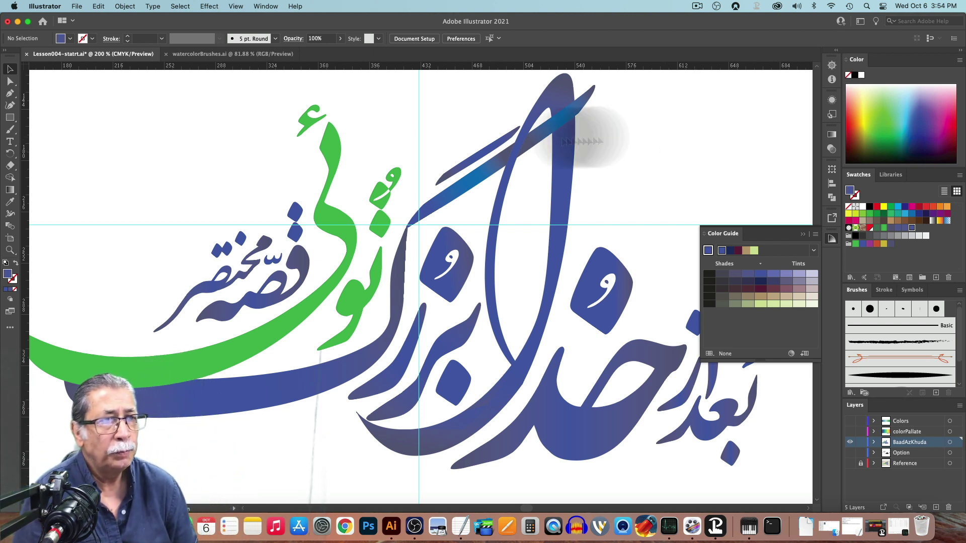
Step: Apply the same gradient swatch to the dots above قصّه and the three dots over مختصر, and collapse the Color Guide
click(295, 211)
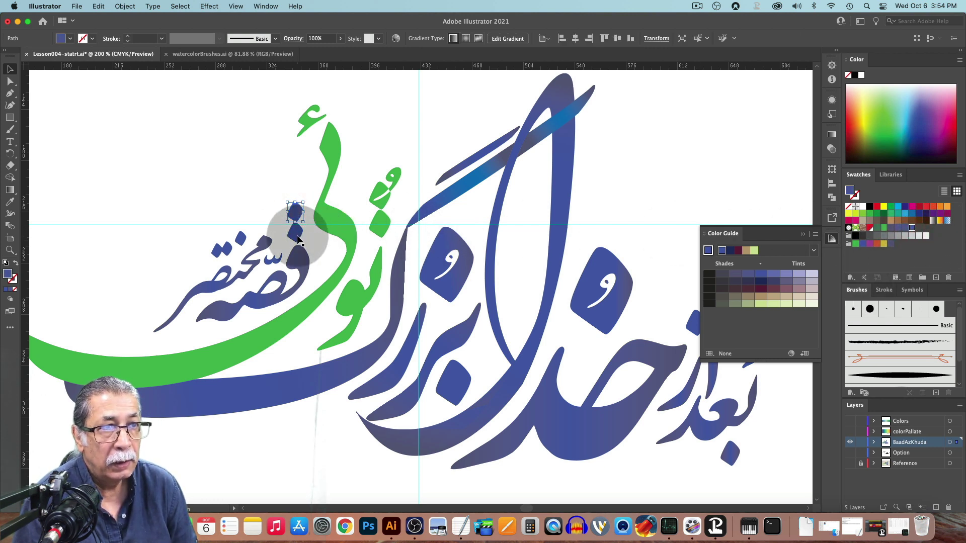
drag(296, 212, 297, 235)
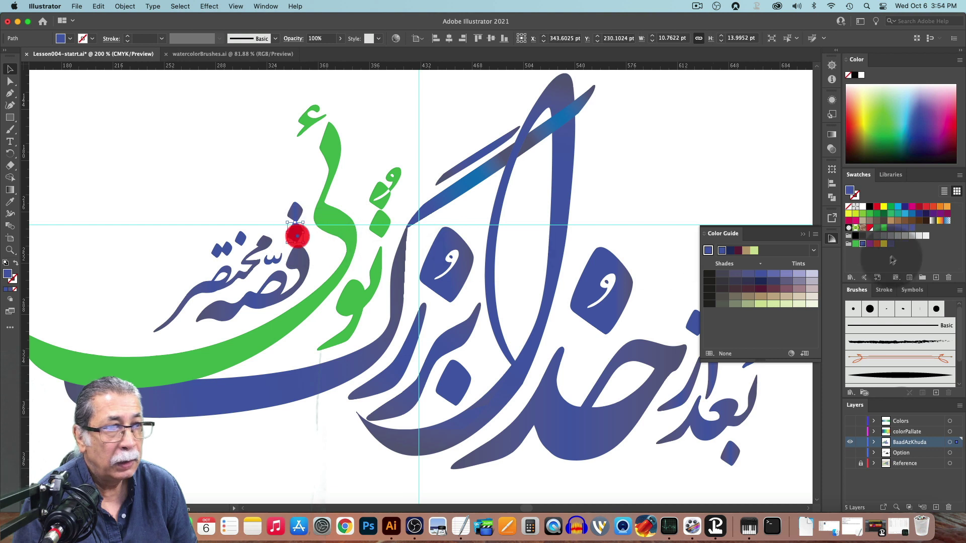
click(911, 228)
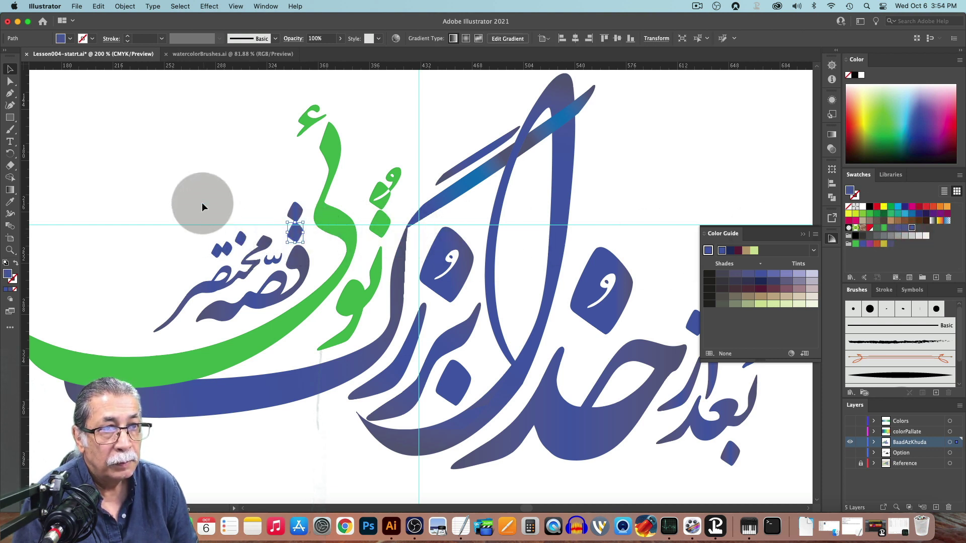
drag(201, 204, 236, 244)
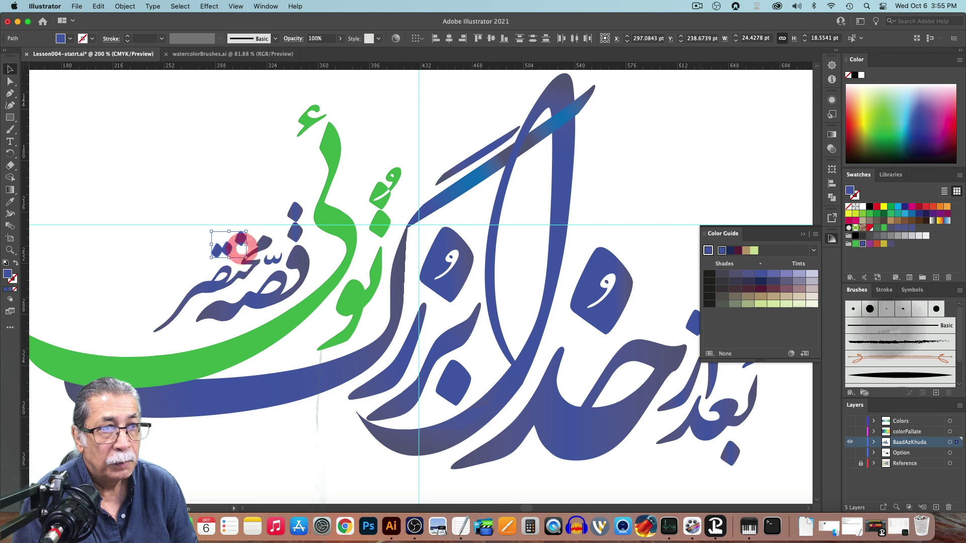
click(912, 227)
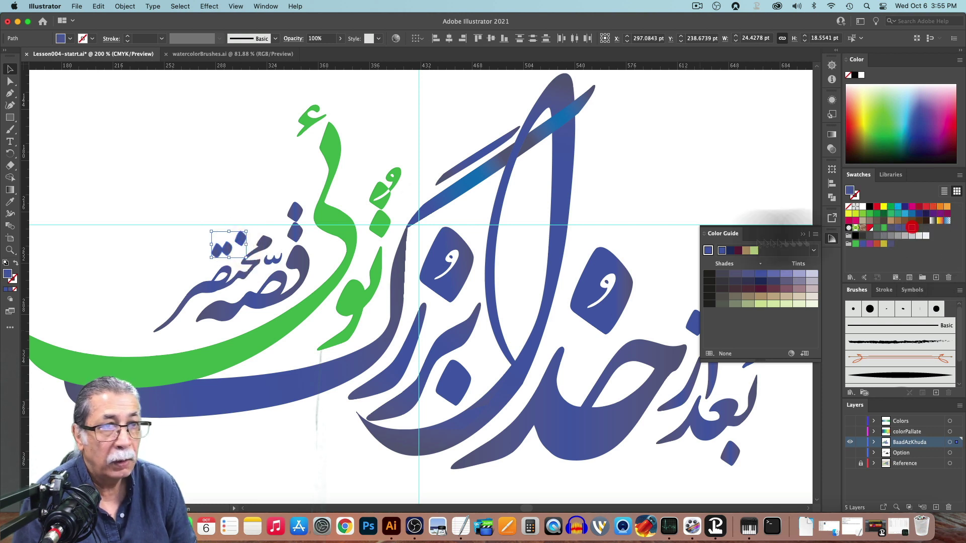
click(248, 169)
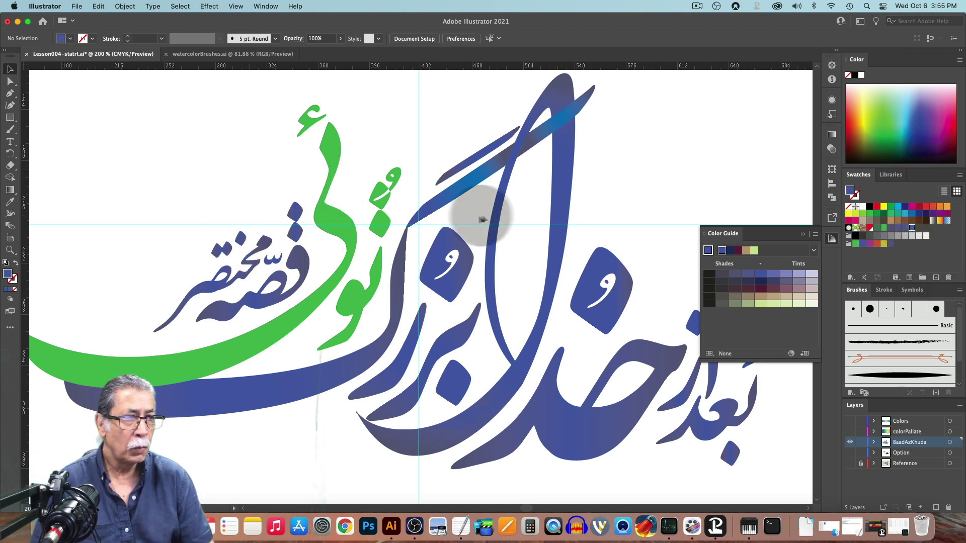
click(803, 235)
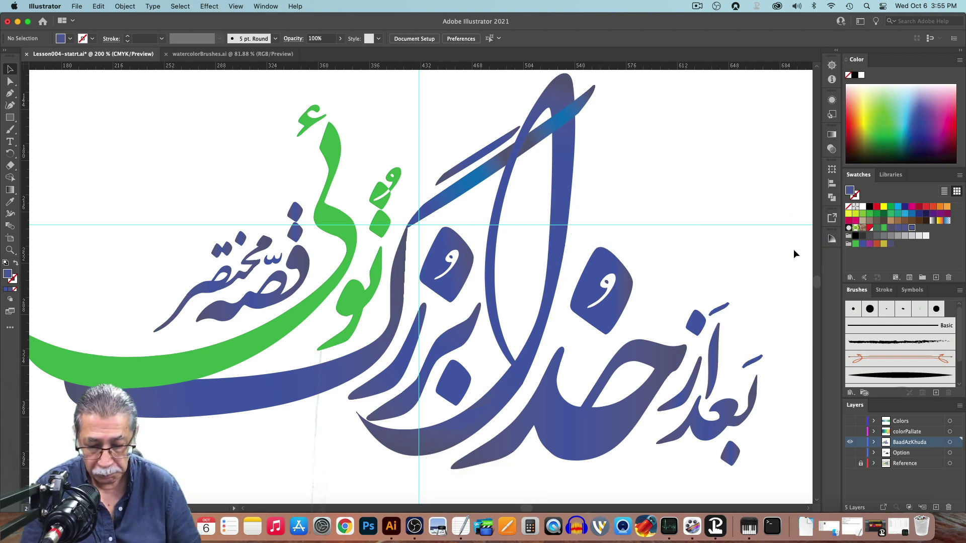
key(super+minus)
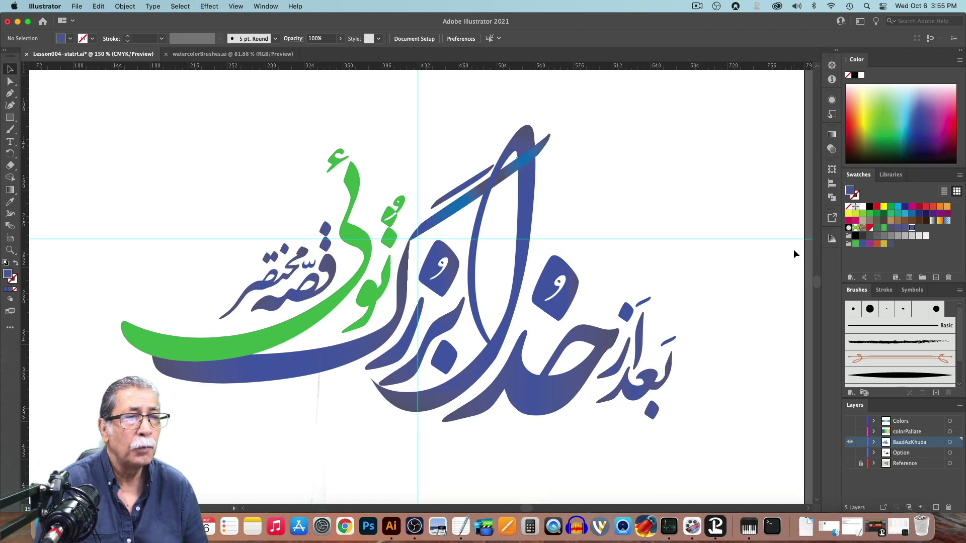
Step: Save the artwork as a separate Illustrator file named Lesson004-statrt-working.ai, keeping the default Illustrator options
click(78, 6)
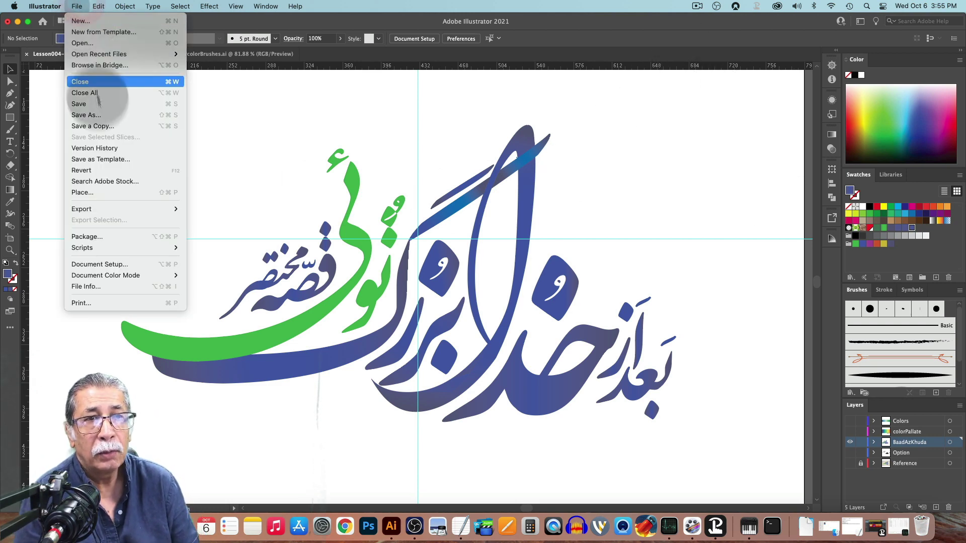
click(96, 115)
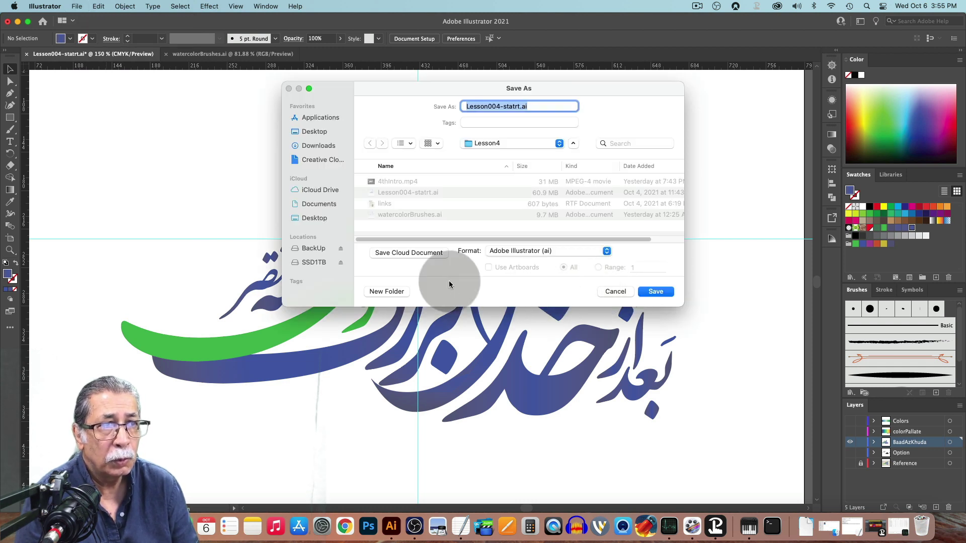
click(518, 106)
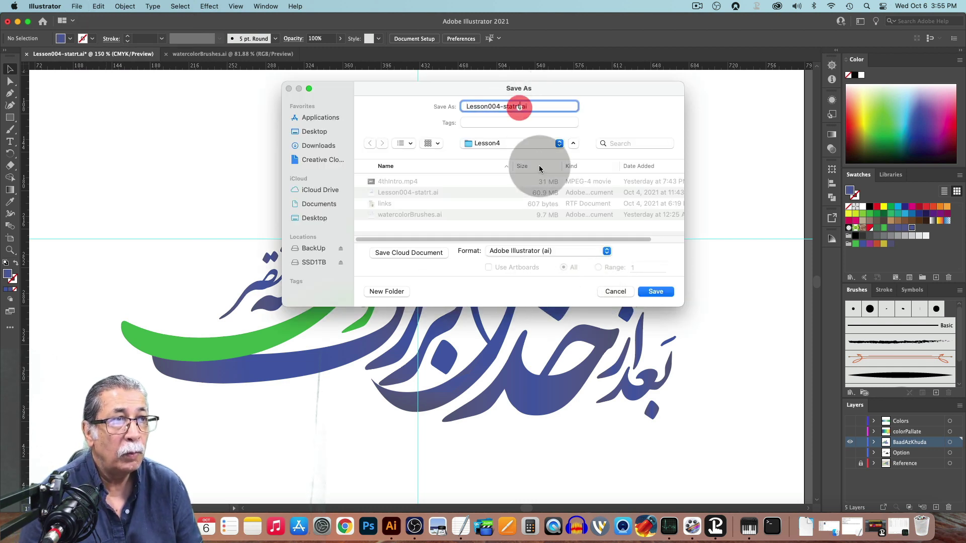
text(-worki)
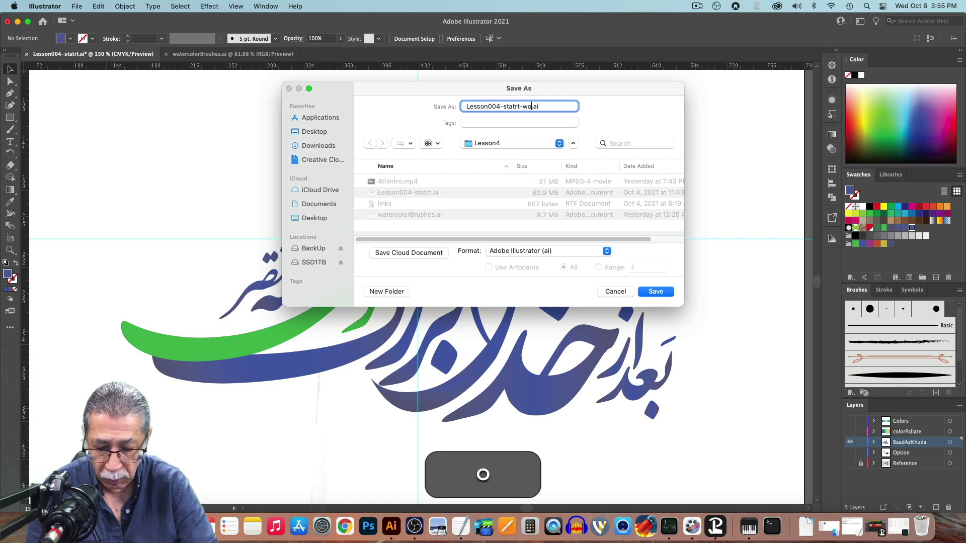
text(ng)
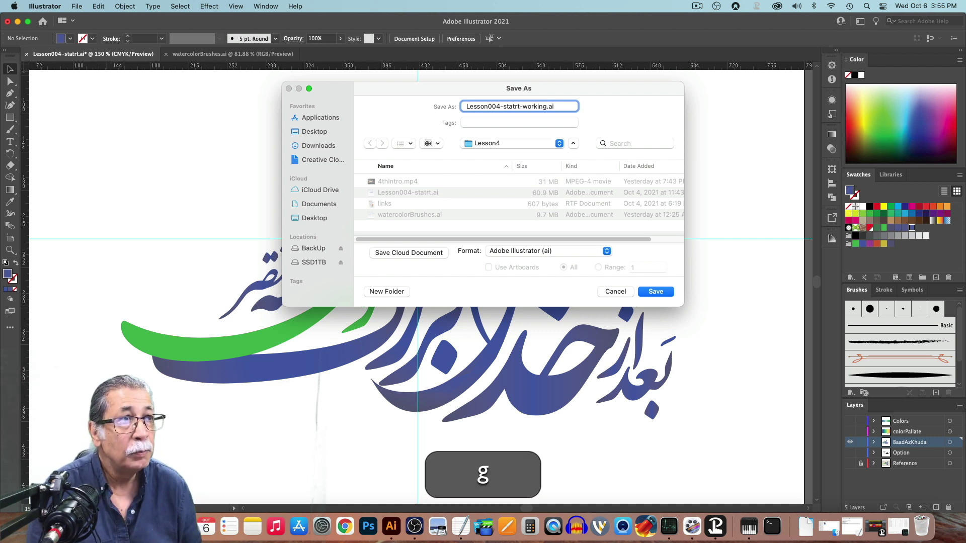
click(663, 293)
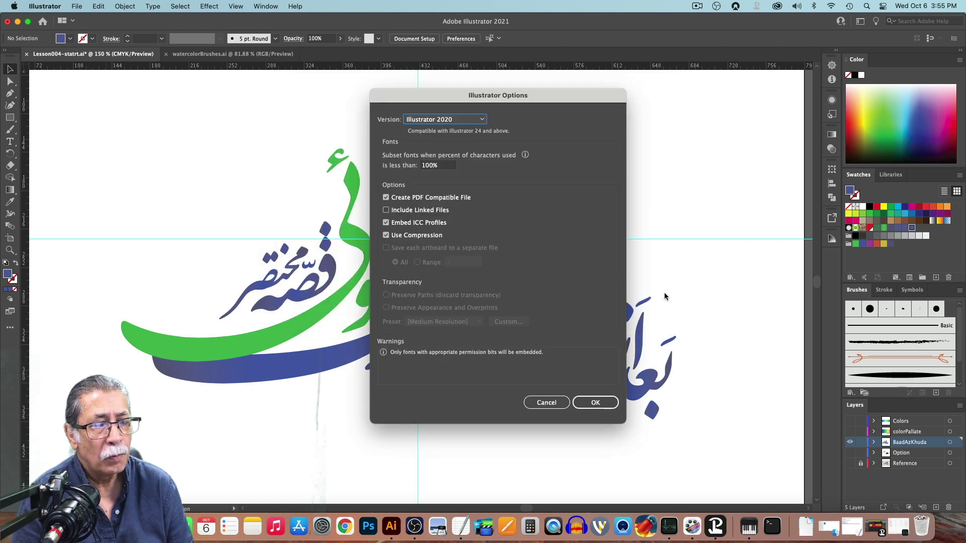
click(595, 403)
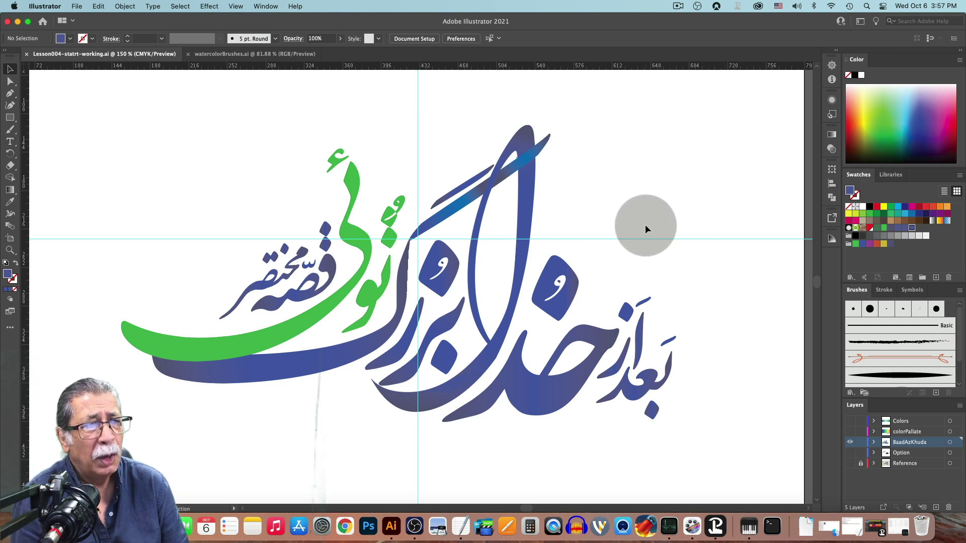
Step: Stretch the gradient on the upper-right half of the گ's lower slanted stroke beyond its tip, and shift it slightly down-left along the stroke
click(535, 158)
click(11, 190)
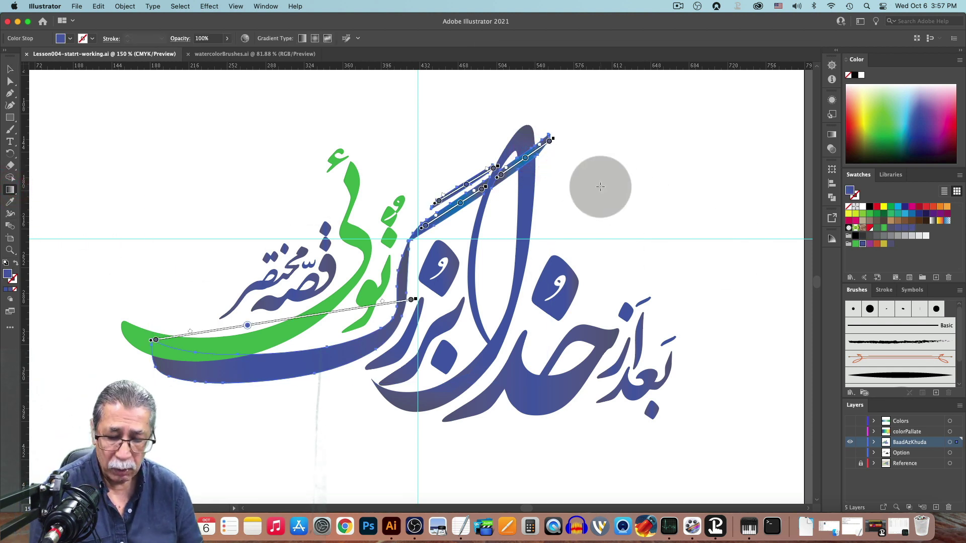
key(cmd+equal)
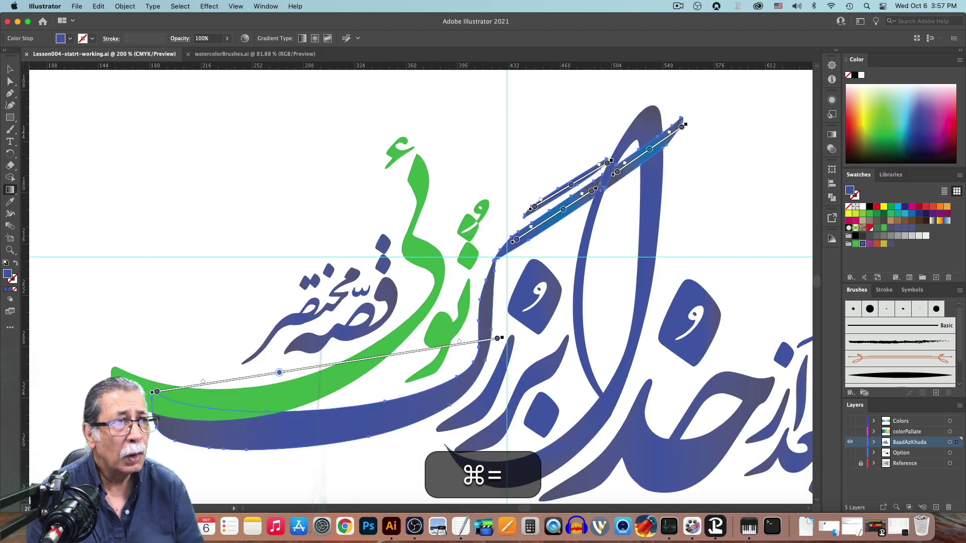
mouse_move(769, 160)
mouse_down()
mouse_move(689, 237)
mouse_move(621, 253)
mouse_up()
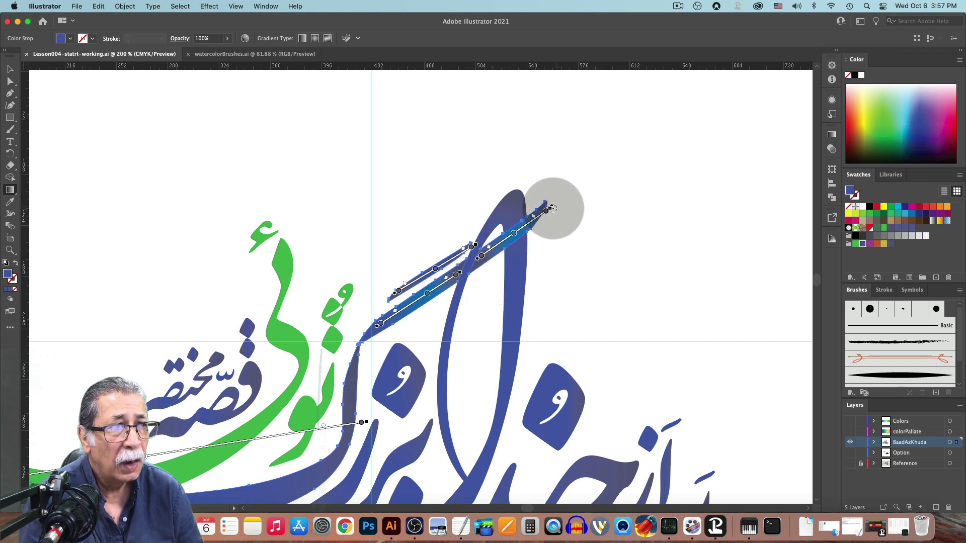
drag(552, 211, 583, 186)
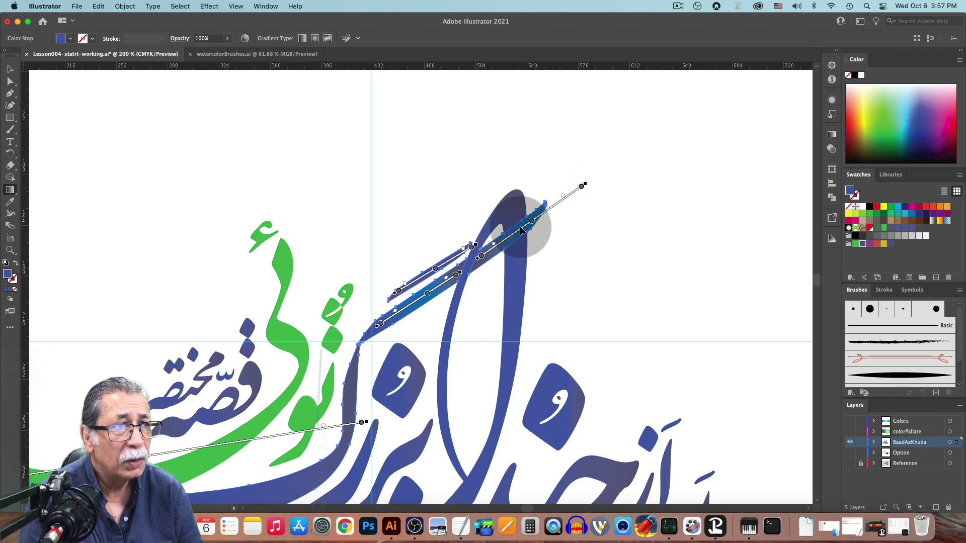
mouse_move(520, 228)
mouse_down()
mouse_move(517, 244)
mouse_move(510, 234)
mouse_up()
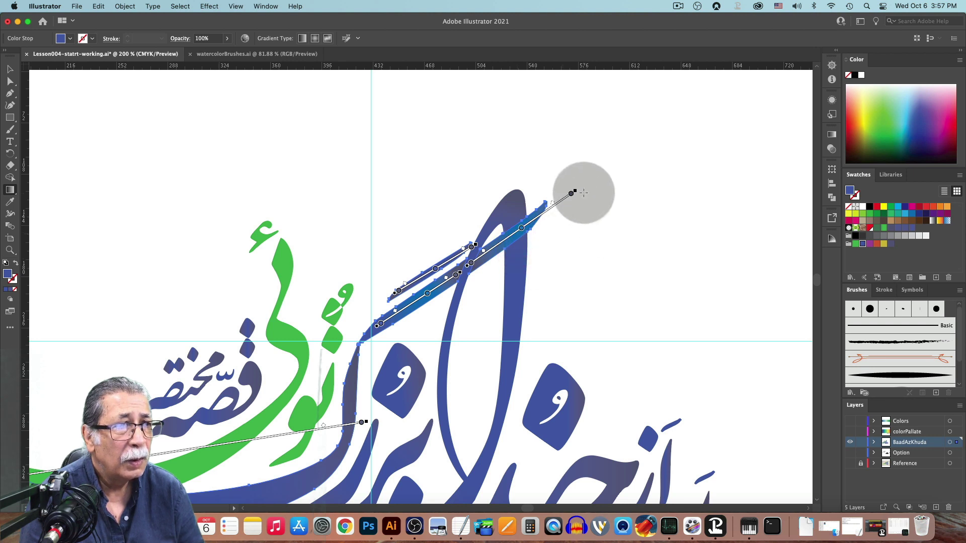
Step: Rotate that gradient to a steeper angle across the stroke's tip, nudge it down-left, and deselect the artwork
drag(577, 188, 541, 158)
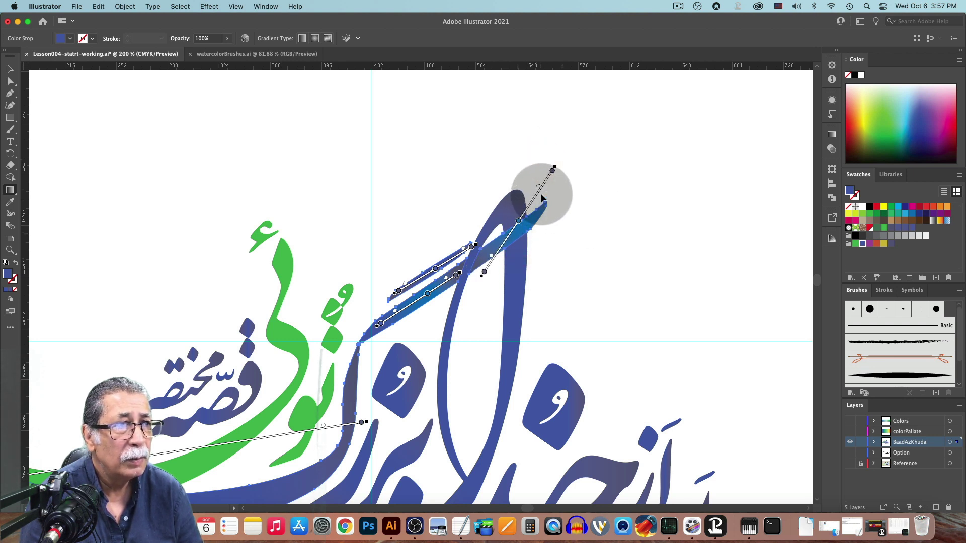
drag(537, 200, 529, 209)
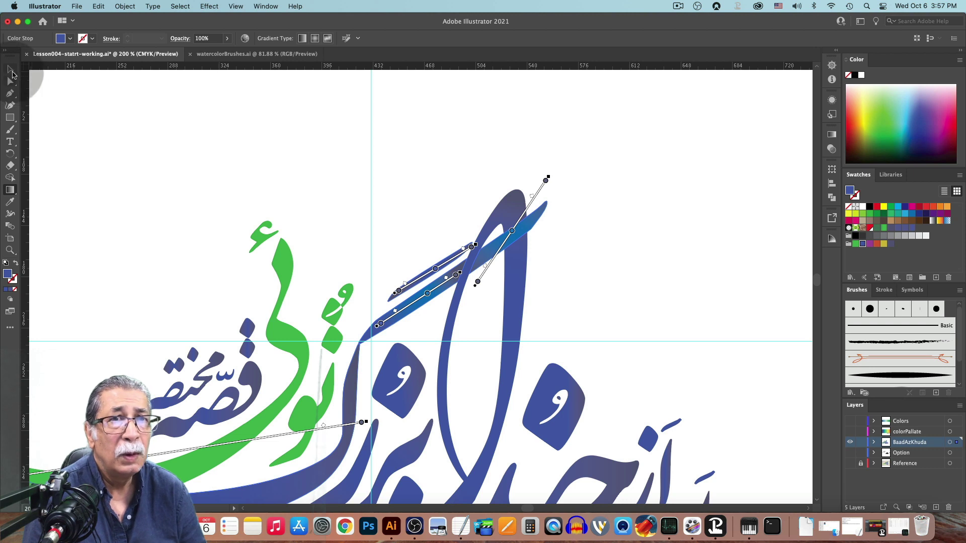
click(11, 74)
click(662, 203)
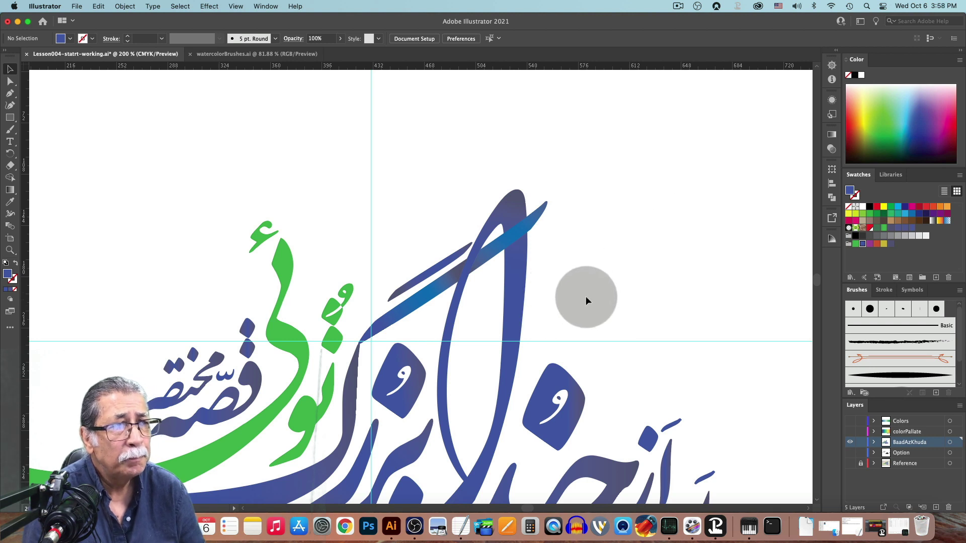
Step: Move the middle light-blue stop of the گ's steep tip gradient closer to its lower end, and deselect the letter
click(506, 242)
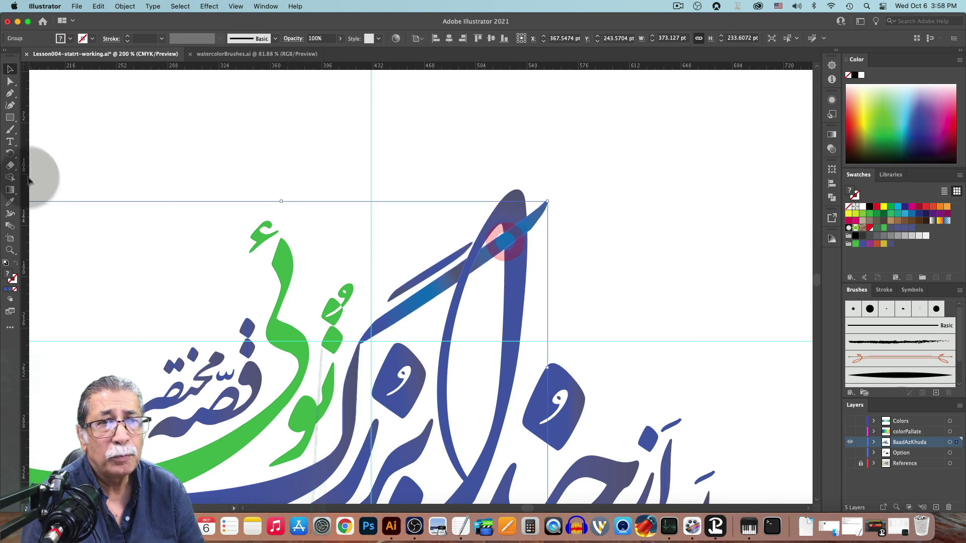
click(10, 190)
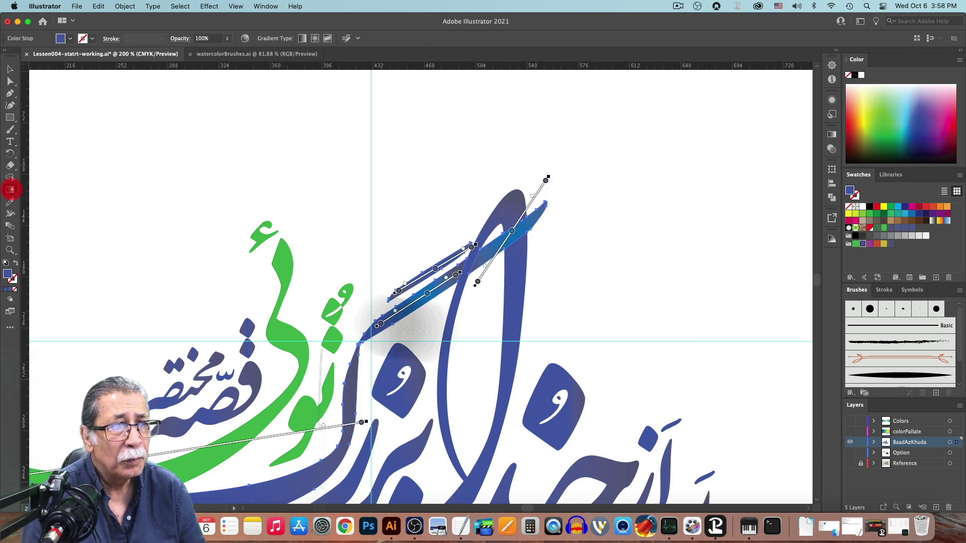
drag(510, 231, 494, 259)
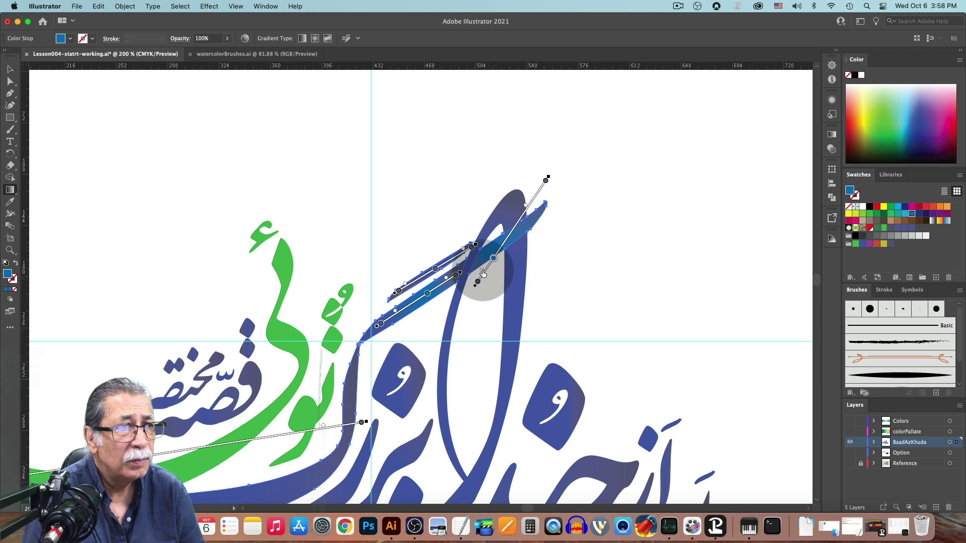
drag(493, 259, 497, 255)
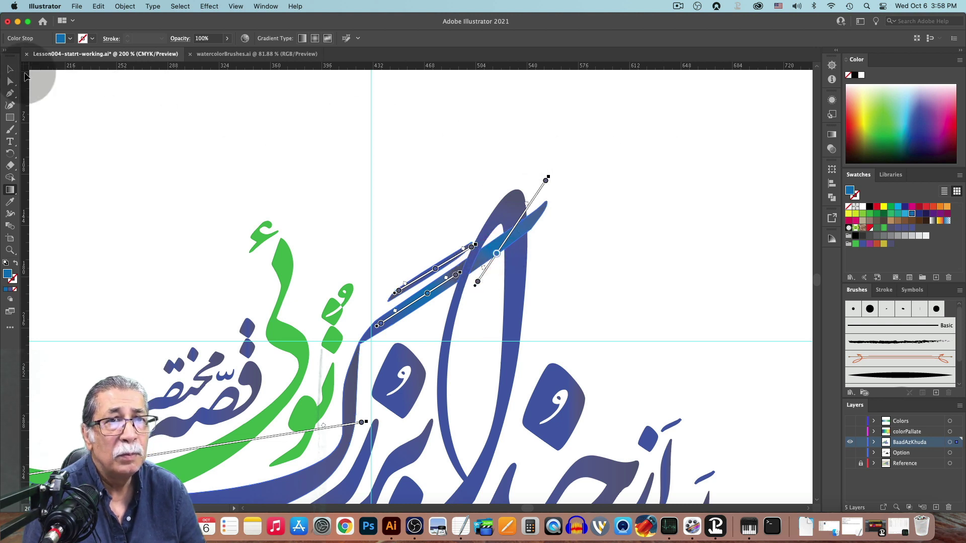
click(10, 69)
click(620, 252)
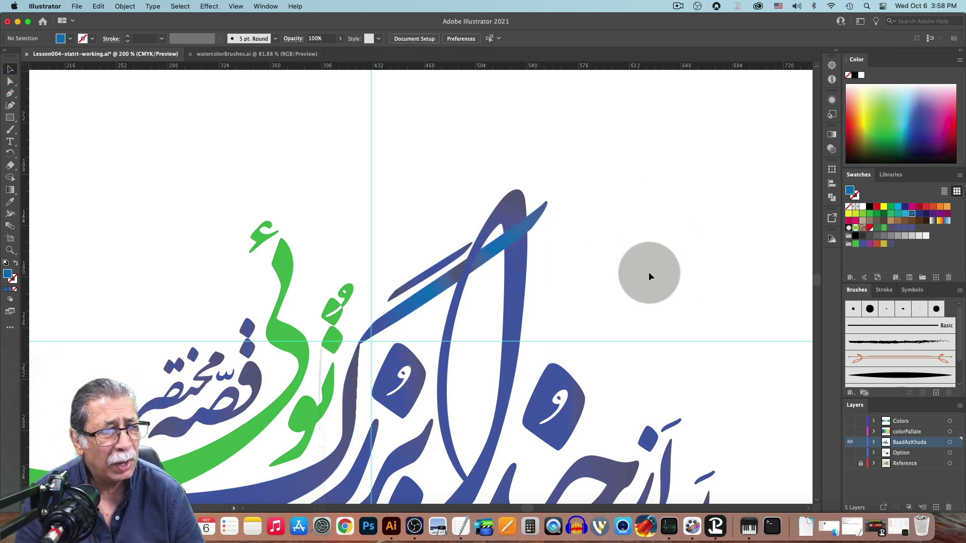
Step: Move the upper middle gradient stop of the tall looped alif slightly towards the top of its gradient line
key(space)
drag(572, 271, 604, 185)
click(548, 116)
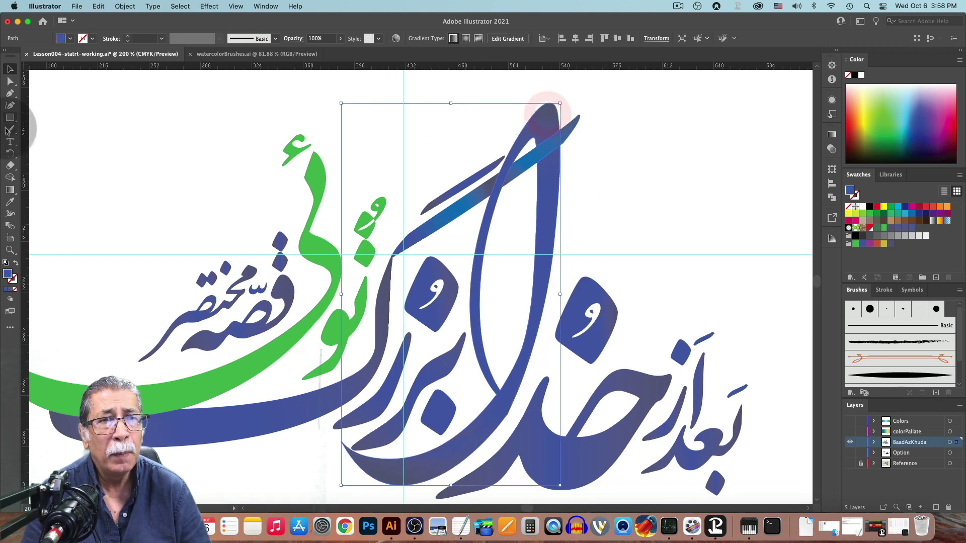
click(11, 190)
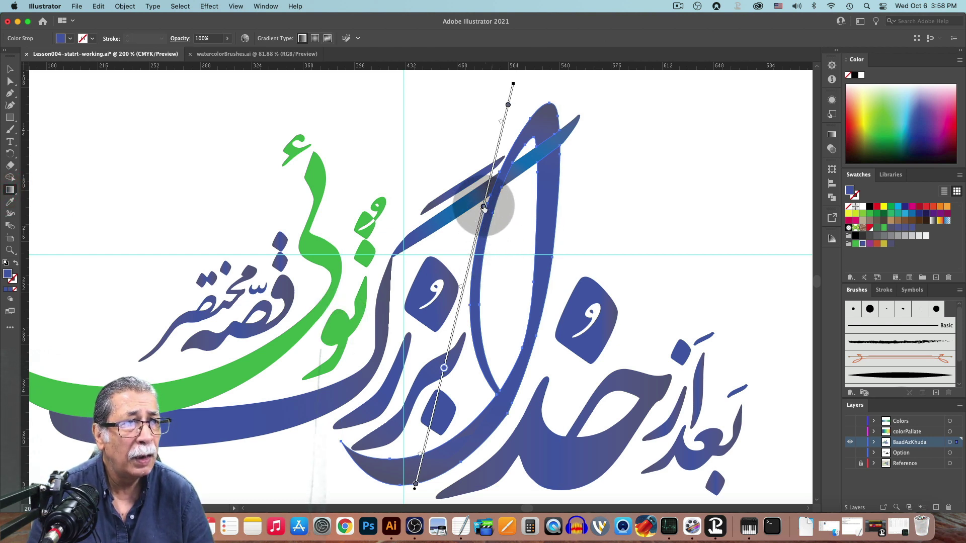
drag(483, 206, 488, 185)
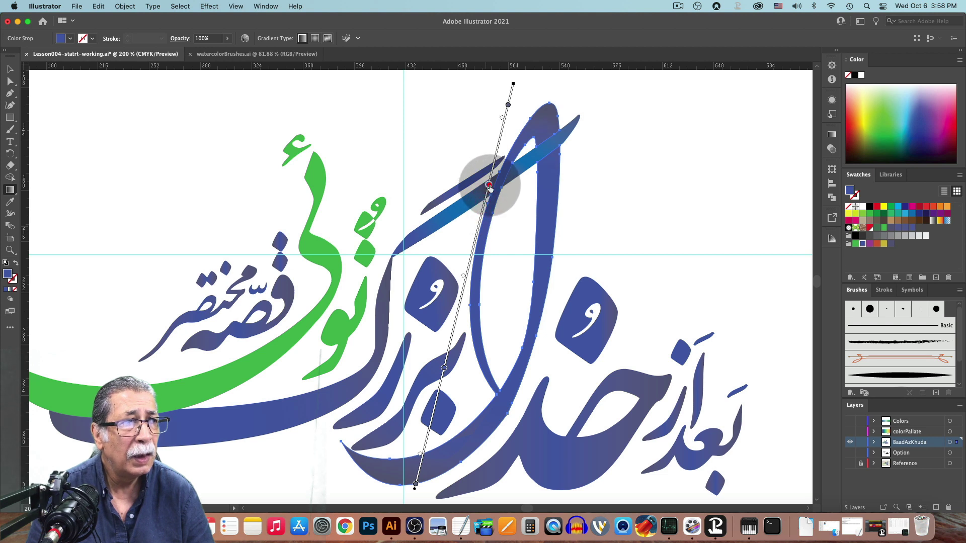
Step: Try the medium-blue swatch and several Color Guide blues on the alif's upper middle gradient stop
click(913, 213)
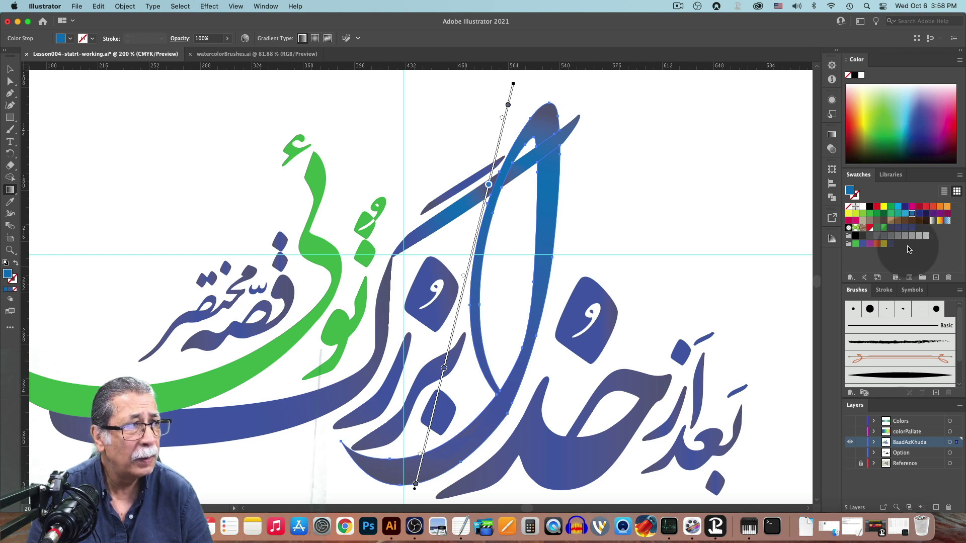
click(832, 238)
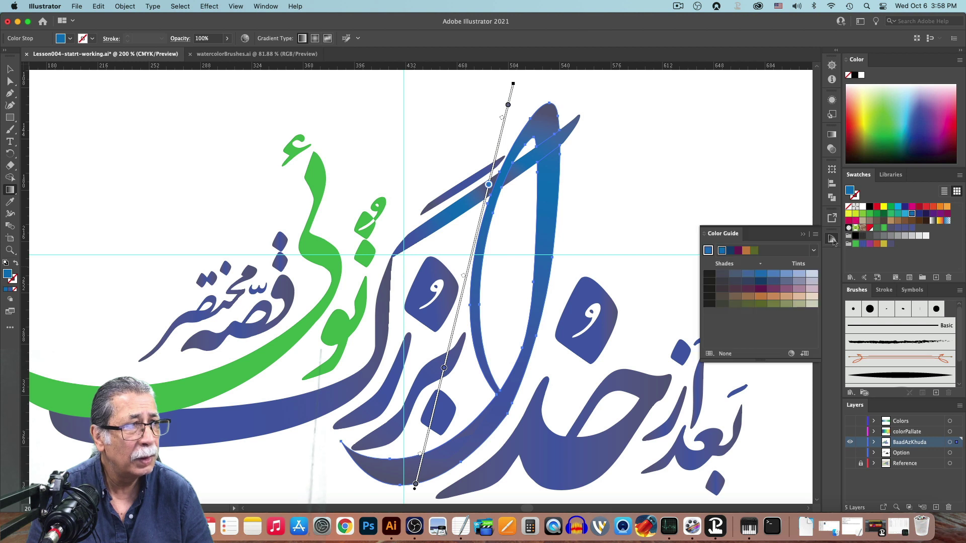
click(761, 275)
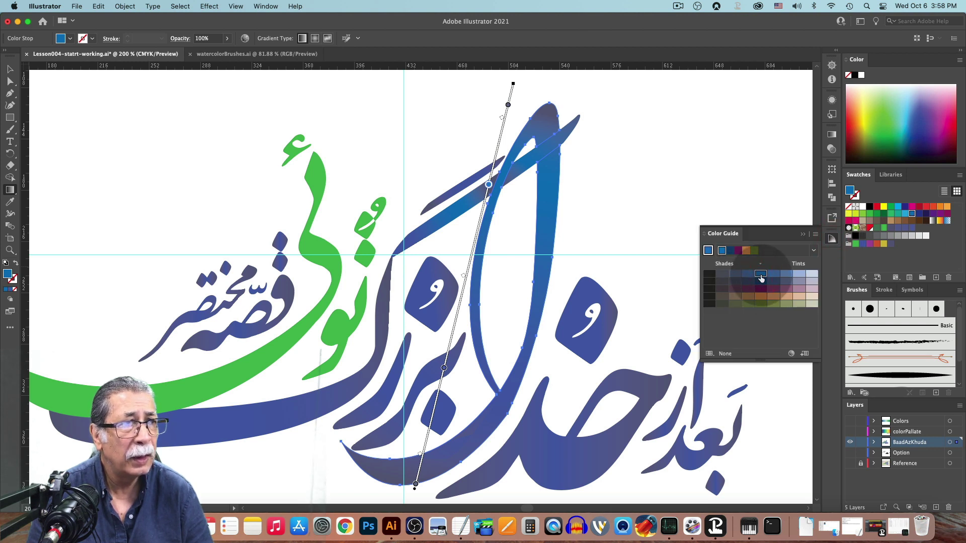
click(773, 275)
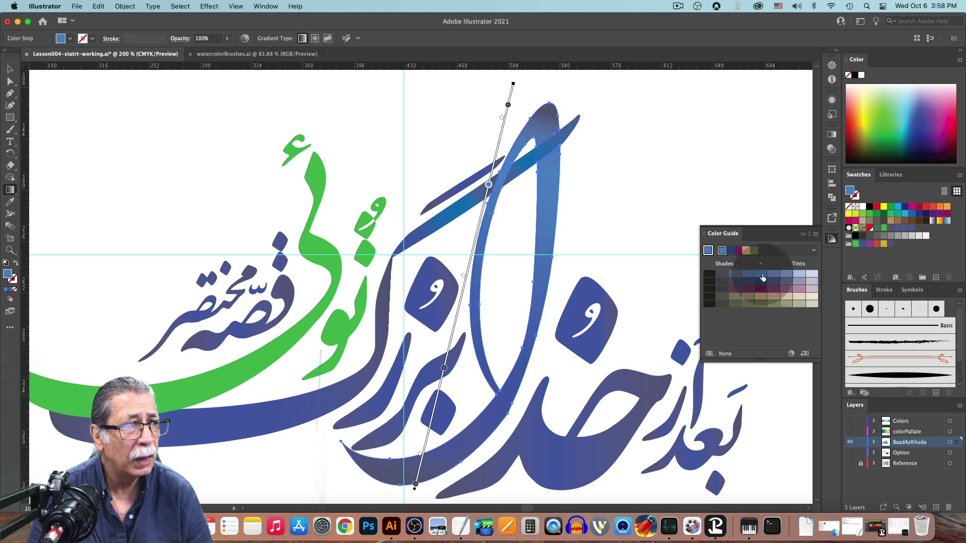
click(731, 251)
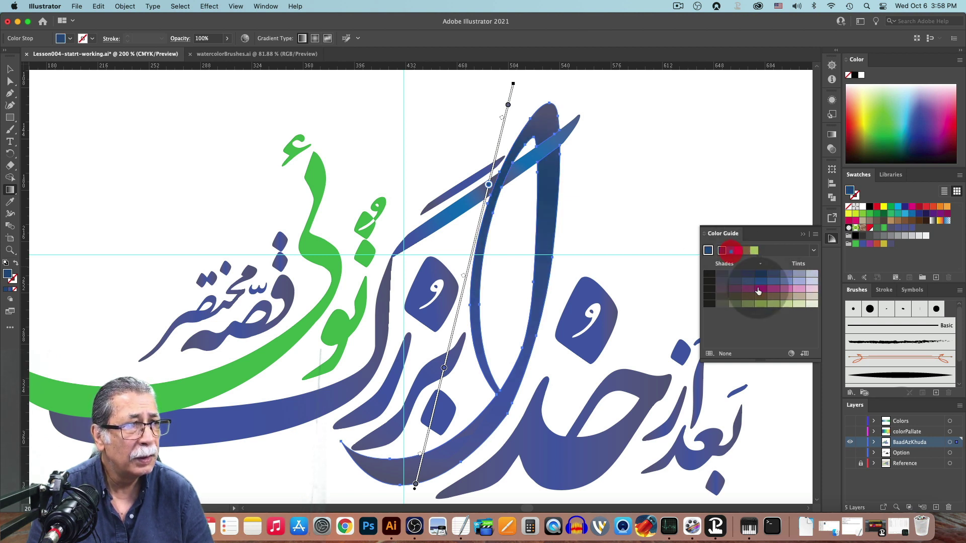
click(774, 274)
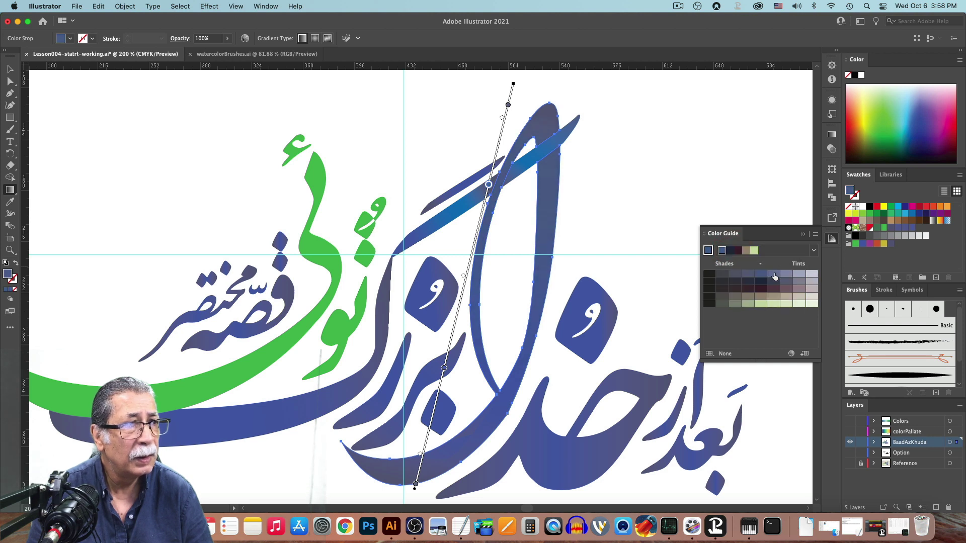
click(708, 250)
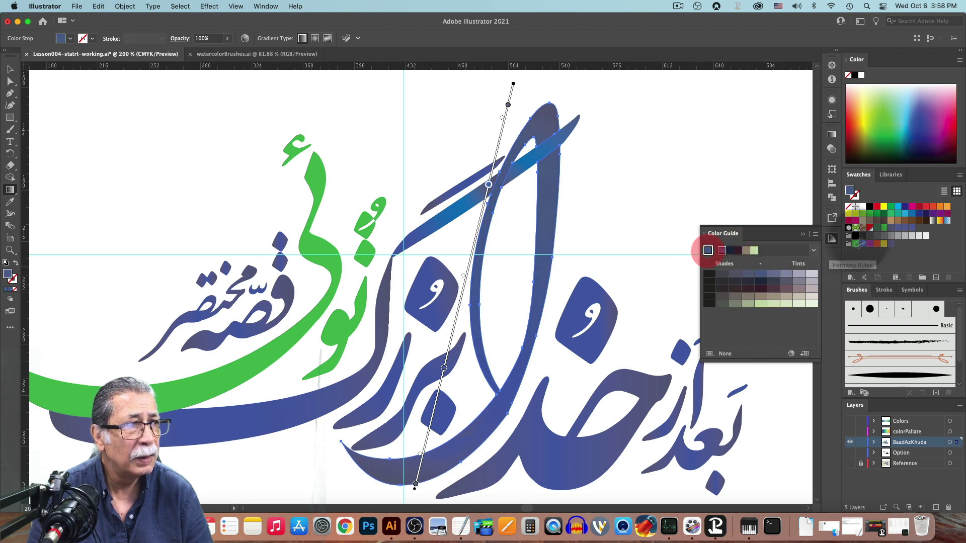
Step: Recolour the alif's upper middle stop with the saved group's blue swatch, try a lighter Color Guide tint of it, and deselect the letter
click(862, 244)
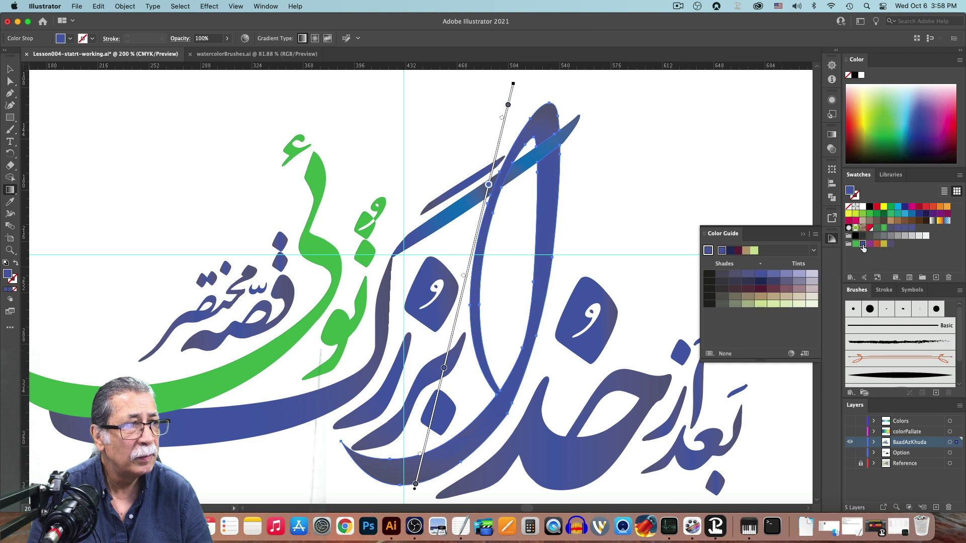
click(774, 274)
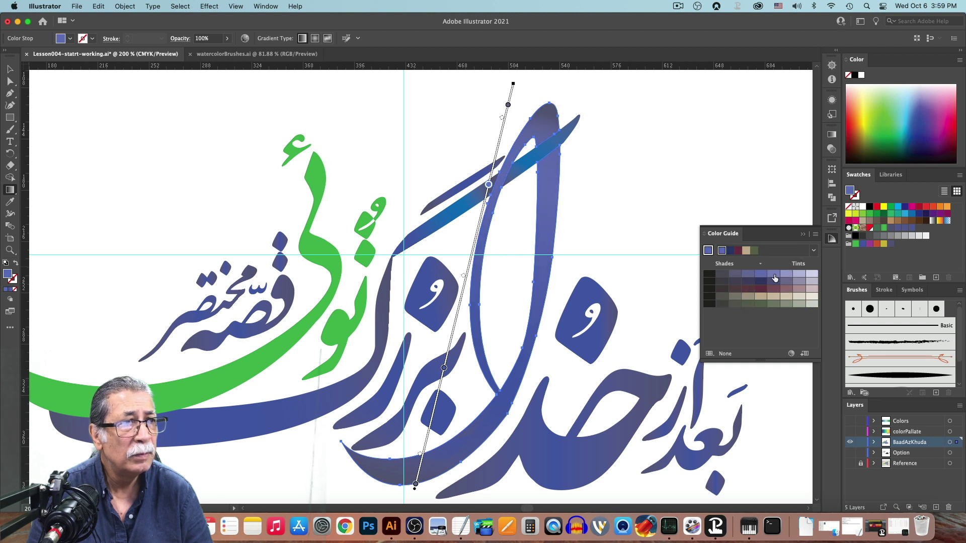
click(10, 69)
click(670, 145)
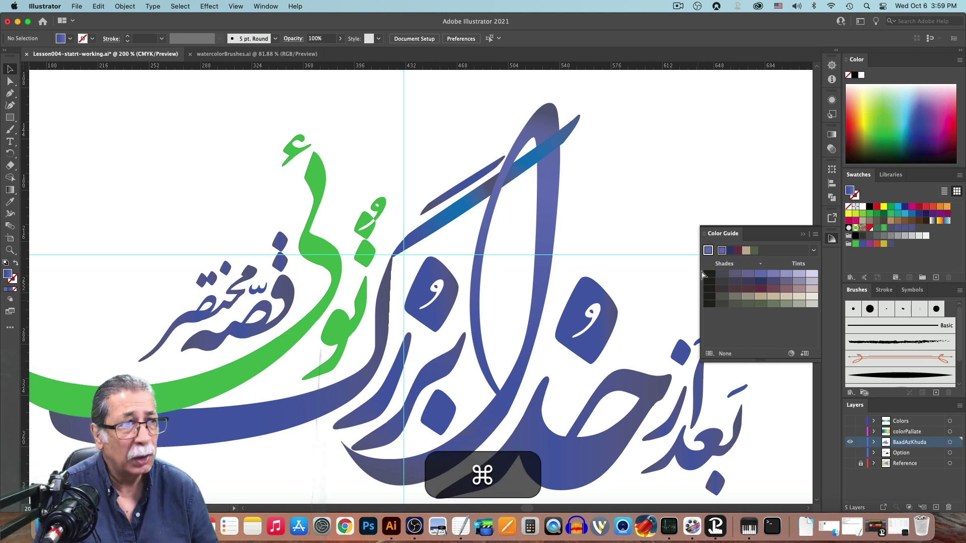
Step: Undo the lighter tint on the alif's gradient and collapse the Color Guide
key(super+z)
key(super+z)
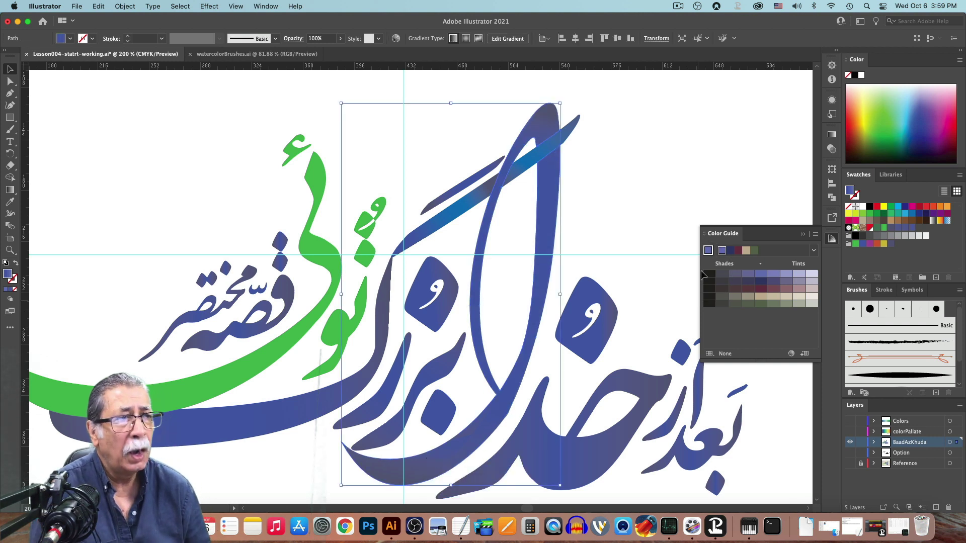
click(803, 235)
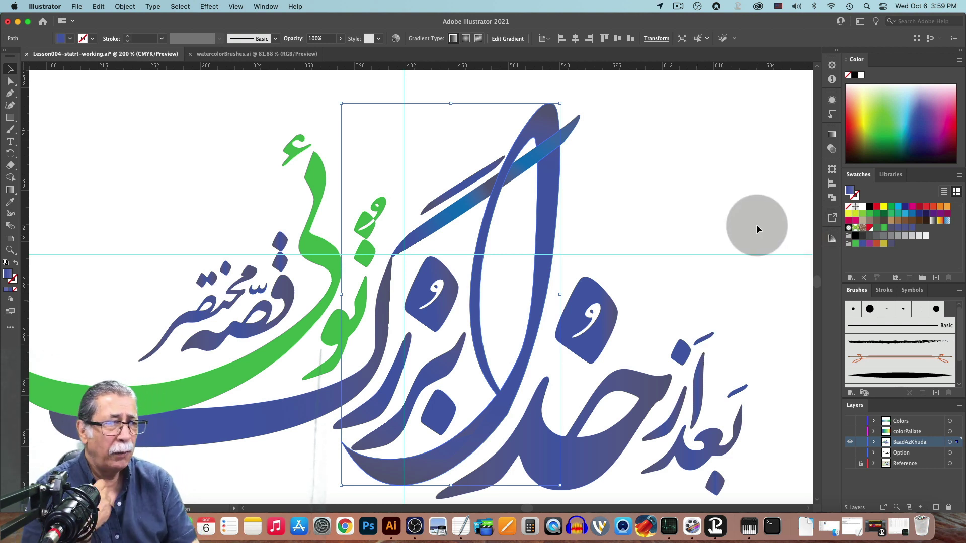
Step: Rotate the gradient on the گ's lower slanted bar, below its thin parallel stroke, to horizontal and lengthen it slightly
click(696, 216)
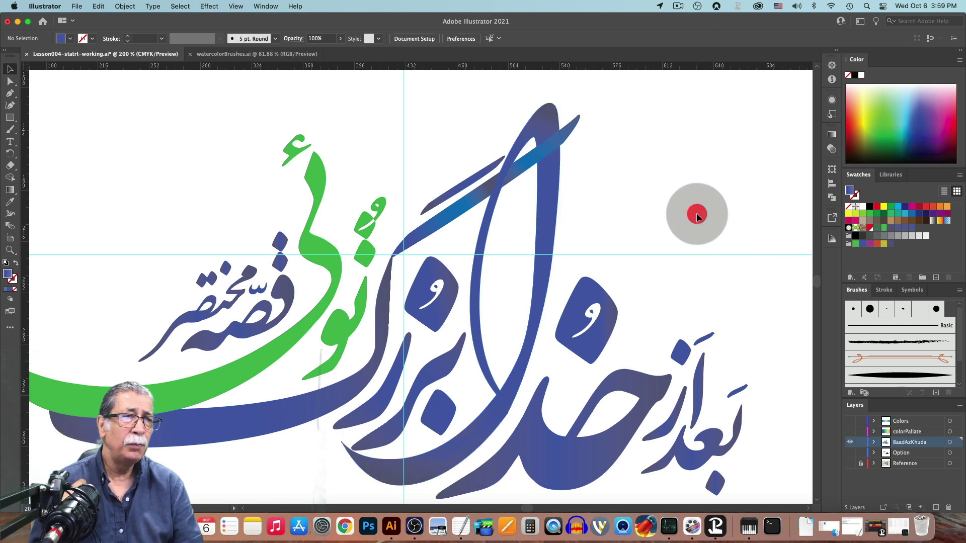
click(457, 209)
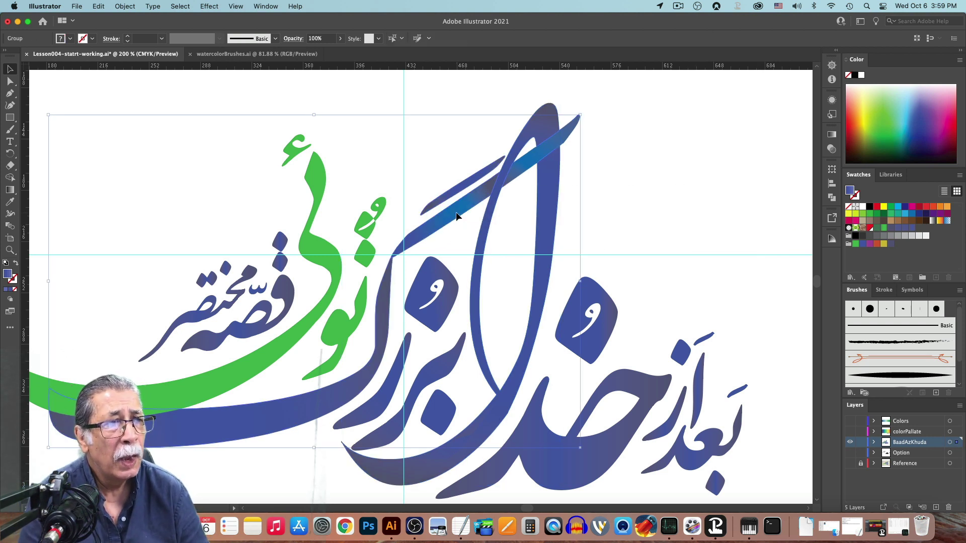
click(10, 190)
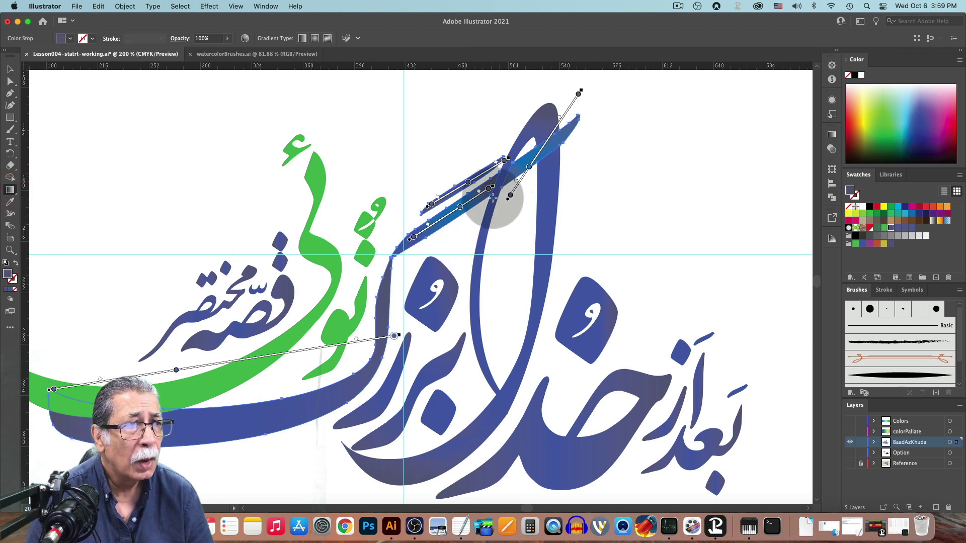
drag(498, 185, 507, 228)
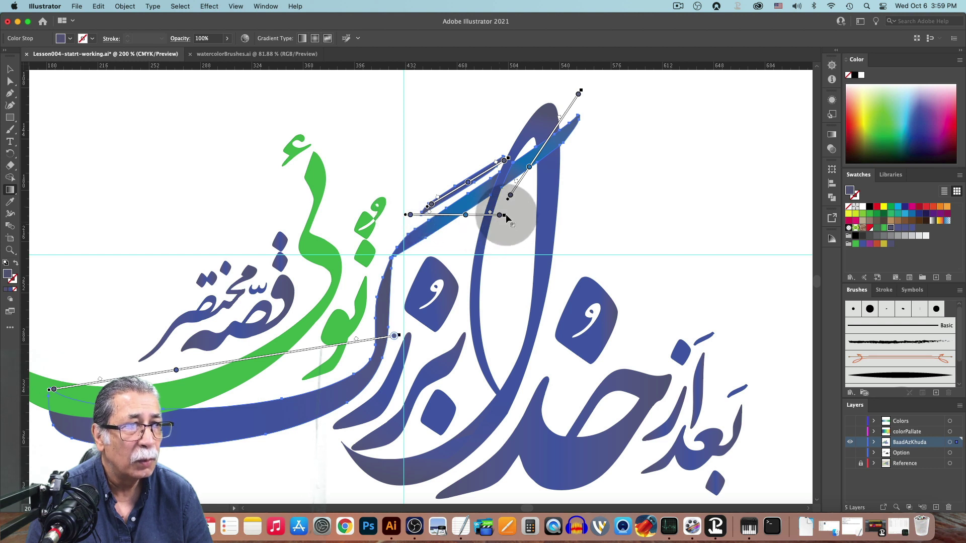
mouse_move(507, 217)
mouse_down()
mouse_move(551, 217)
mouse_move(521, 218)
mouse_up()
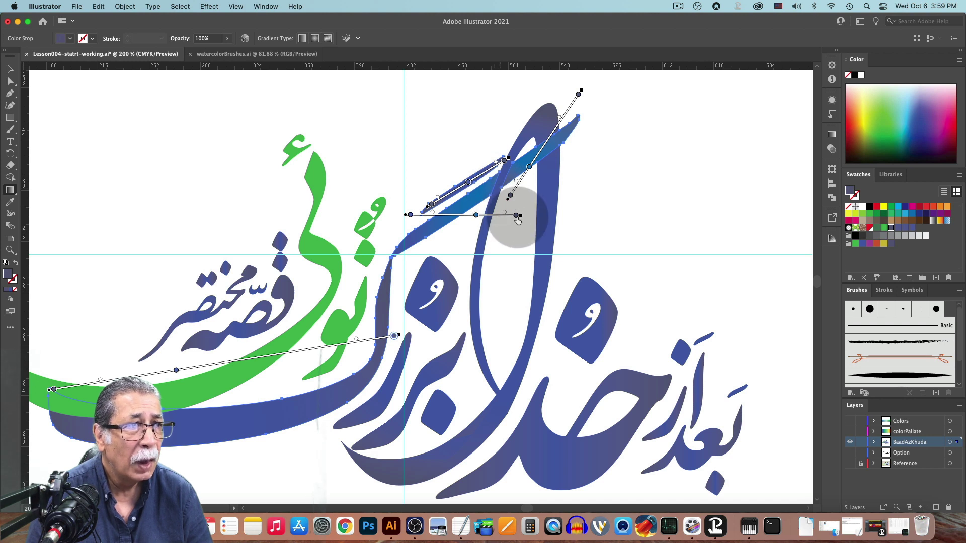
Step: Tilt the lower bar's gradient very slightly from horizontal, shift its middle blue and dark end stops back along the line, and deselect the letter
drag(516, 217, 494, 218)
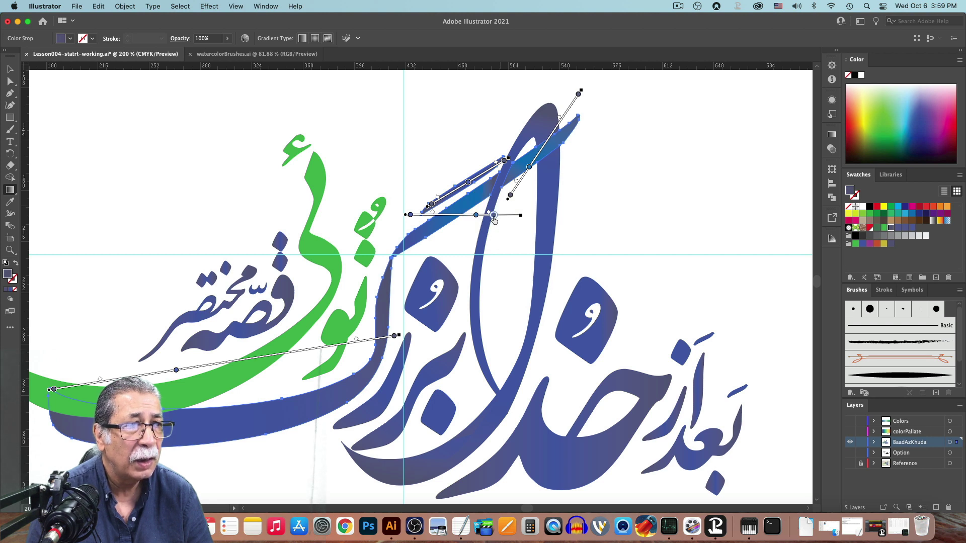
mouse_move(524, 215)
mouse_down()
mouse_move(505, 237)
mouse_move(514, 243)
mouse_up()
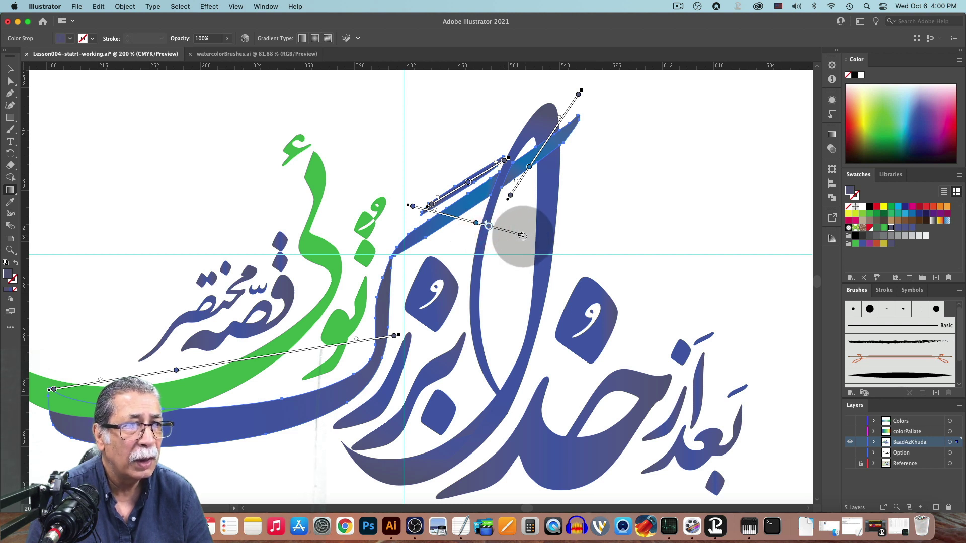
drag(525, 213, 525, 209)
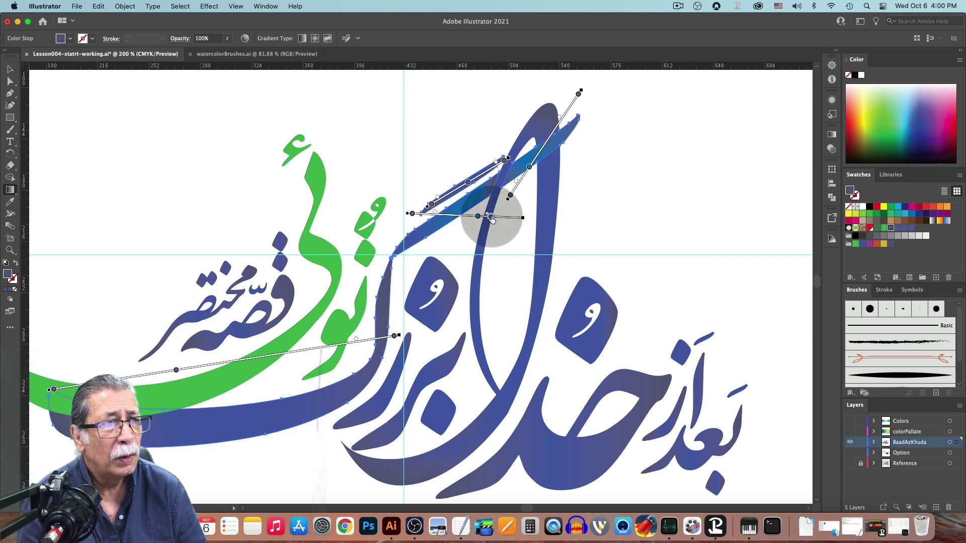
mouse_move(491, 218)
mouse_down()
mouse_move(500, 219)
mouse_move(449, 217)
mouse_up()
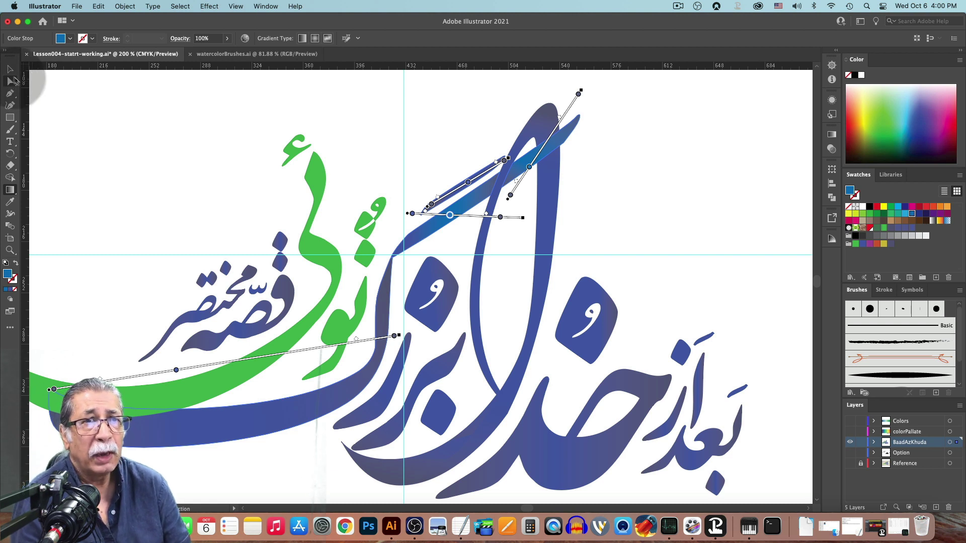
click(10, 69)
click(704, 200)
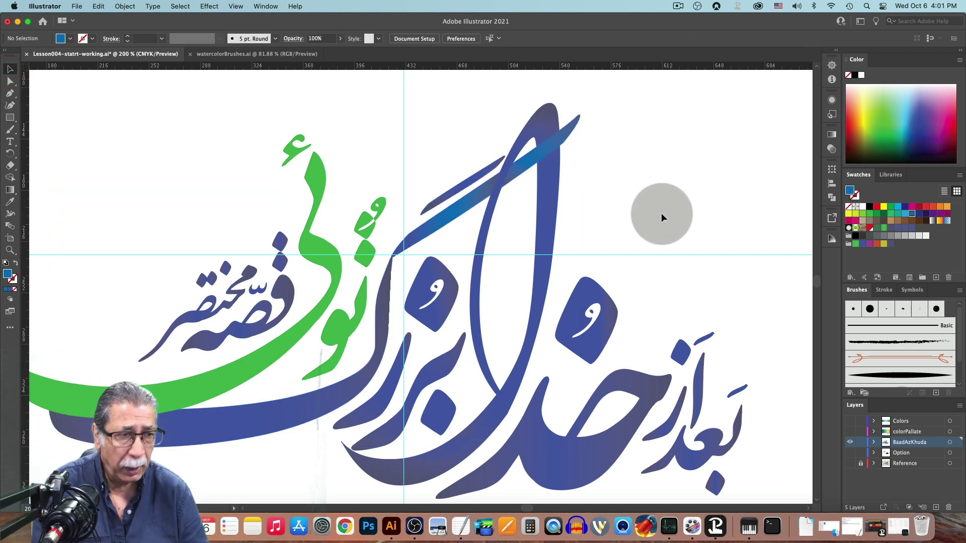
Step: Fill the large green ی with the saved blue gradient and recolour its middle stop with the C=71 M=0 Y=94 K=0 green swatch
drag(629, 218, 674, 184)
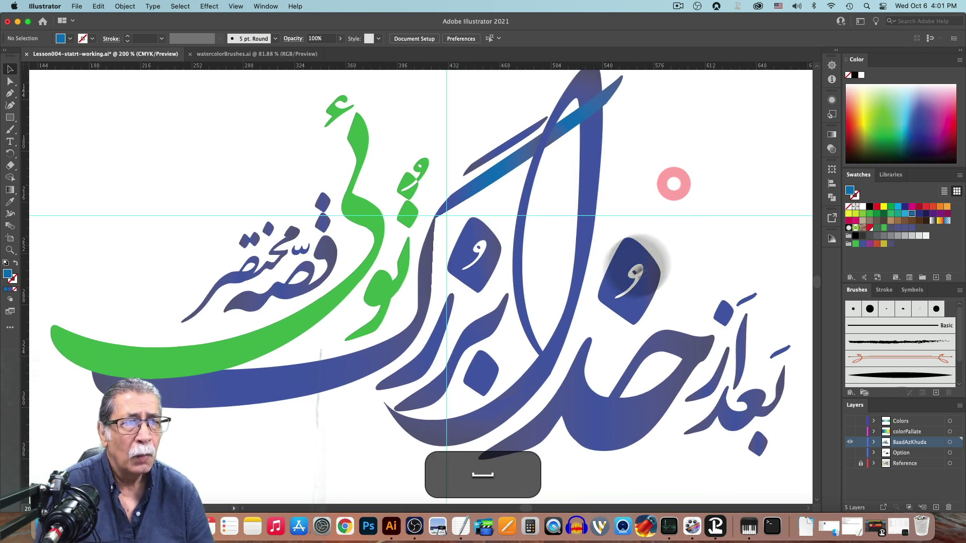
click(282, 336)
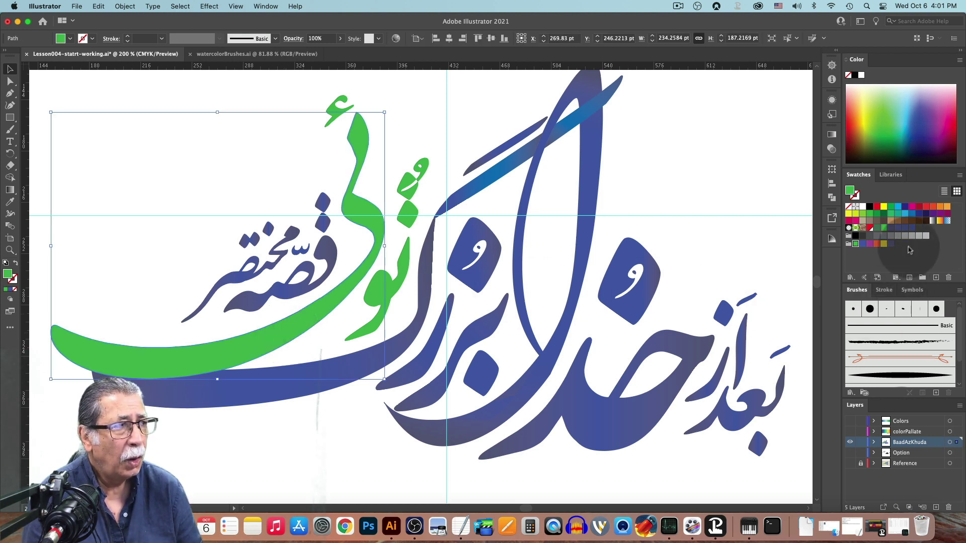
click(911, 229)
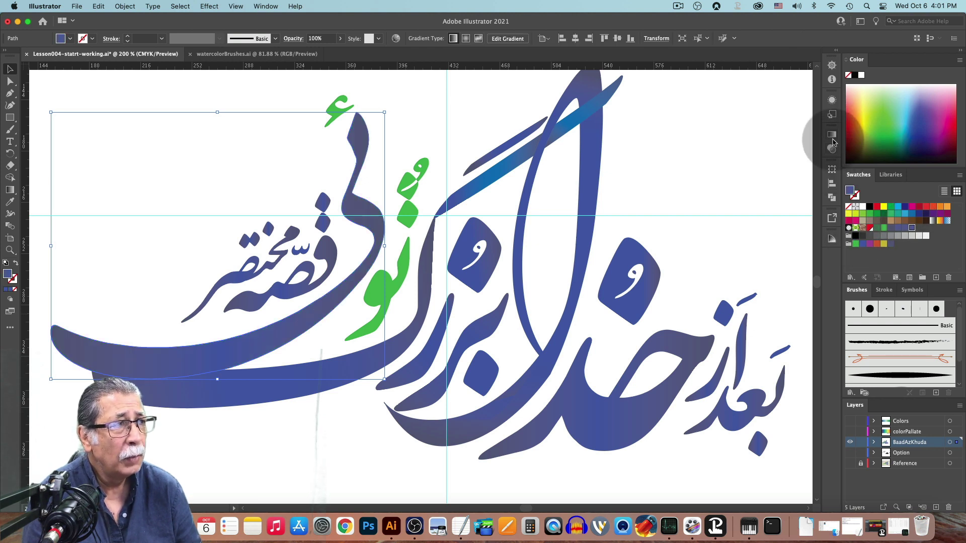
click(833, 137)
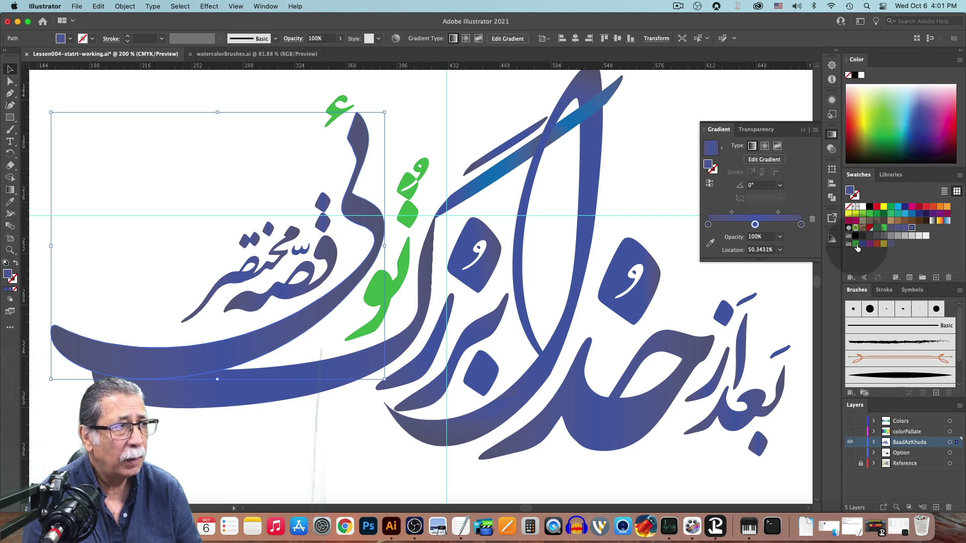
drag(858, 248, 755, 226)
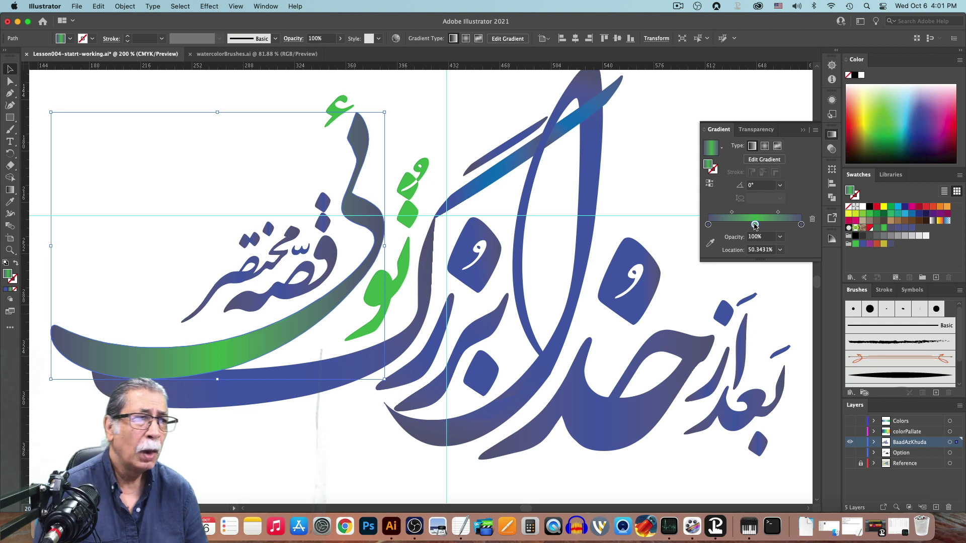
Step: Add a second green stop to the ی's gradient about three quarters along and move the first green stop to about 26%
click(755, 226)
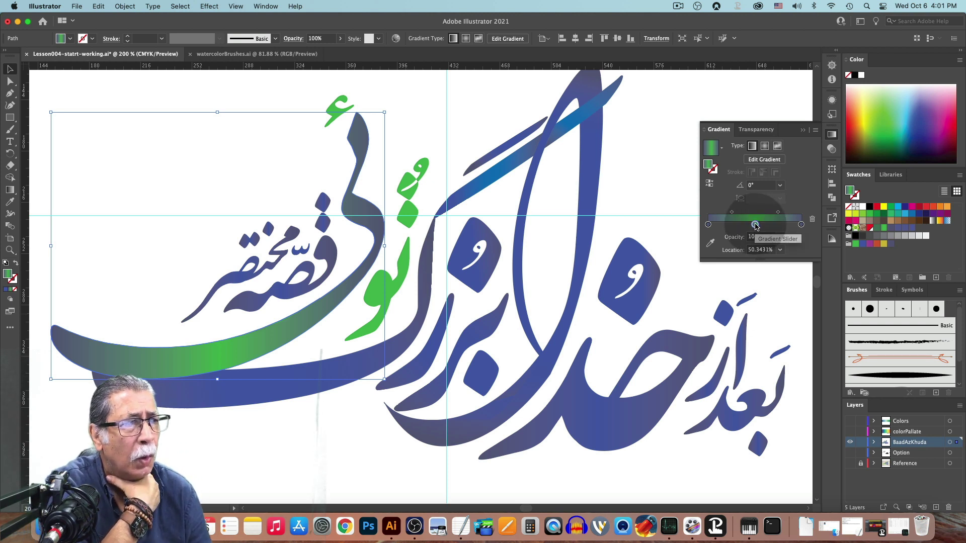
click(854, 248)
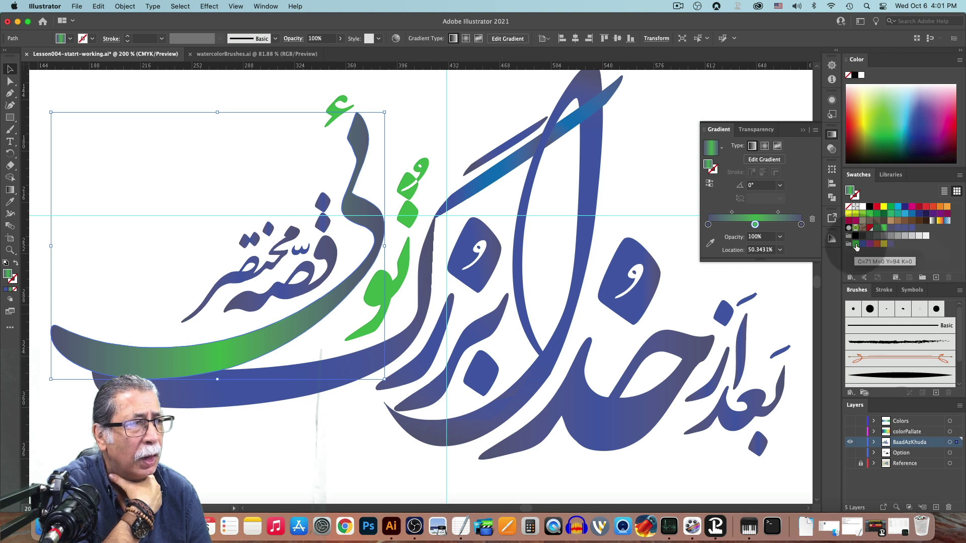
click(740, 225)
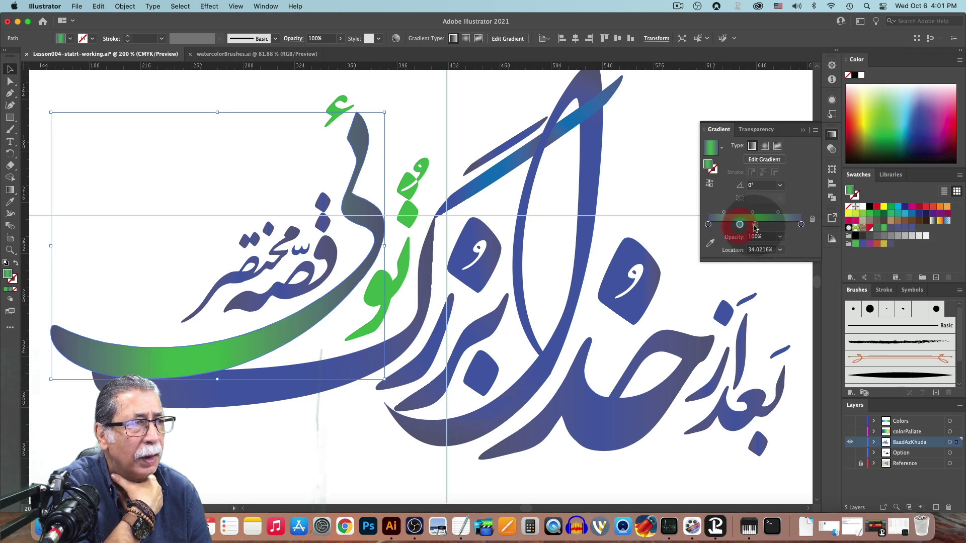
drag(755, 226, 733, 227)
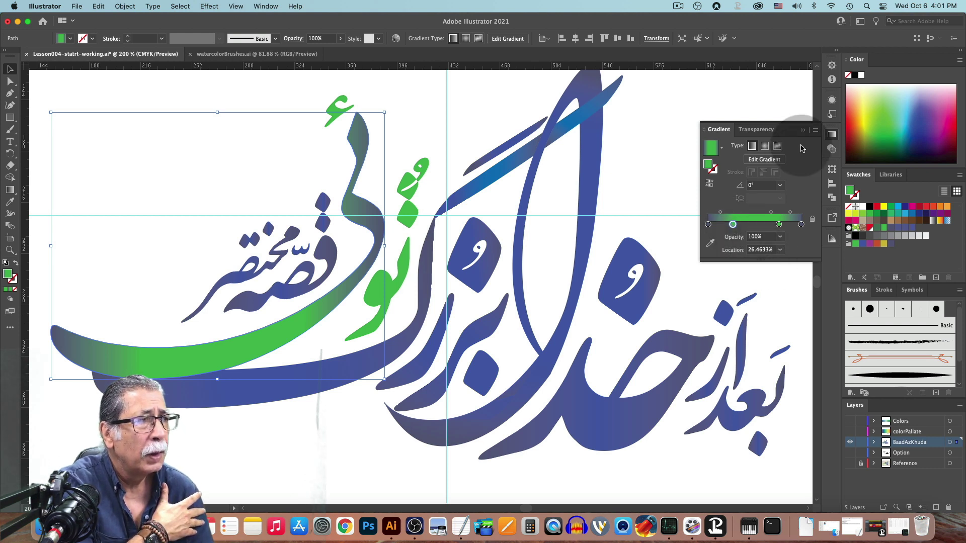
Step: Save the ی's blue-and-green gradient as a new swatch beside the existing blue gradients and collapse the Gradient panel
click(712, 151)
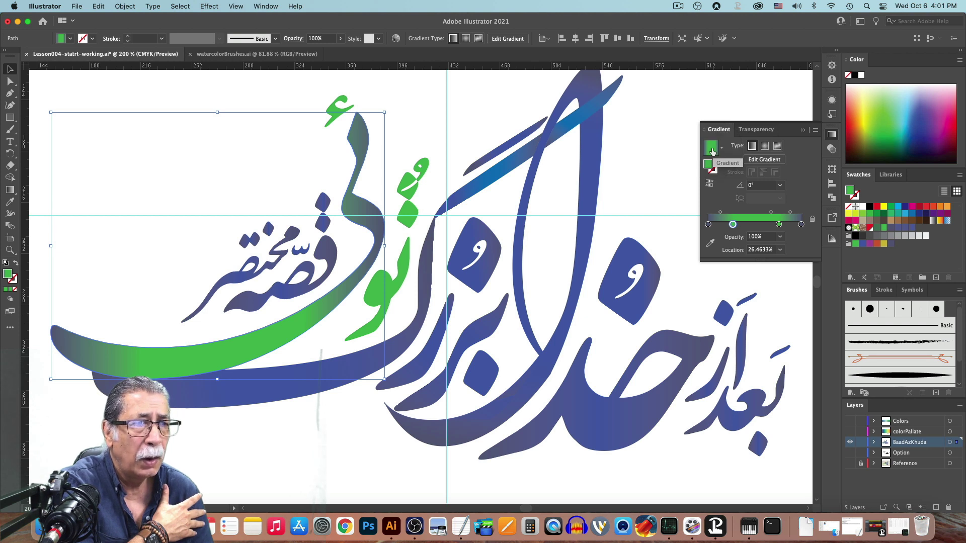
drag(712, 151, 848, 248)
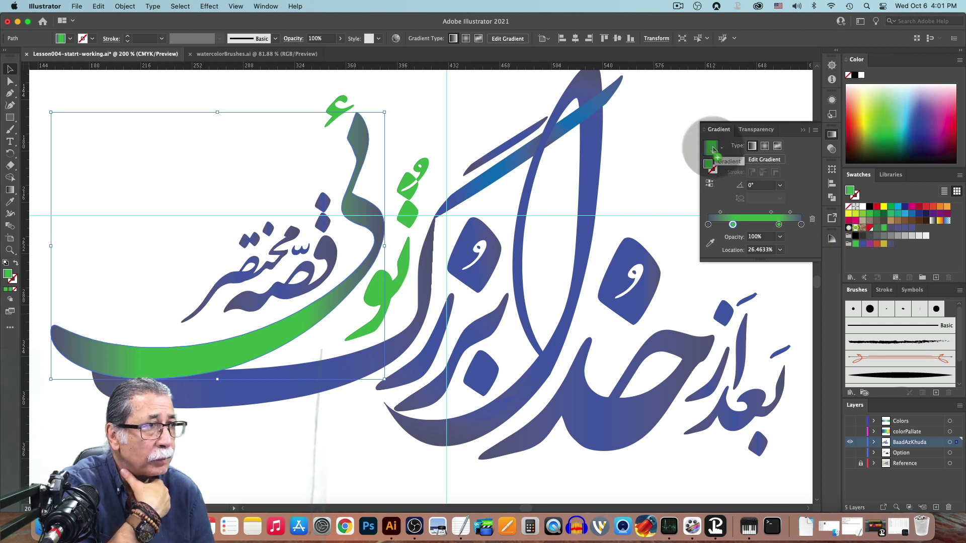
drag(711, 148, 925, 231)
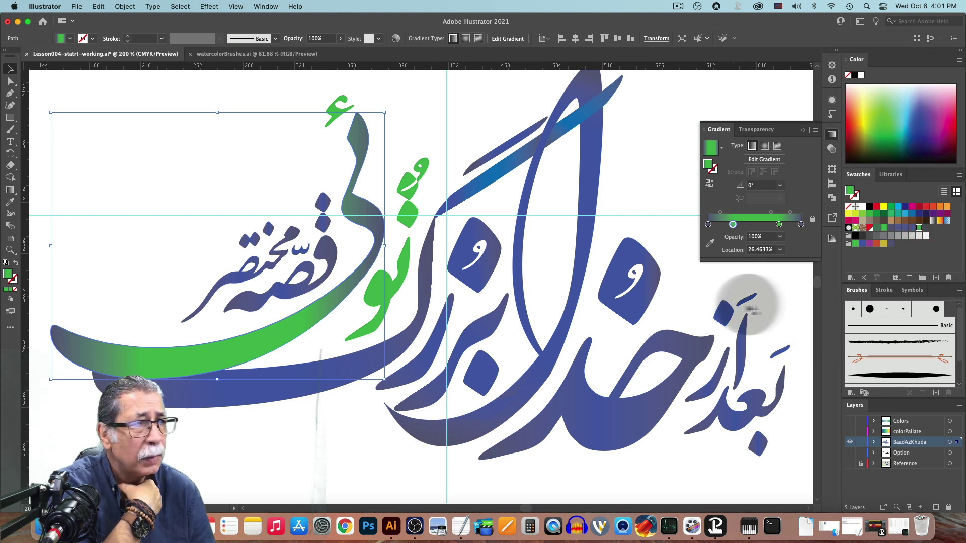
click(804, 130)
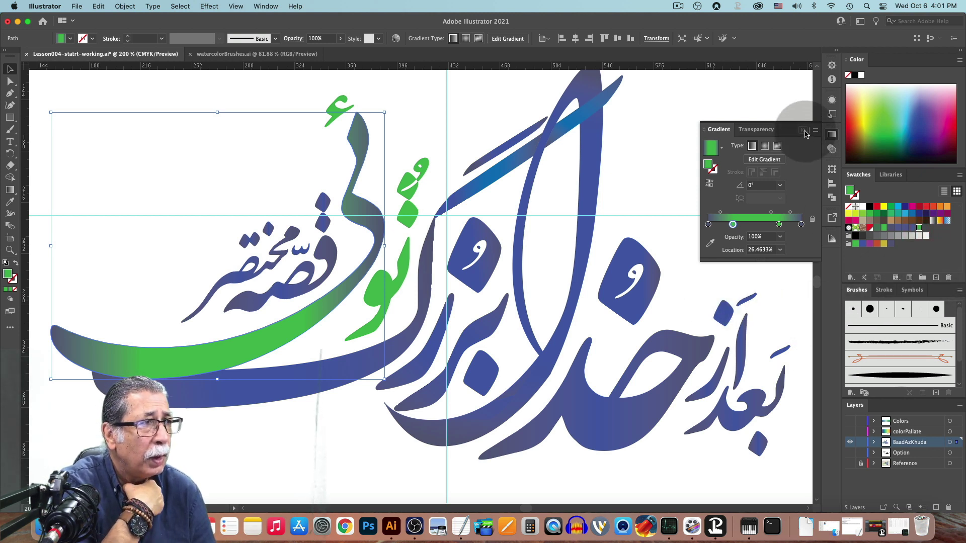
Step: Base the Color Guide on the solid green swatch and add two of its darker green shades to the saved color group
click(856, 244)
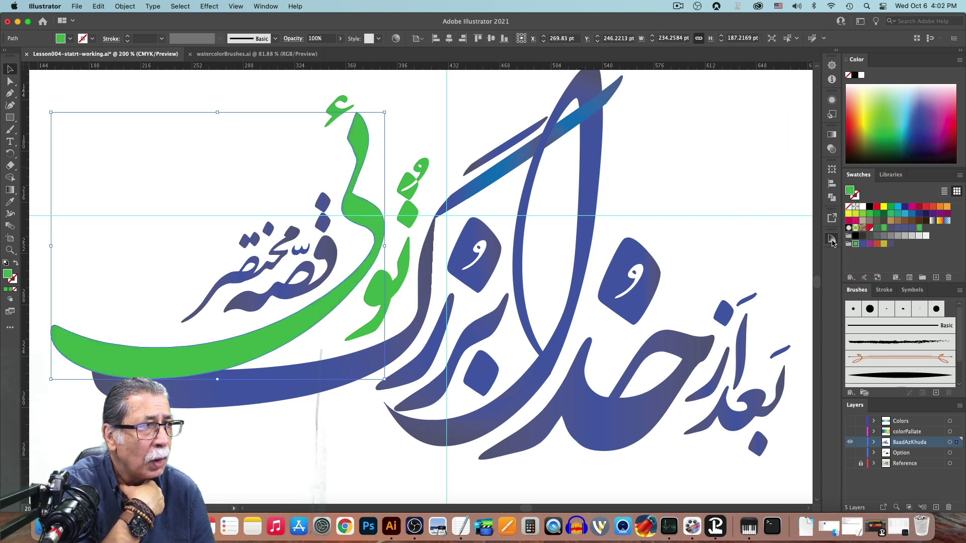
click(832, 242)
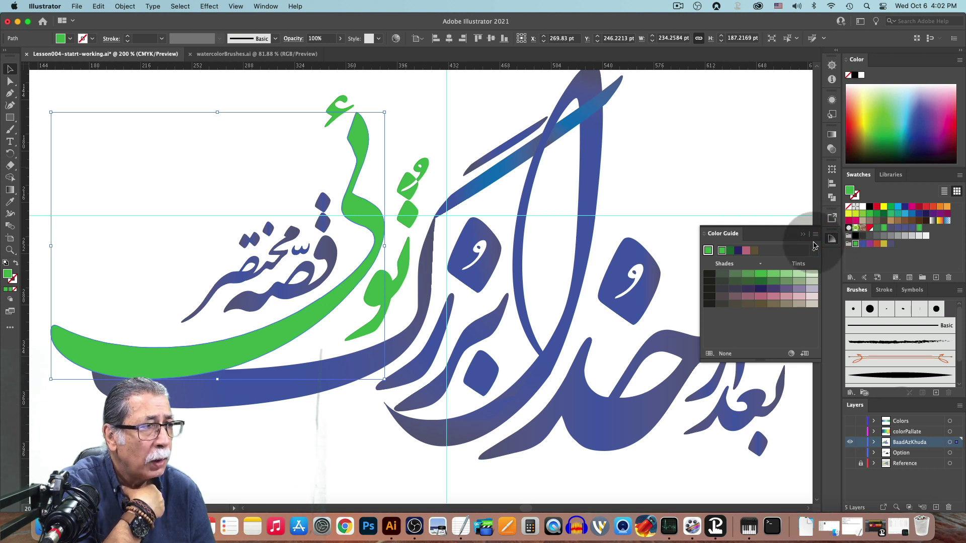
click(723, 274)
drag(825, 270, 849, 246)
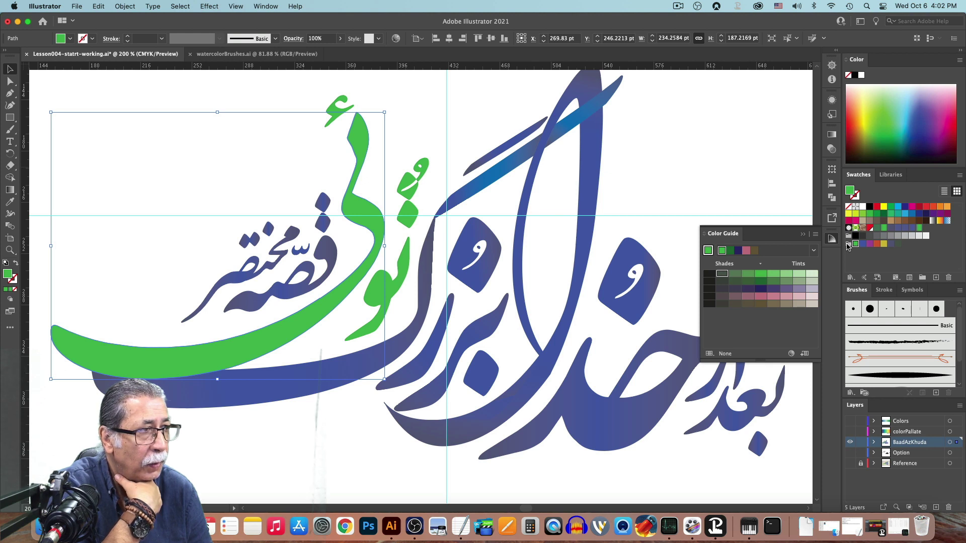
click(737, 276)
drag(831, 274, 850, 247)
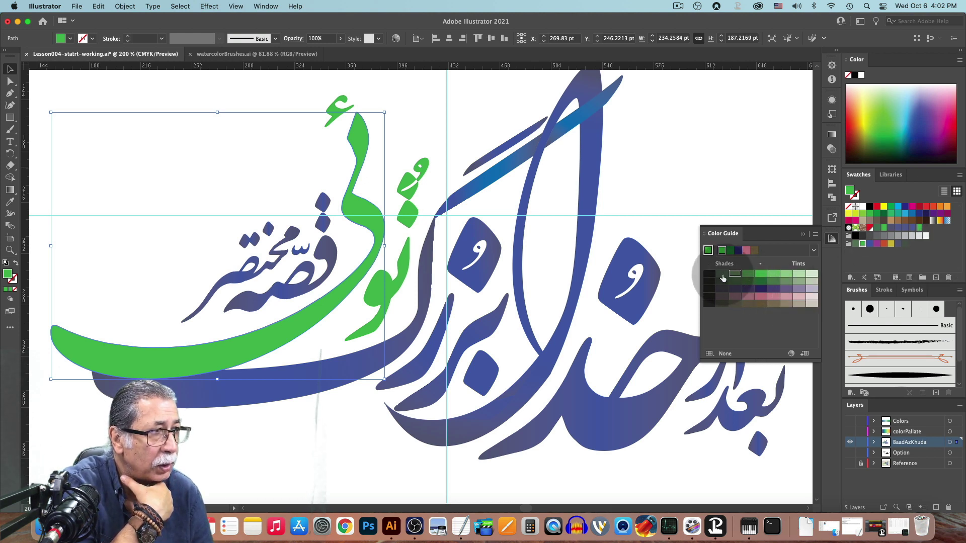
drag(721, 273, 850, 246)
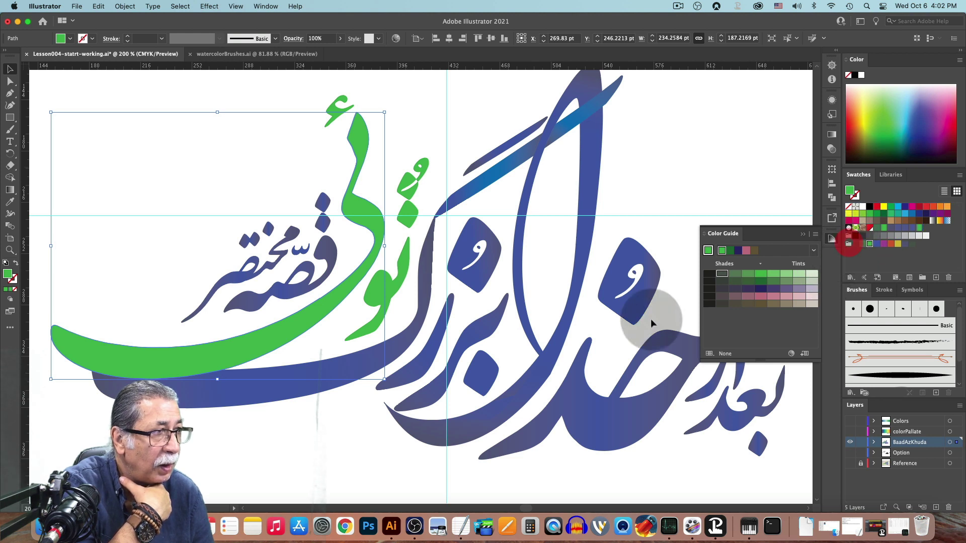
click(804, 235)
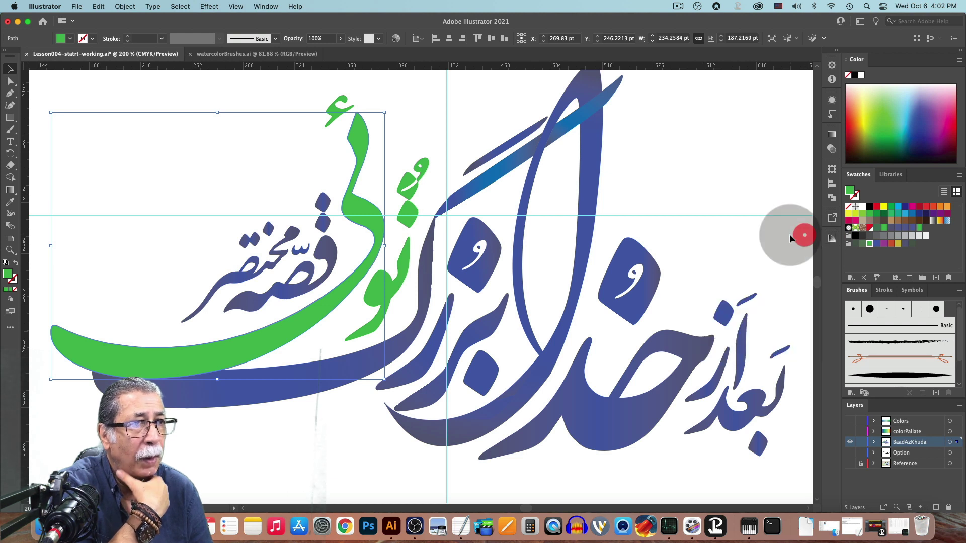
Step: Reapply the green gradient to the ی, recolour both end stops with a darker green, and move the first bright green stop to about 44.6%
click(832, 134)
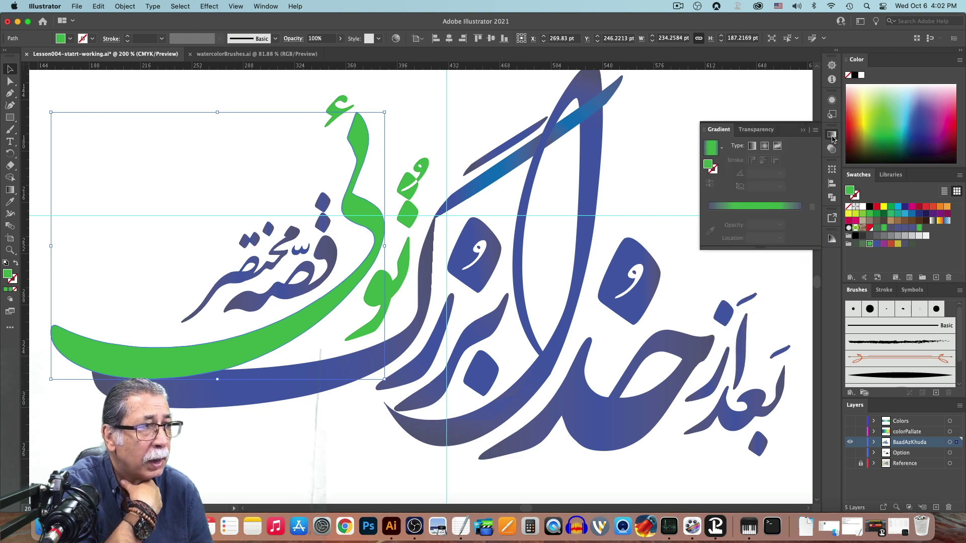
click(712, 150)
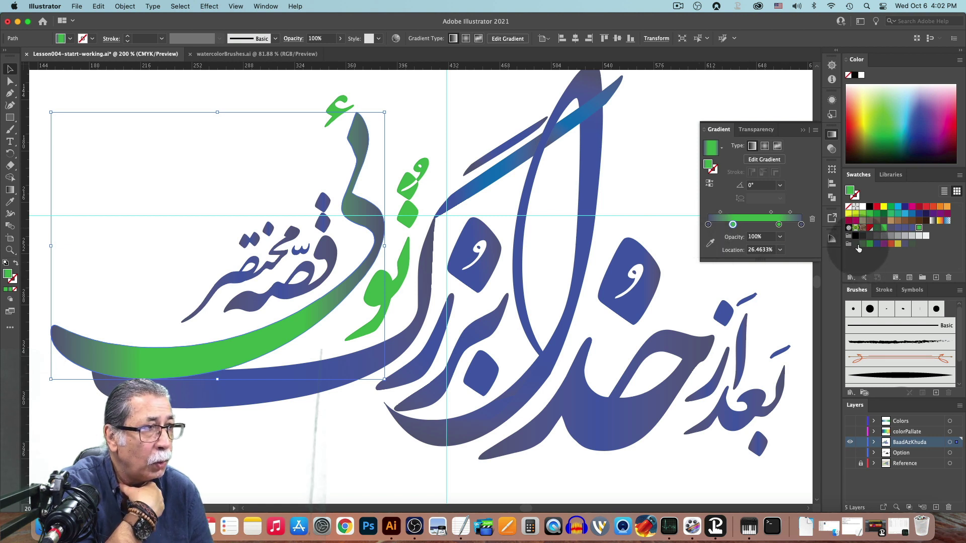
drag(864, 248, 803, 229)
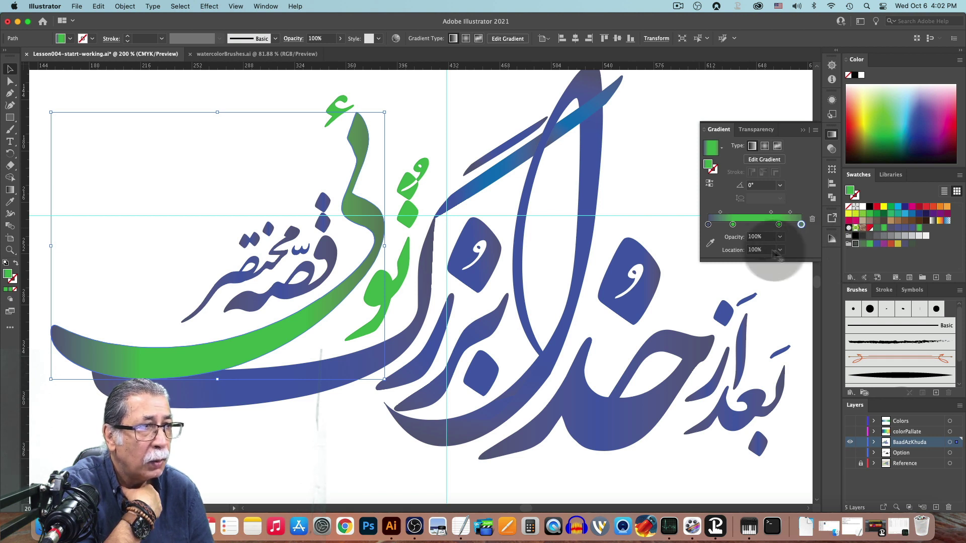
click(708, 225)
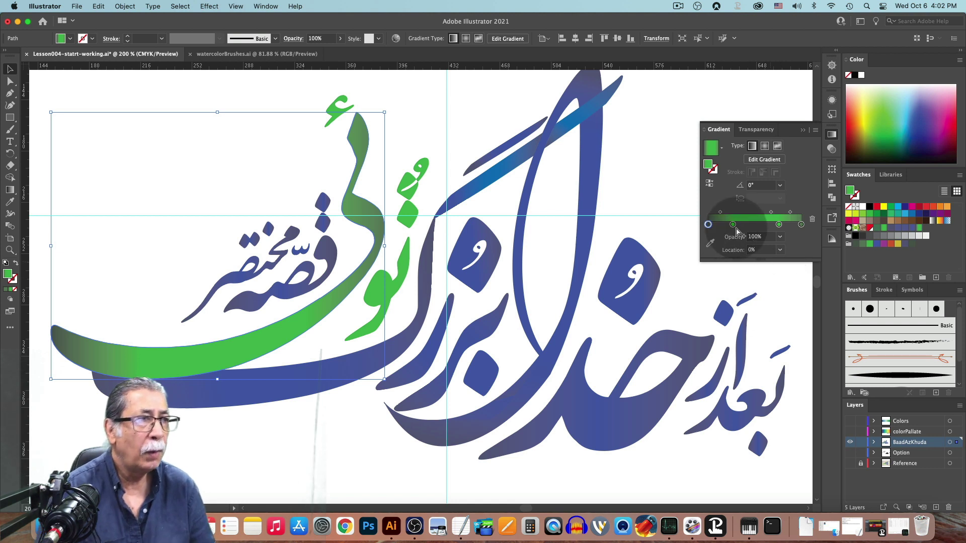
drag(733, 225, 745, 229)
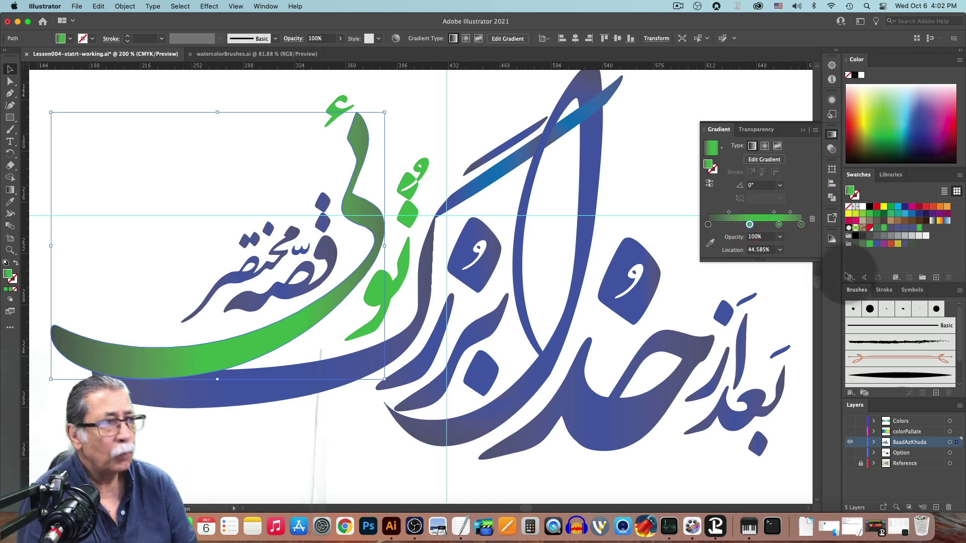
click(804, 131)
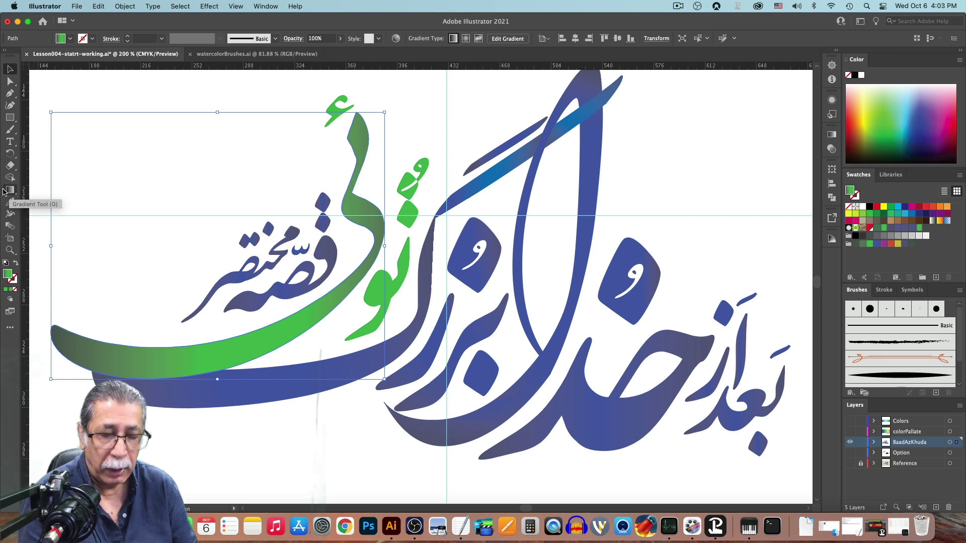
Step: Tilt the ی's green gradient so it rises diagonally toward the upper stroke, shift its first bright green stop toward the tail, and deselect
key(g)
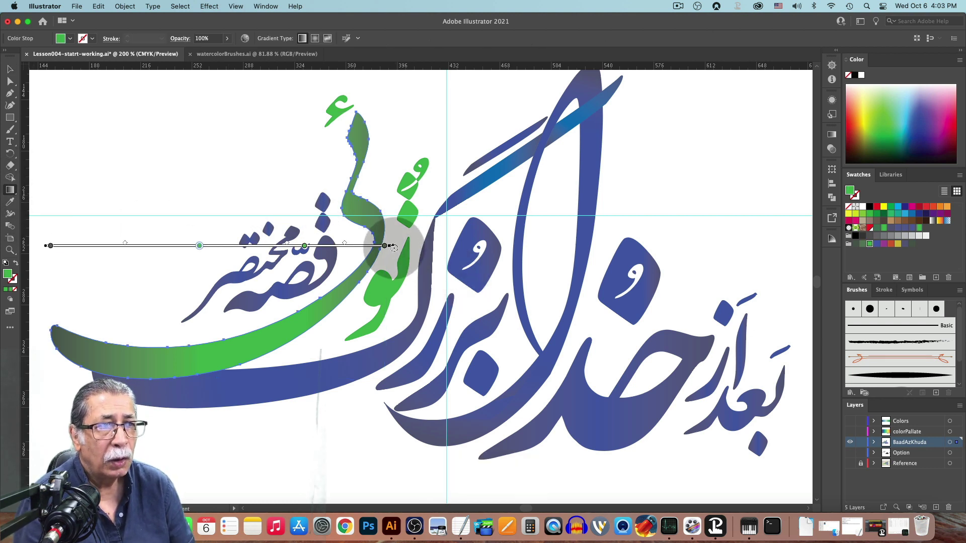
drag(394, 248, 377, 166)
click(172, 274)
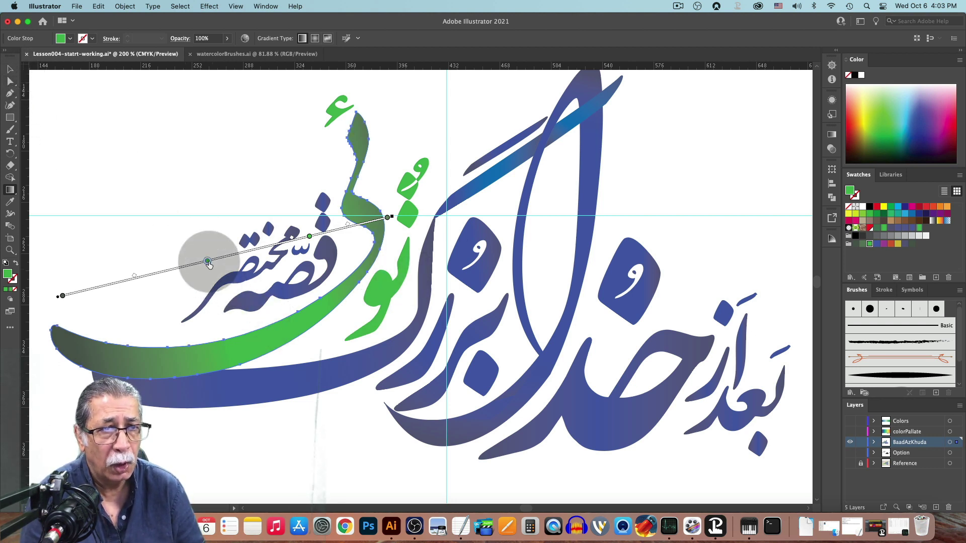
mouse_move(221, 265)
mouse_down()
mouse_move(234, 267)
mouse_move(190, 267)
mouse_up()
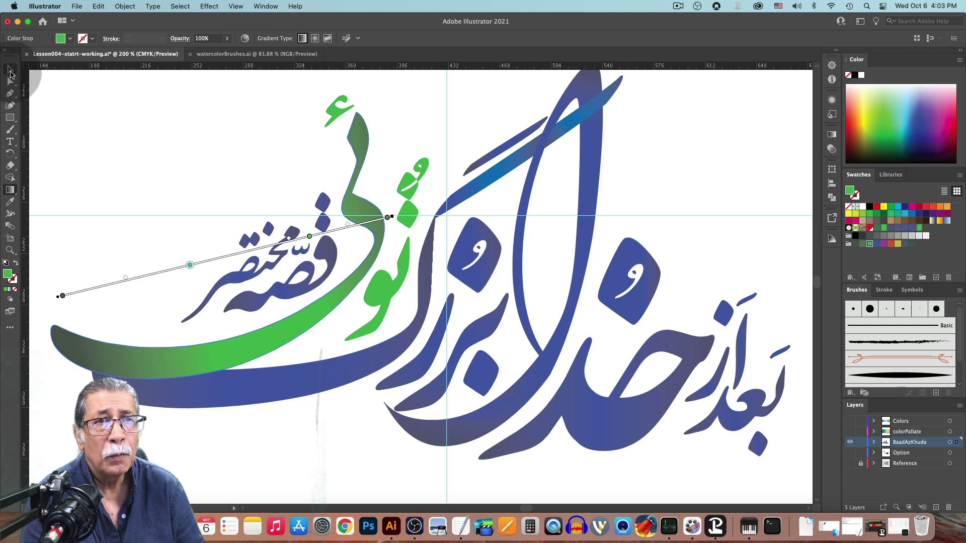
click(10, 71)
click(736, 172)
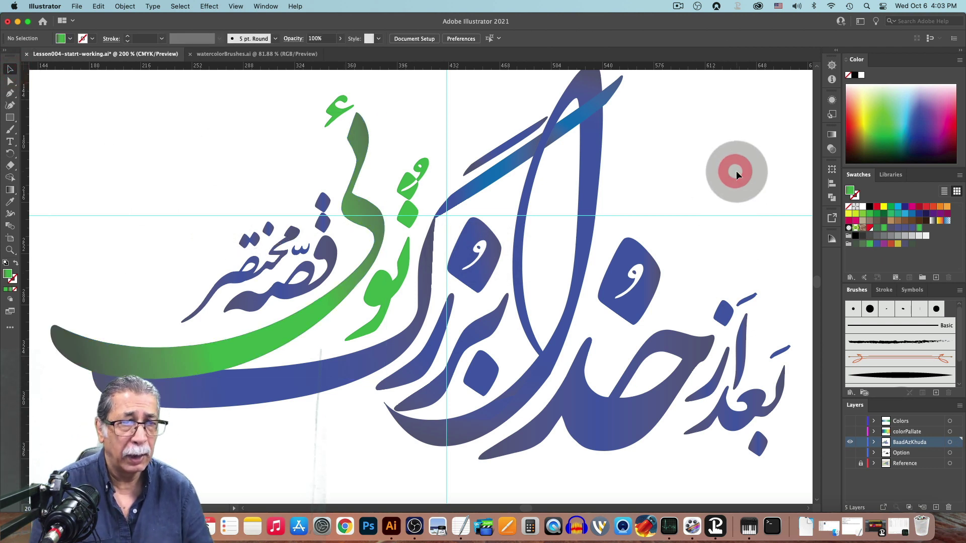
Step: Apply the saved New Gradient Swatch 3 to the green تو stroke and recolour both end stops with a dark green from the color group
click(390, 302)
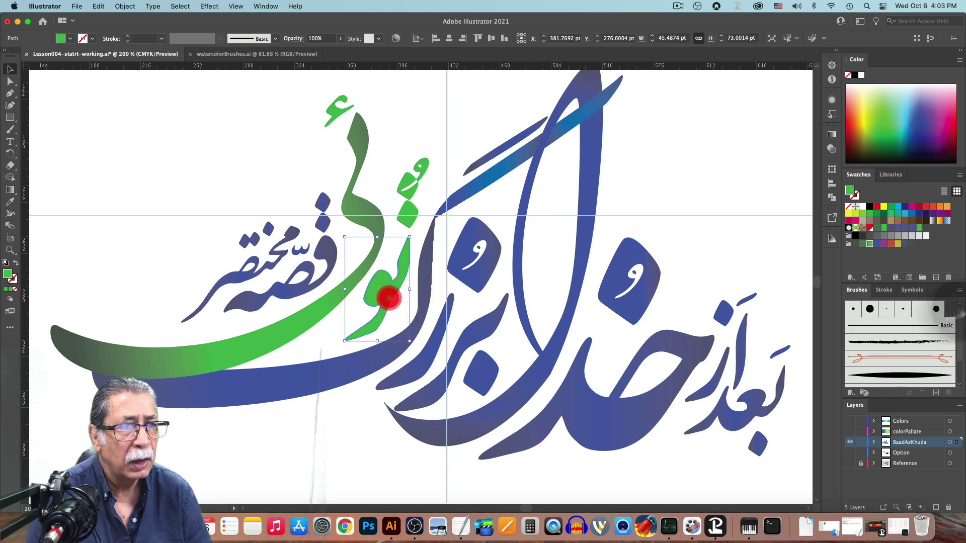
click(919, 229)
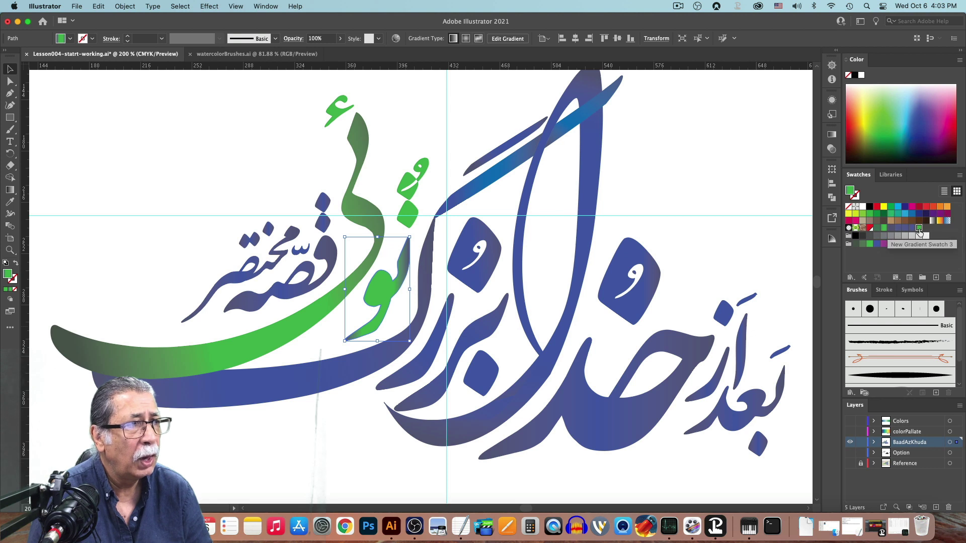
click(831, 136)
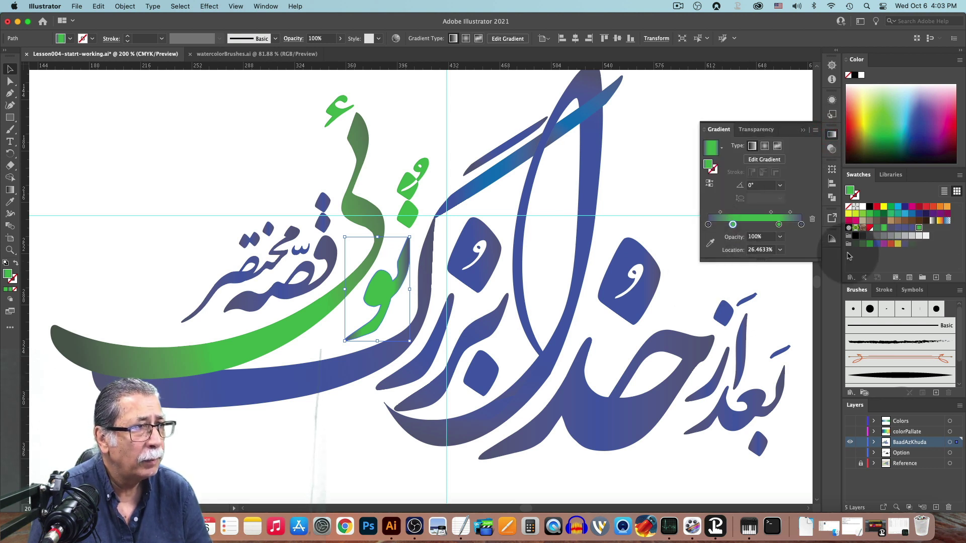
drag(856, 245, 708, 225)
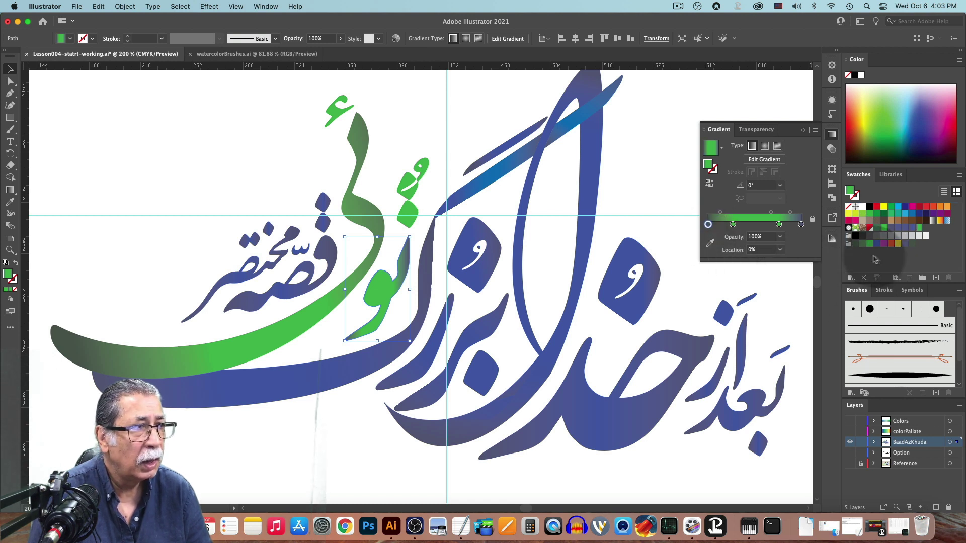
drag(861, 245, 801, 224)
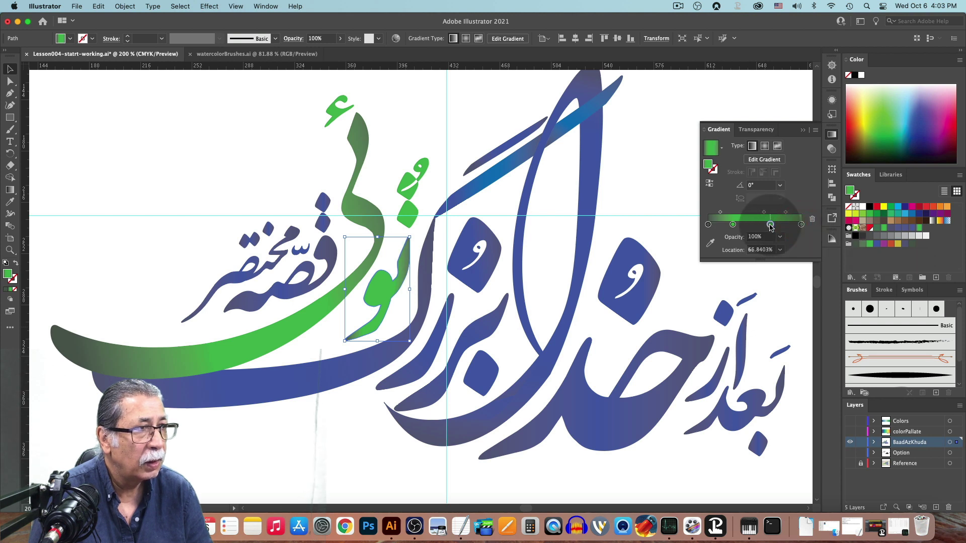
Step: Remove one of the two bright green stops from the تو gradient, move the remaining one to about 59.2%, and collapse the Gradient panel
click(770, 225)
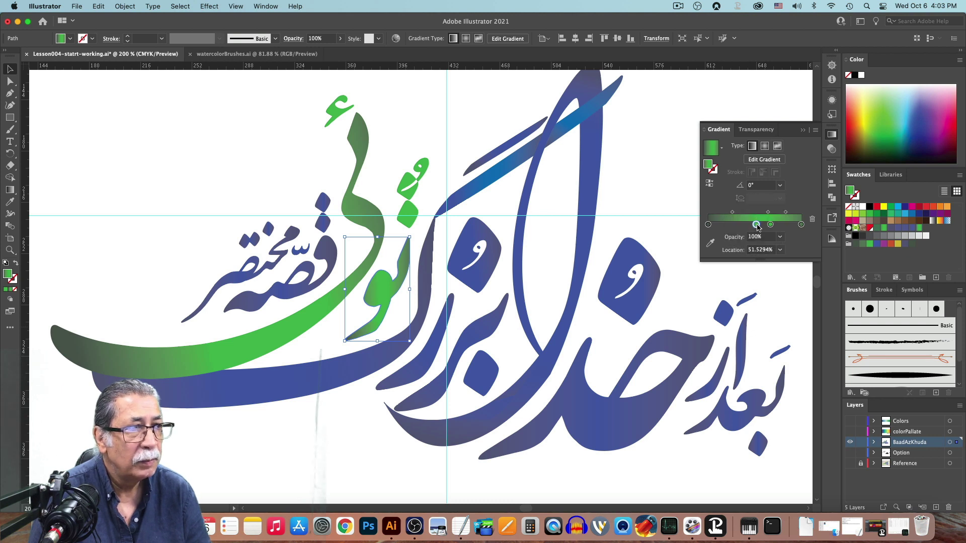
drag(758, 228, 786, 273)
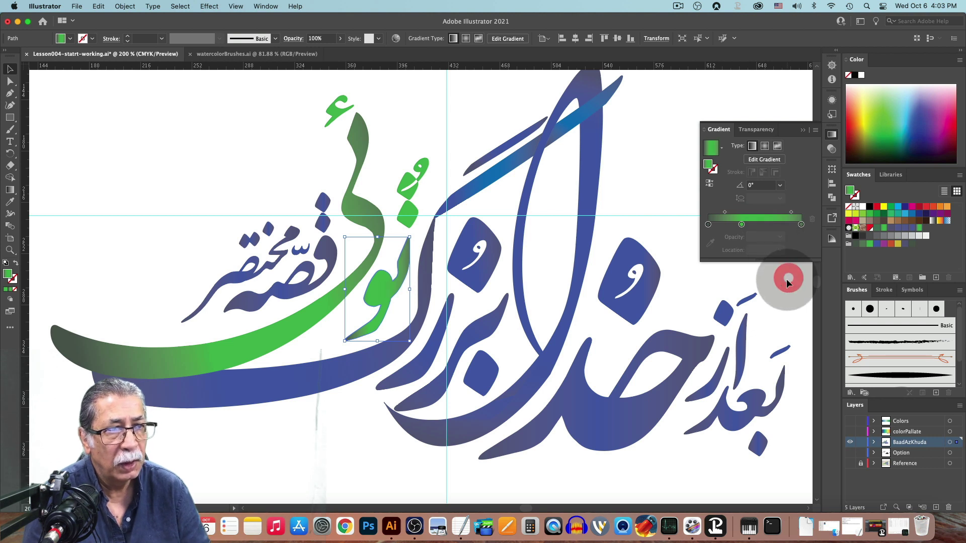
drag(741, 224, 756, 228)
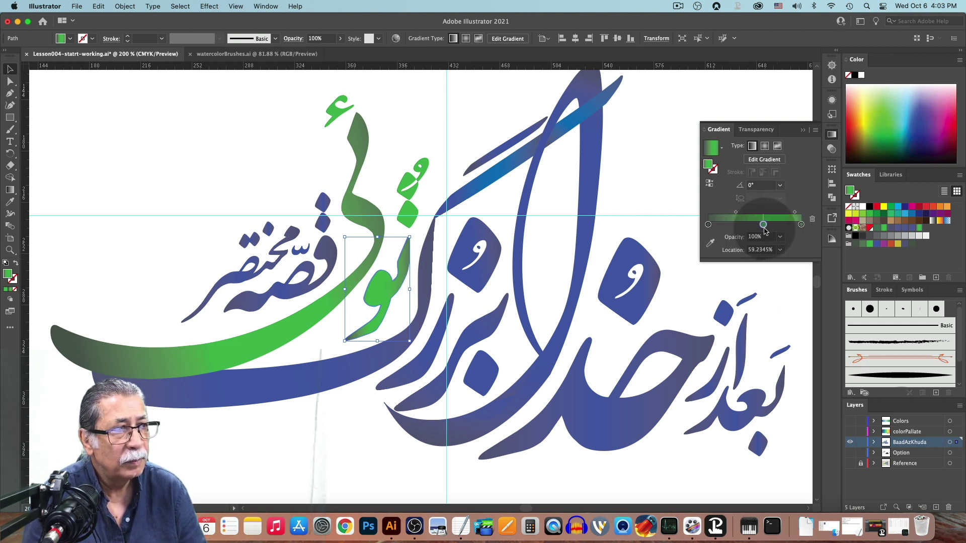
click(765, 231)
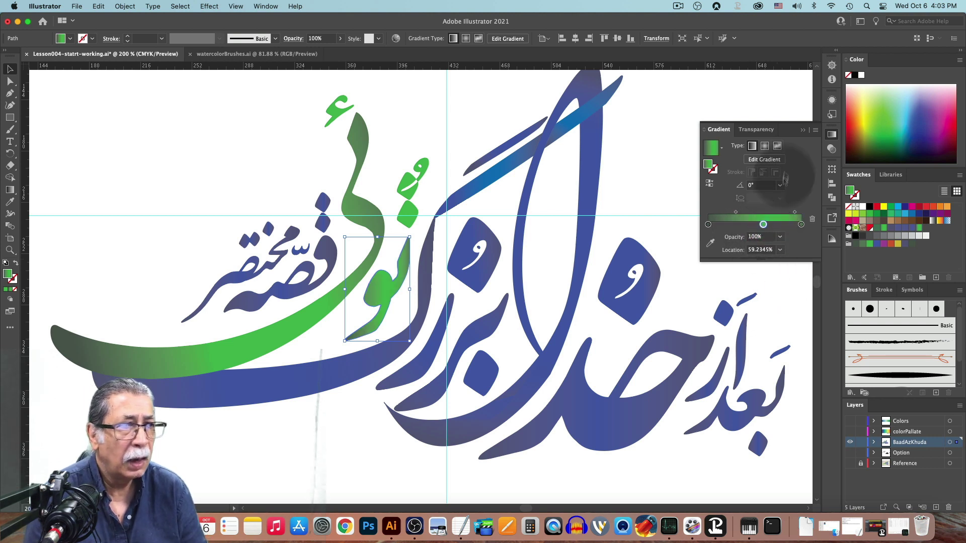
click(804, 131)
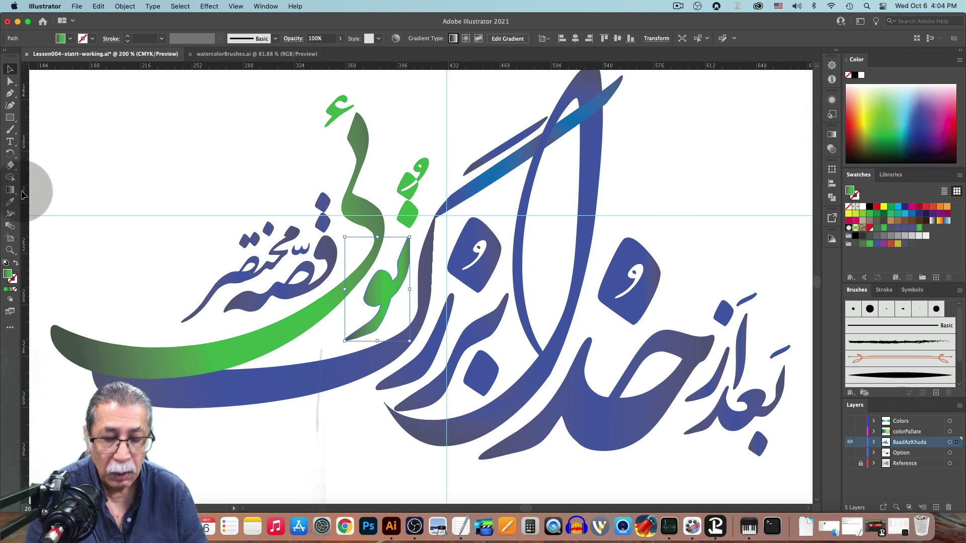
Step: Angle the تو gradient diagonally from its lower tail to its upper tip, adjust the bright and dark green stops along it, and deselect
key(g)
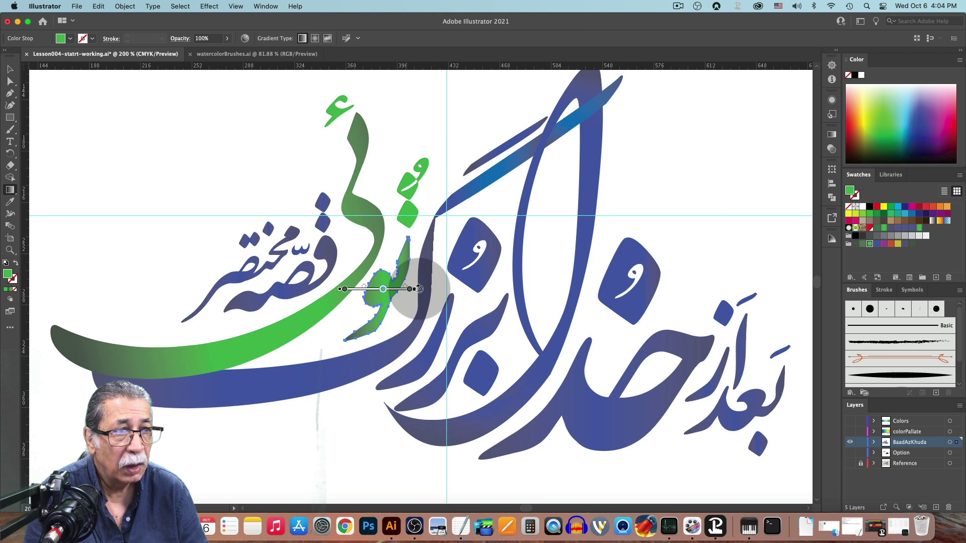
mouse_move(419, 289)
mouse_down()
mouse_move(396, 208)
mouse_move(401, 266)
mouse_move(367, 293)
mouse_up()
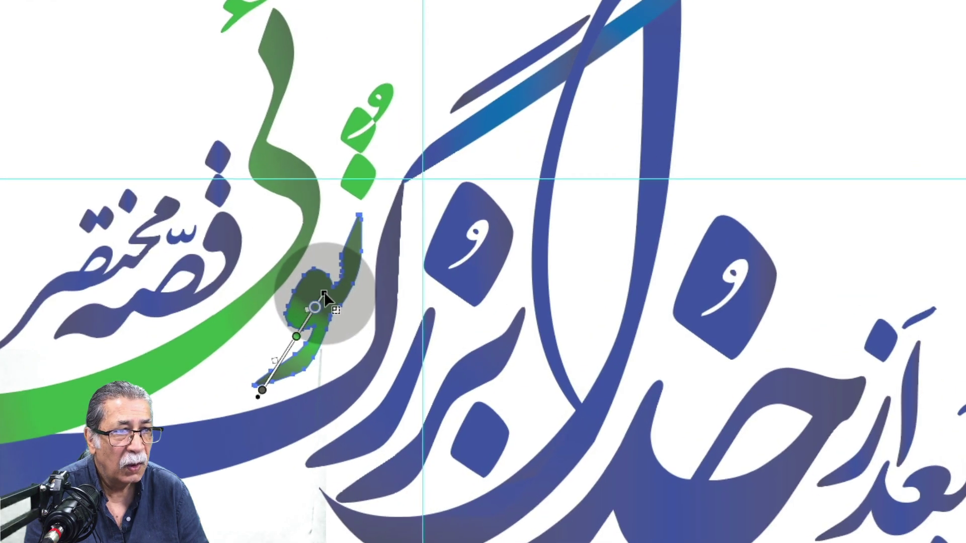
drag(390, 288, 432, 223)
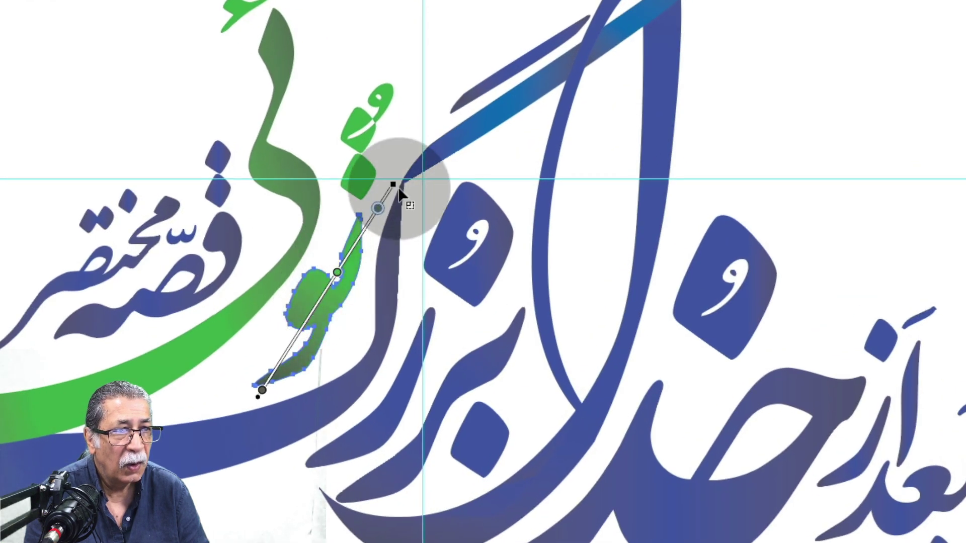
mouse_move(398, 194)
mouse_down()
mouse_move(380, 206)
mouse_move(380, 191)
mouse_move(391, 187)
mouse_up()
mouse_move(346, 237)
mouse_down()
mouse_move(361, 241)
mouse_move(361, 230)
mouse_move(349, 251)
mouse_up()
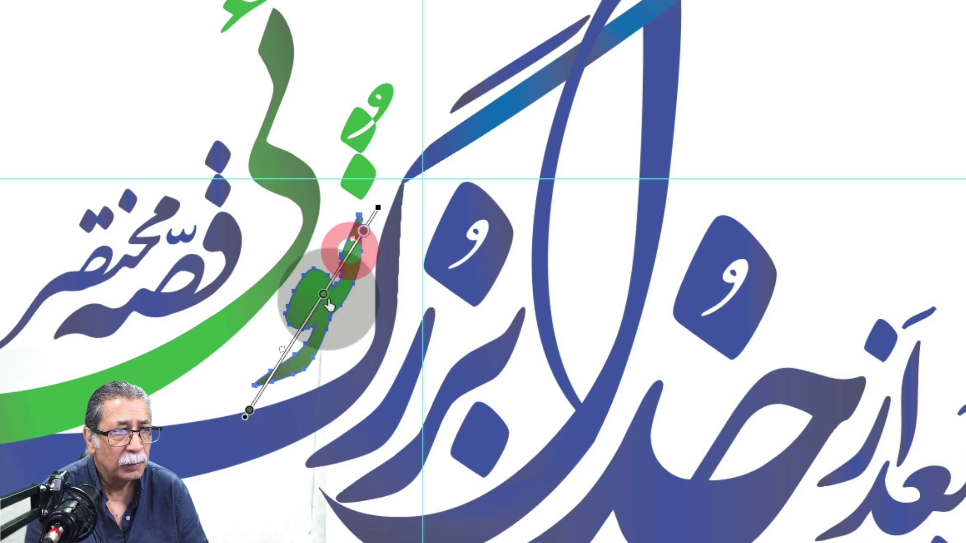
drag(326, 301, 332, 299)
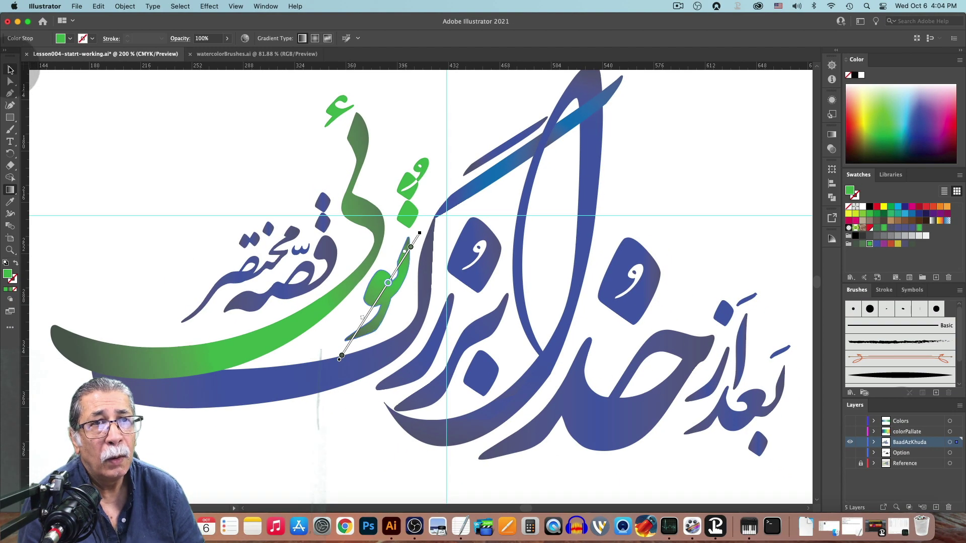
click(10, 69)
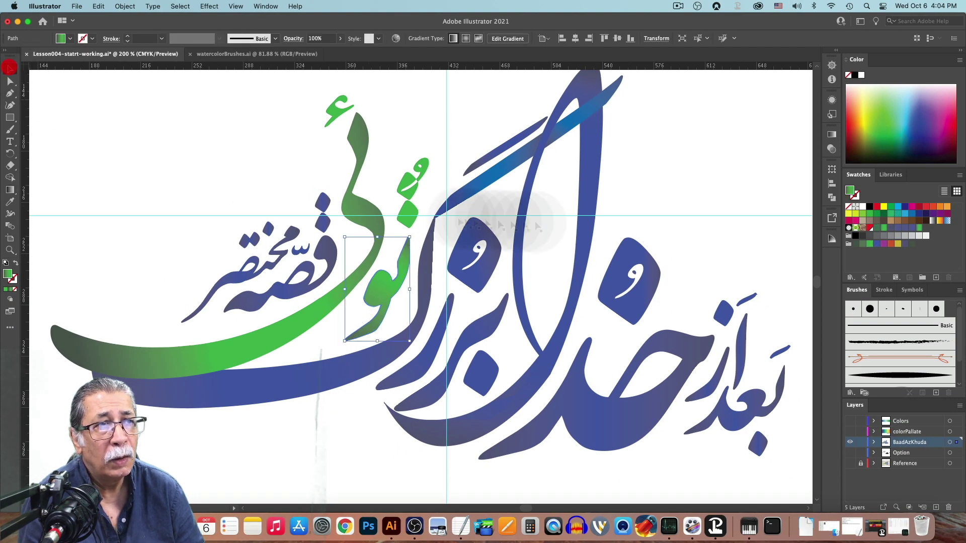
click(741, 164)
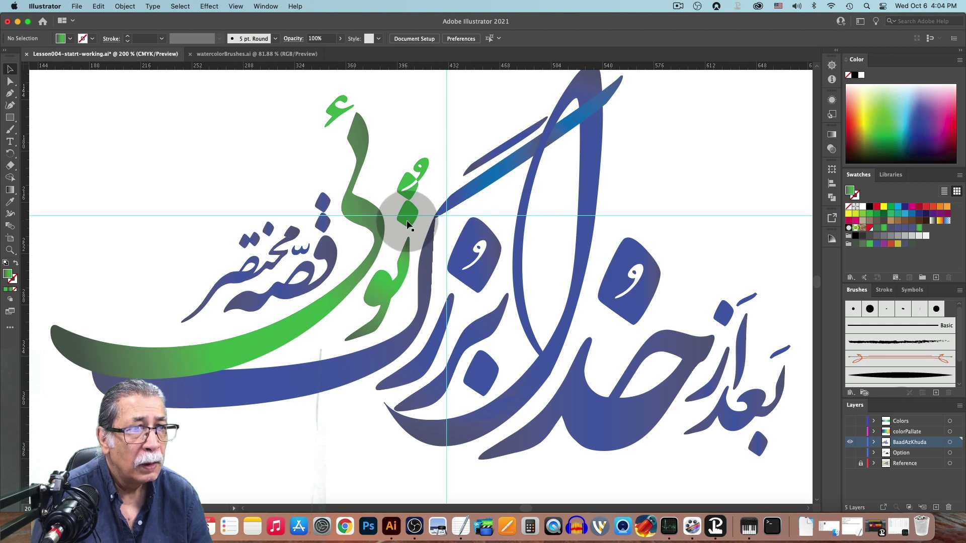
Step: Save the تو gradient as a new swatch and apply it to the two dots and the small و mark above the letter
click(384, 280)
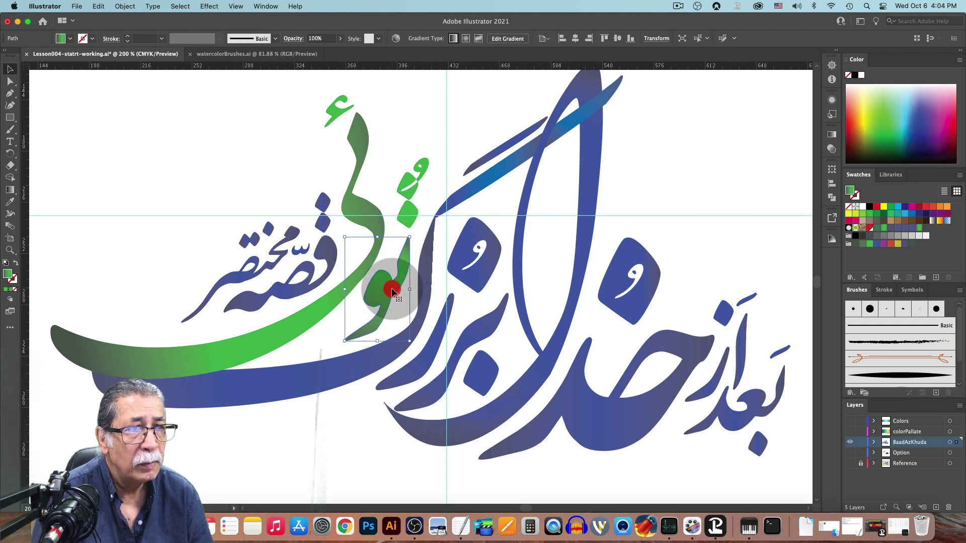
drag(7, 275, 930, 232)
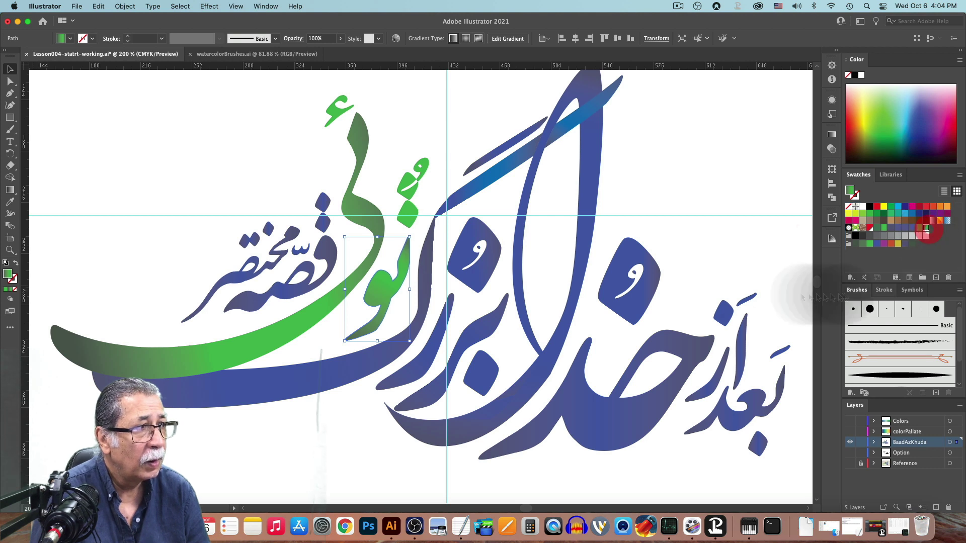
click(411, 210)
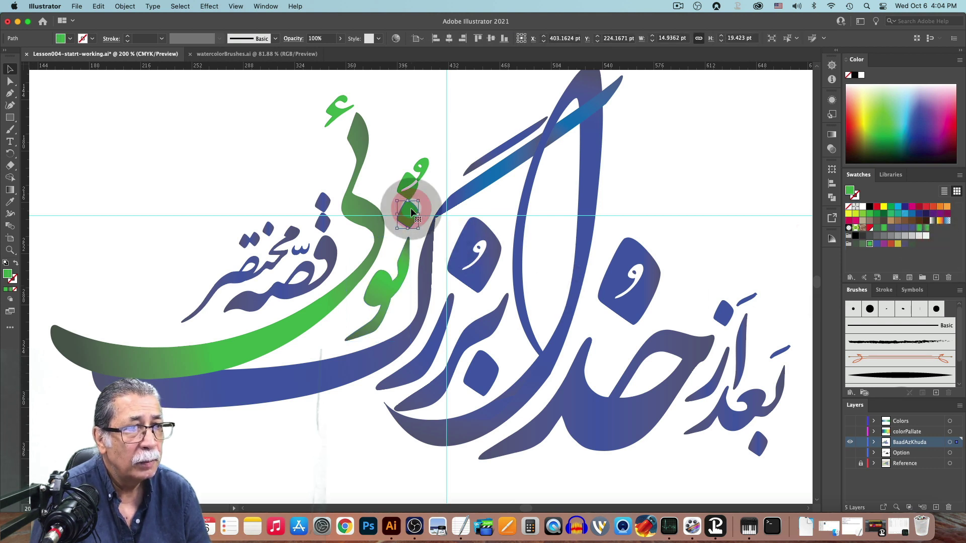
click(928, 231)
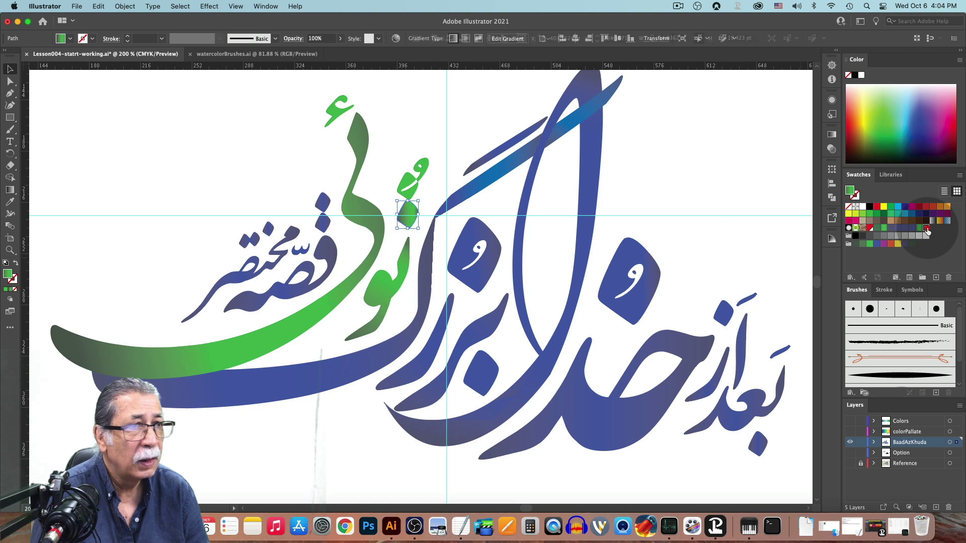
click(408, 185)
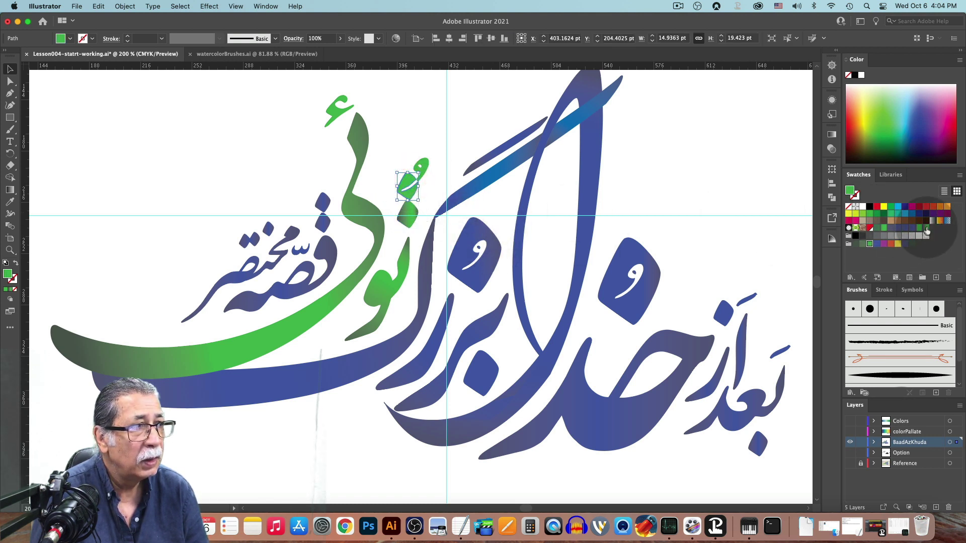
click(426, 164)
click(683, 194)
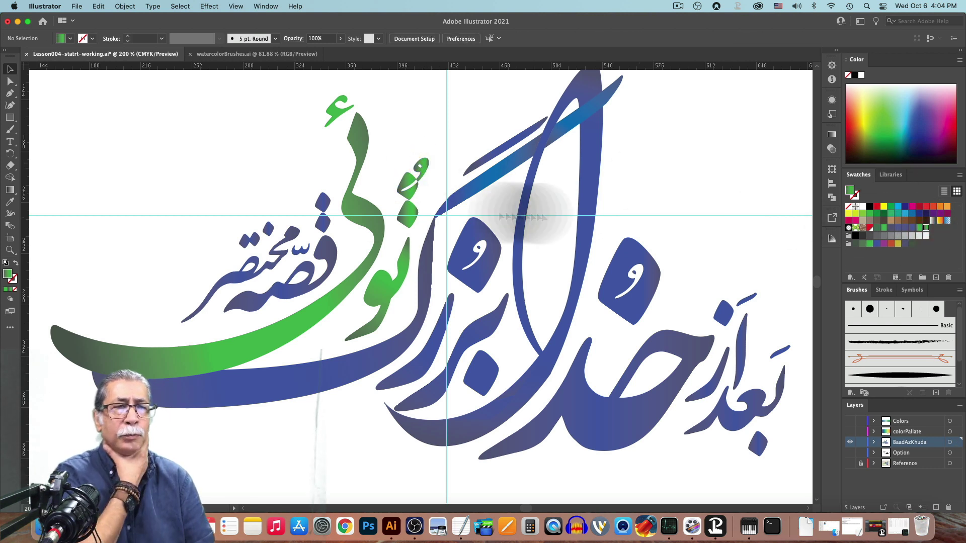
Step: Tilt and lengthen the gradient on the lower dot above تو, and reposition its stops so bright green fills the dot's lower part
click(408, 208)
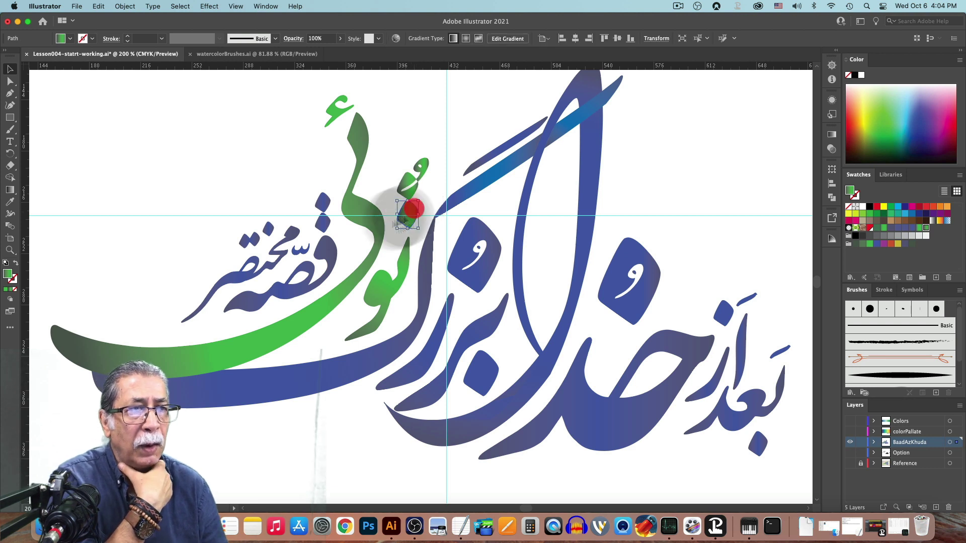
click(10, 190)
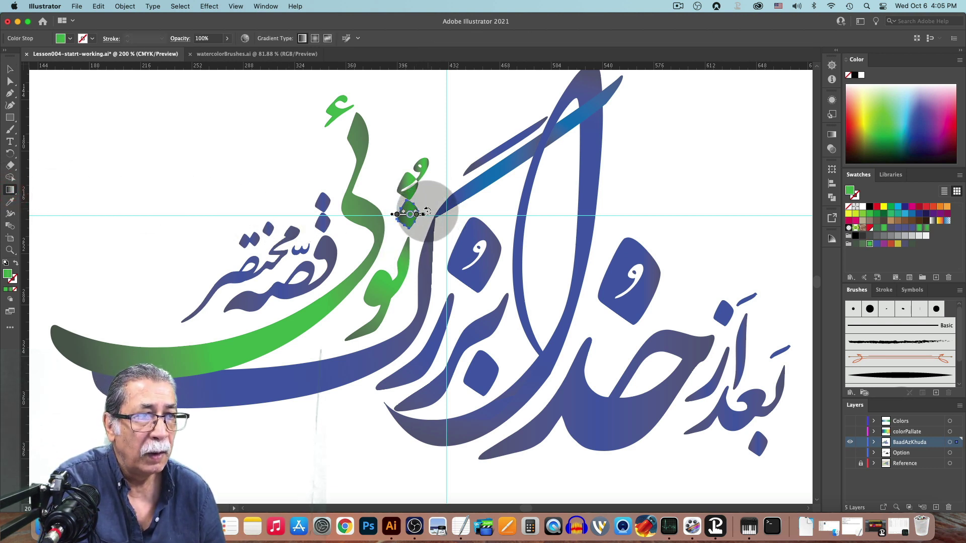
mouse_move(427, 212)
mouse_down()
mouse_move(423, 188)
mouse_move(411, 217)
mouse_up()
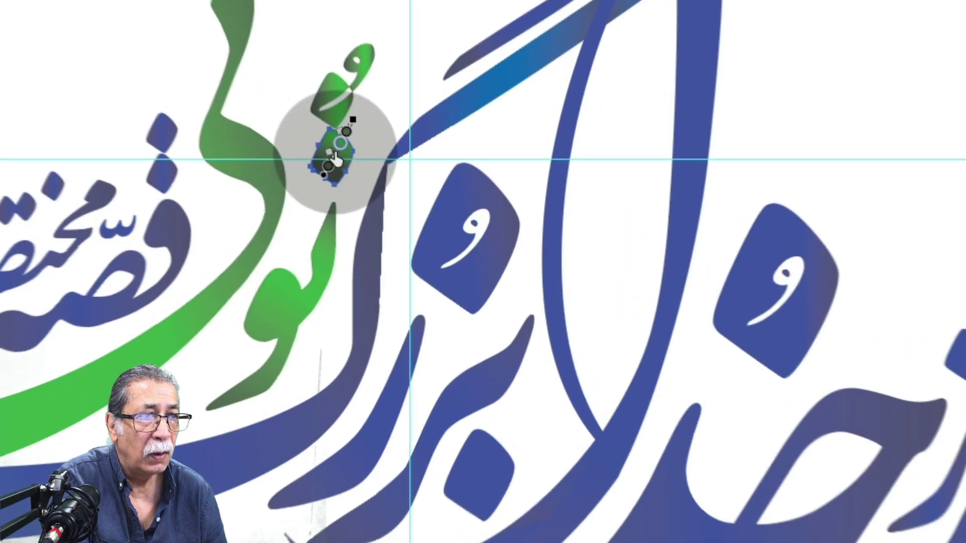
mouse_move(364, 118)
mouse_down()
mouse_move(350, 111)
mouse_move(421, 48)
mouse_up()
mouse_move(380, 91)
mouse_down()
mouse_move(387, 122)
mouse_move(388, 113)
mouse_move(330, 154)
mouse_up()
drag(369, 83, 358, 123)
drag(304, 198, 274, 250)
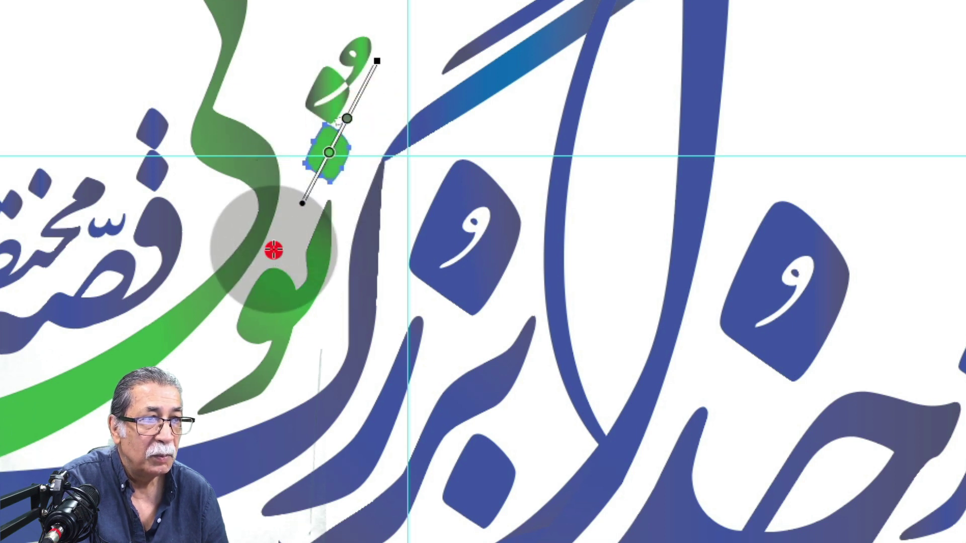
drag(329, 152, 314, 182)
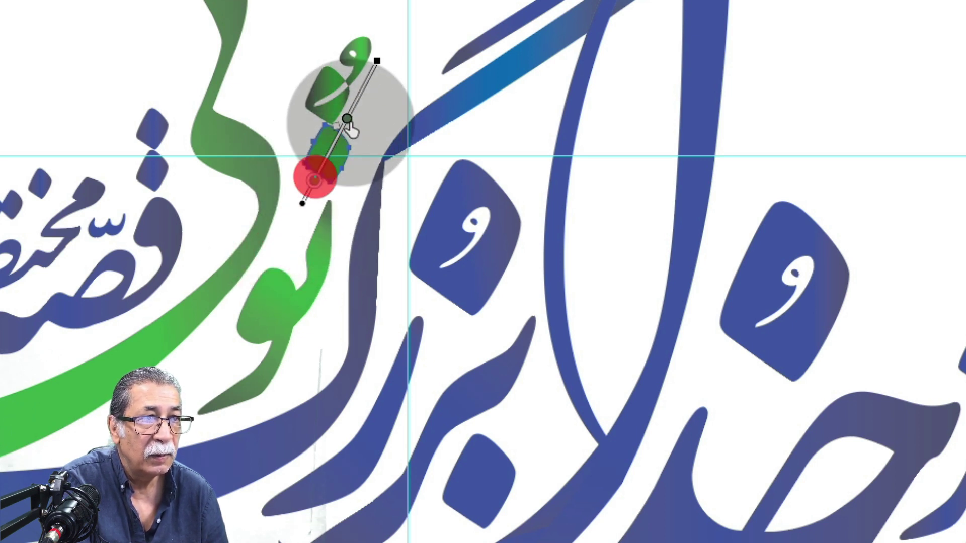
drag(349, 122, 344, 137)
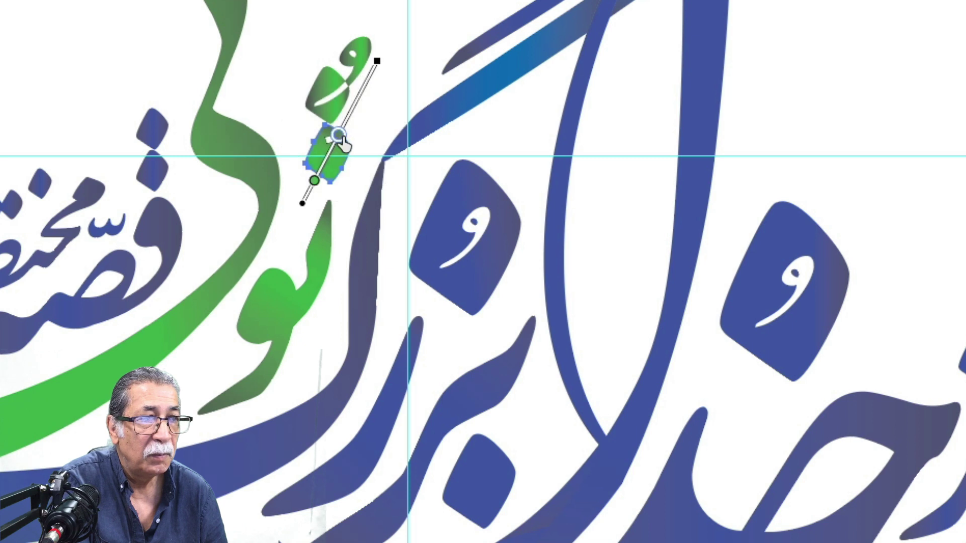
click(340, 135)
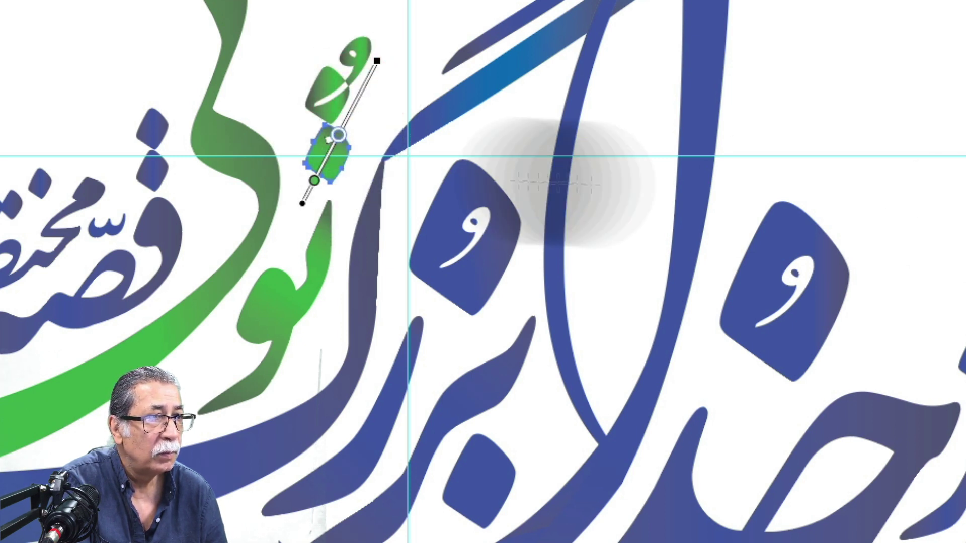
click(324, 158)
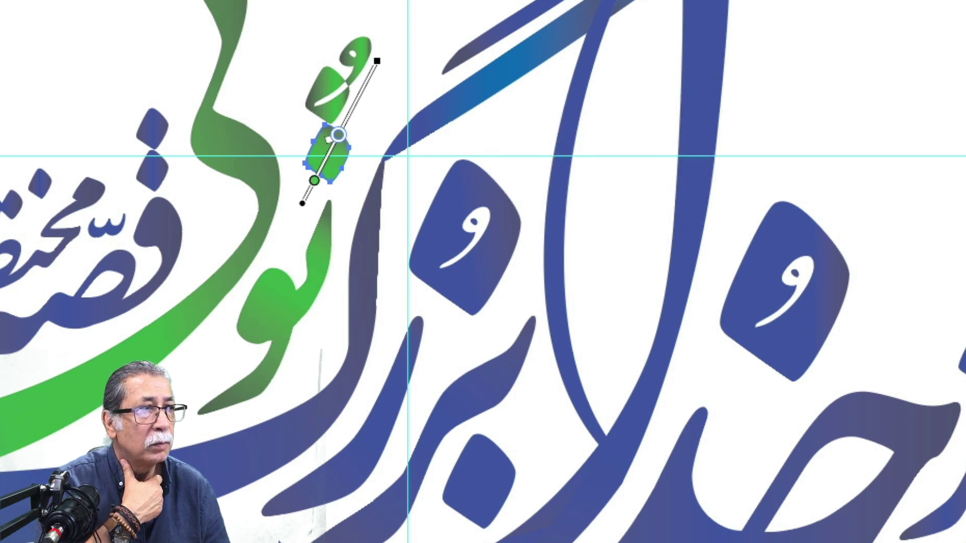
Step: Try a yellow-green middle stop in the lower dot's gradient with the dark green stop moved outward, and undo the added stop
key(ctrl+F9)
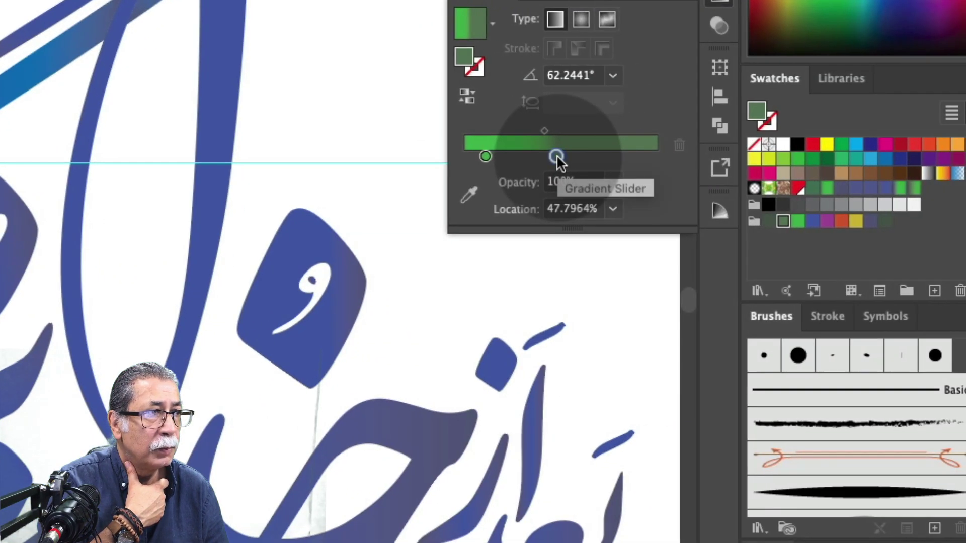
drag(557, 155, 606, 172)
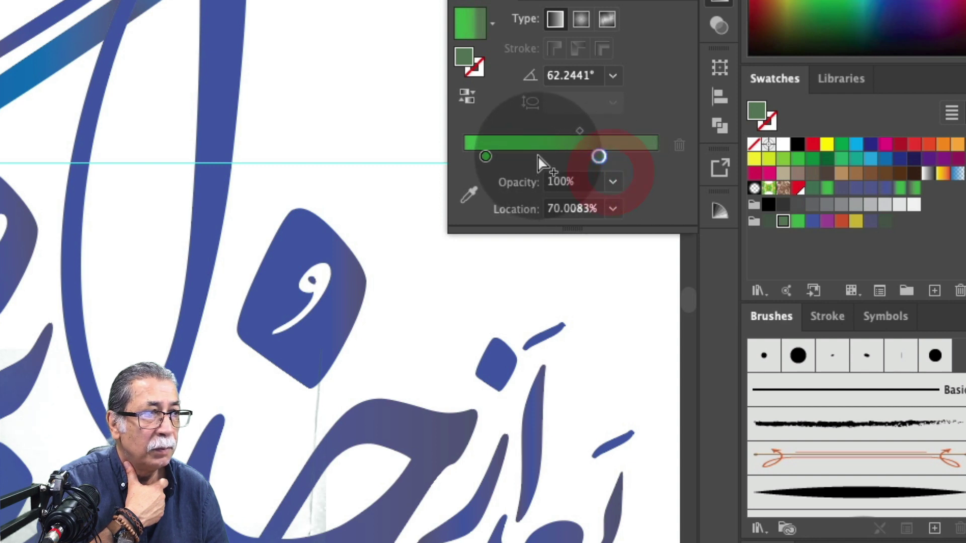
click(538, 156)
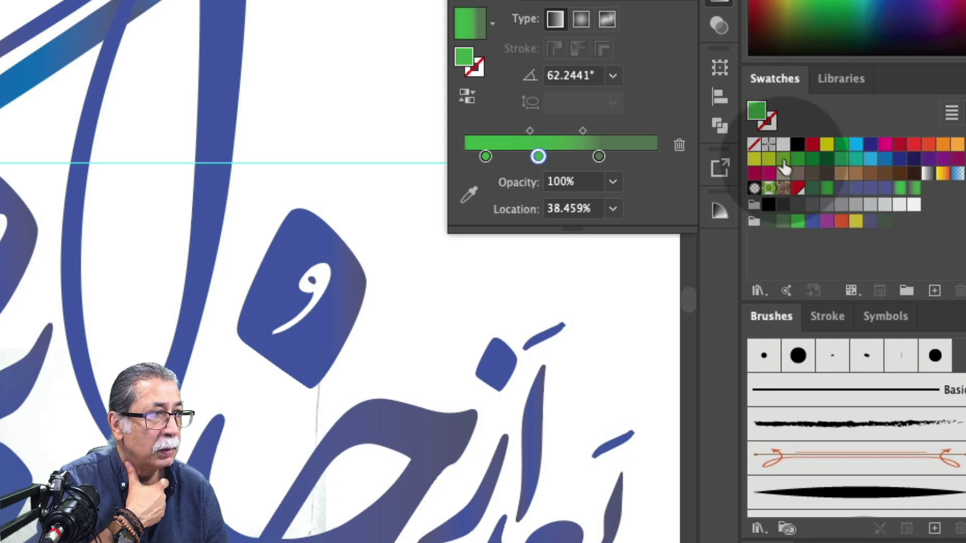
click(783, 160)
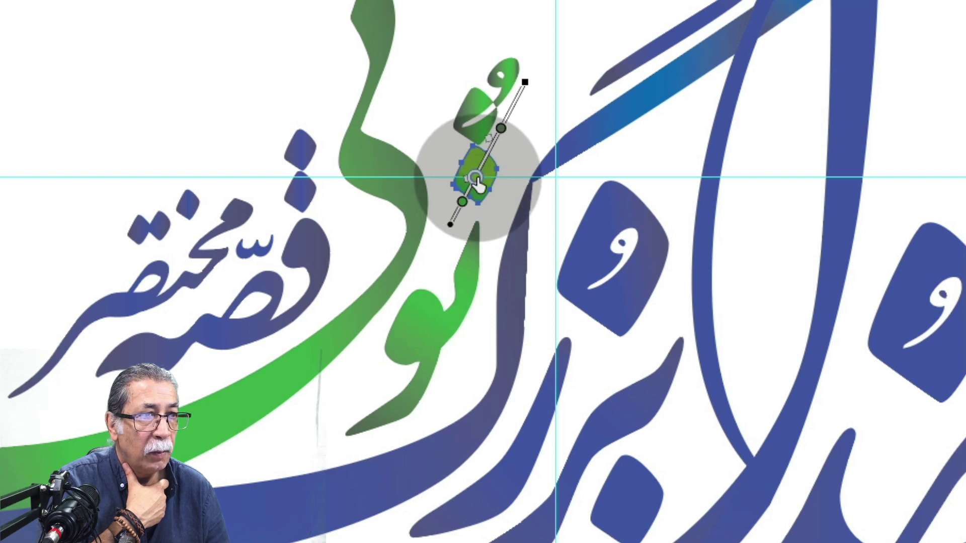
mouse_move(476, 179)
mouse_down()
mouse_move(485, 162)
mouse_move(460, 166)
mouse_move(476, 174)
mouse_move(494, 146)
mouse_up()
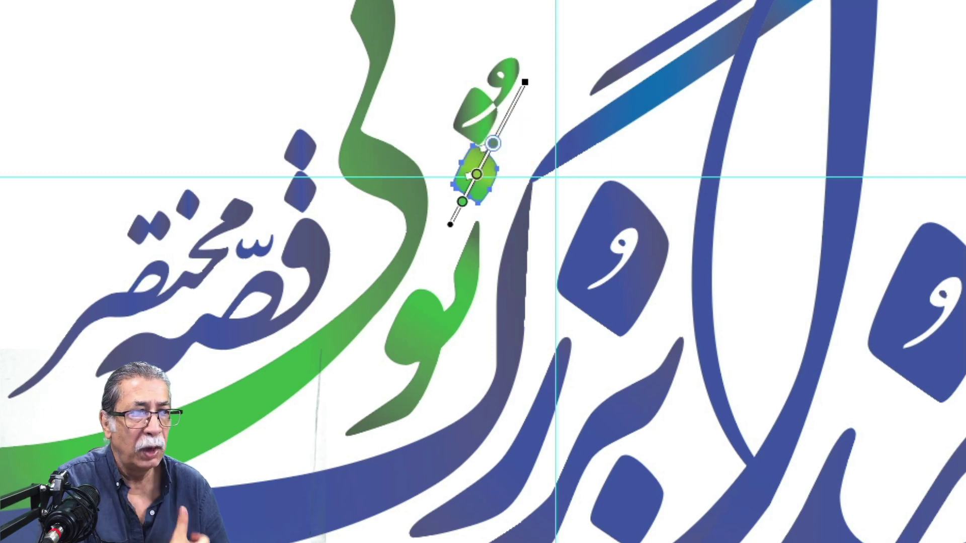
key(ctrl+z)
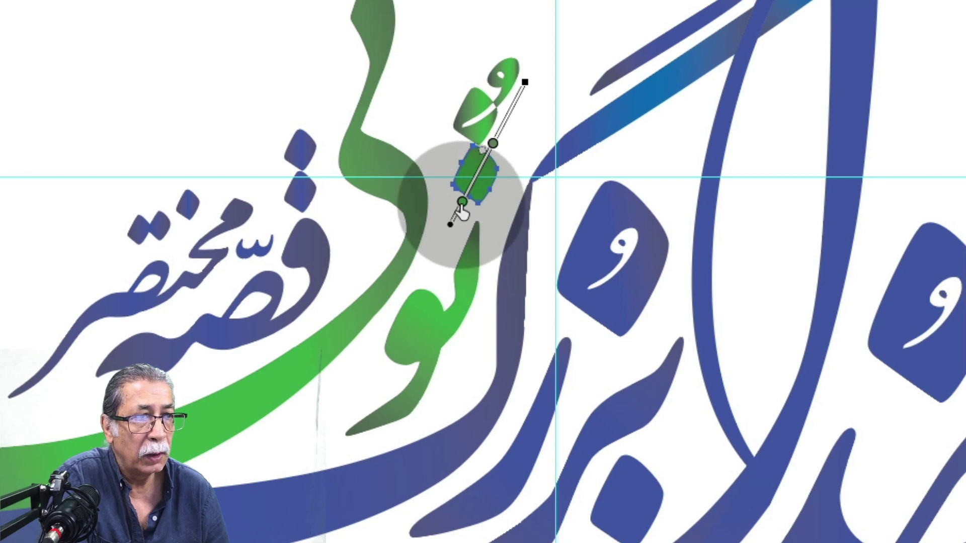
Step: Reposition the dark and bright green stops on the lower dot above تو, tilt its gradient to a shallower diagonal, and deselect it
drag(492, 143, 489, 154)
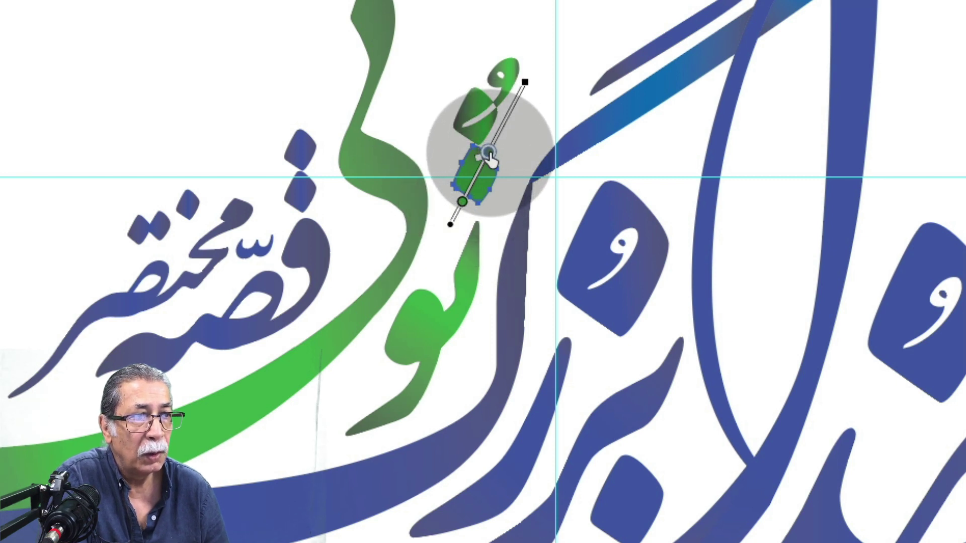
click(491, 151)
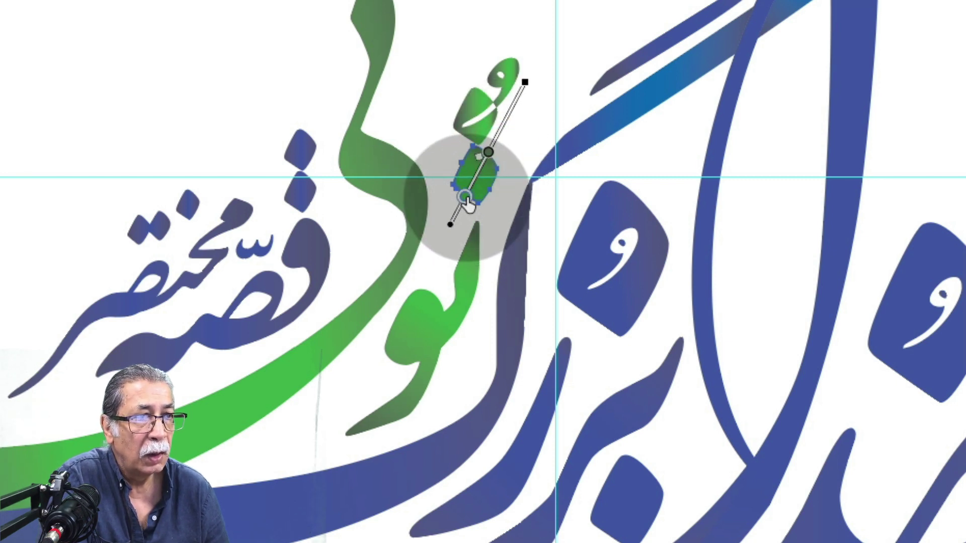
click(466, 196)
mouse_move(524, 61)
mouse_down()
mouse_move(550, 118)
mouse_move(546, 147)
mouse_up()
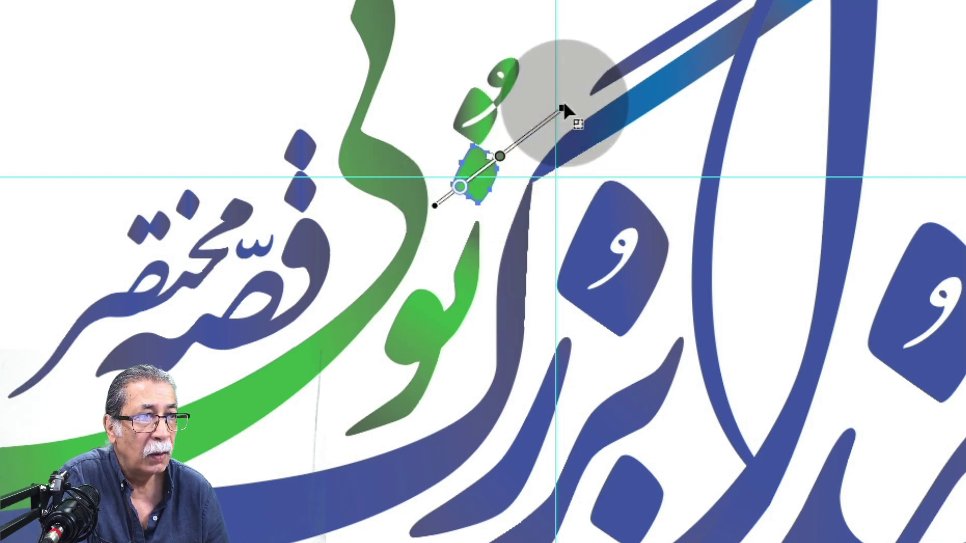
drag(569, 99, 580, 140)
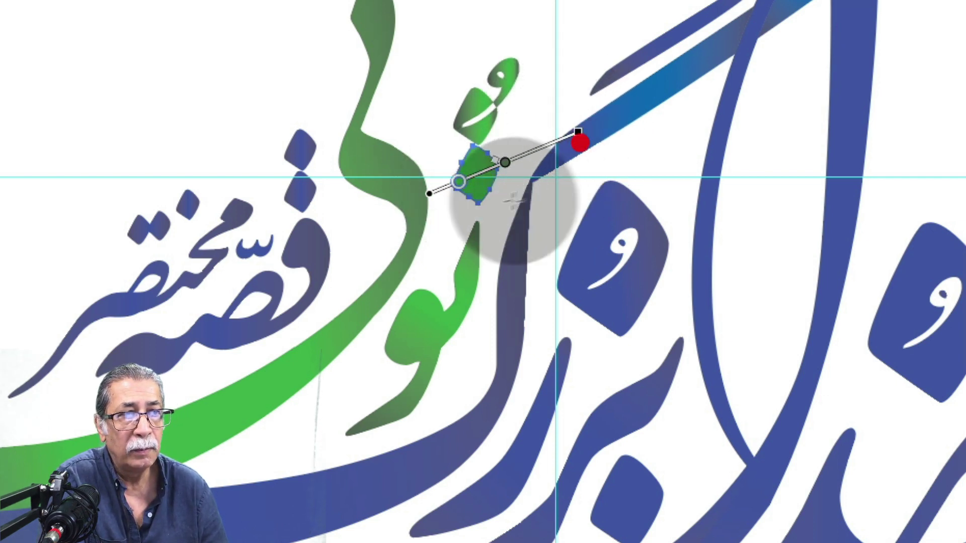
drag(484, 168, 468, 176)
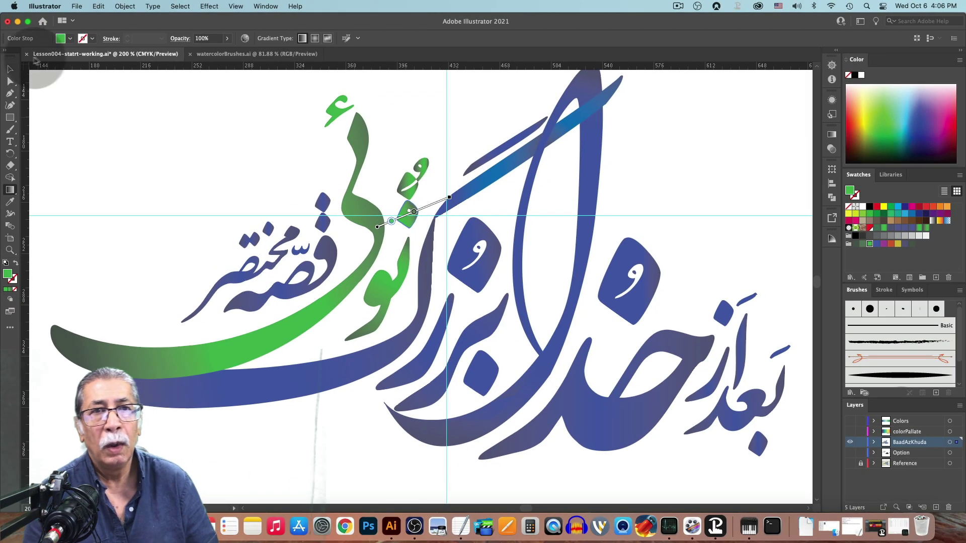
click(10, 71)
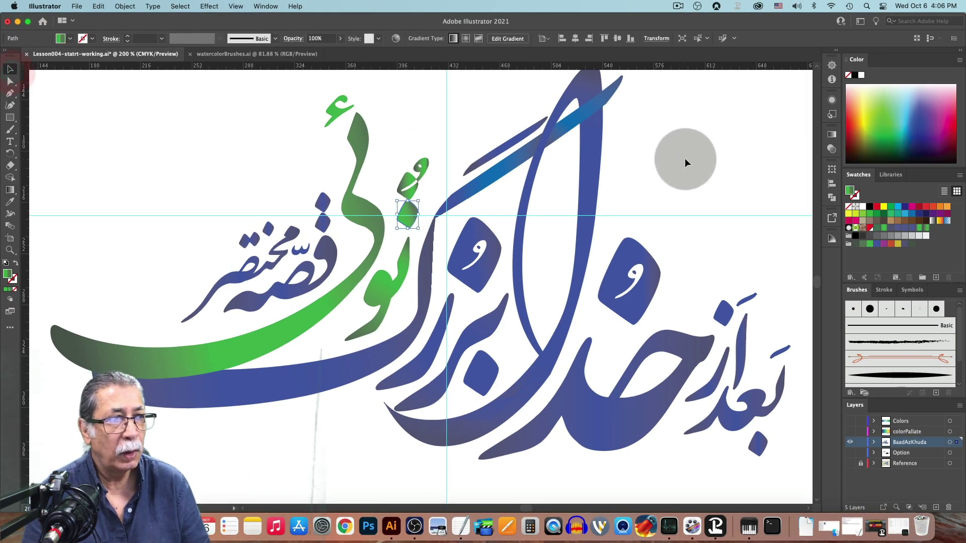
click(685, 159)
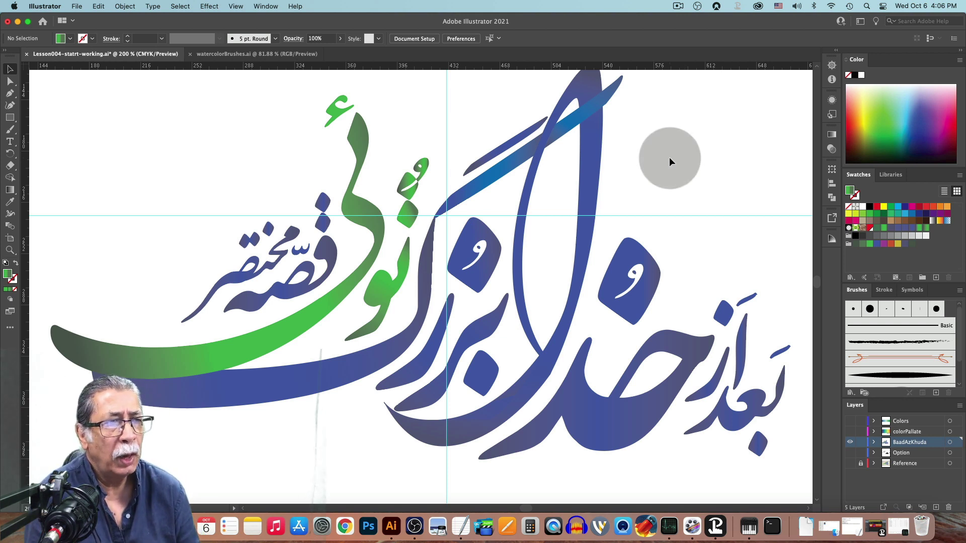
Step: Angle the small و mark's gradient diagonally, remove its lower dark stop, reposition the bright and dark green stops, and deselect
click(426, 165)
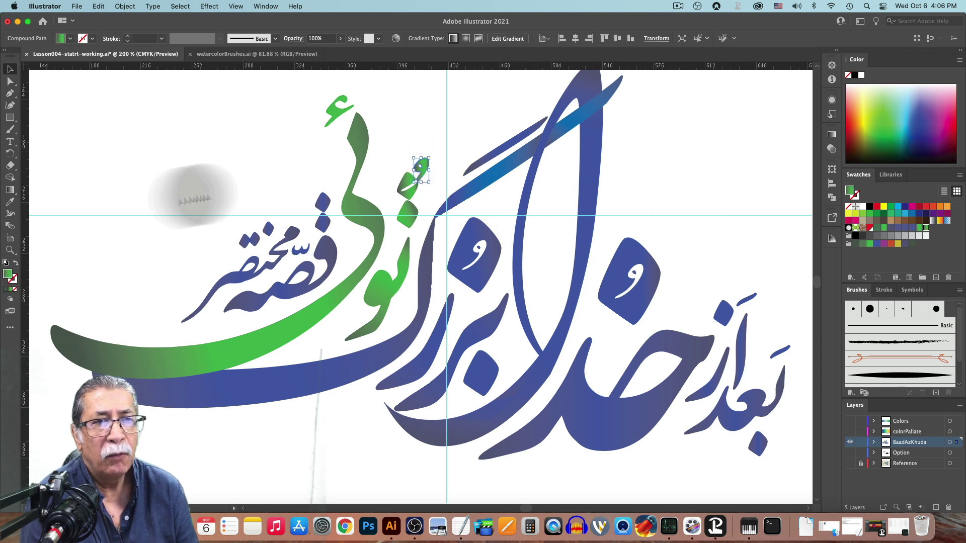
click(10, 190)
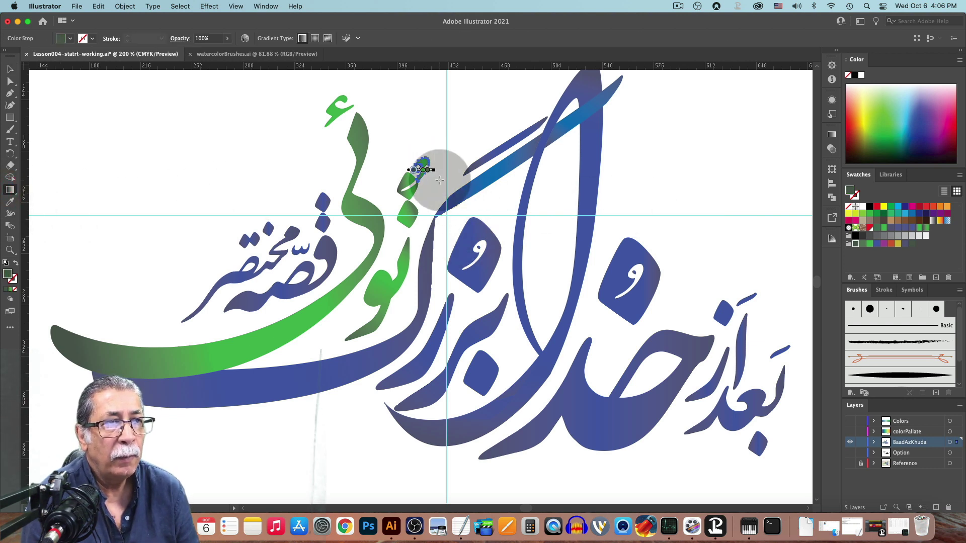
mouse_move(438, 165)
mouse_down()
mouse_move(440, 140)
mouse_move(453, 135)
mouse_up()
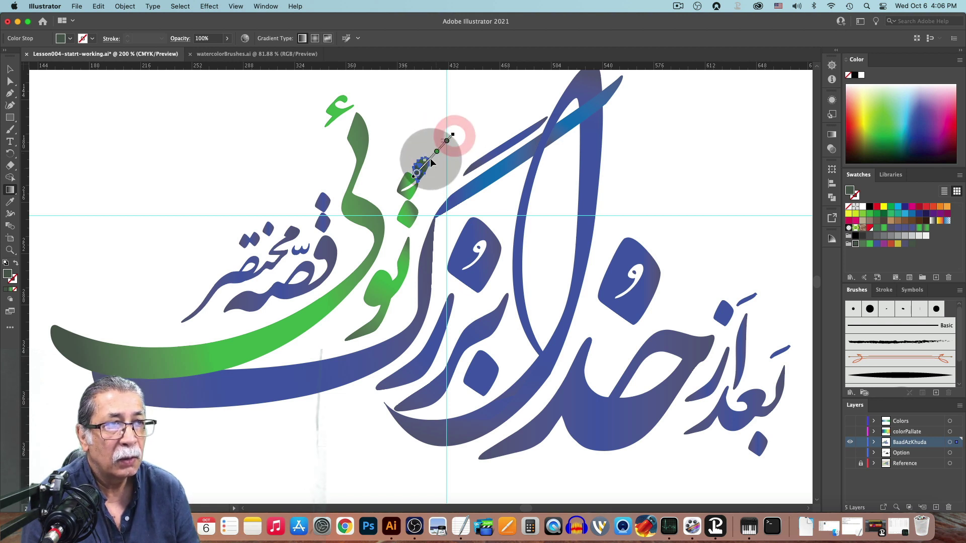
drag(417, 173, 350, 203)
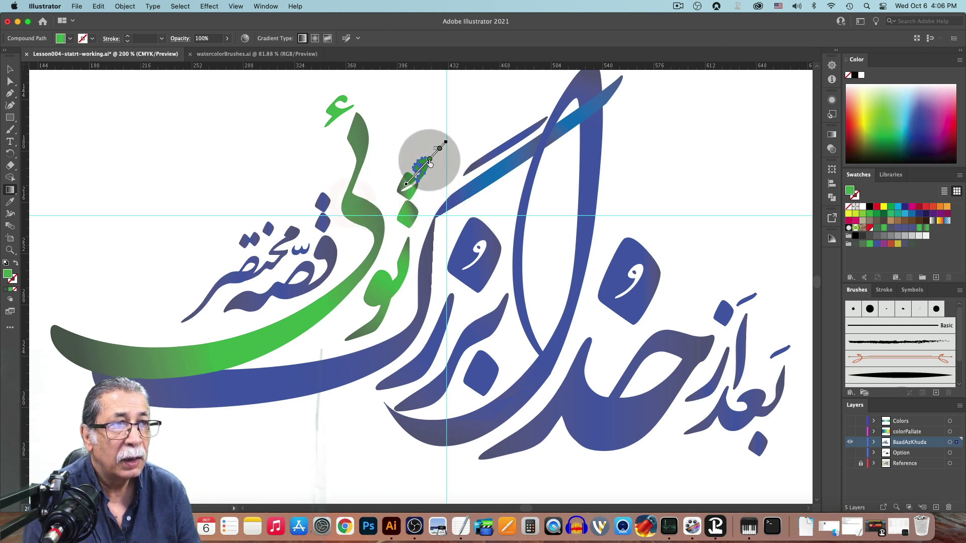
drag(430, 161, 413, 182)
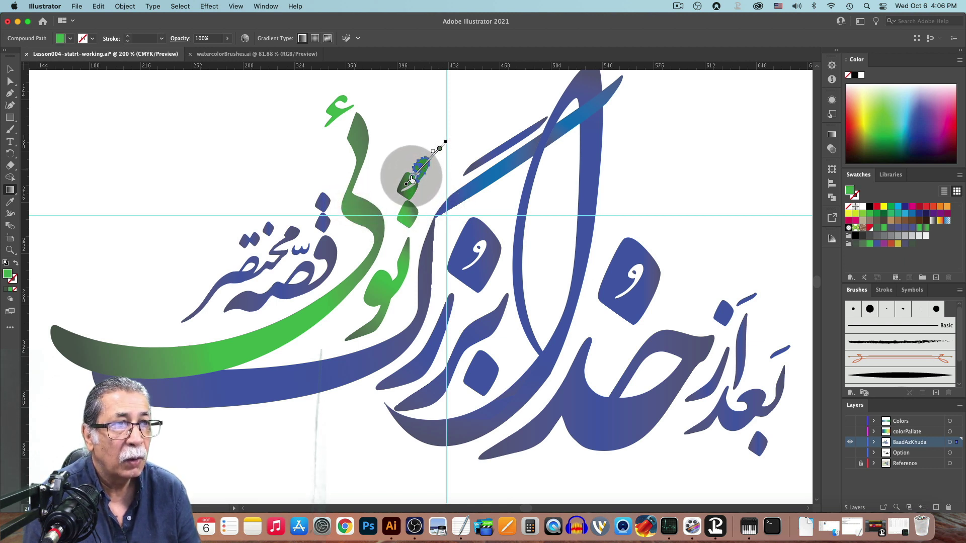
click(411, 178)
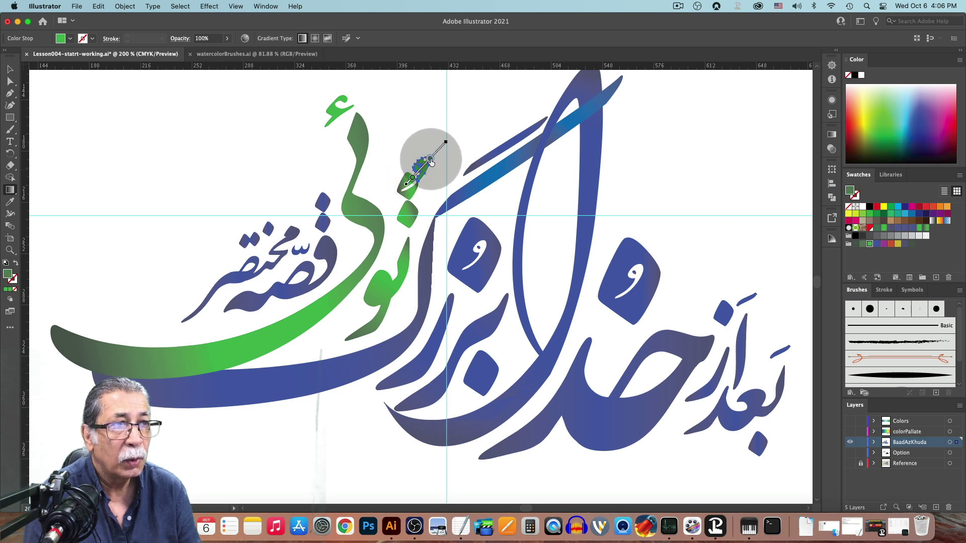
click(9, 69)
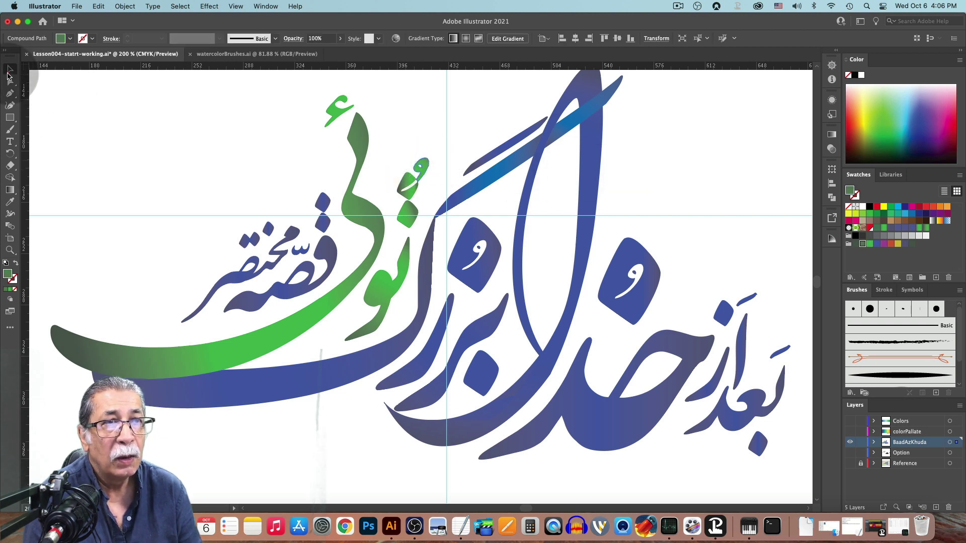
click(89, 111)
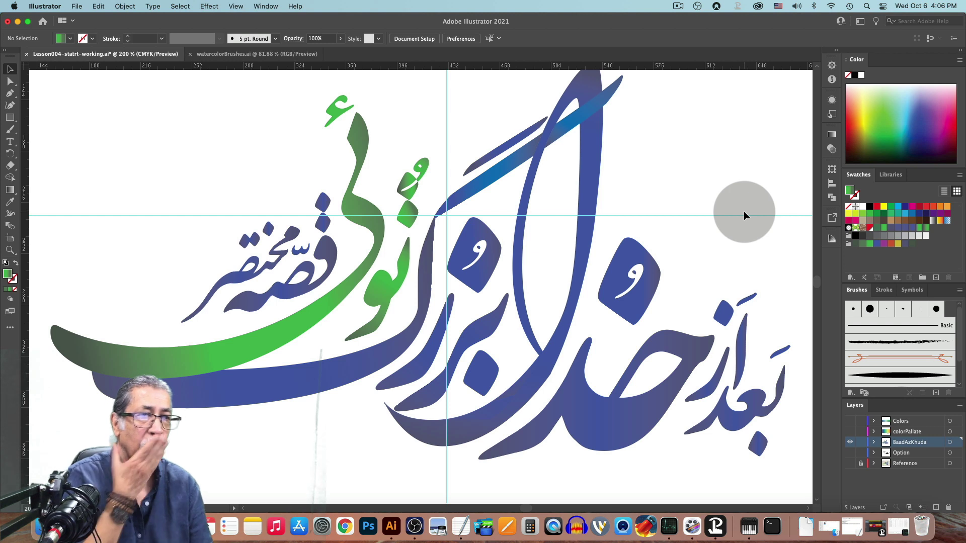
Step: Remove the first dark stop from the upper dot's gradient, angle it diagonally with dark green toward the upper end, and deselect
click(408, 183)
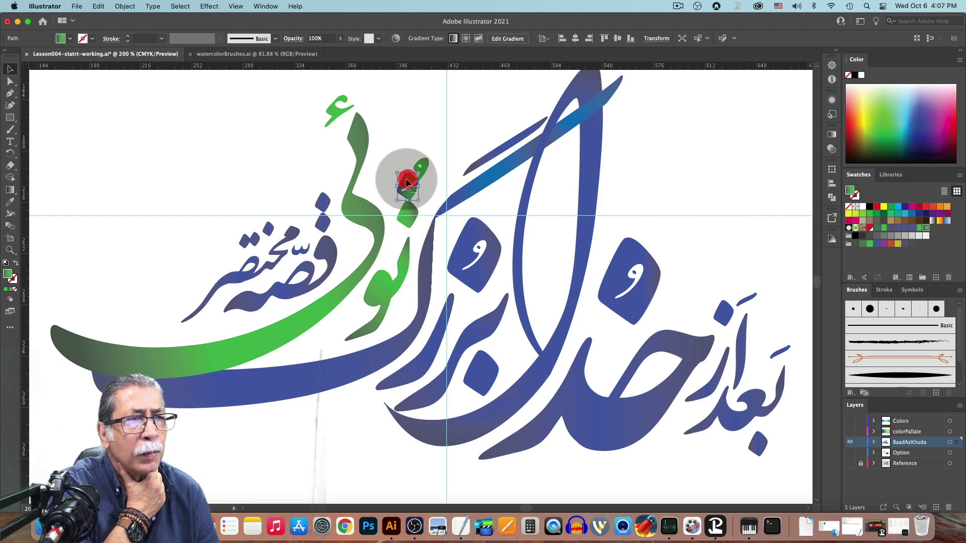
click(10, 191)
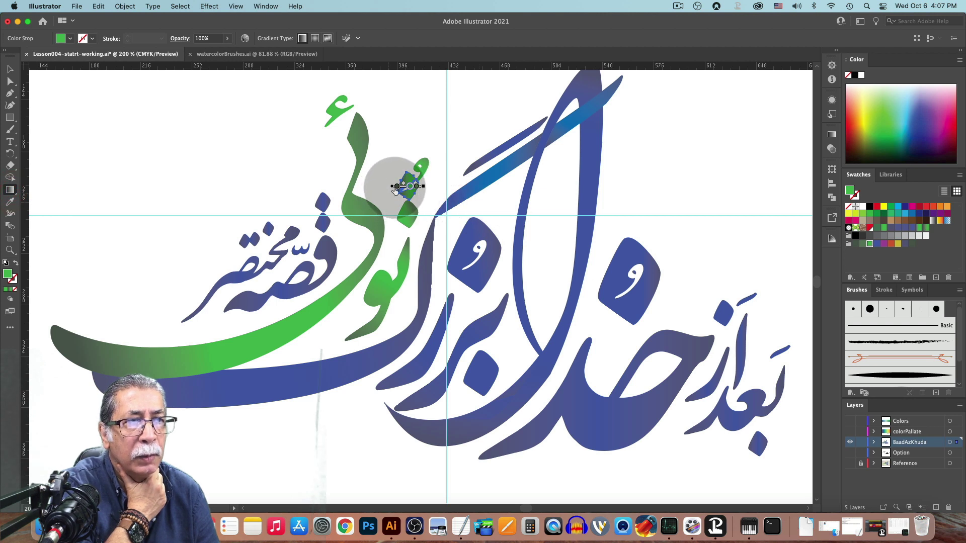
drag(397, 187, 377, 214)
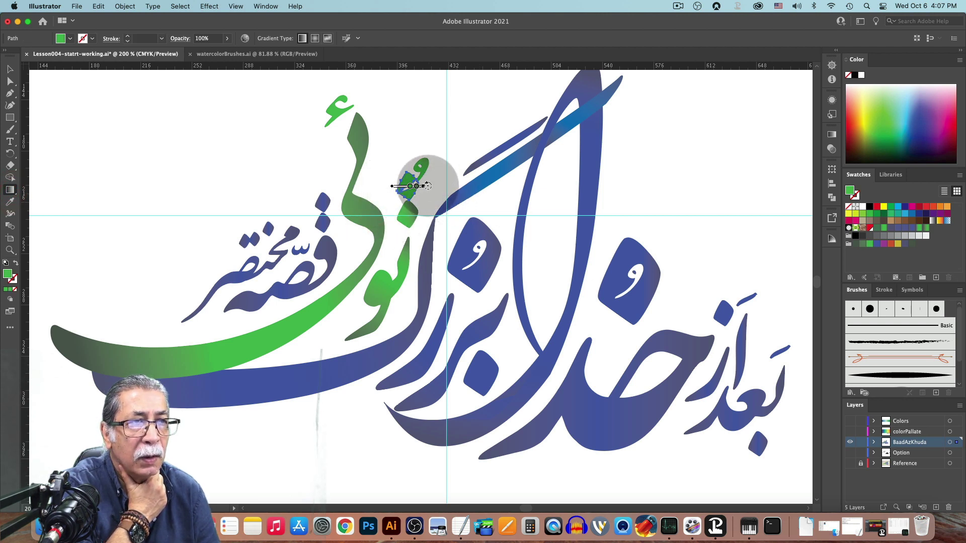
mouse_move(424, 155)
mouse_down()
mouse_move(399, 173)
mouse_move(401, 196)
mouse_move(439, 171)
mouse_move(401, 191)
mouse_up()
click(419, 182)
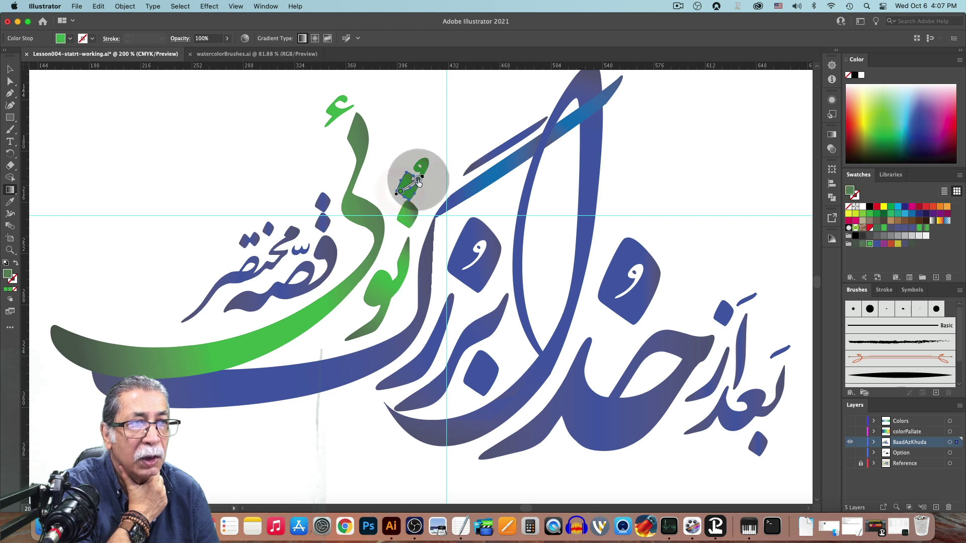
click(416, 182)
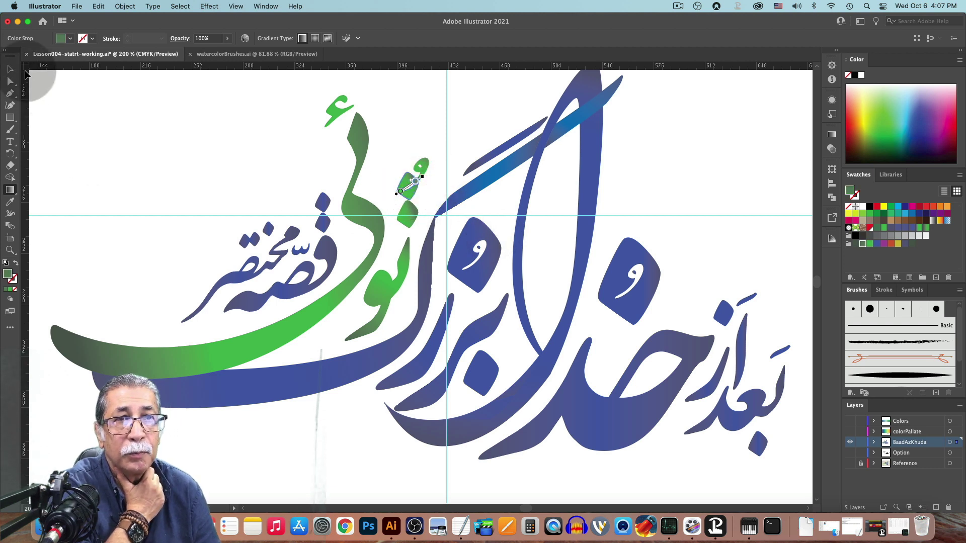
click(10, 70)
click(194, 120)
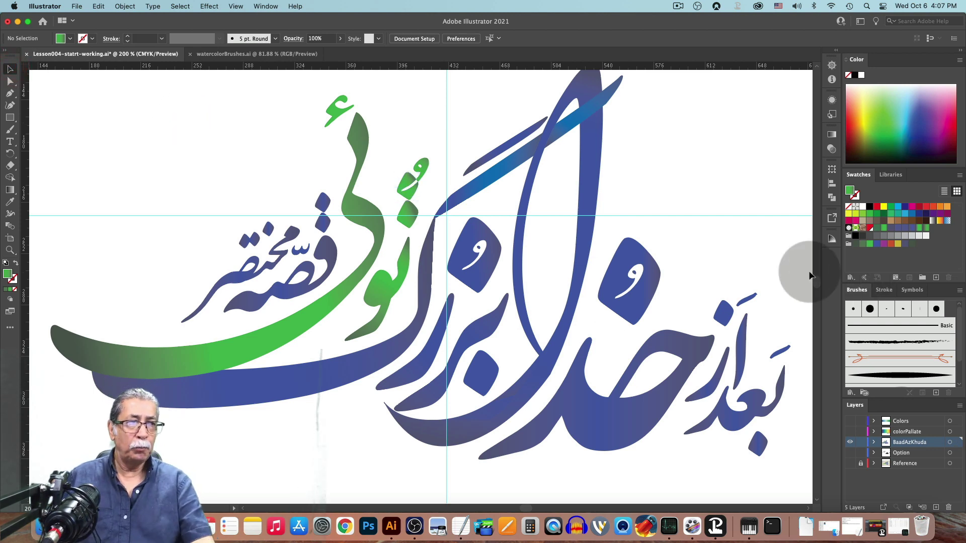
Step: Show the Reference layer to view the whole calligraphy over its textured watercolor background
key(space)
drag(671, 186, 656, 214)
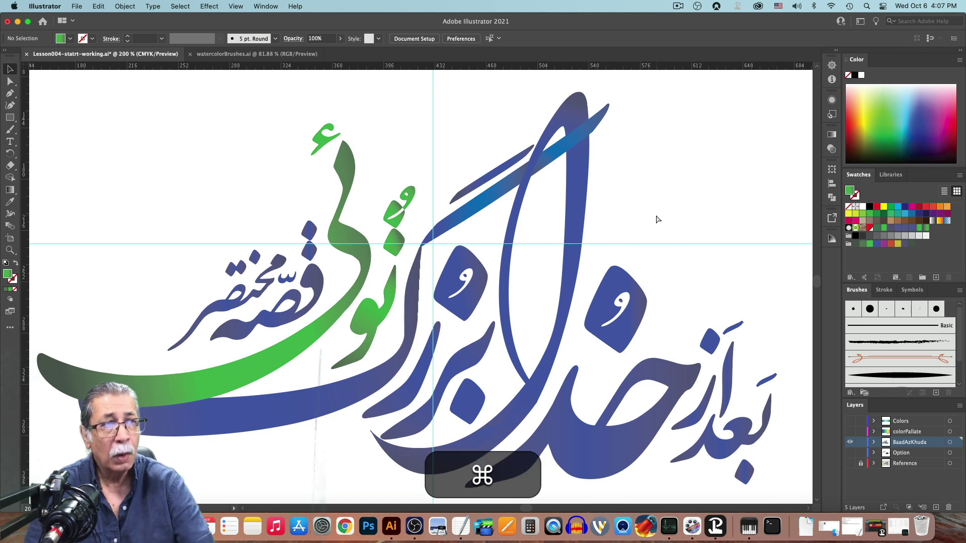
key(super+minus)
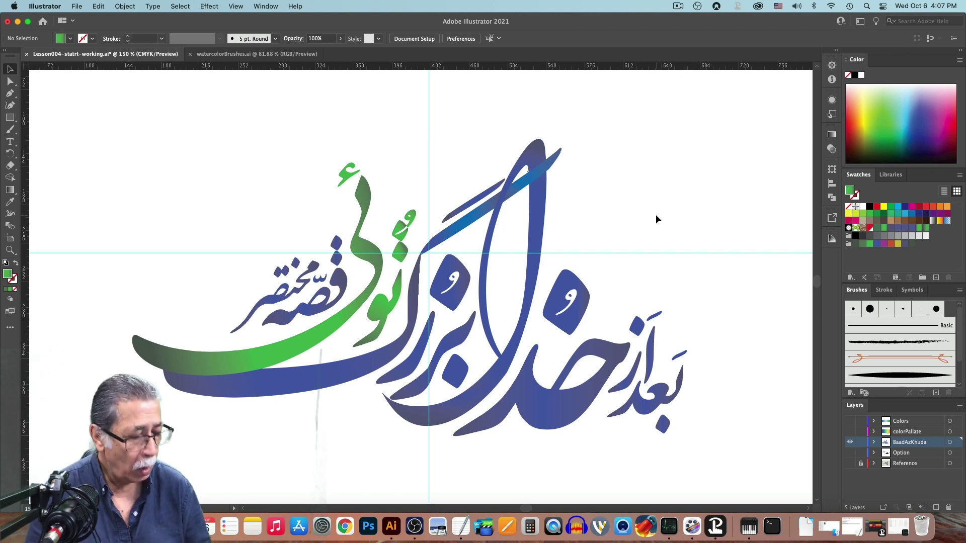
click(682, 236)
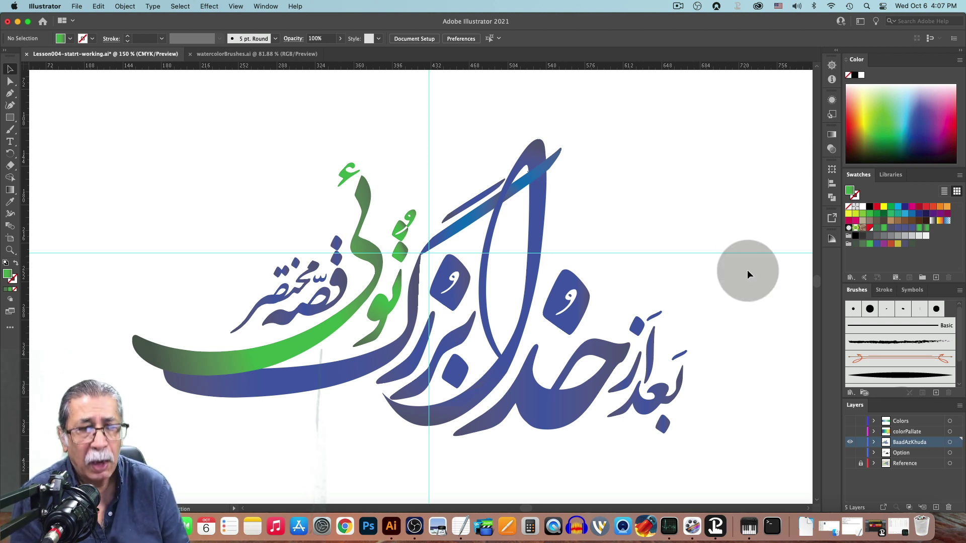
click(850, 464)
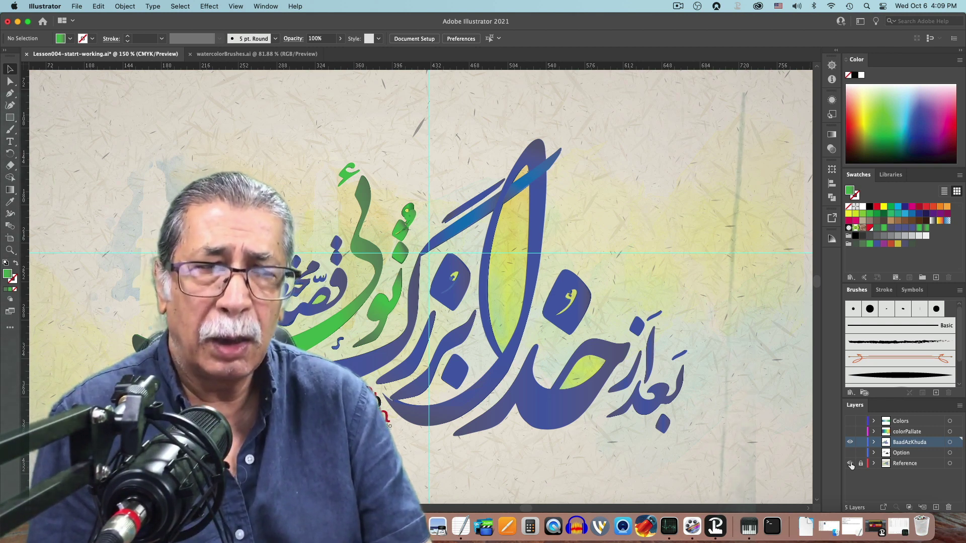
click(850, 464)
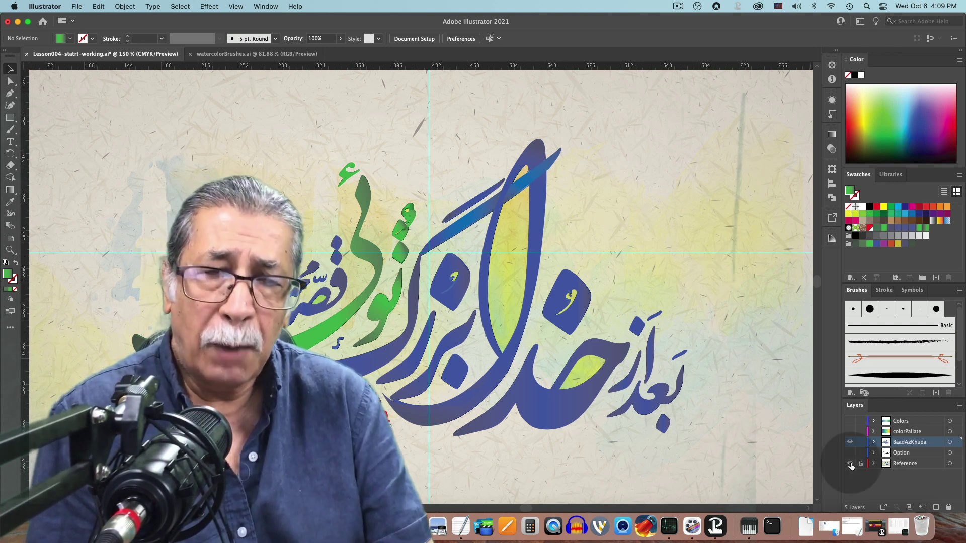